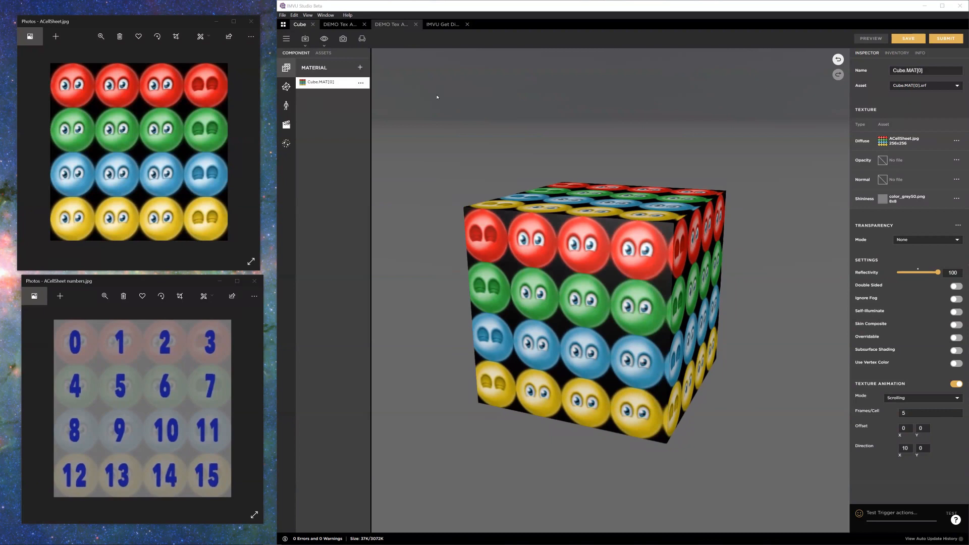
# Step: Switch to the DEMO Tex Anim Scroll project and fit its window beside the two reference images
pyautogui.click(391, 24)
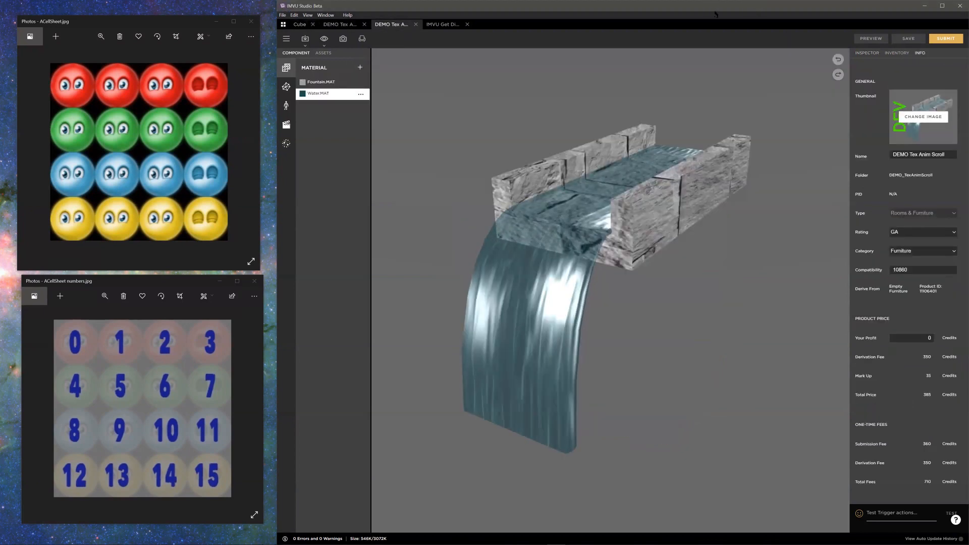
pyautogui.moveTo(728, 1); pyautogui.dragTo(728, 5)
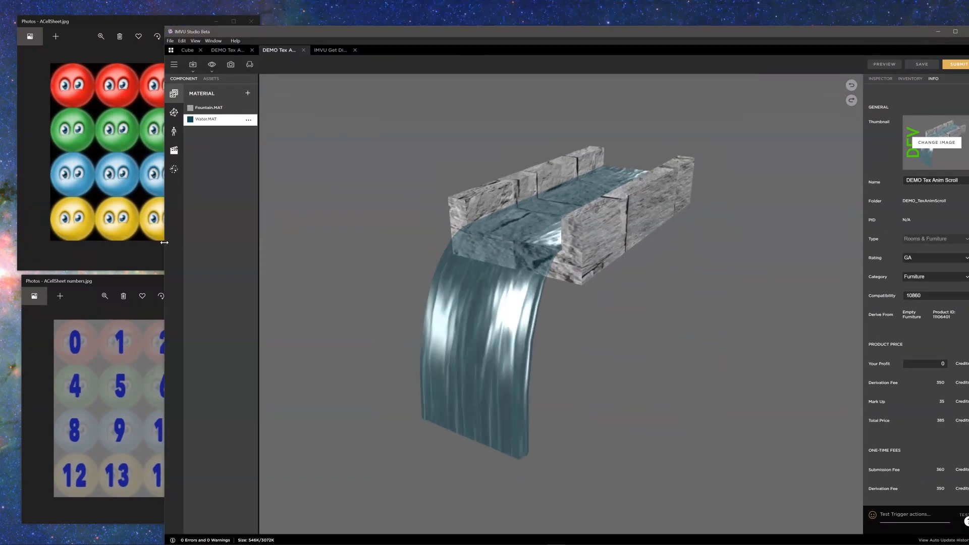
pyautogui.moveTo(164, 242); pyautogui.dragTo(276, 242)
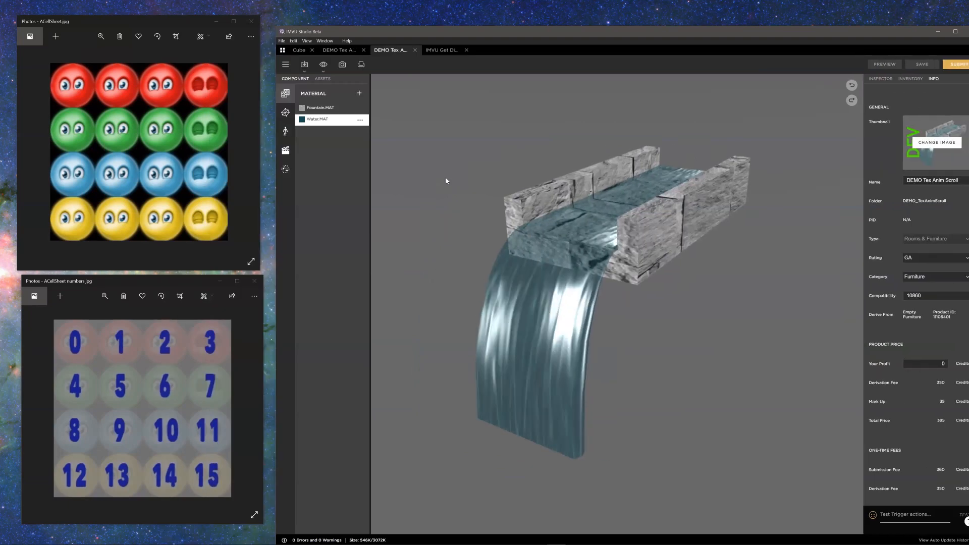
pyautogui.click(453, 275)
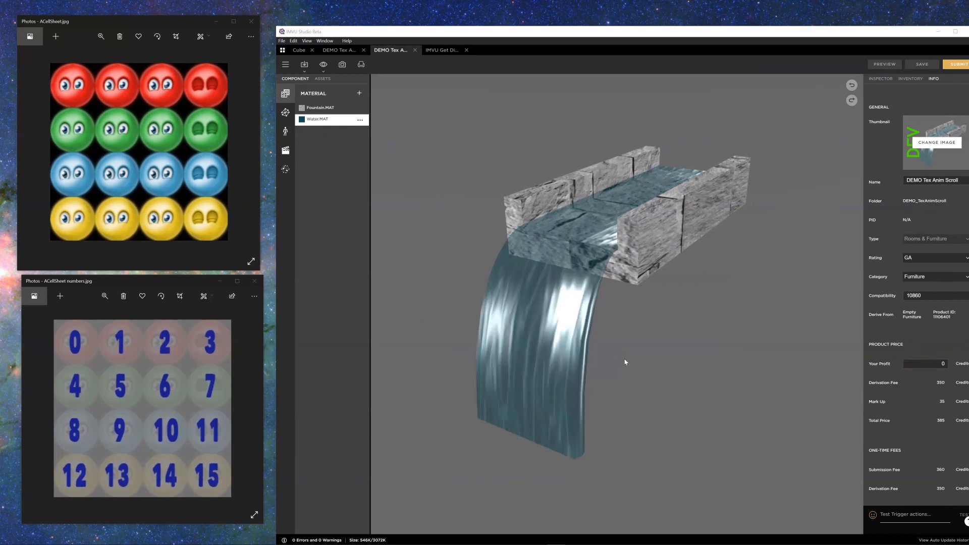
# Step: Inspect the flowing water from several angles, show the Water.MAT material's properties, and reposition the window so all its settings are visible
pyautogui.moveTo(625, 333); pyautogui.dragTo(538, 192)
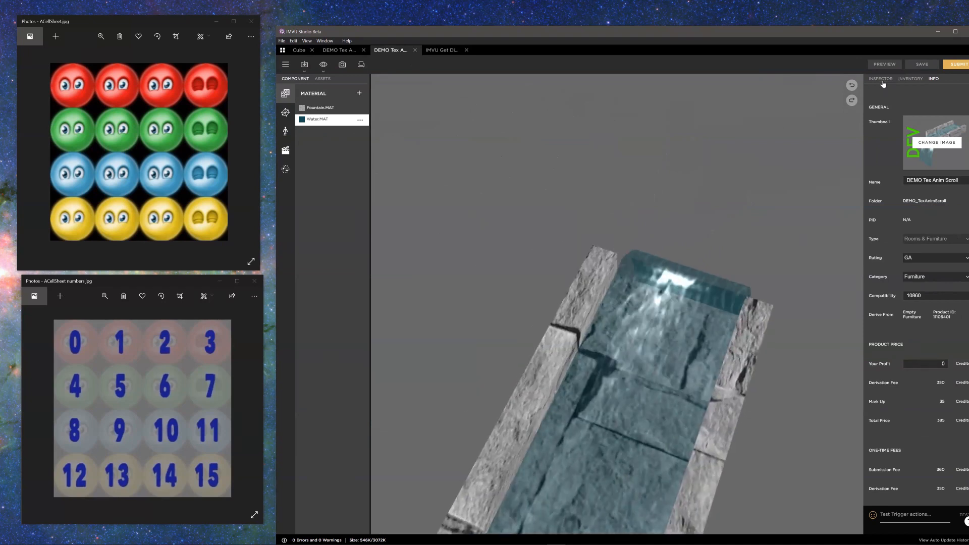
pyautogui.click(881, 80)
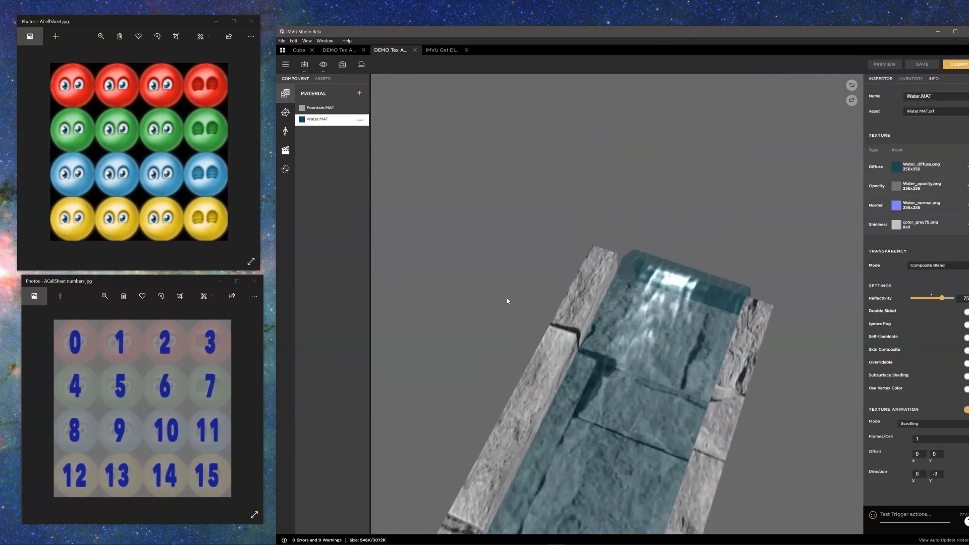
pyautogui.moveTo(554, 274); pyautogui.dragTo(742, 249)
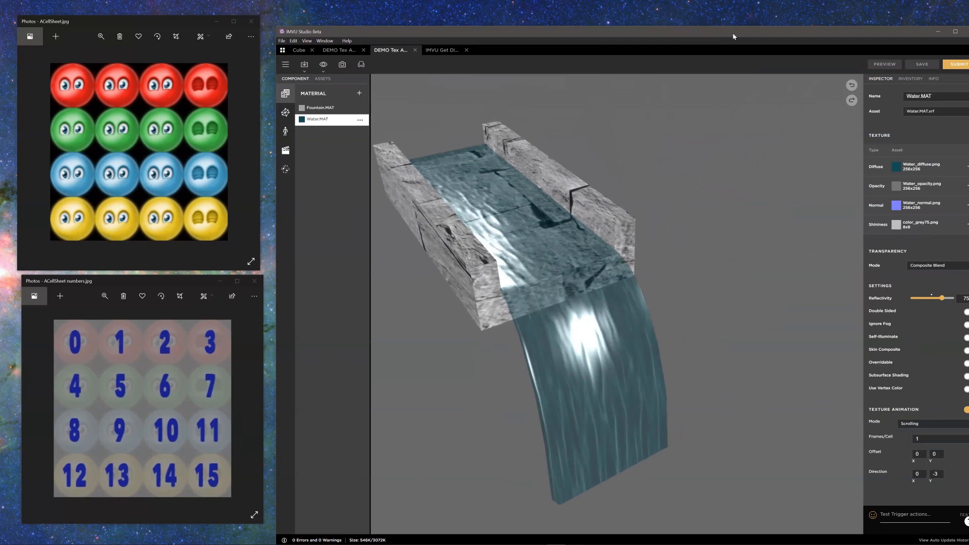
pyautogui.moveTo(555, 31); pyautogui.dragTo(531, 21)
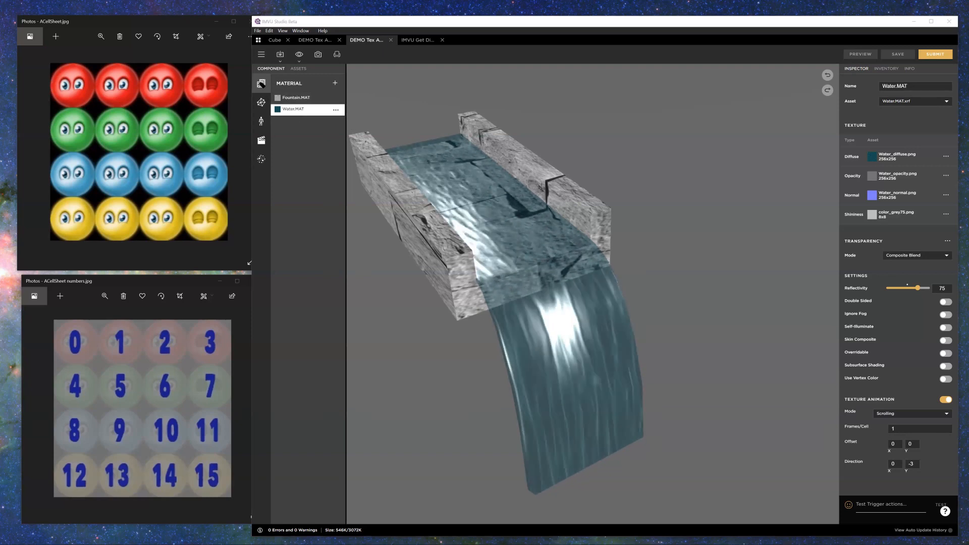
pyautogui.moveTo(289, 67)
pyautogui.mouseDown()
pyautogui.moveTo(252, 81)
pyautogui.moveTo(292, 81)
pyautogui.moveTo(290, 66)
pyautogui.moveTo(246, 91)
pyautogui.moveTo(304, 92)
pyautogui.moveTo(269, 112)
pyautogui.moveTo(352, 109)
pyautogui.moveTo(332, 100)
pyautogui.mouseUp()
pyautogui.moveTo(950, 391)
pyautogui.mouseDown()
pyautogui.moveTo(823, 387)
pyautogui.moveTo(824, 402)
pyautogui.moveTo(868, 405)
pyautogui.mouseUp()
pyautogui.moveTo(927, 410)
pyautogui.mouseDown()
pyautogui.moveTo(955, 409)
pyautogui.moveTo(953, 386)
pyautogui.mouseUp()
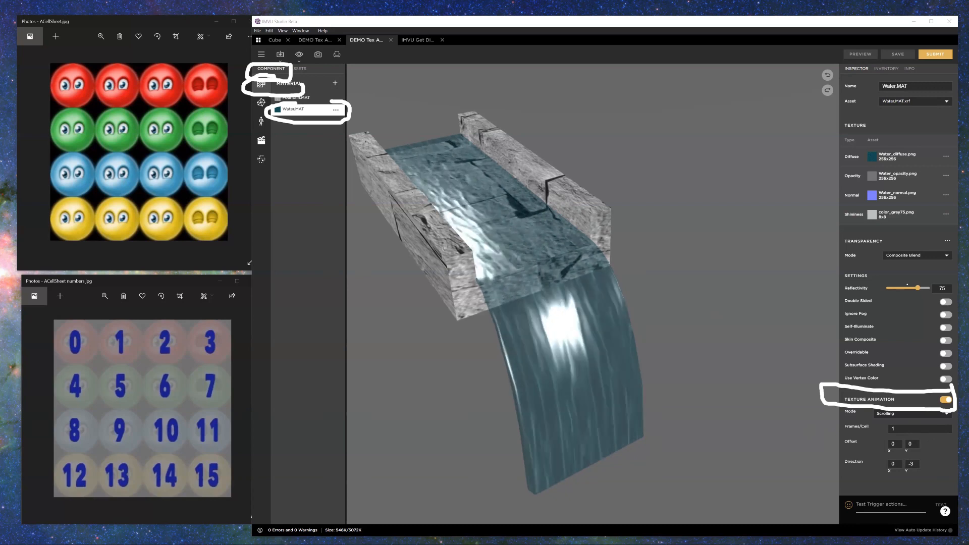
pyautogui.press('Escape')
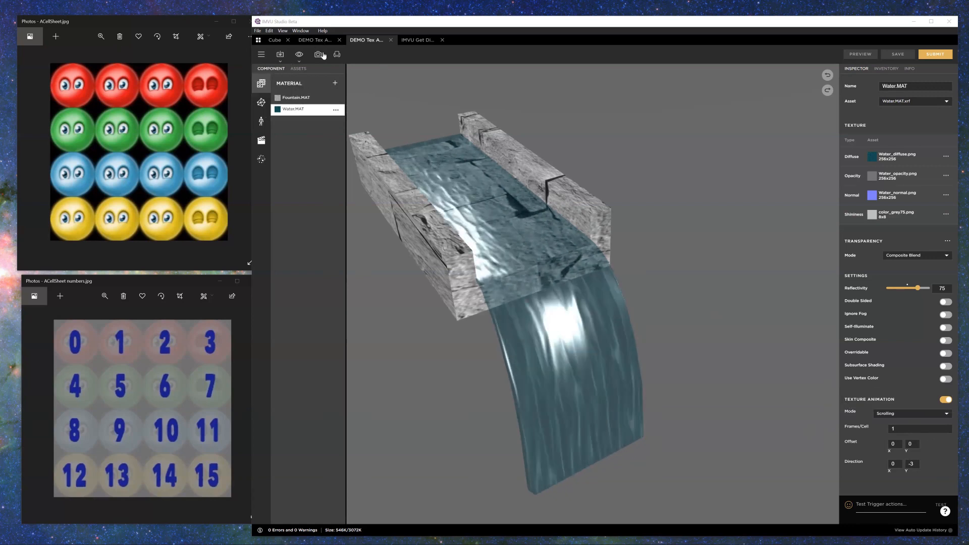
pyautogui.moveTo(619, 286); pyautogui.dragTo(598, 275)
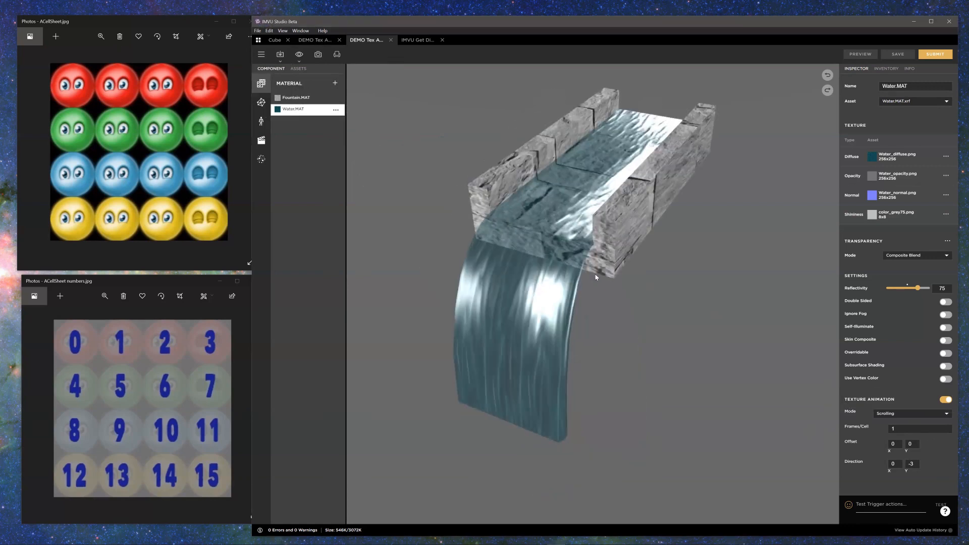
# Step: Return to the Cube project and turn its material's texture animation off and on again
pyautogui.click(275, 41)
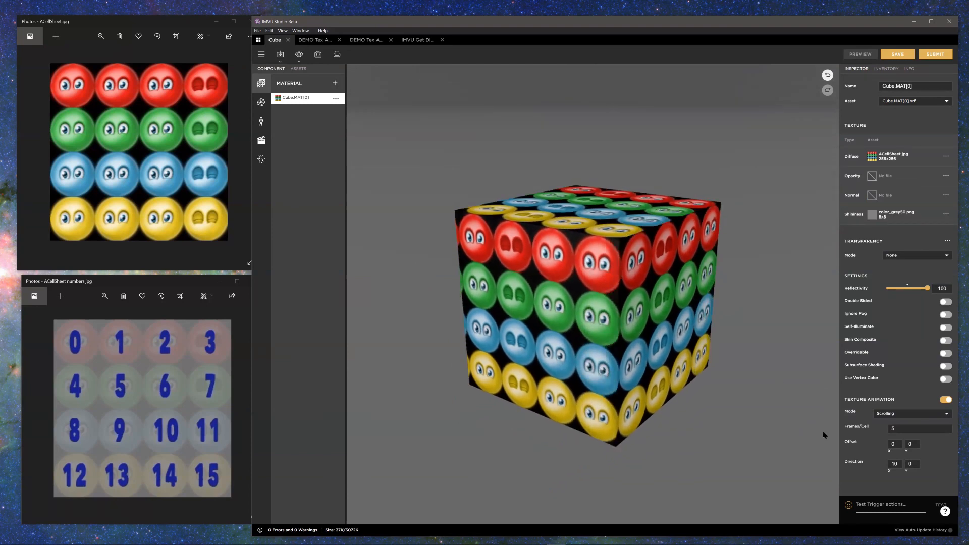
pyautogui.click(947, 400)
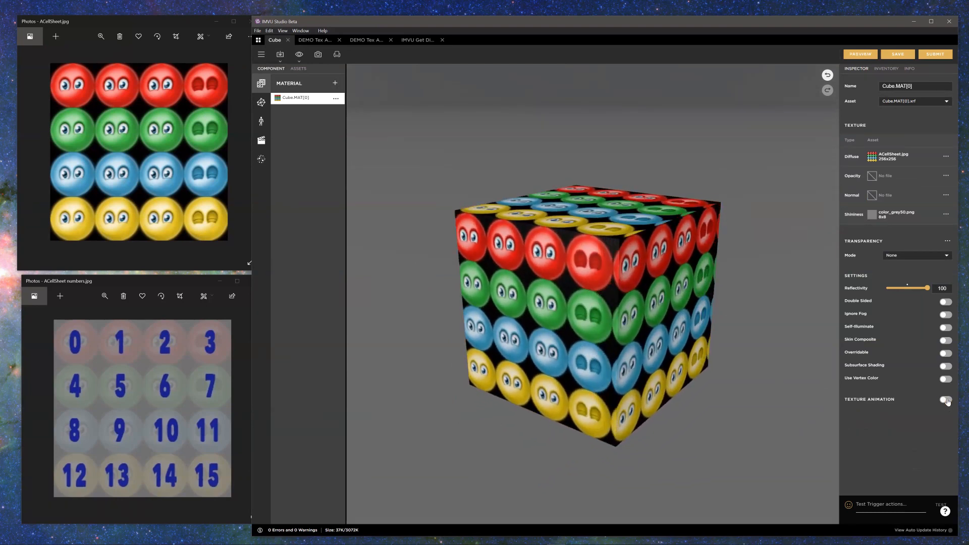
pyautogui.click(946, 400)
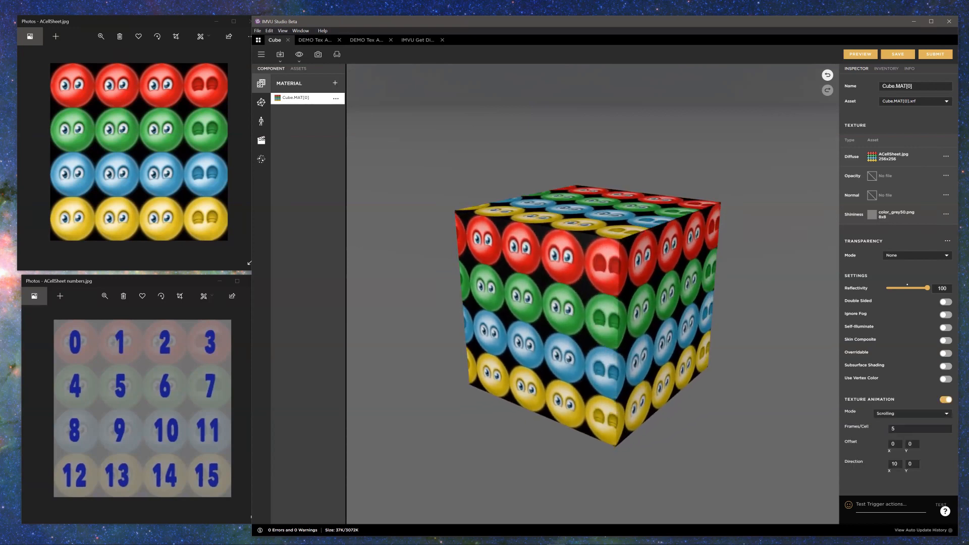
pyautogui.moveTo(844, 413)
pyautogui.mouseDown()
pyautogui.moveTo(833, 407)
pyautogui.moveTo(843, 419)
pyautogui.moveTo(889, 421)
pyautogui.moveTo(855, 433)
pyautogui.moveTo(900, 431)
pyautogui.mouseUp()
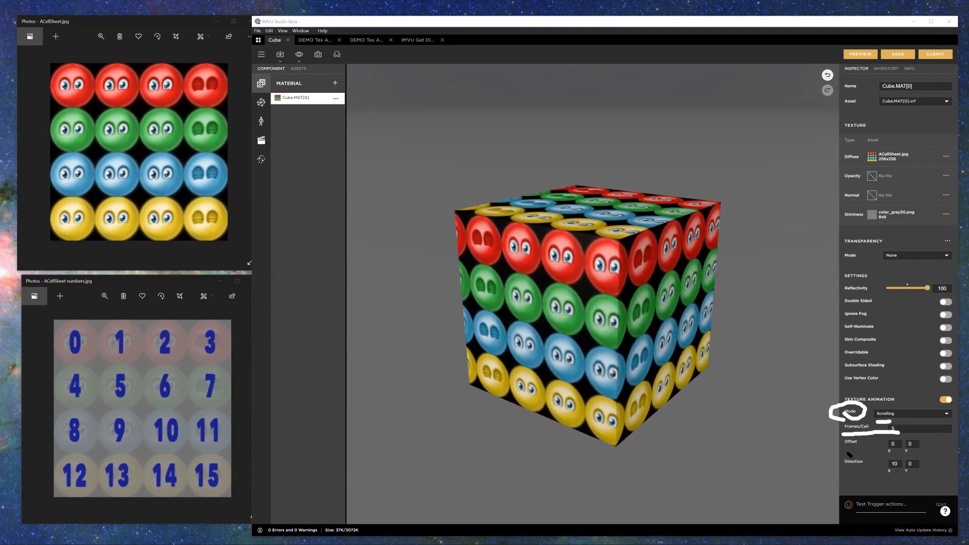
pyautogui.moveTo(845, 452)
pyautogui.mouseDown()
pyautogui.moveTo(883, 450)
pyautogui.moveTo(872, 475)
pyautogui.mouseUp()
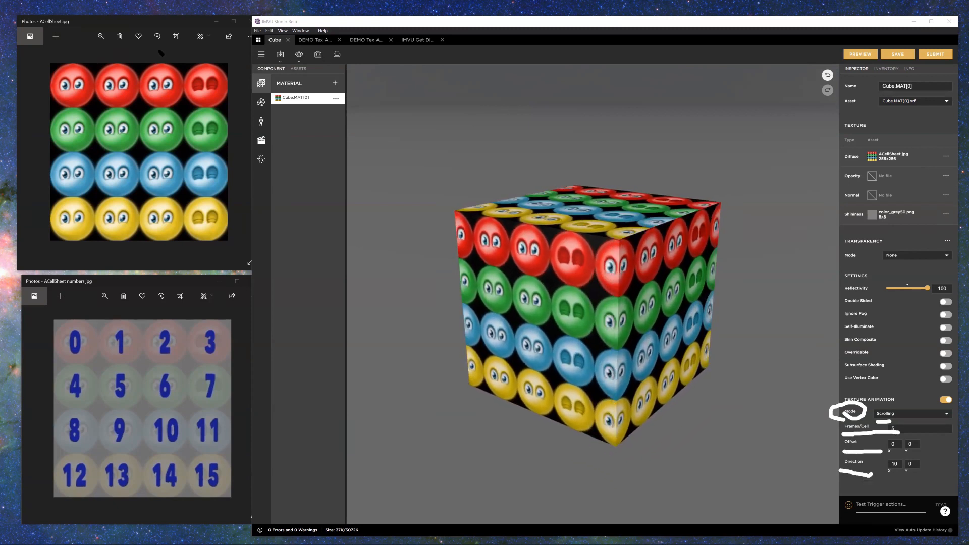
pyautogui.press('Escape')
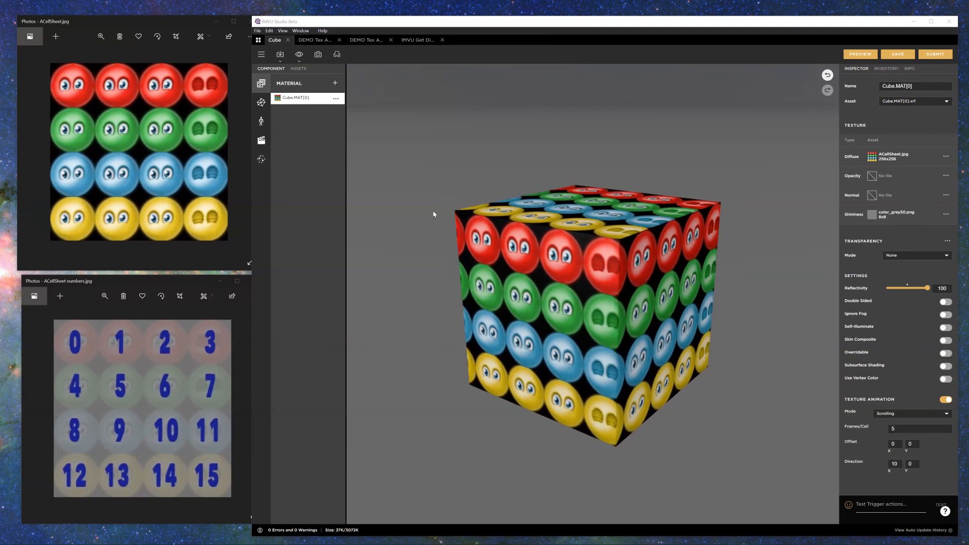
# Step: Set the cube texture animation's Frames/Cell to 30 and preview the change
pyautogui.click(883, 431)
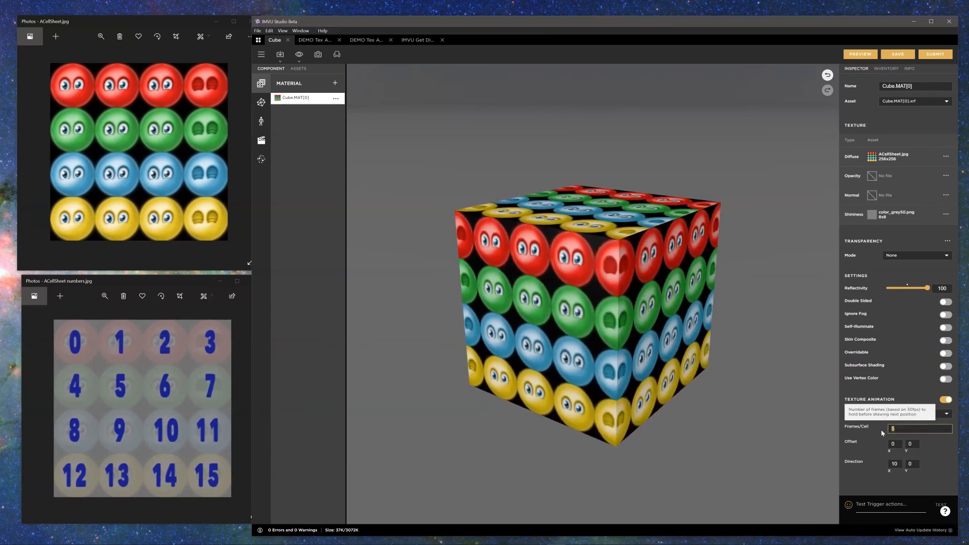
pyautogui.write('30')
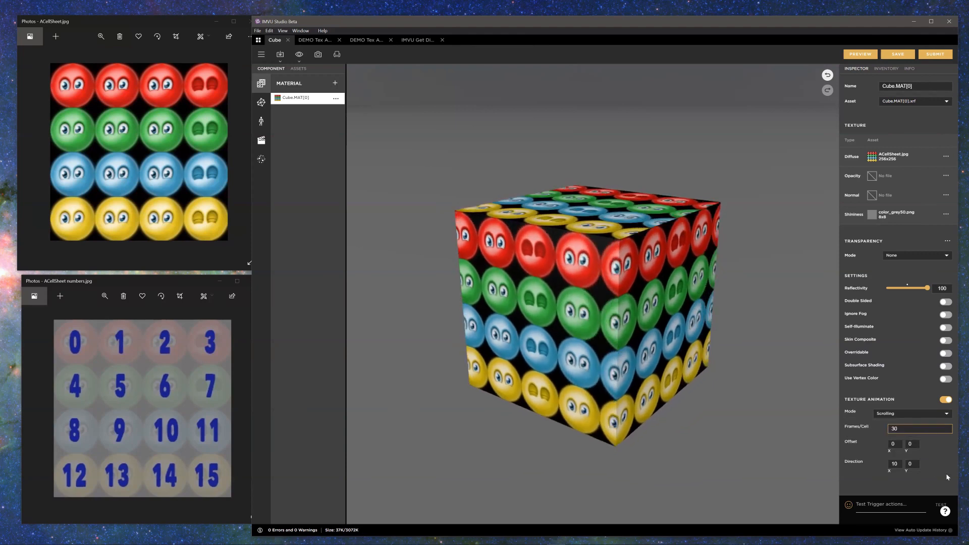
pyautogui.click(860, 53)
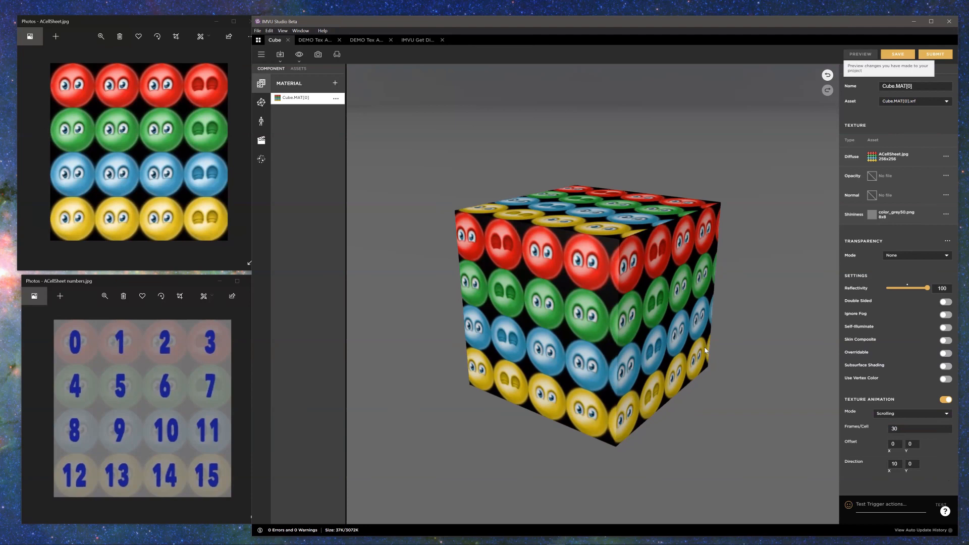
# Step: Set the cube texture animation's Frames/Cell to 15 and preview the change
pyautogui.doubleClick(905, 429)
pyautogui.write('15')
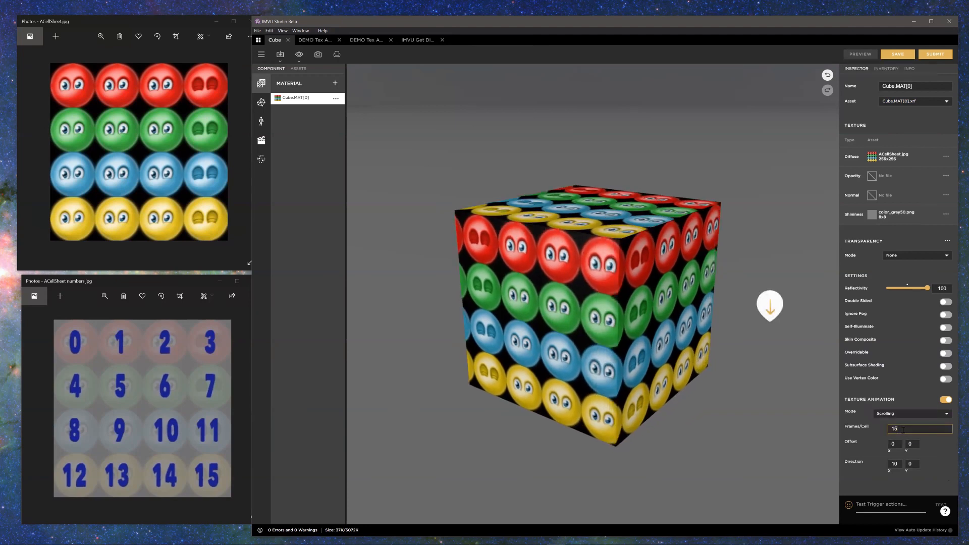
pyautogui.click(860, 55)
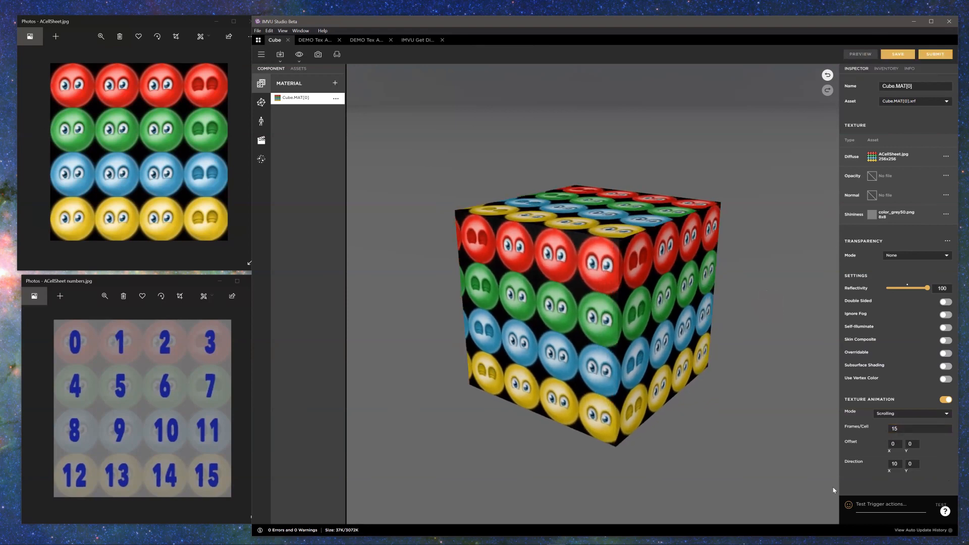
# Step: Set the cube texture animation's Frames/Cell to 1 and preview the scrolling speed
pyautogui.moveTo(902, 429); pyautogui.dragTo(882, 433)
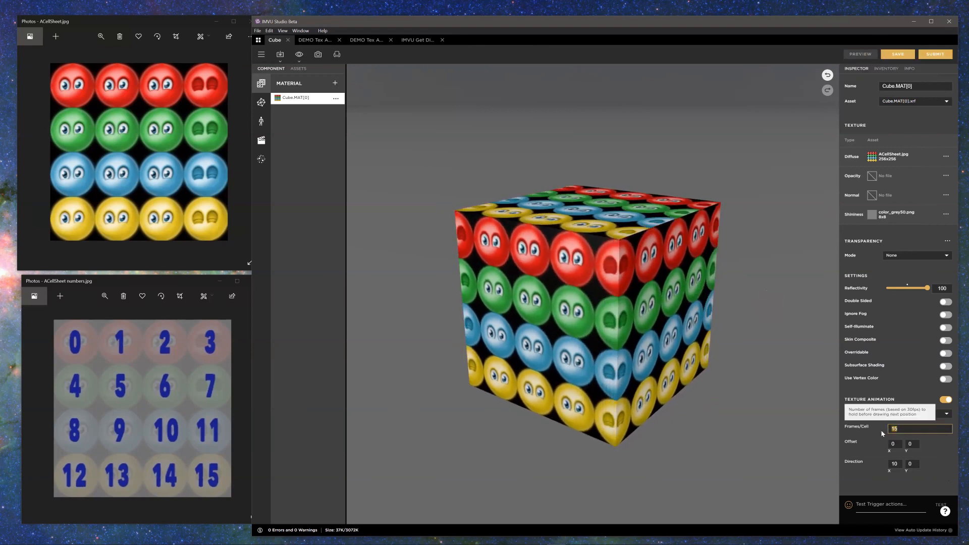
pyautogui.write('1')
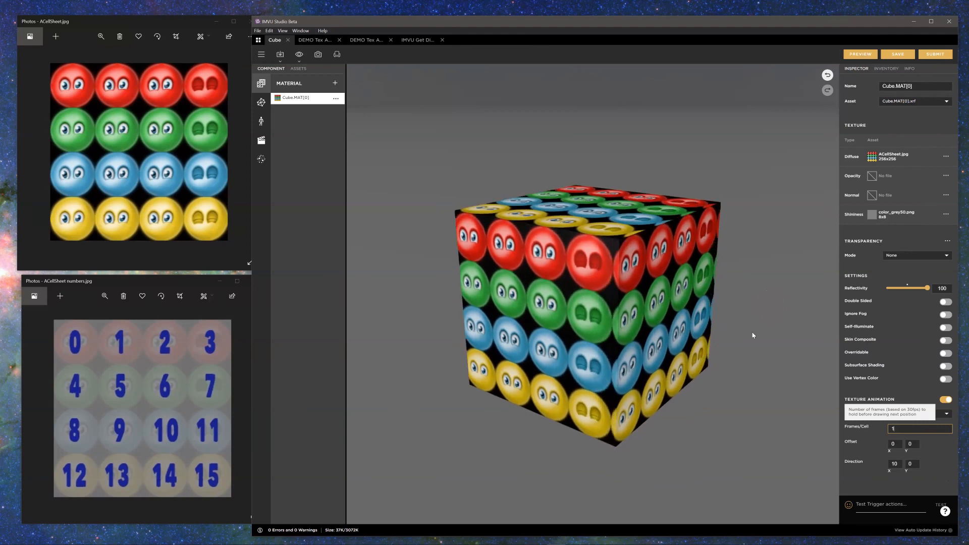
pyautogui.click(861, 60)
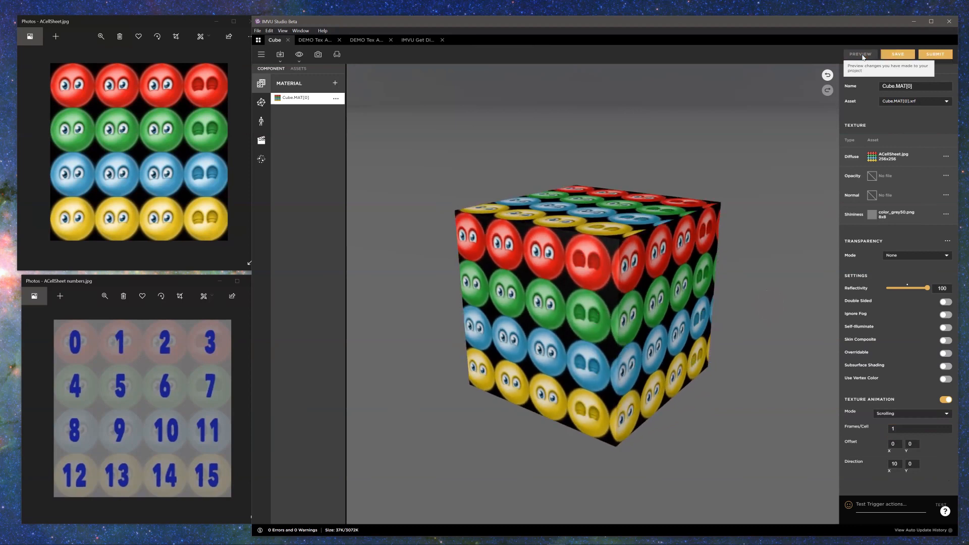
# Step: Set the cube texture animation's Frames/Cell to 10 and preview the scrolling
pyautogui.click(906, 427)
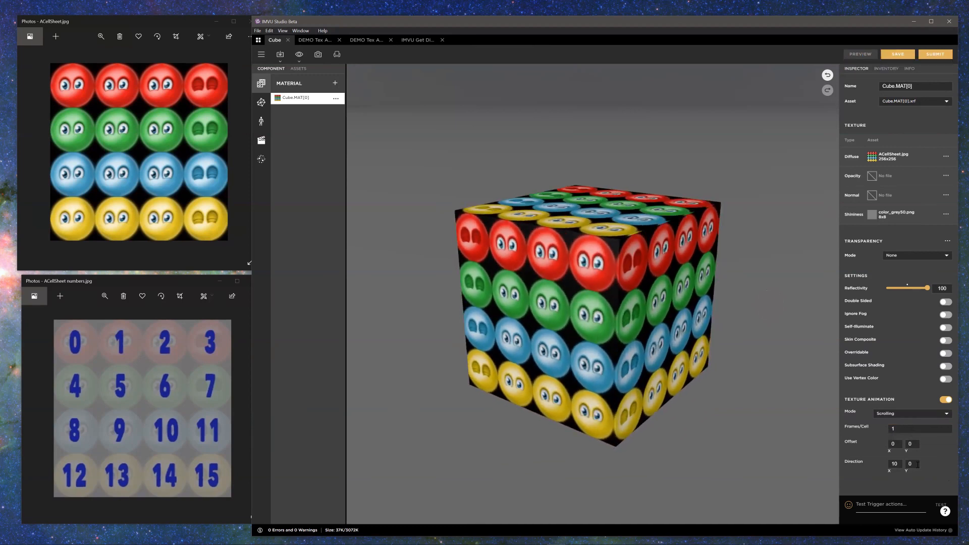
pyautogui.click(889, 430)
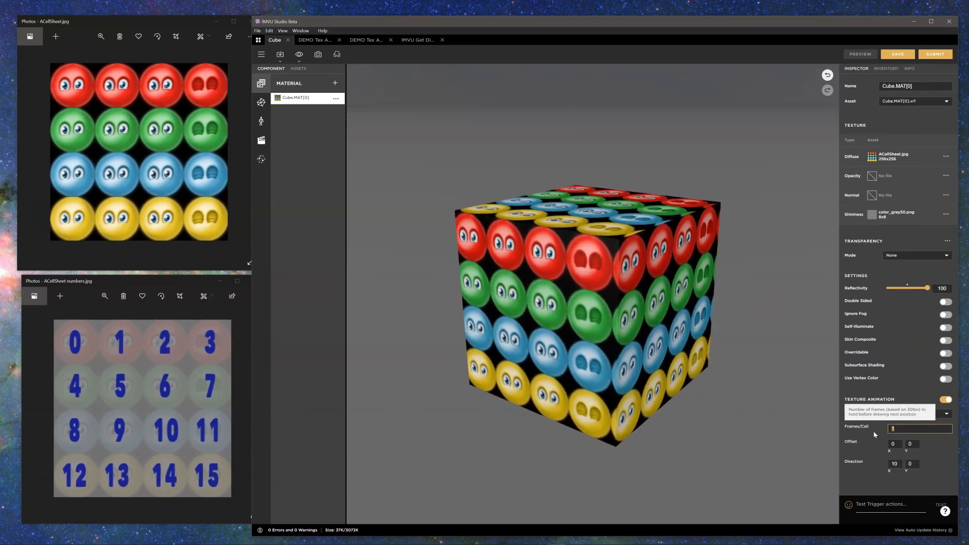
pyautogui.write('0')
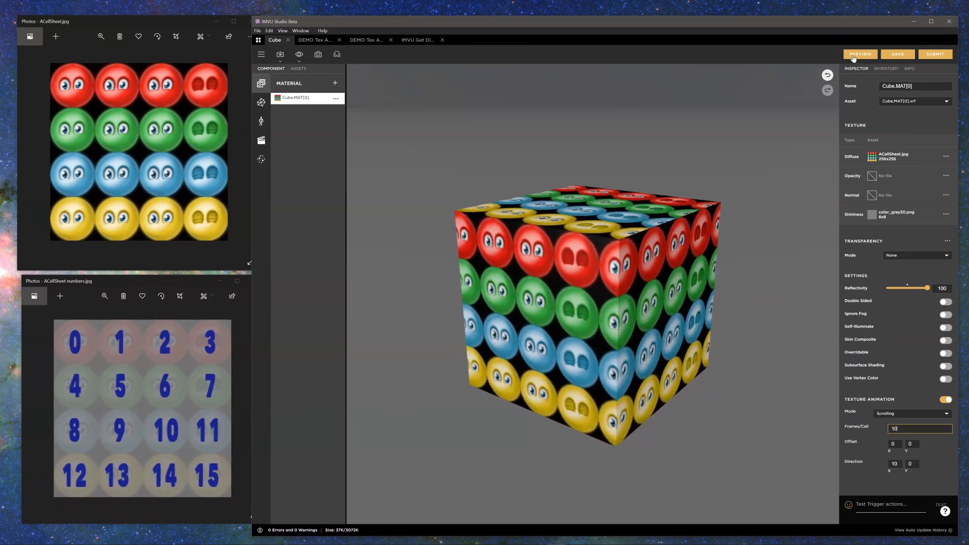
pyautogui.click(770, 450)
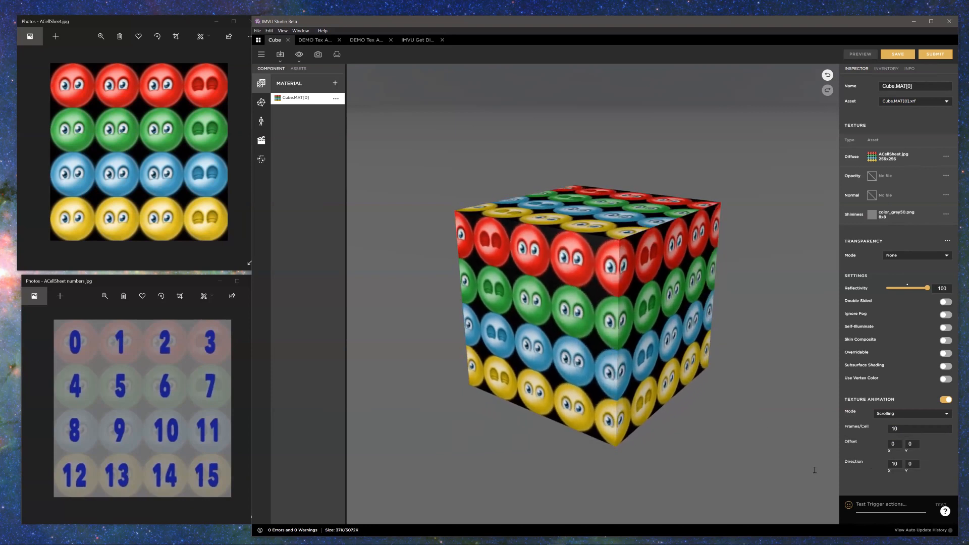
# Step: Set the scrolling texture's Direction X to -10 and preview the cube
pyautogui.click(888, 466)
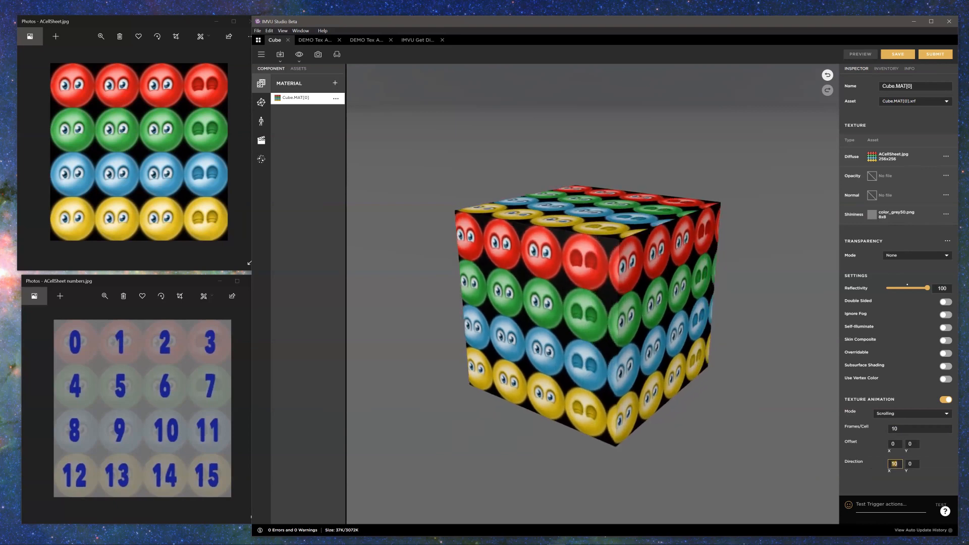
pyautogui.click(9, 86)
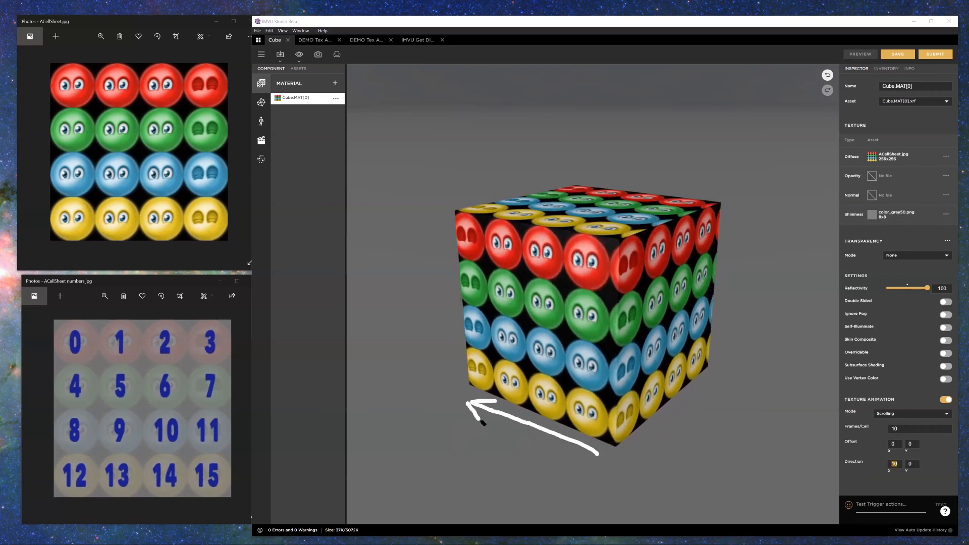
pyautogui.moveTo(923, 455)
pyautogui.mouseDown()
pyautogui.moveTo(908, 456)
pyautogui.moveTo(925, 471)
pyautogui.moveTo(923, 456)
pyautogui.mouseUp()
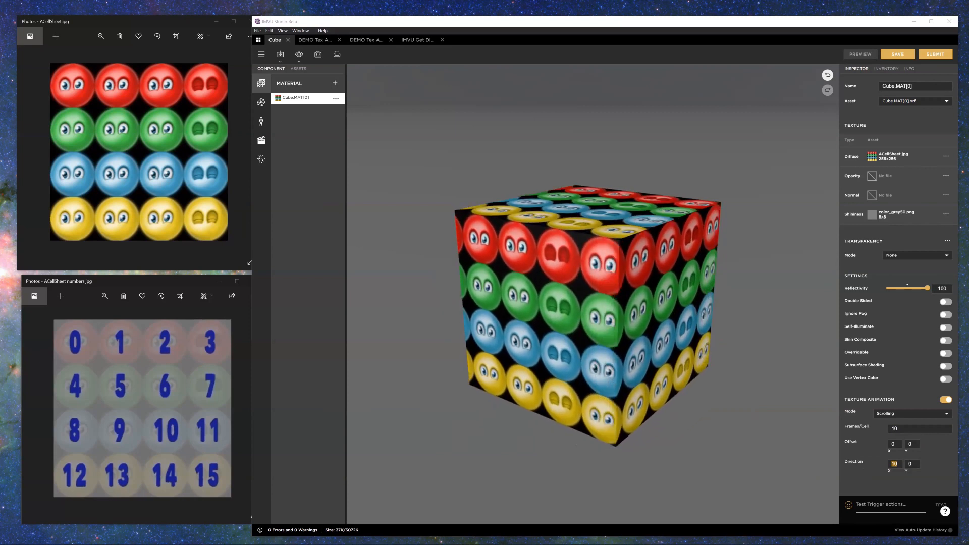
pyautogui.click(898, 465)
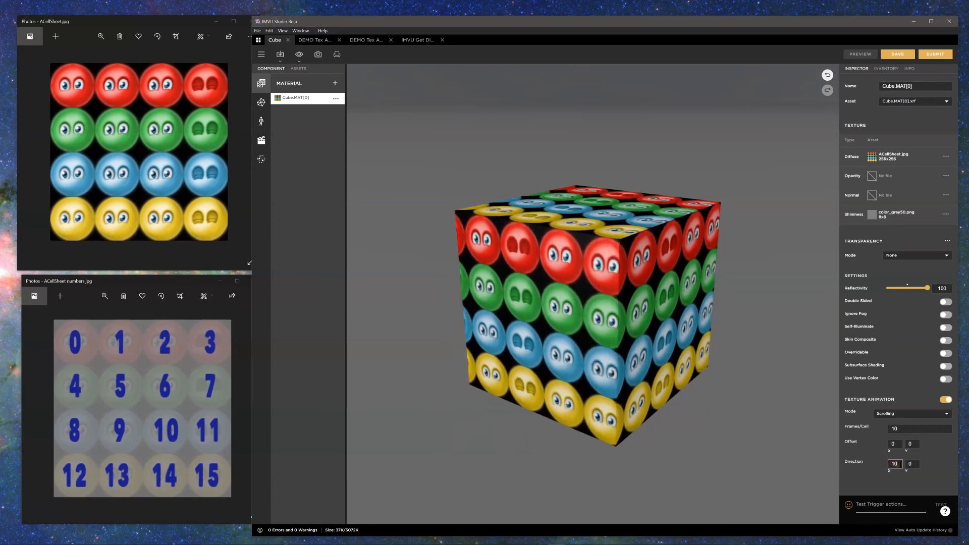
pyautogui.moveTo(895, 463); pyautogui.dragTo(888, 466)
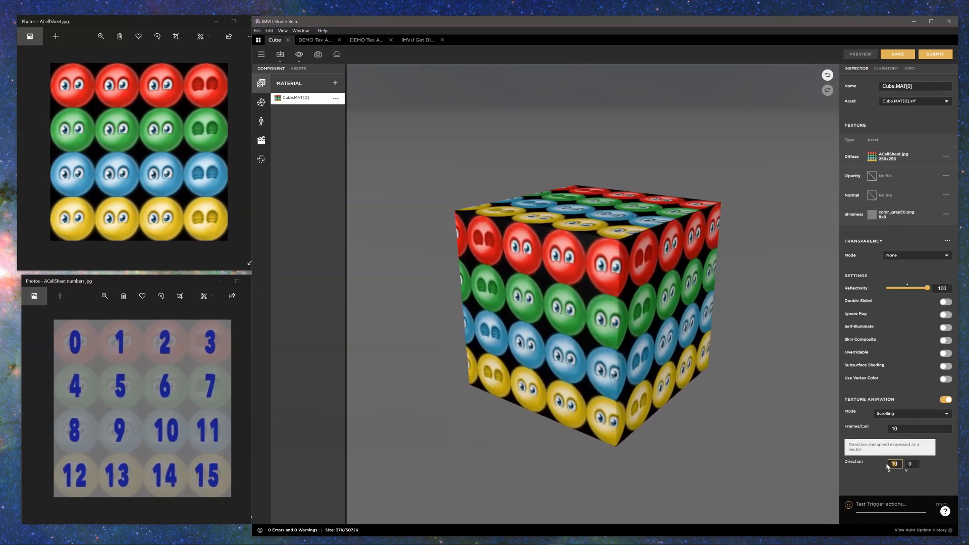
pyautogui.write('-10')
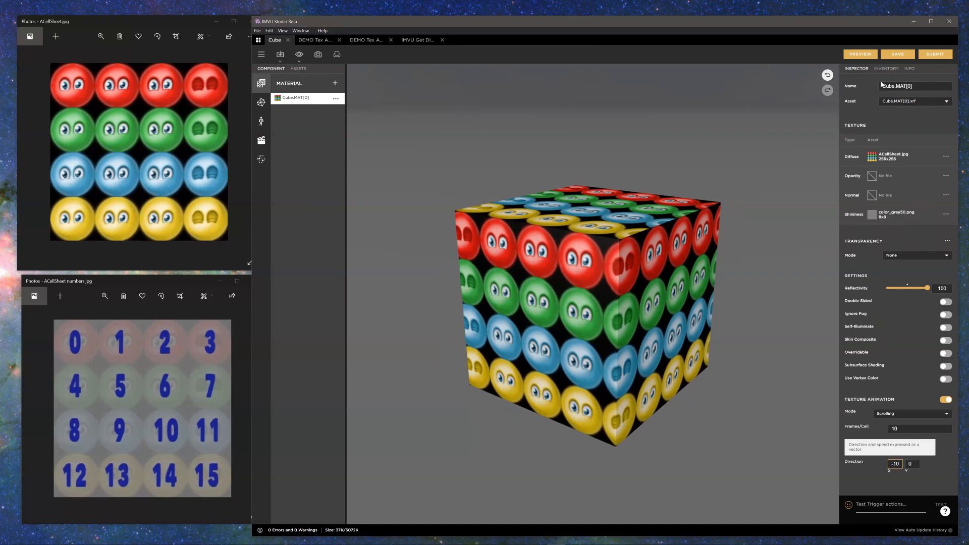
pyautogui.click(860, 58)
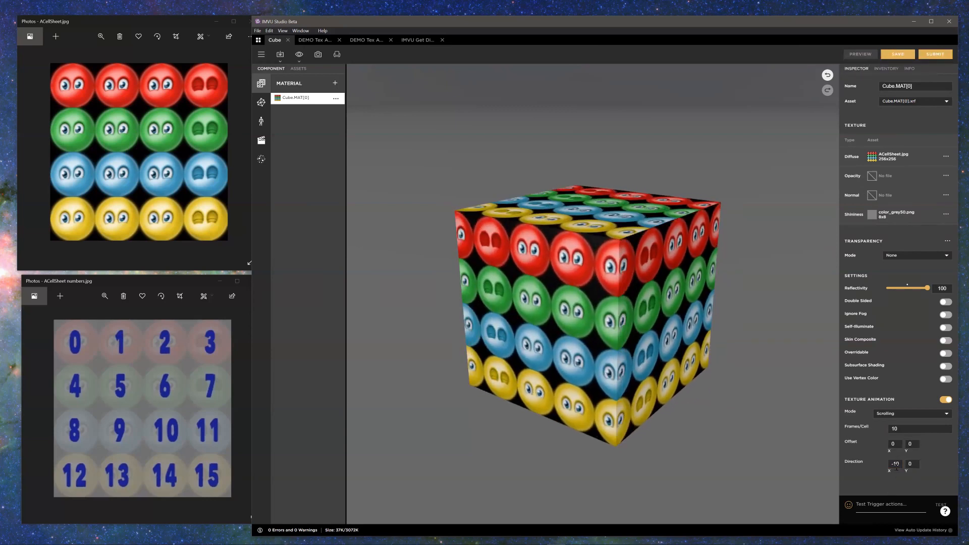
# Step: Set the scrolling Direction to X 0 and Y 10, and preview the cube
pyautogui.click(894, 464)
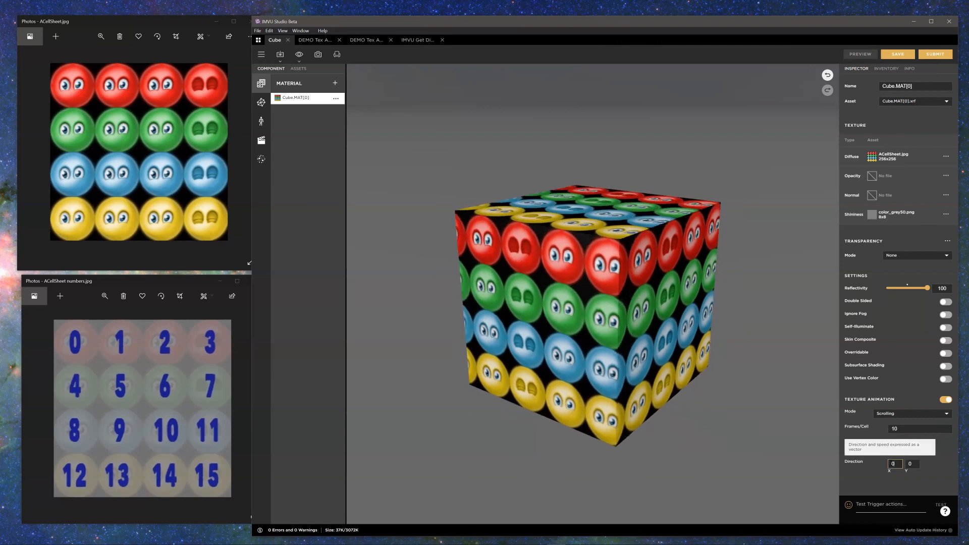
pyautogui.write('0')
pyautogui.click(916, 464)
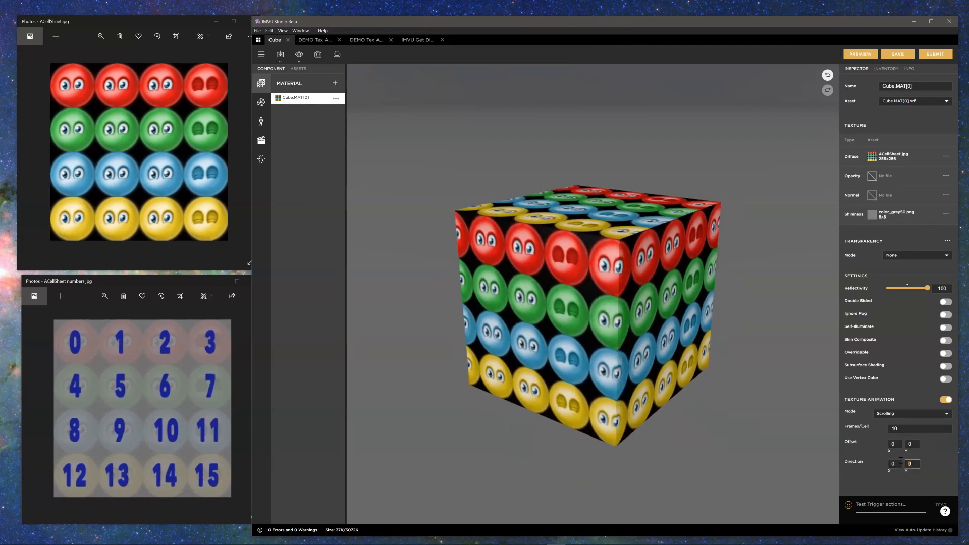
pyautogui.click(859, 54)
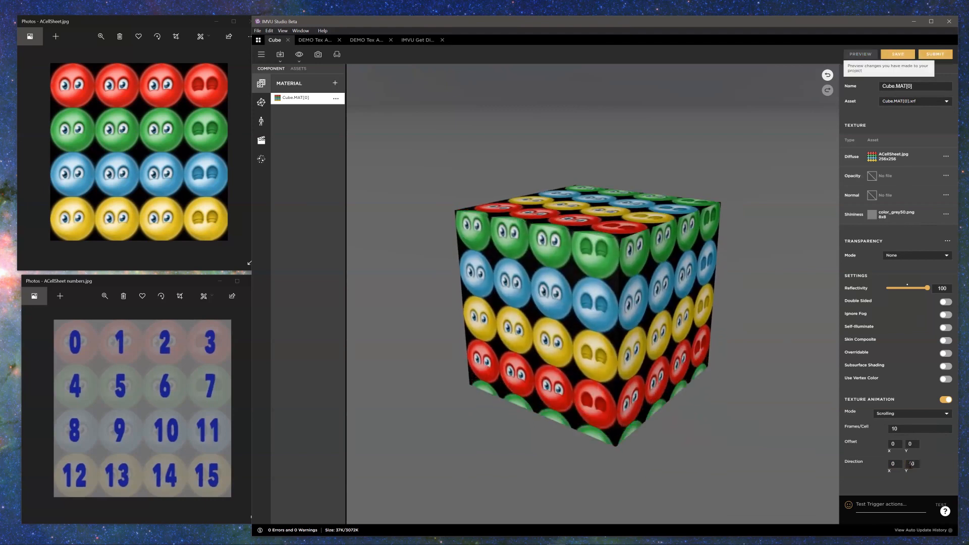
# Step: Set the scrolling Direction to X 10 and Y 0, and preview the cube
pyautogui.click(918, 463)
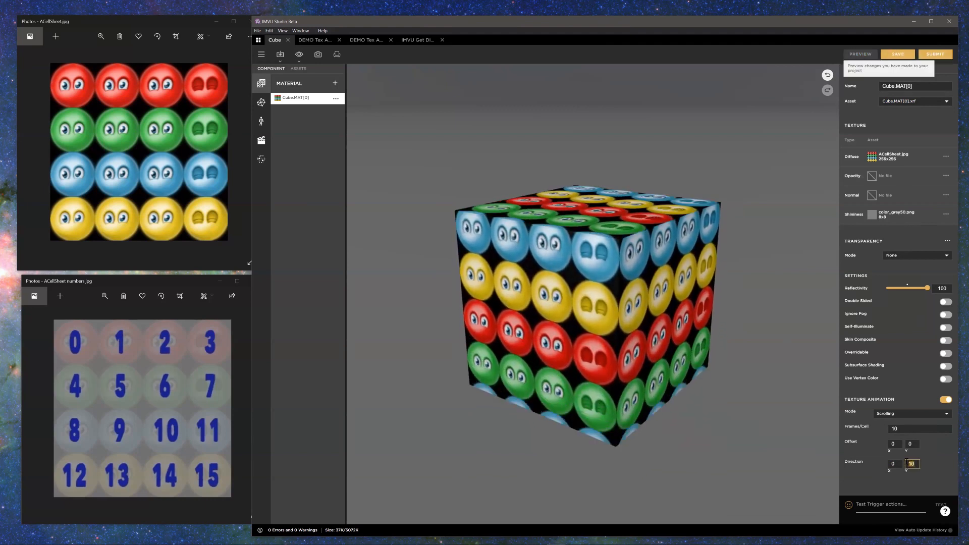
pyautogui.press('BackSpace')
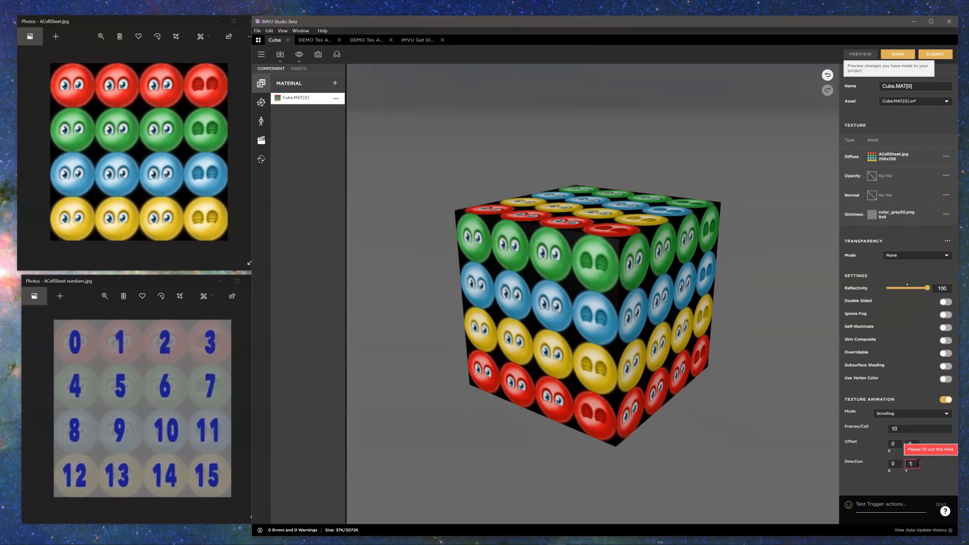
pyautogui.write('0')
pyautogui.click(893, 464)
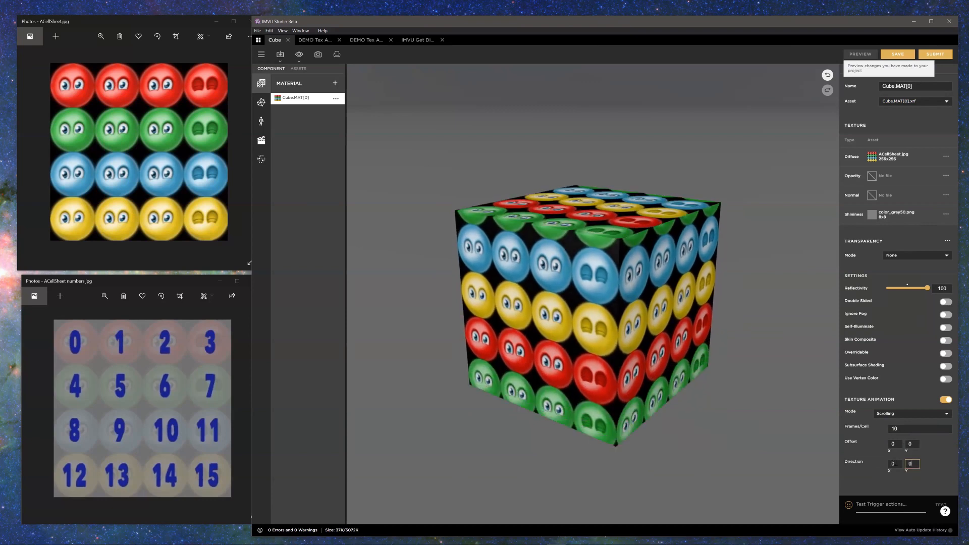
pyautogui.write('10')
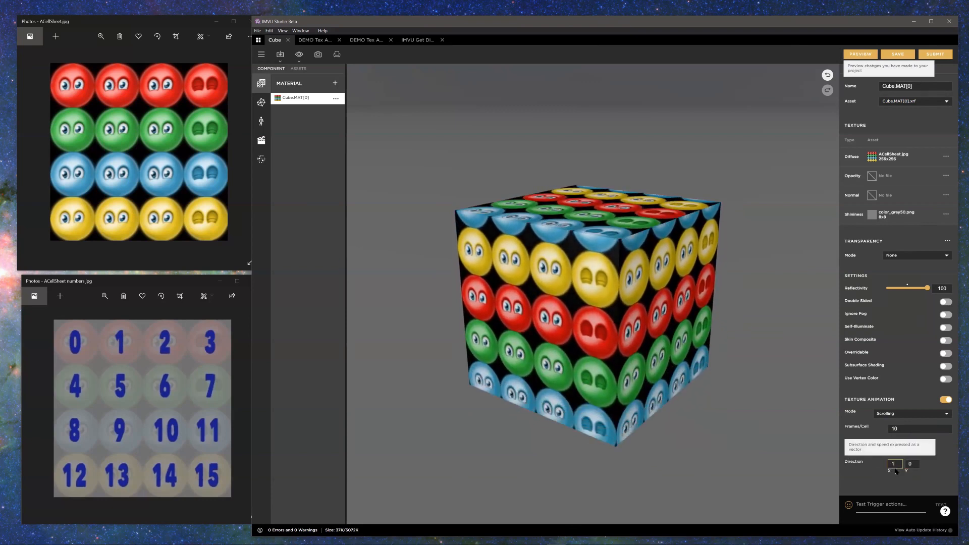
pyautogui.click(853, 56)
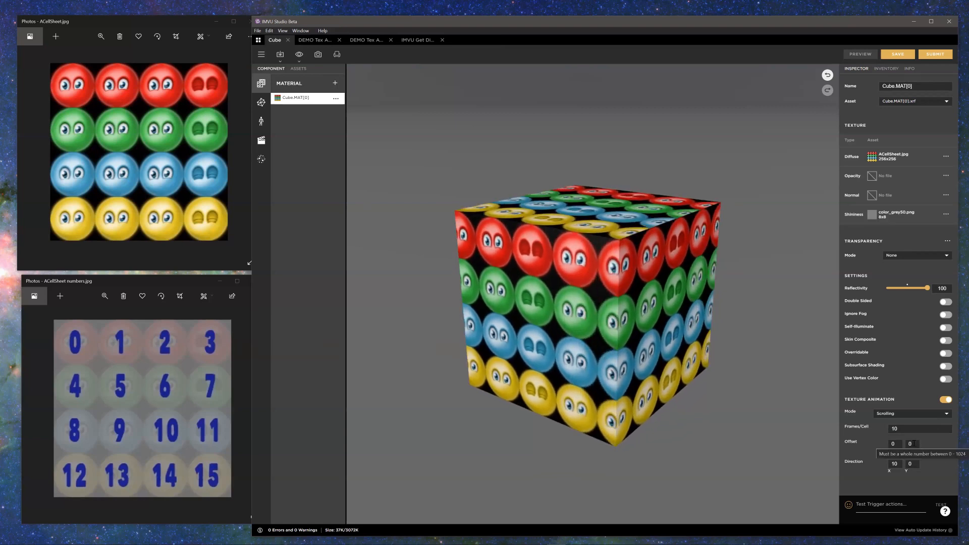
# Step: Set the scrolling texture's Offset Y to 10 and preview the cube
pyautogui.click(911, 443)
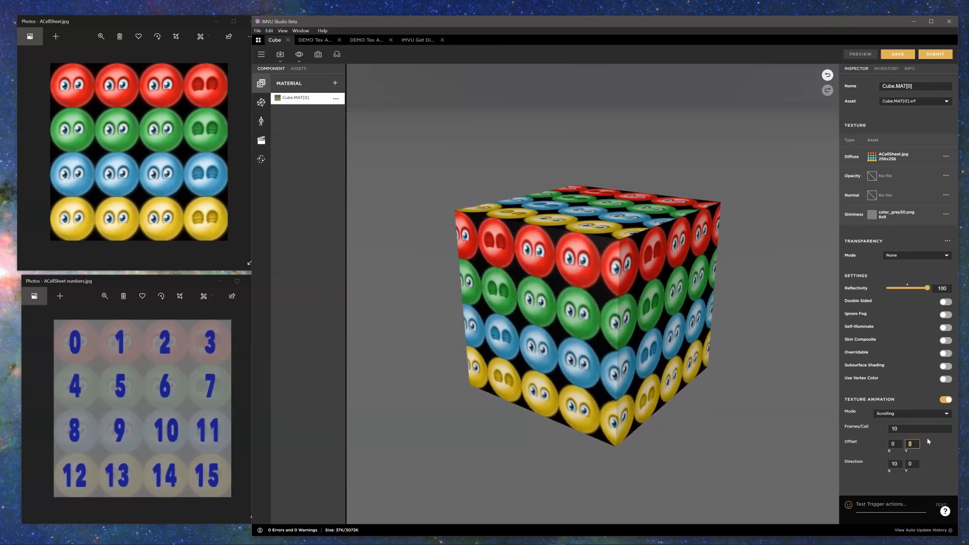
pyautogui.write('10')
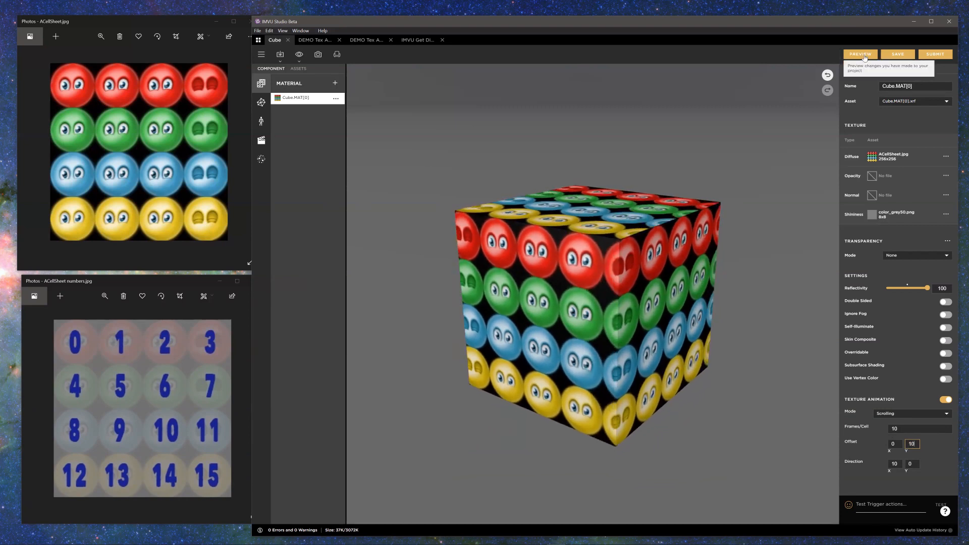
pyautogui.click(864, 56)
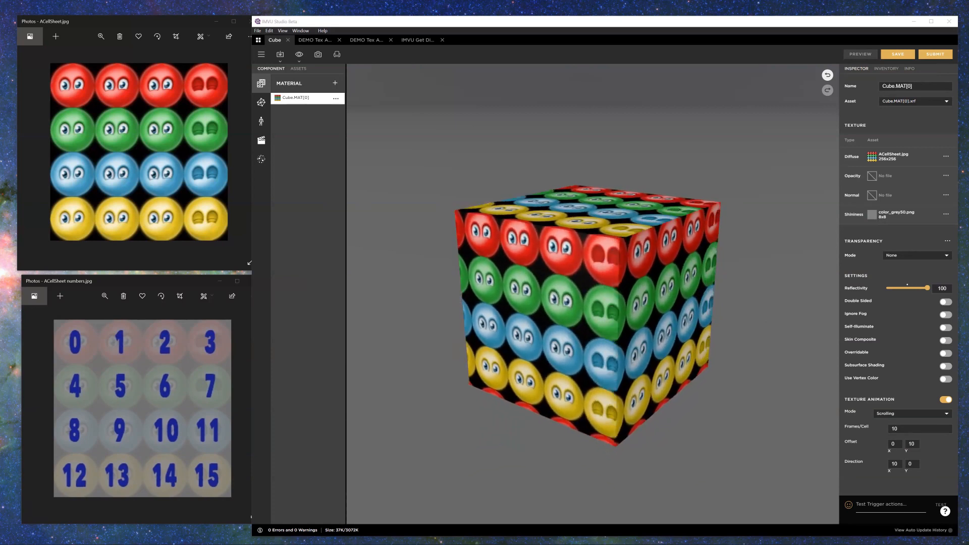
# Step: Set the scrolling texture's Offset Y to 0 and preview the cube
pyautogui.click(908, 444)
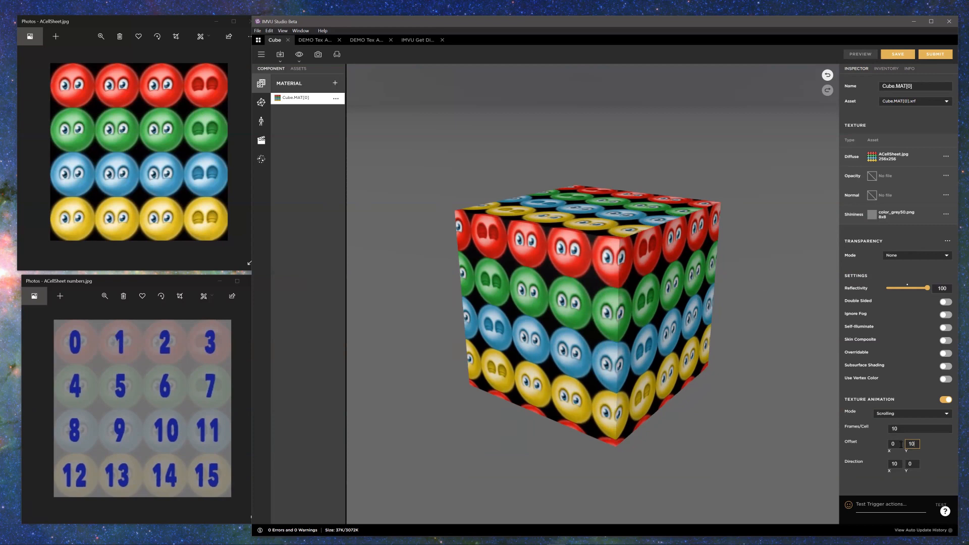
pyautogui.write('0')
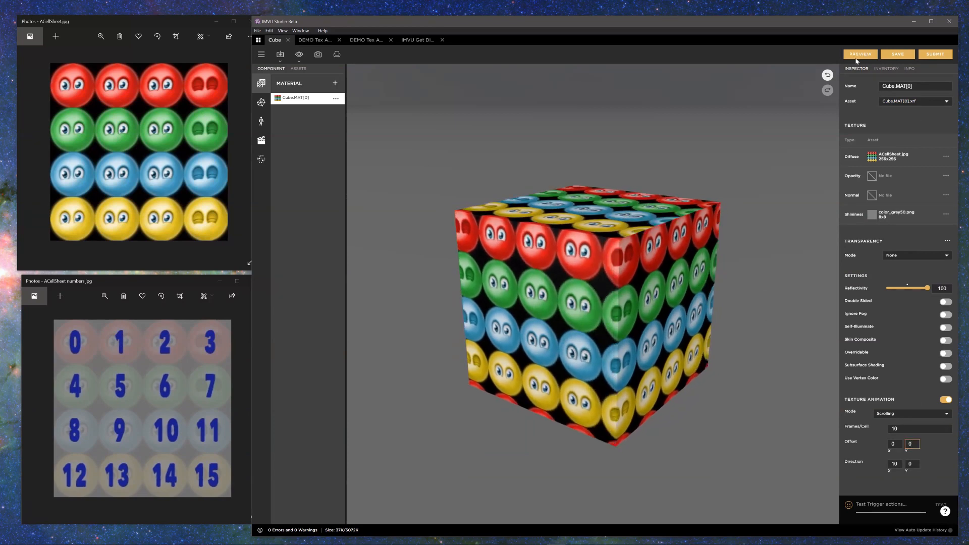
pyautogui.click(858, 54)
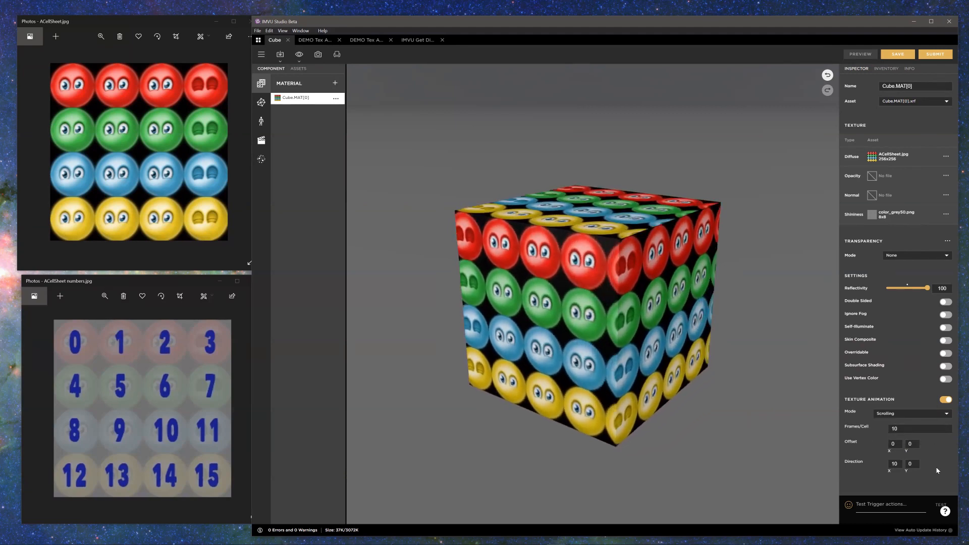
# Step: Change the cube material's texture animation mode to Cycling
pyautogui.click(947, 414)
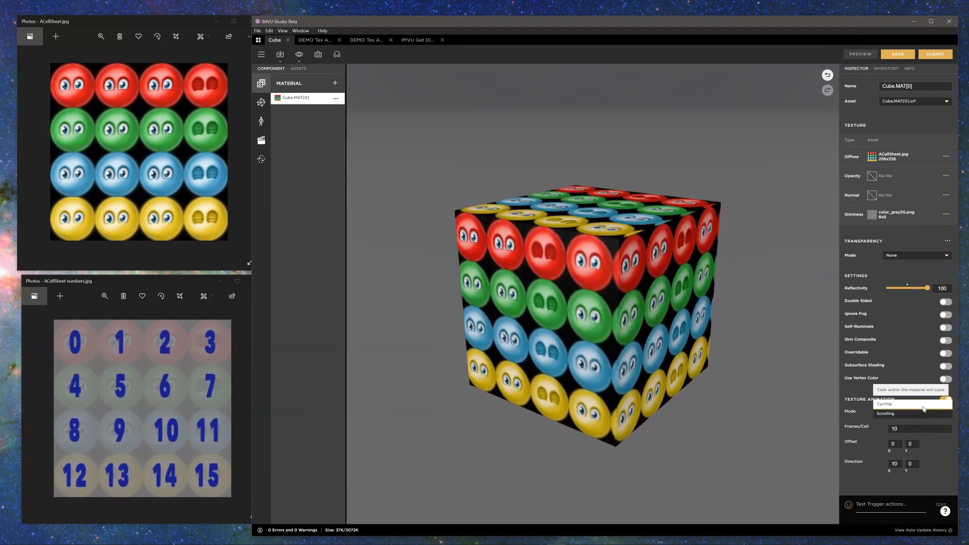
pyautogui.click(908, 404)
pyautogui.scroll(-1, 898, 370)
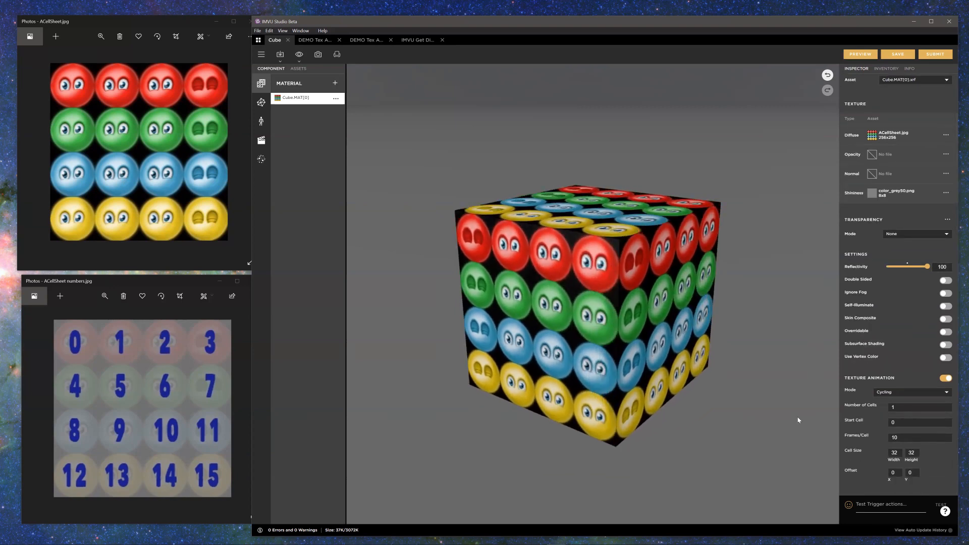
# Step: Examine the bulb animation on the Get Discovered on IMVU sign project, and return to the Cube project
pyautogui.click(417, 39)
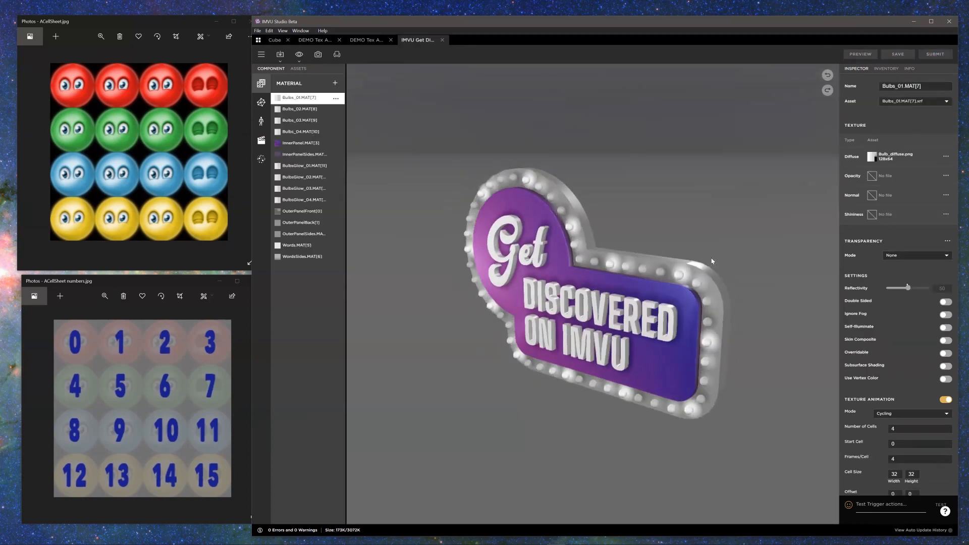
pyautogui.moveTo(718, 261); pyautogui.dragTo(713, 285)
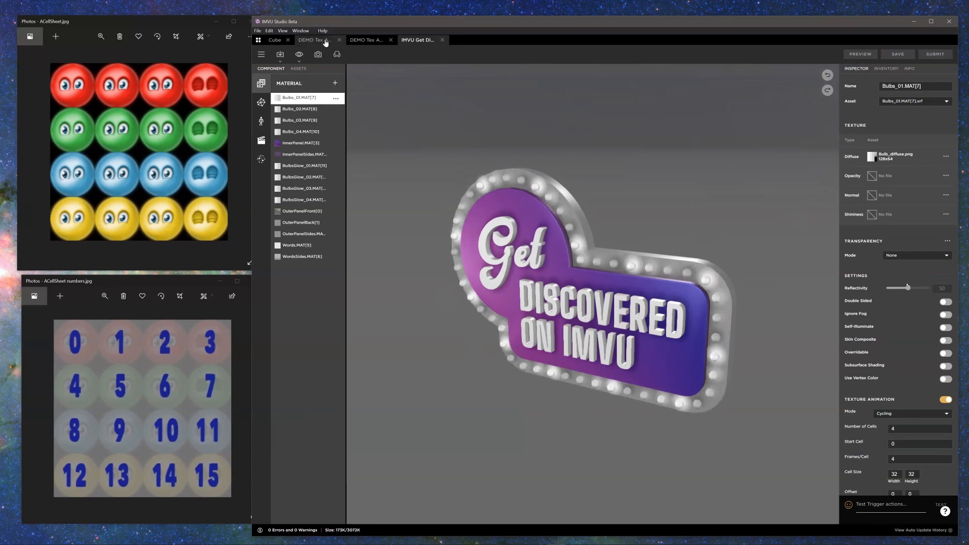
pyautogui.click(274, 40)
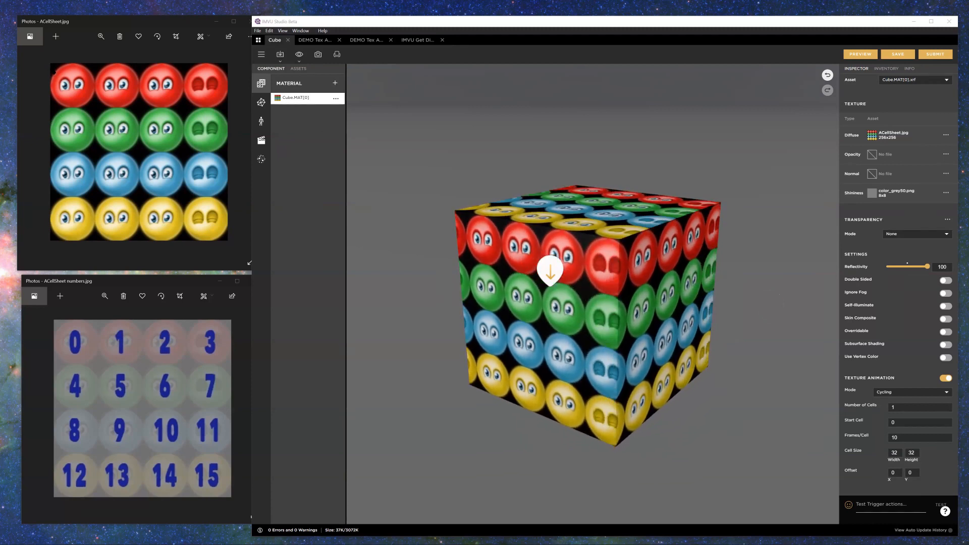
pyautogui.moveTo(49, 61)
pyautogui.mouseDown()
pyautogui.moveTo(53, 107)
pyautogui.moveTo(99, 109)
pyautogui.moveTo(95, 76)
pyautogui.moveTo(56, 64)
pyautogui.mouseUp()
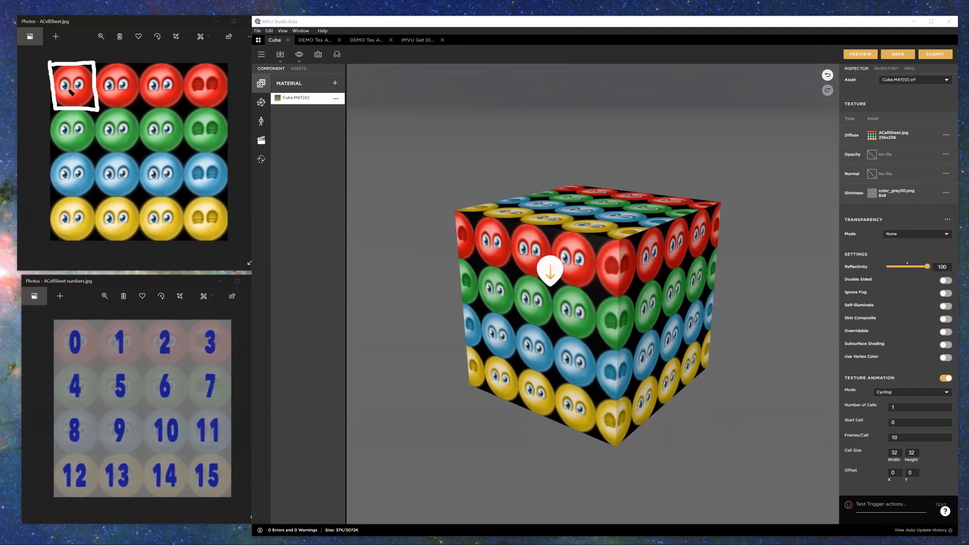
pyautogui.moveTo(94, 63)
pyautogui.mouseDown()
pyautogui.moveTo(118, 62)
pyautogui.moveTo(137, 85)
pyautogui.moveTo(97, 107)
pyautogui.mouseUp()
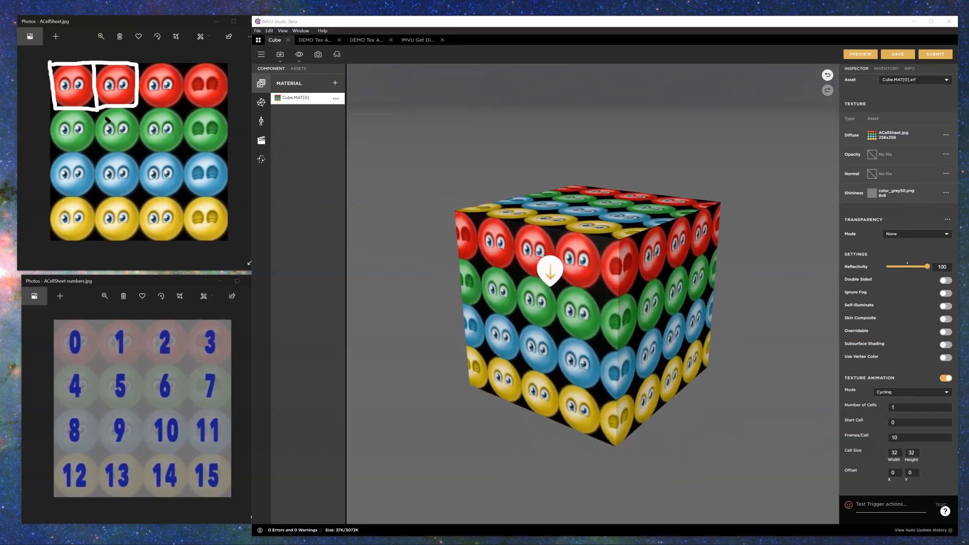
pyautogui.moveTo(64, 58)
pyautogui.mouseDown()
pyautogui.moveTo(210, 60)
pyautogui.moveTo(202, 66)
pyautogui.moveTo(226, 202)
pyautogui.moveTo(221, 189)
pyautogui.mouseUp()
pyautogui.moveTo(60, 77); pyautogui.dragTo(225, 93)
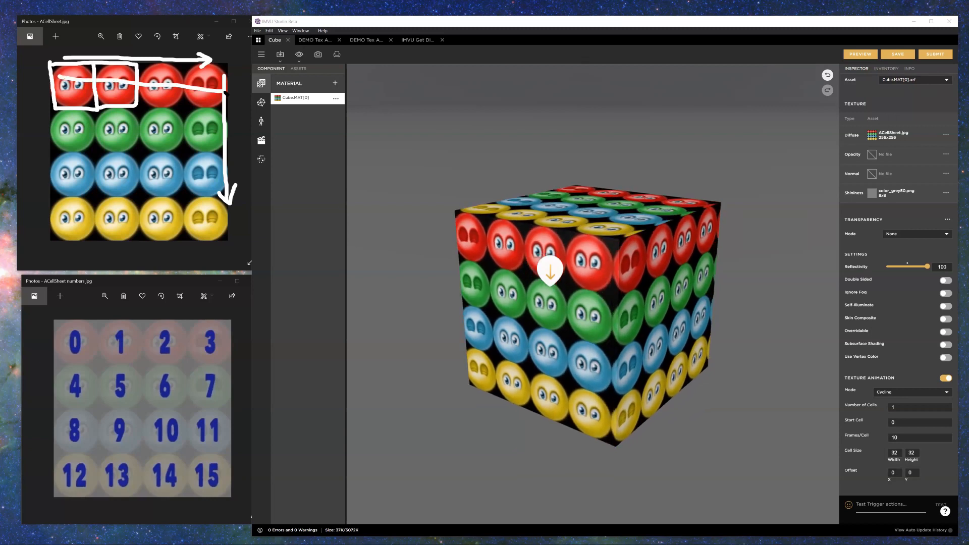
pyautogui.moveTo(77, 130); pyautogui.dragTo(233, 133)
pyautogui.moveTo(210, 179); pyautogui.dragTo(82, 173)
pyautogui.moveTo(70, 222); pyautogui.dragTo(195, 221)
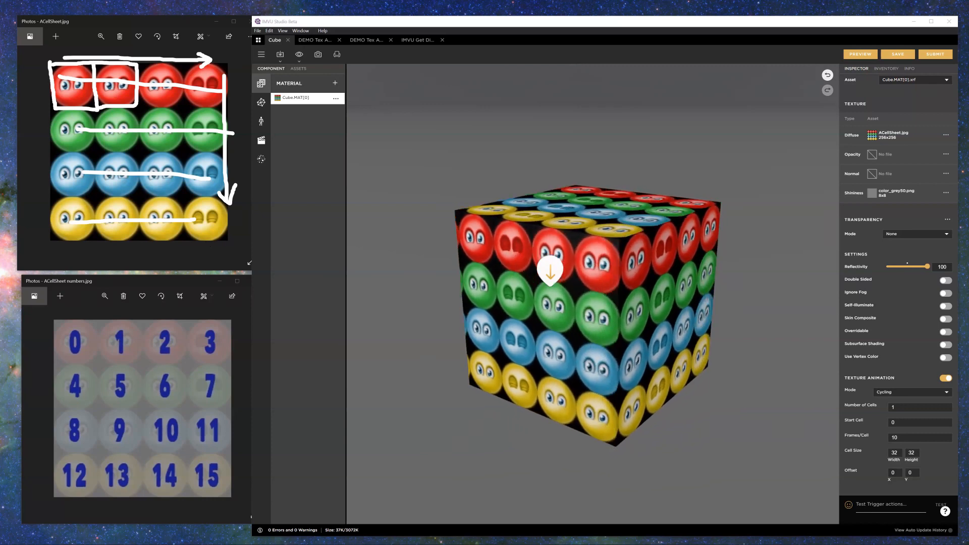
pyautogui.press('Escape')
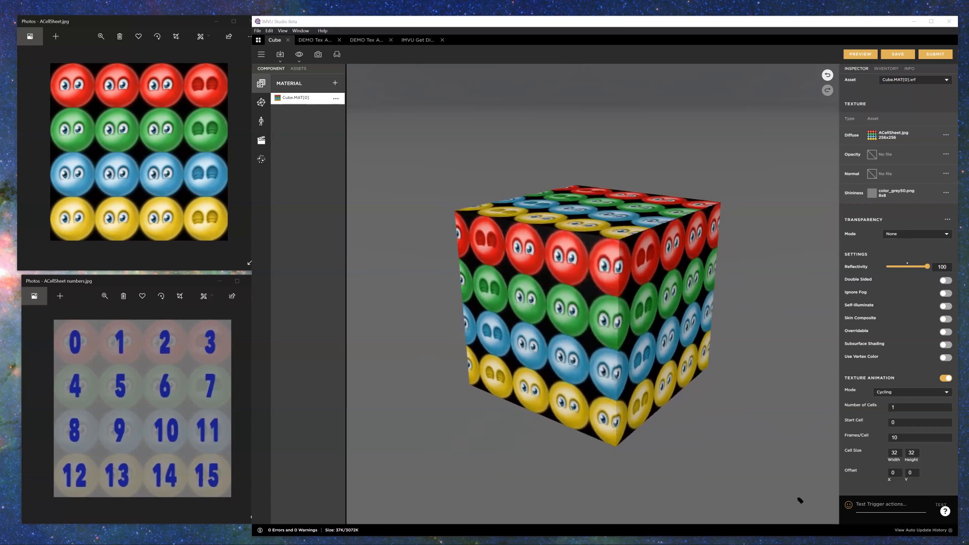
pyautogui.moveTo(848, 413)
pyautogui.mouseDown()
pyautogui.moveTo(890, 417)
pyautogui.moveTo(906, 402)
pyautogui.moveTo(838, 405)
pyautogui.moveTo(851, 421)
pyautogui.moveTo(907, 427)
pyautogui.moveTo(865, 418)
pyautogui.moveTo(838, 426)
pyautogui.moveTo(852, 434)
pyautogui.mouseUp()
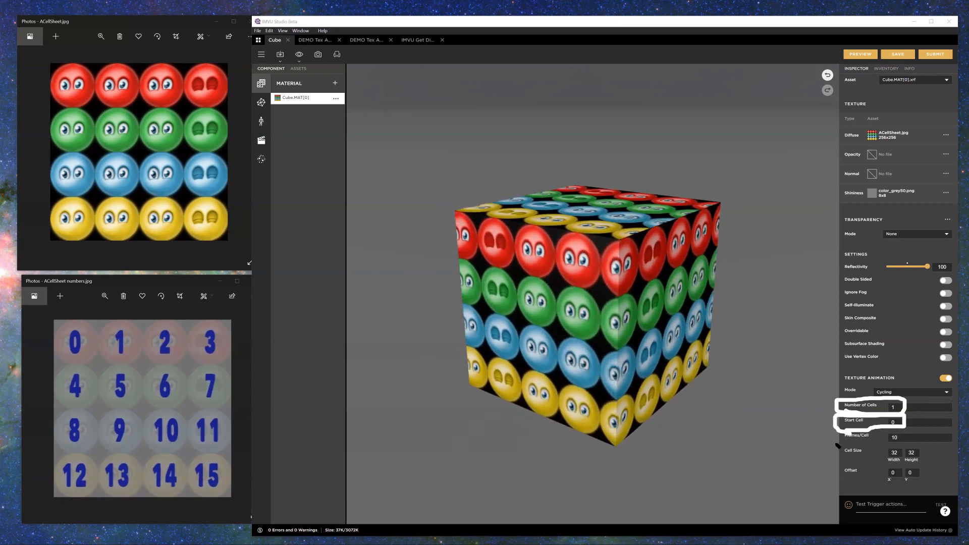
pyautogui.moveTo(837, 469)
pyautogui.mouseDown()
pyautogui.moveTo(908, 469)
pyautogui.moveTo(920, 444)
pyautogui.moveTo(838, 448)
pyautogui.moveTo(839, 460)
pyautogui.mouseUp()
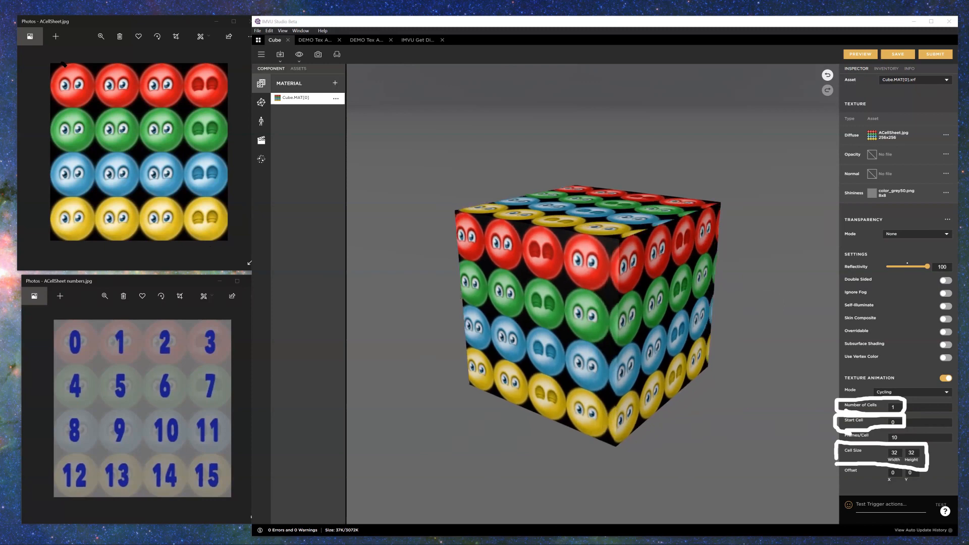
pyautogui.moveTo(53, 55)
pyautogui.mouseDown()
pyautogui.moveTo(189, 59)
pyautogui.moveTo(40, 115)
pyautogui.moveTo(36, 181)
pyautogui.mouseUp()
pyautogui.moveTo(46, 108)
pyautogui.mouseDown()
pyautogui.moveTo(95, 108)
pyautogui.moveTo(93, 60)
pyautogui.moveTo(46, 65)
pyautogui.moveTo(47, 103)
pyautogui.mouseUp()
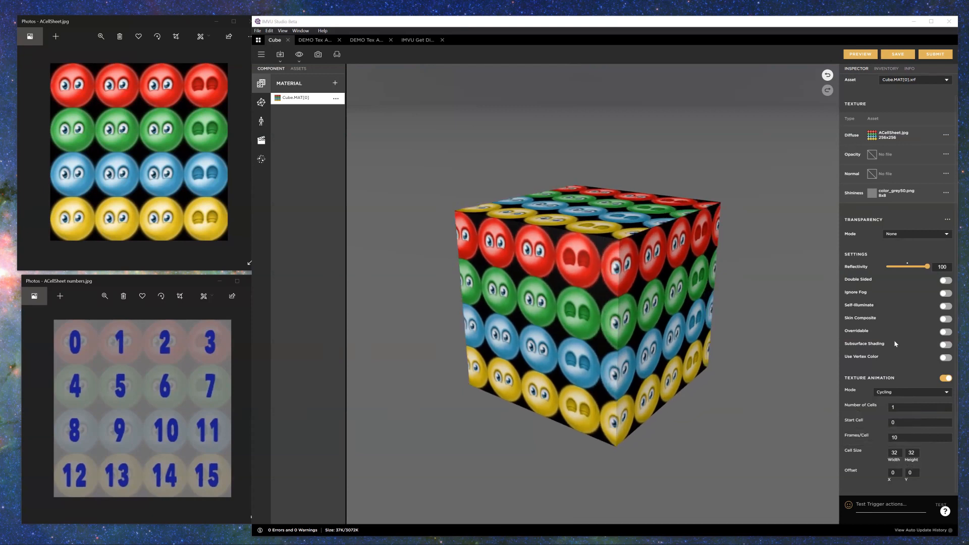
# Step: Preview the Cycling texture animation on the cube
pyautogui.click(859, 54)
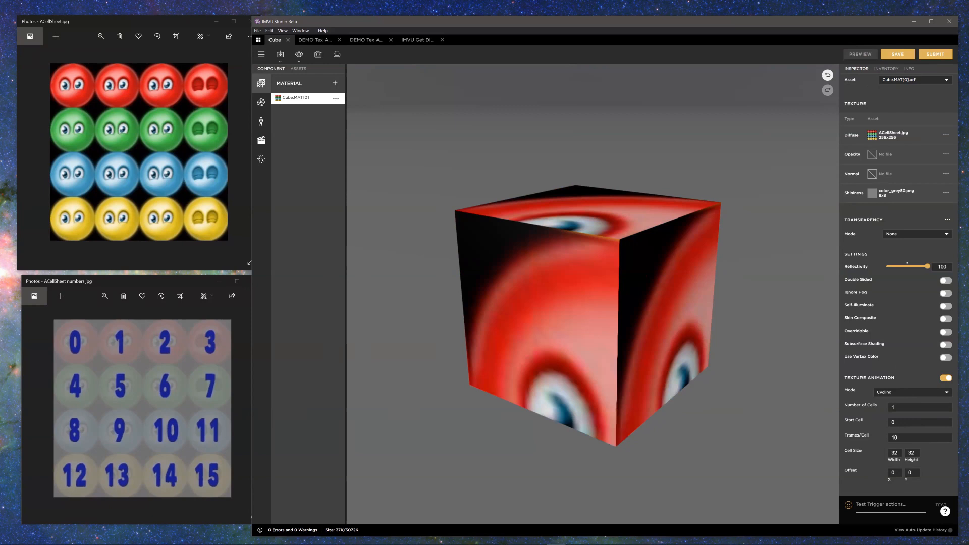
# Step: Set the cycling animation's cell size to 64 wide by 64 high and preview the cube
pyautogui.moveTo(49, 65)
pyautogui.mouseDown()
pyautogui.moveTo(76, 81)
pyautogui.moveTo(52, 91)
pyautogui.mouseUp()
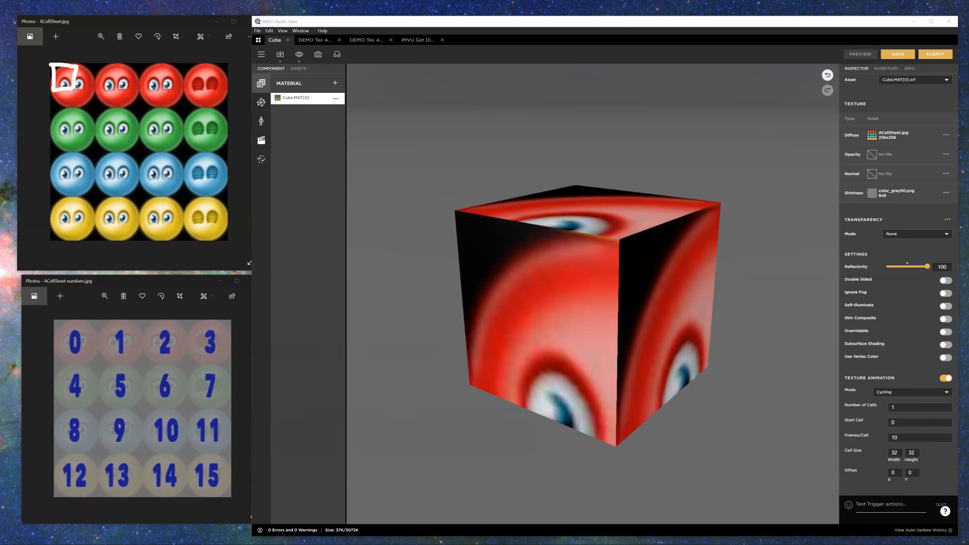
pyautogui.press('Escape')
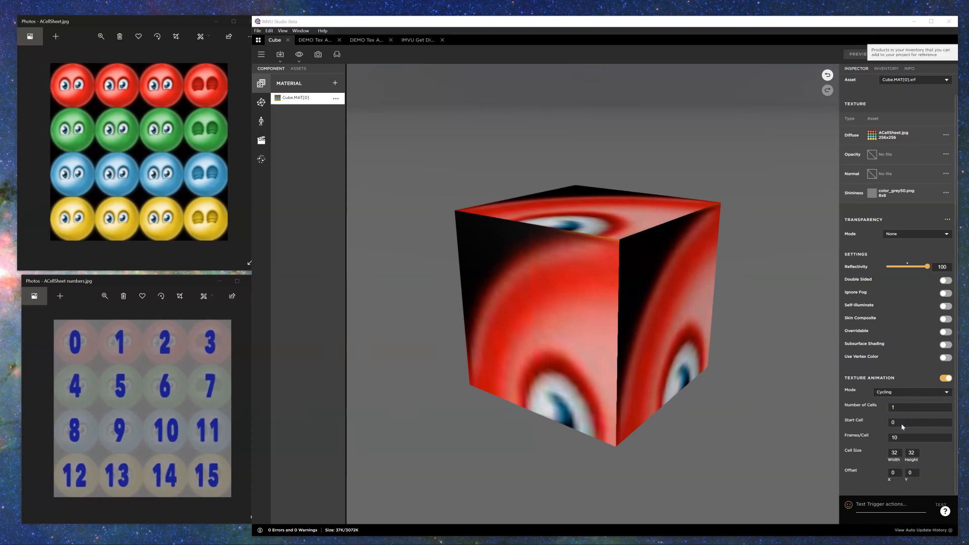
pyautogui.click(877, 453)
pyautogui.moveTo(898, 453); pyautogui.dragTo(876, 448)
pyautogui.write('64')
pyautogui.press('Tab')
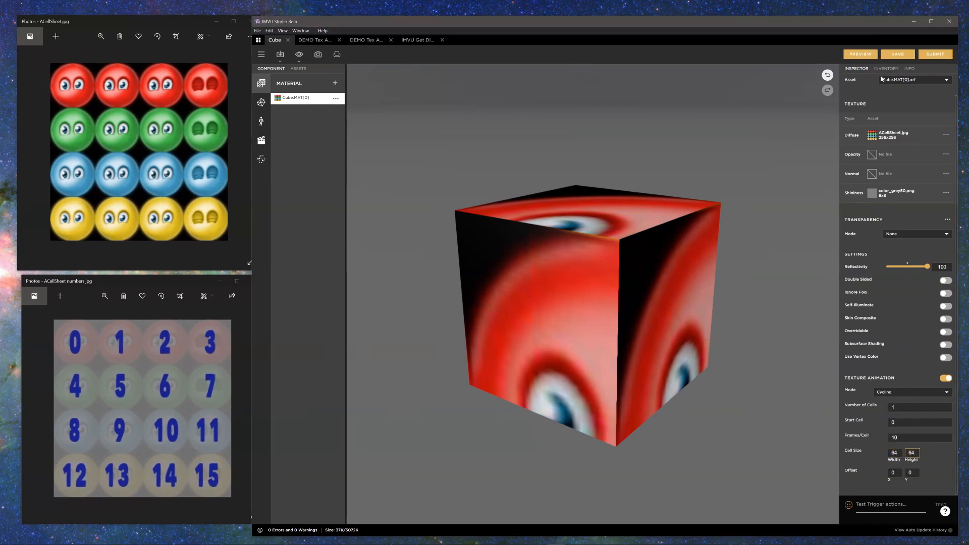
pyautogui.click(867, 55)
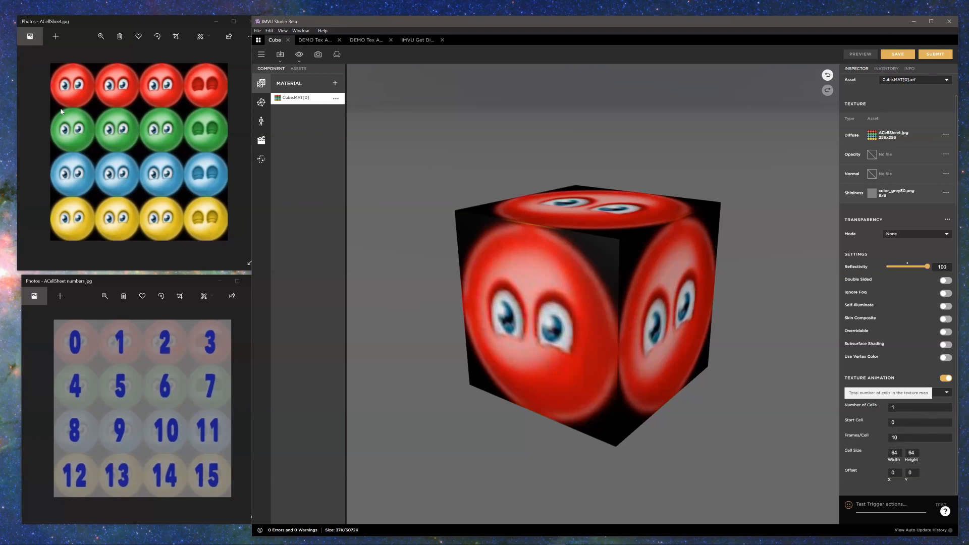
# Step: Examine how the Number of Cells and Start Cell settings relate to the first cell on both cell sheets
pyautogui.moveTo(838, 412)
pyautogui.mouseDown()
pyautogui.moveTo(841, 393)
pyautogui.moveTo(832, 406)
pyautogui.mouseUp()
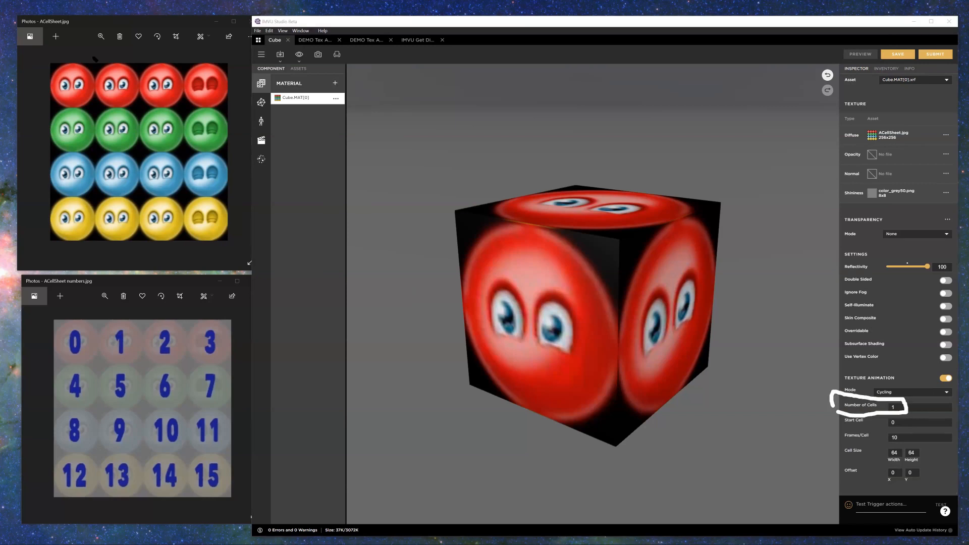
pyautogui.moveTo(49, 77); pyautogui.dragTo(93, 61)
pyautogui.moveTo(845, 428); pyautogui.dragTo(902, 430)
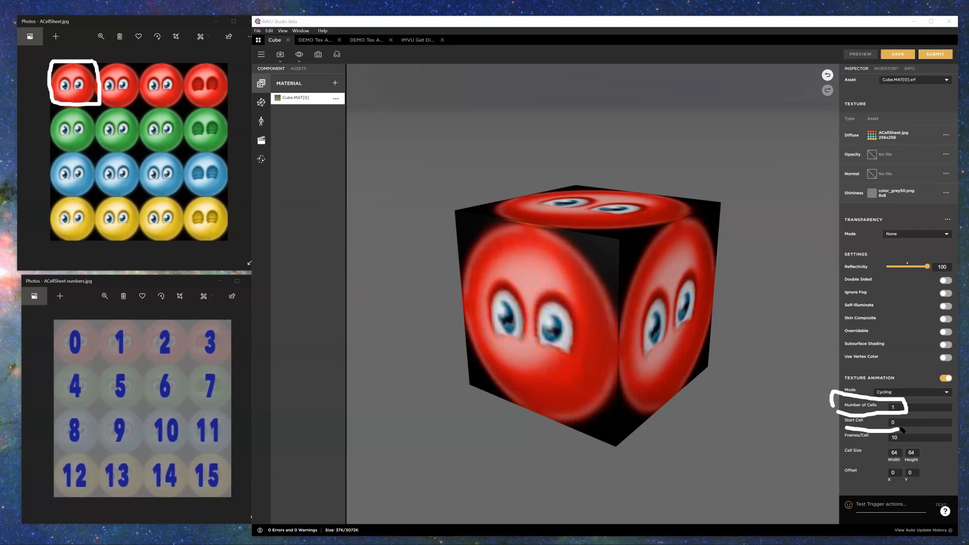
pyautogui.moveTo(105, 330)
pyautogui.mouseDown()
pyautogui.moveTo(68, 316)
pyautogui.moveTo(59, 368)
pyautogui.moveTo(106, 323)
pyautogui.mouseUp()
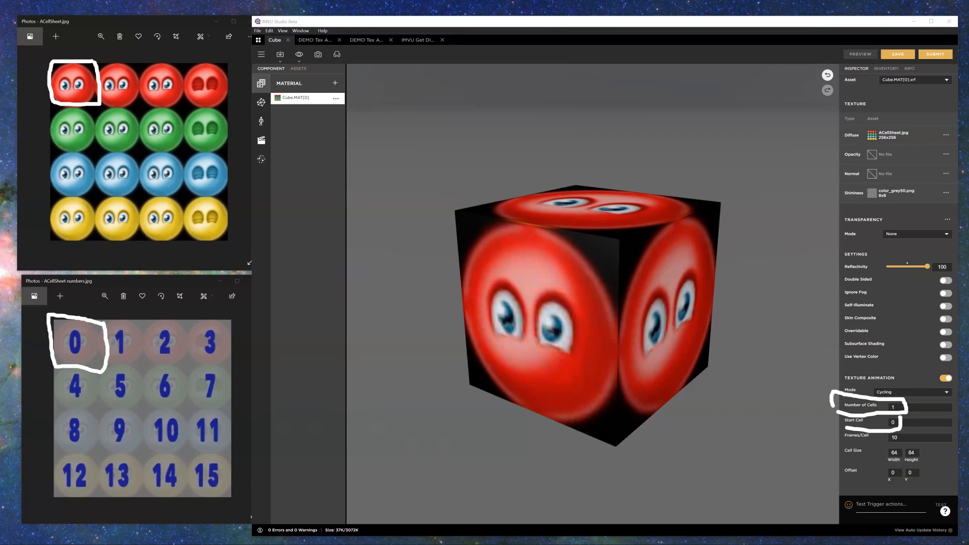
pyautogui.press('Escape')
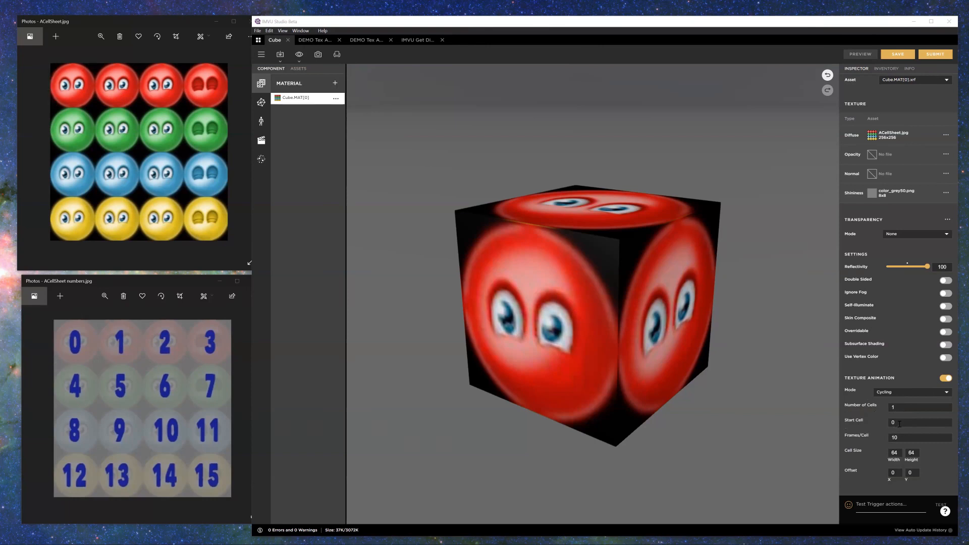
# Step: Set the cycling animation's Number of Cells to 4 and preview the cube against the red row of the cell sheet
pyautogui.click(890, 407)
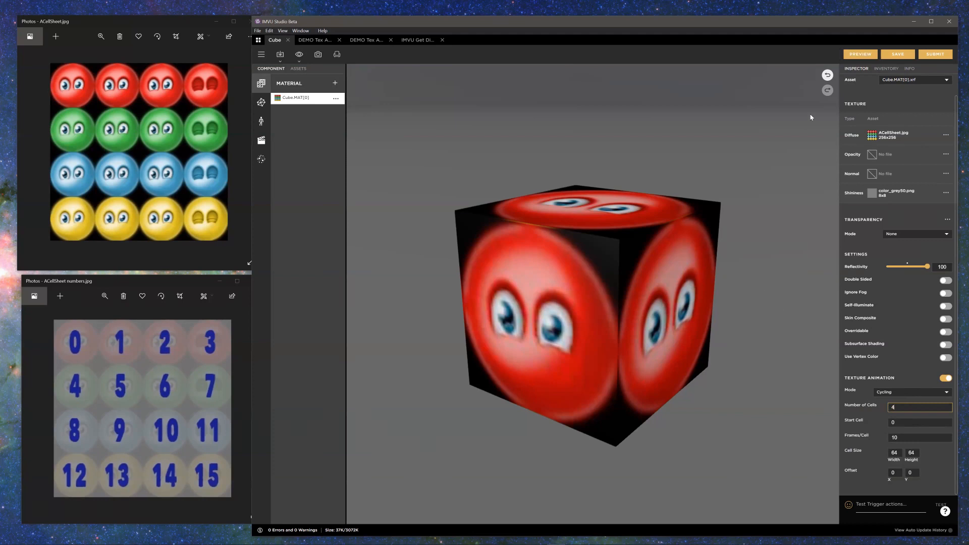
pyautogui.click(854, 55)
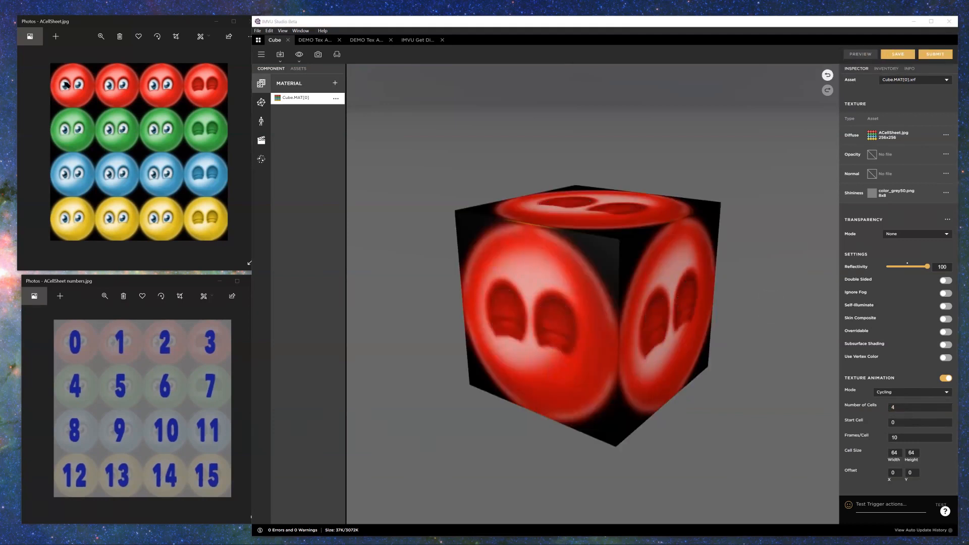
pyautogui.moveTo(46, 60)
pyautogui.mouseDown()
pyautogui.moveTo(94, 109)
pyautogui.moveTo(219, 111)
pyautogui.moveTo(224, 75)
pyautogui.moveTo(48, 54)
pyautogui.mouseUp()
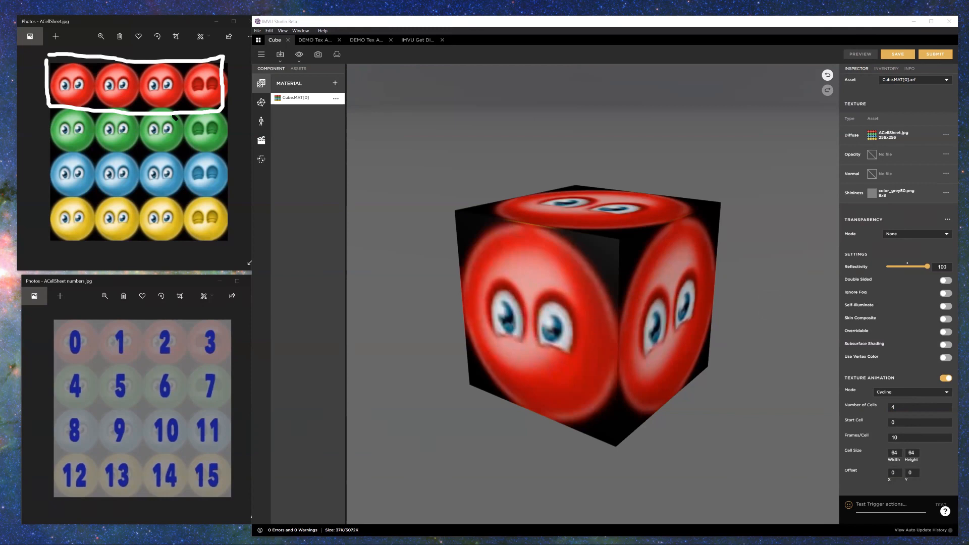
pyautogui.press('Escape')
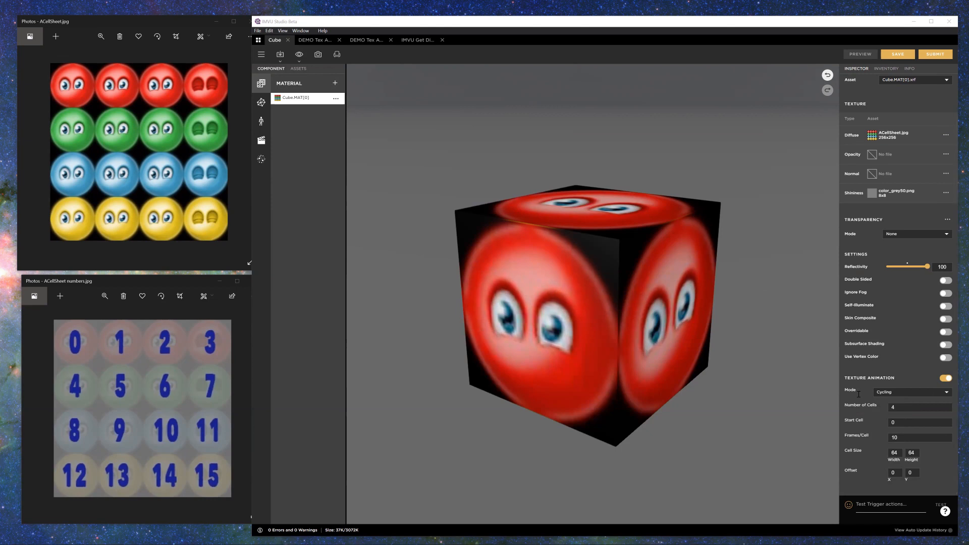
# Step: Examine Top.MAT's cycling settings in the first DEMO Tex project, comparing the cube's visible faces with the rows of the cell sheets
pyautogui.click(317, 40)
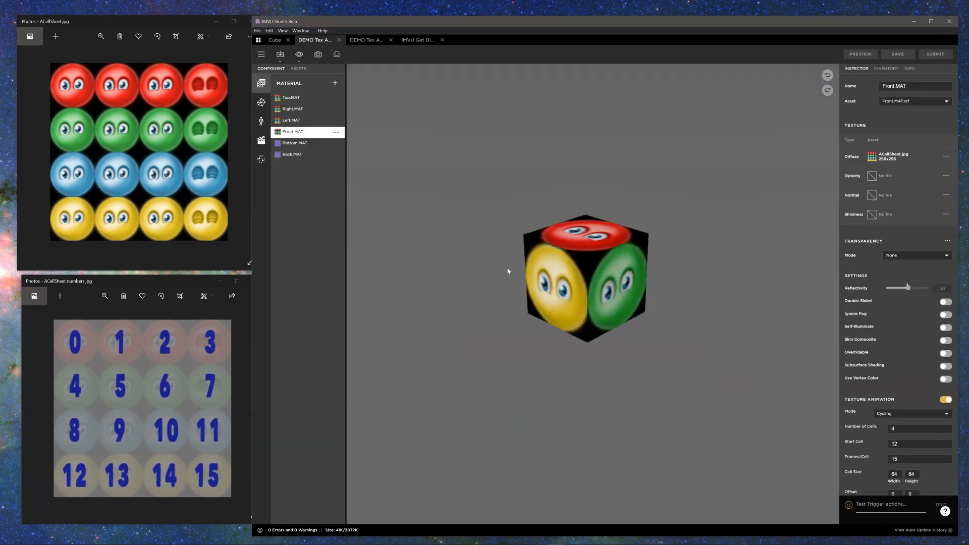
pyautogui.click(288, 100)
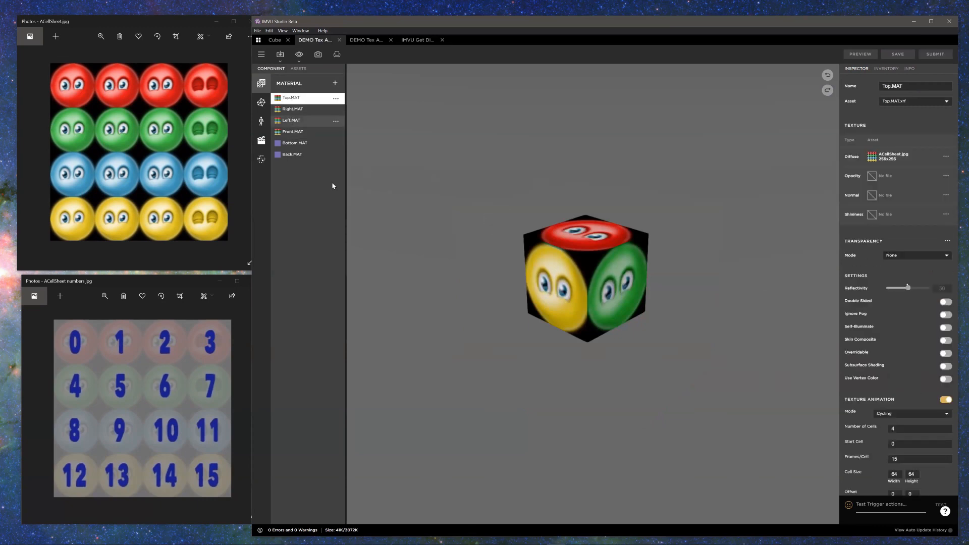
pyautogui.click(225, 127)
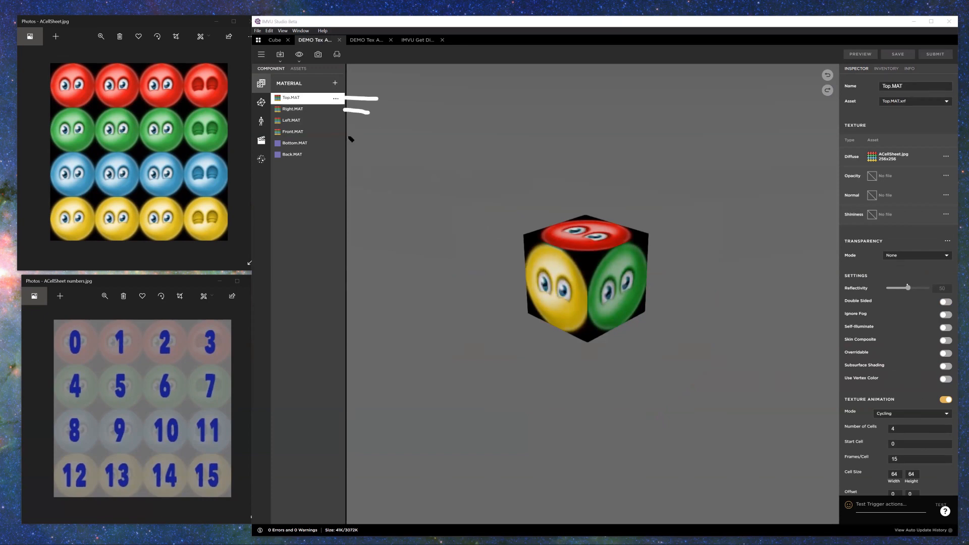
pyautogui.moveTo(343, 133); pyautogui.dragTo(364, 133)
pyautogui.moveTo(528, 225); pyautogui.dragTo(548, 216)
pyautogui.moveTo(659, 245)
pyautogui.mouseDown()
pyautogui.moveTo(629, 244)
pyautogui.moveTo(677, 302)
pyautogui.moveTo(677, 243)
pyautogui.mouseUp()
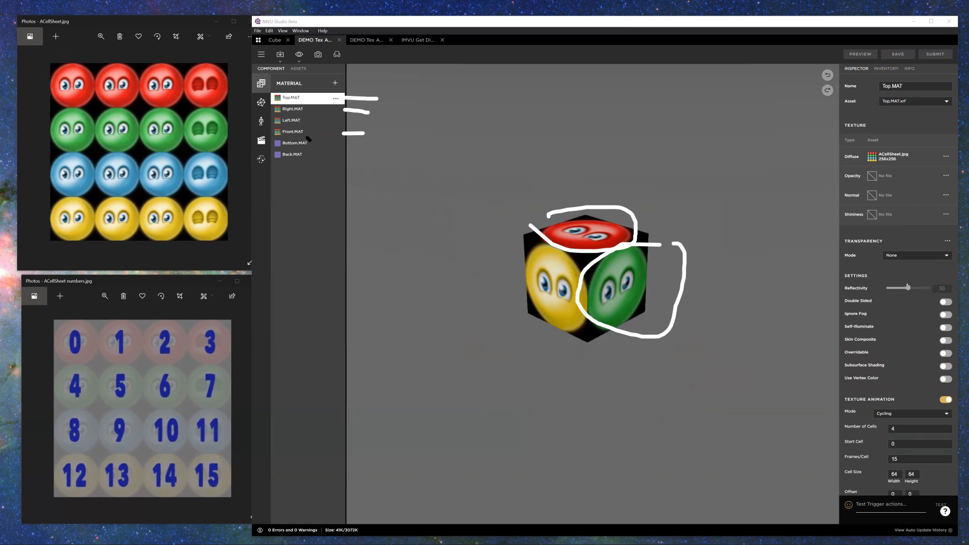
pyautogui.moveTo(564, 253)
pyautogui.mouseDown()
pyautogui.moveTo(506, 314)
pyautogui.moveTo(573, 271)
pyautogui.mouseUp()
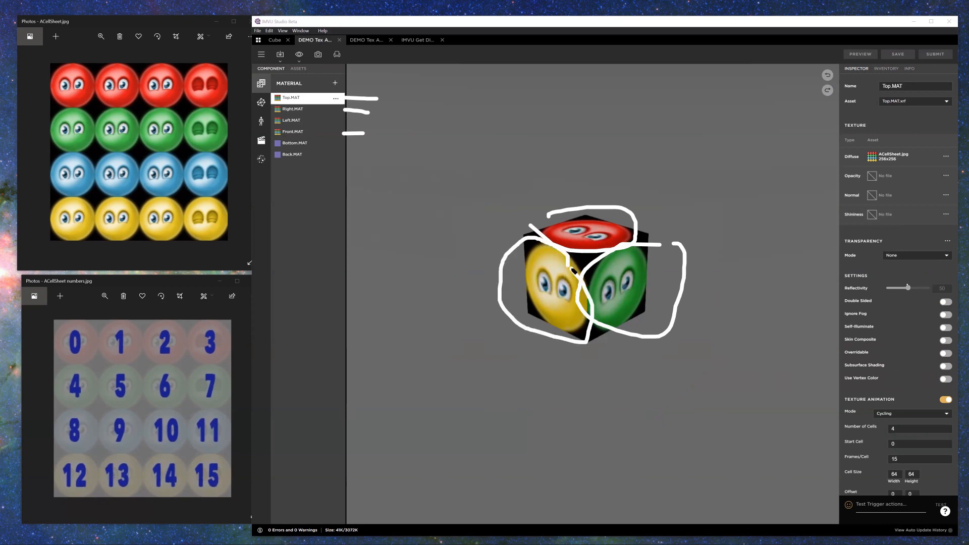
pyautogui.moveTo(49, 66)
pyautogui.mouseDown()
pyautogui.moveTo(161, 66)
pyautogui.moveTo(212, 107)
pyautogui.moveTo(65, 104)
pyautogui.mouseUp()
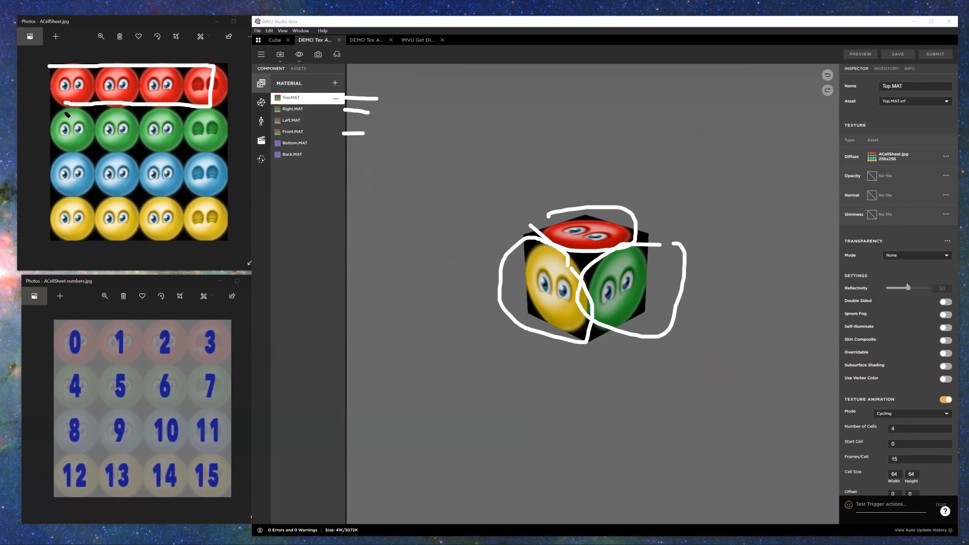
pyautogui.moveTo(69, 152)
pyautogui.mouseDown()
pyautogui.moveTo(199, 152)
pyautogui.moveTo(100, 114)
pyautogui.mouseUp()
pyautogui.moveTo(58, 229)
pyautogui.mouseDown()
pyautogui.moveTo(218, 211)
pyautogui.moveTo(101, 190)
pyautogui.mouseUp()
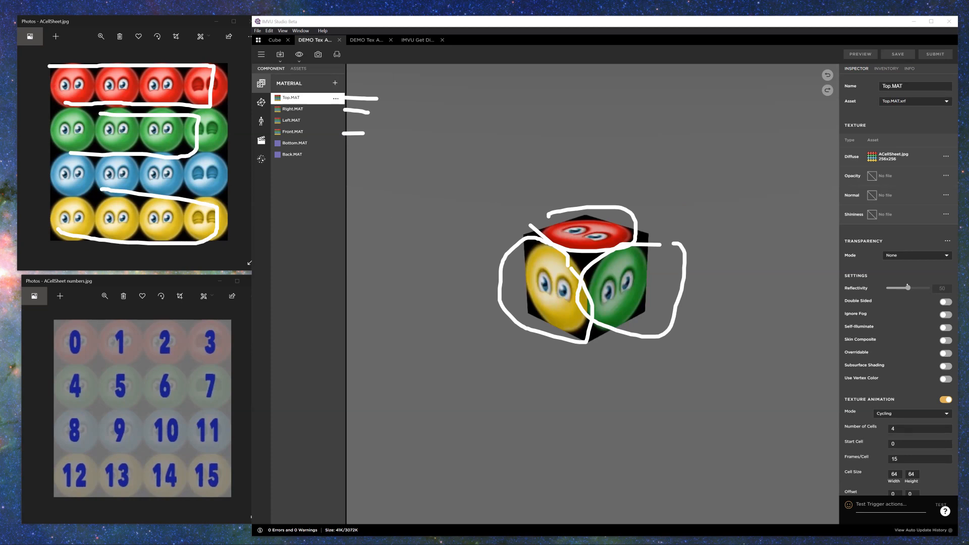
pyautogui.press('Escape')
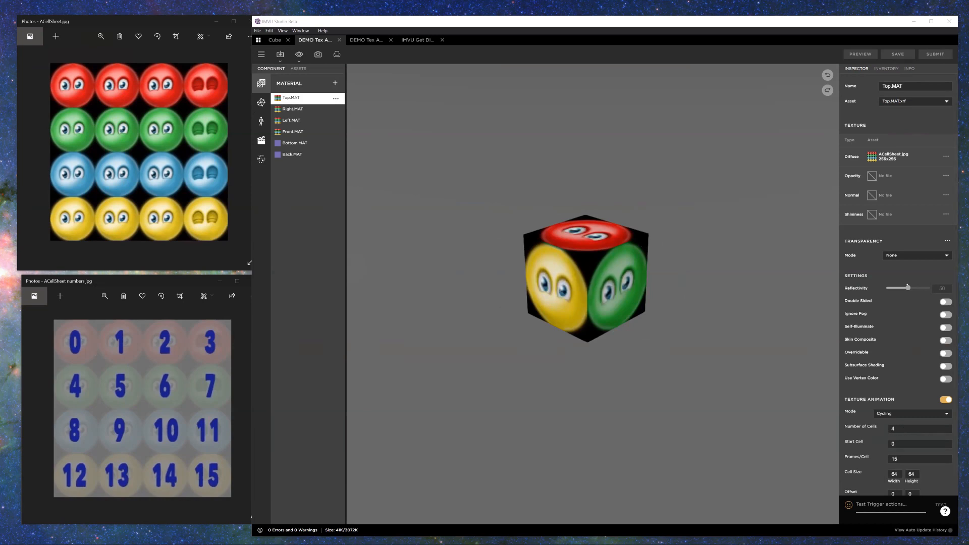
pyautogui.moveTo(186, 366); pyautogui.dragTo(208, 355)
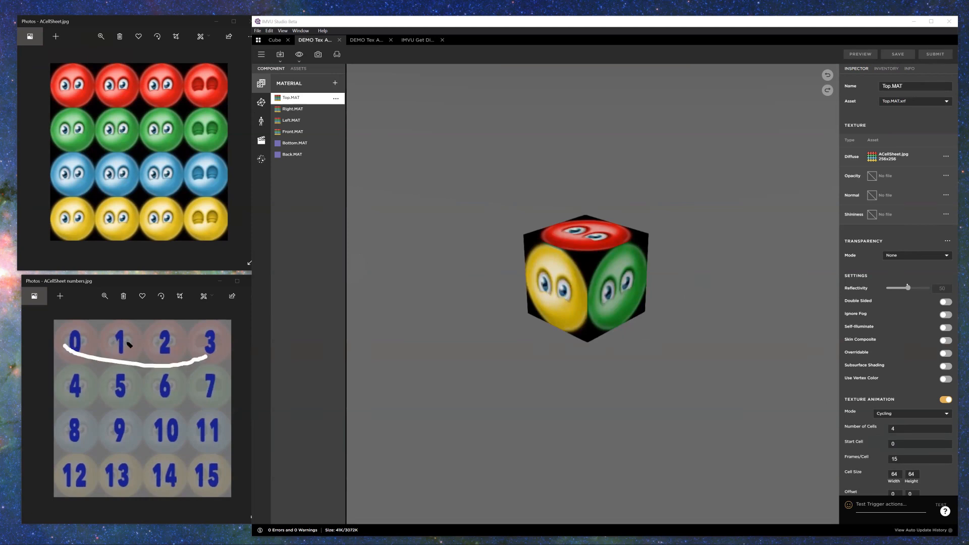
pyautogui.click(79, 338)
pyautogui.click(109, 334)
pyautogui.click(214, 343)
pyautogui.press('Escape')
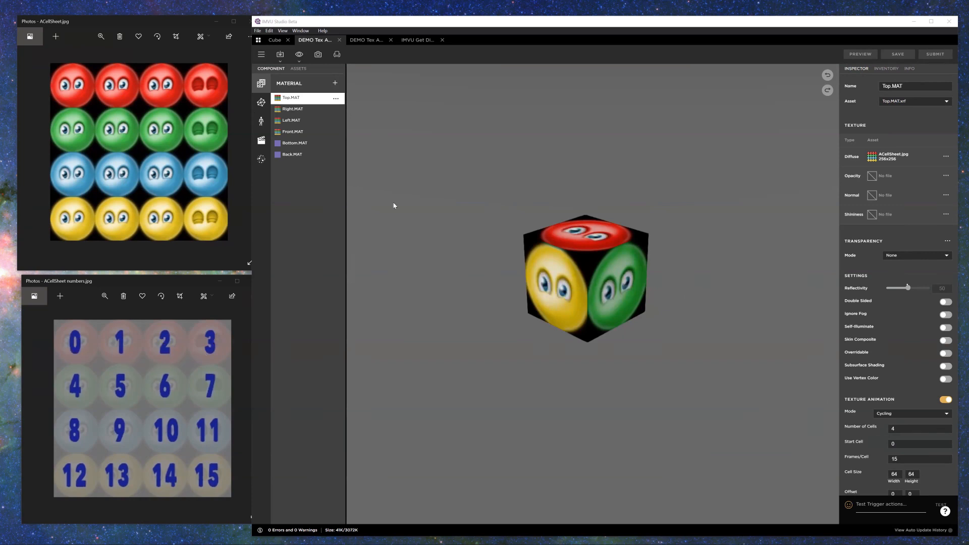
# Step: Examine Front.MAT's Number of Cells and Start Cell settings against the yellow row of the cell sheet, and return to the Cube project
pyautogui.click(293, 131)
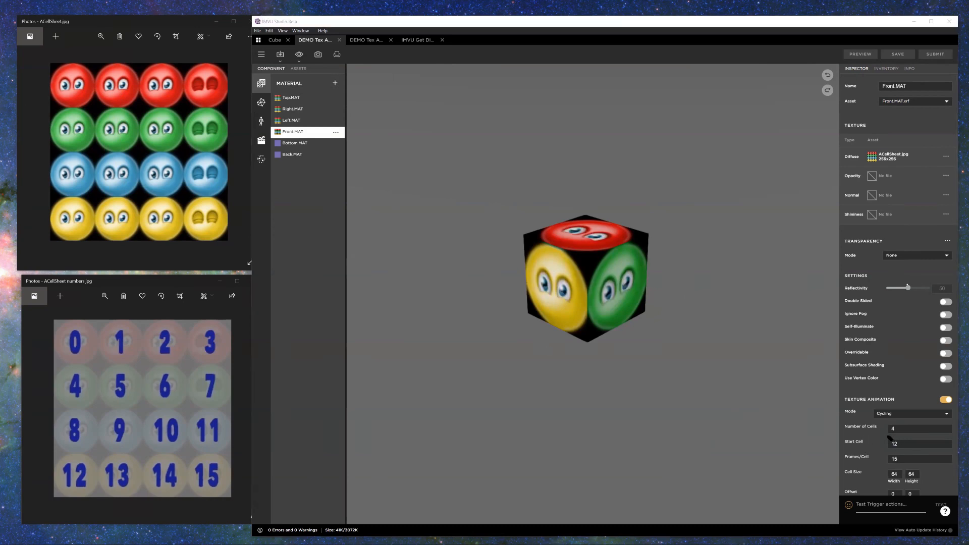
pyautogui.moveTo(887, 423)
pyautogui.mouseDown()
pyautogui.moveTo(905, 429)
pyautogui.moveTo(888, 436)
pyautogui.moveTo(888, 454)
pyautogui.mouseUp()
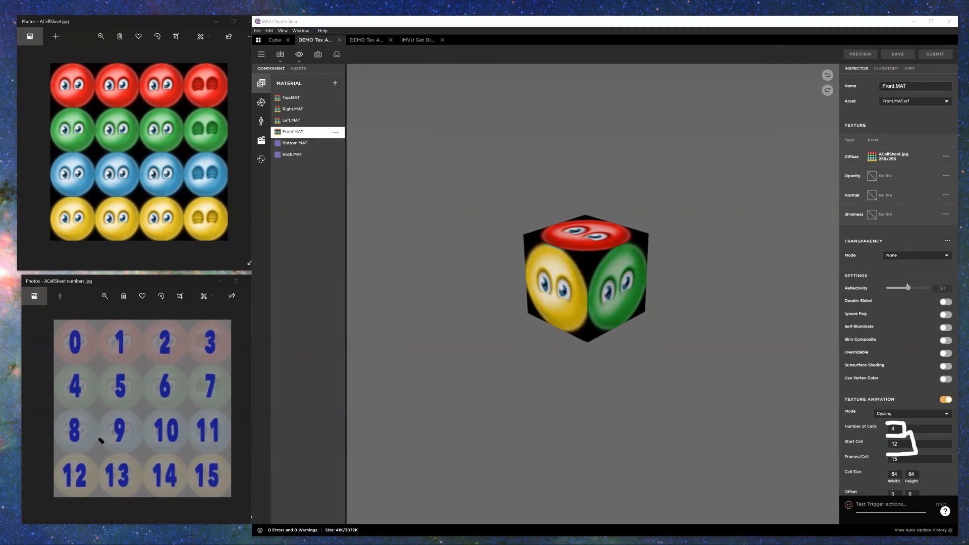
pyautogui.moveTo(89, 452)
pyautogui.mouseDown()
pyautogui.moveTo(49, 453)
pyautogui.moveTo(79, 497)
pyautogui.moveTo(89, 453)
pyautogui.mouseUp()
pyautogui.moveTo(93, 197)
pyautogui.mouseDown()
pyautogui.moveTo(58, 245)
pyautogui.moveTo(91, 207)
pyautogui.moveTo(128, 233)
pyautogui.moveTo(203, 219)
pyautogui.mouseUp()
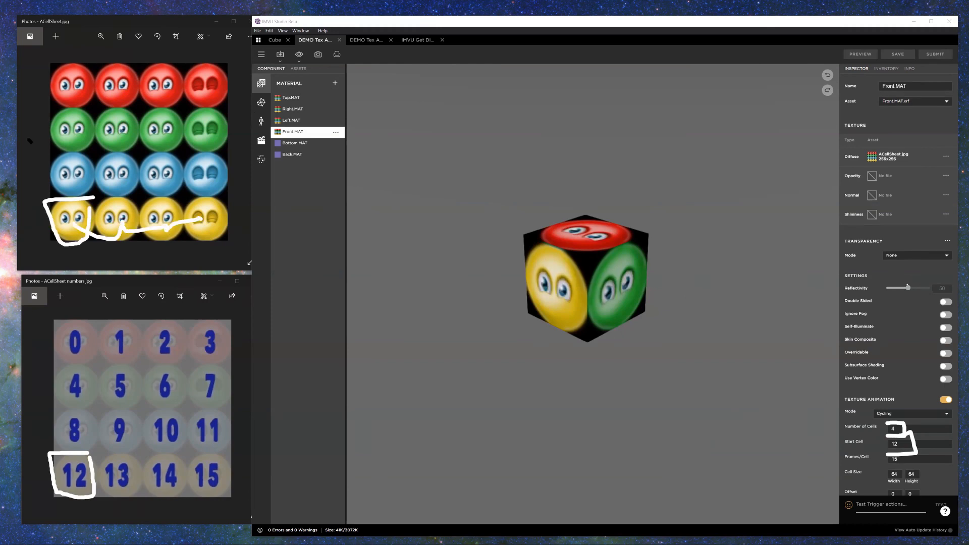
pyautogui.moveTo(564, 260)
pyautogui.mouseDown()
pyautogui.moveTo(506, 246)
pyautogui.moveTo(559, 254)
pyautogui.mouseUp()
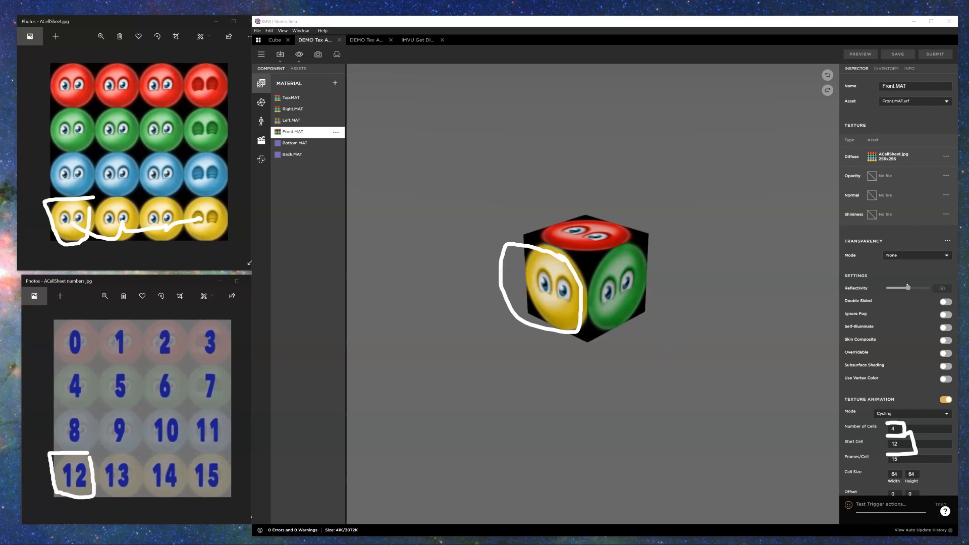
pyautogui.press('Escape')
pyautogui.click(273, 41)
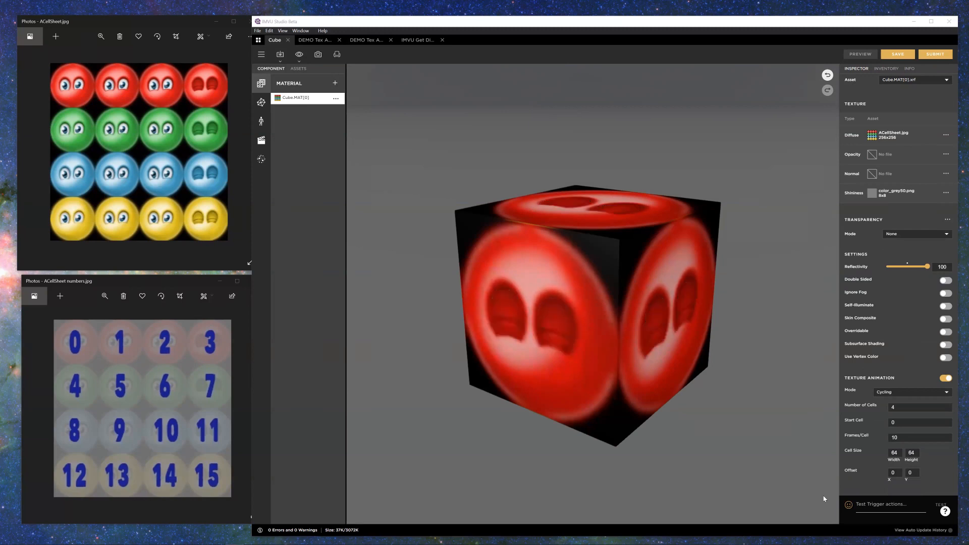
# Step: Set the cycling animation's Offset Y to 10, preview the cube, and compare its faces with the shifted cell area on the sheet
pyautogui.moveTo(852, 479)
pyautogui.click(912, 473)
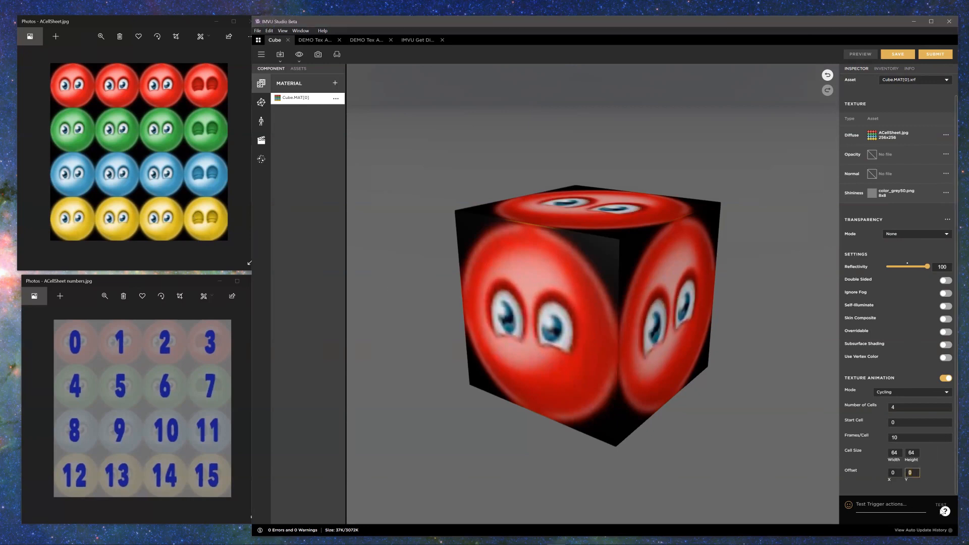
pyautogui.write('10')
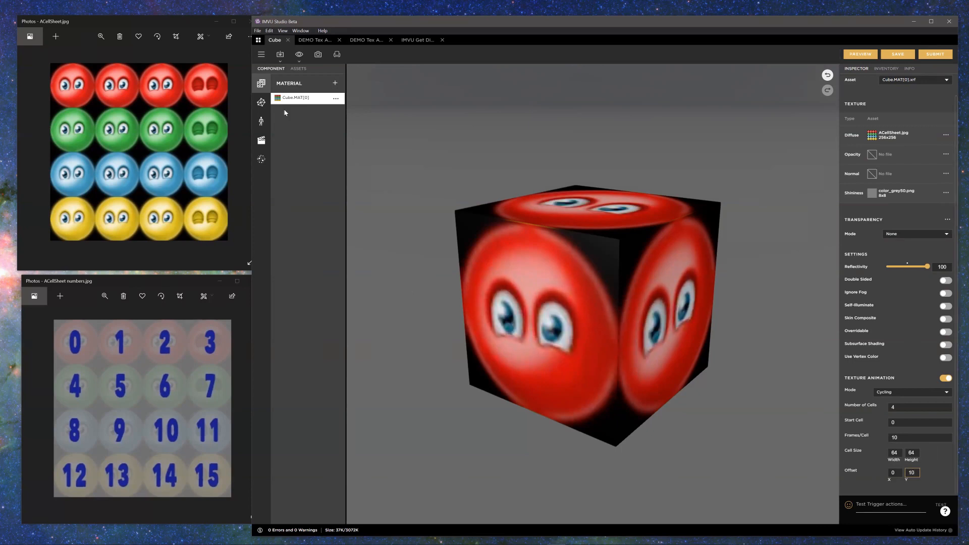
pyautogui.click(860, 54)
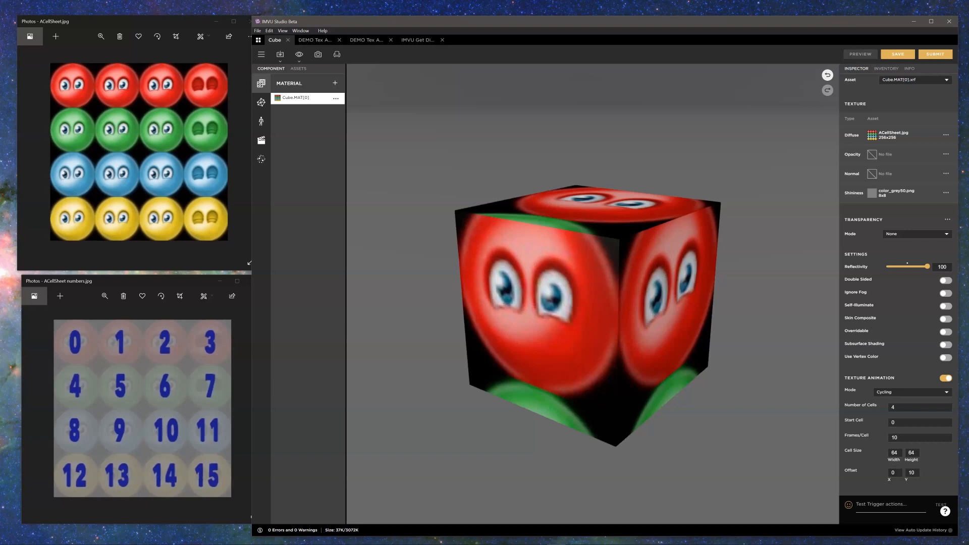
pyautogui.moveTo(52, 112)
pyautogui.mouseDown()
pyautogui.moveTo(222, 116)
pyautogui.moveTo(222, 74)
pyautogui.moveTo(201, 71)
pyautogui.mouseUp()
pyautogui.moveTo(130, 72)
pyautogui.mouseDown()
pyautogui.moveTo(58, 76)
pyautogui.moveTo(52, 109)
pyautogui.mouseUp()
pyautogui.moveTo(466, 214); pyautogui.dragTo(589, 251)
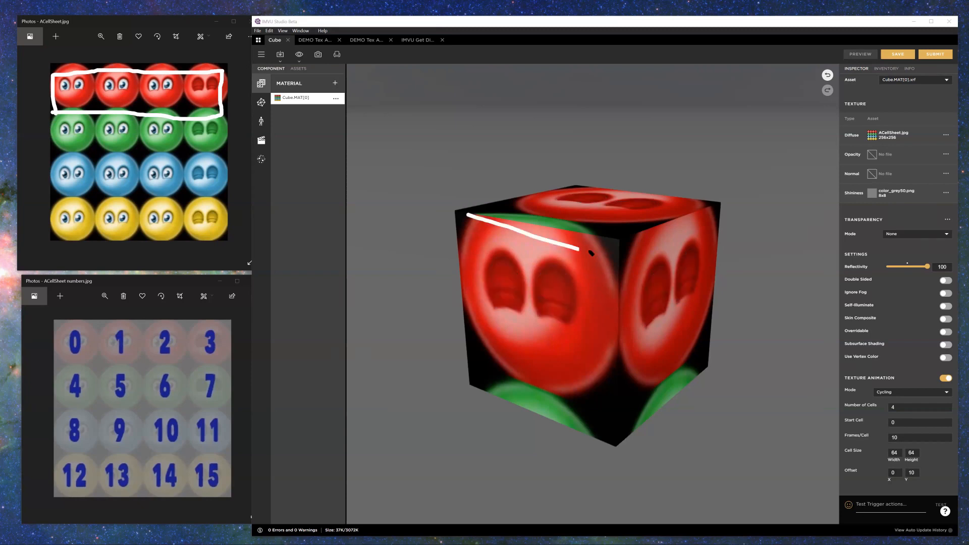
pyautogui.moveTo(887, 477)
pyautogui.mouseDown()
pyautogui.moveTo(882, 488)
pyautogui.moveTo(910, 486)
pyautogui.mouseUp()
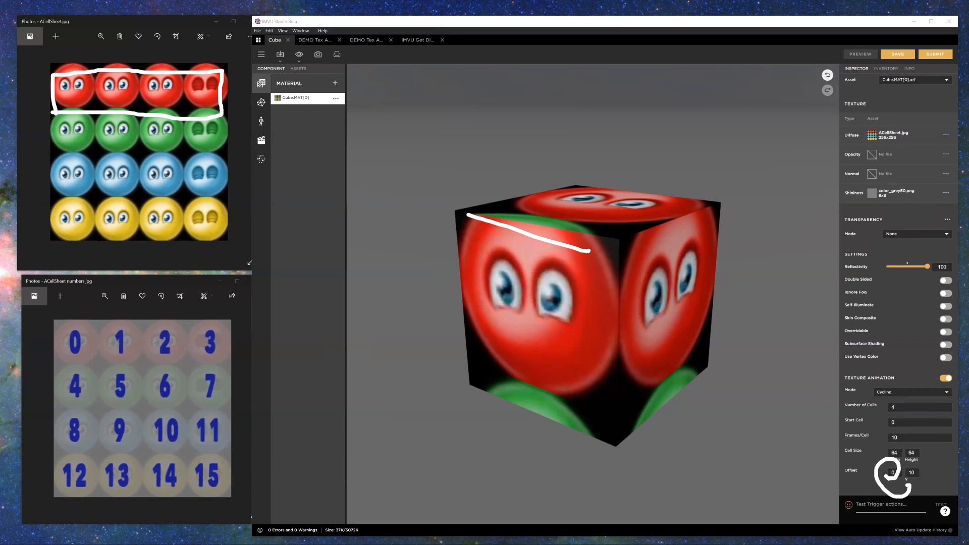
pyautogui.press('Escape')
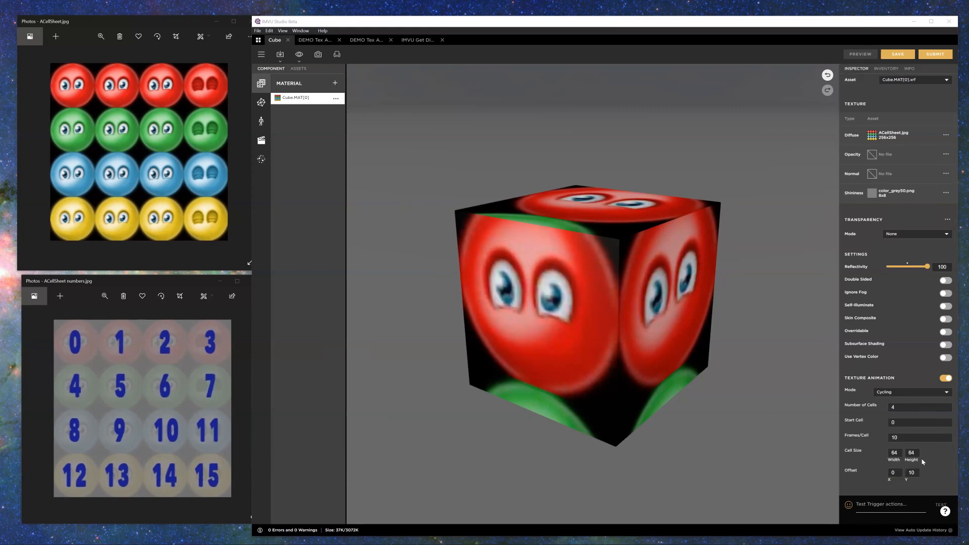
# Step: Set the cycling animation's Offset Y to 0
pyautogui.moveTo(916, 476); pyautogui.dragTo(906, 473)
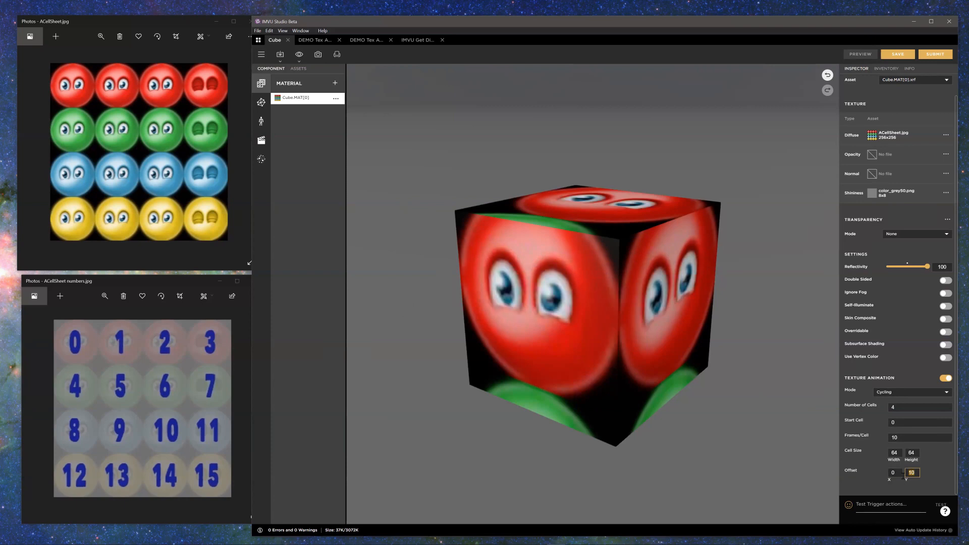
pyautogui.write('0')
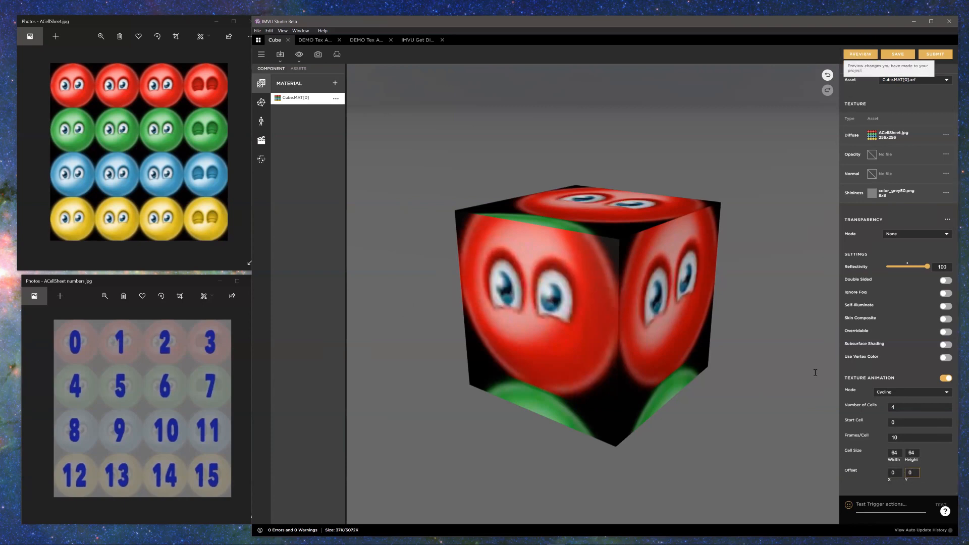
# Step: Set the cycling animation's Offset X to 10 and preview the cube
pyautogui.click(860, 54)
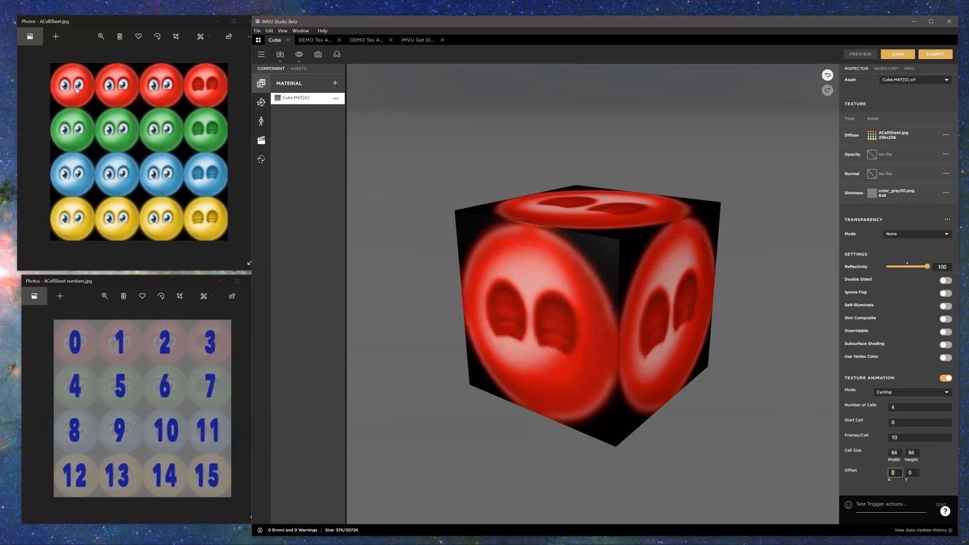
pyautogui.write('10')
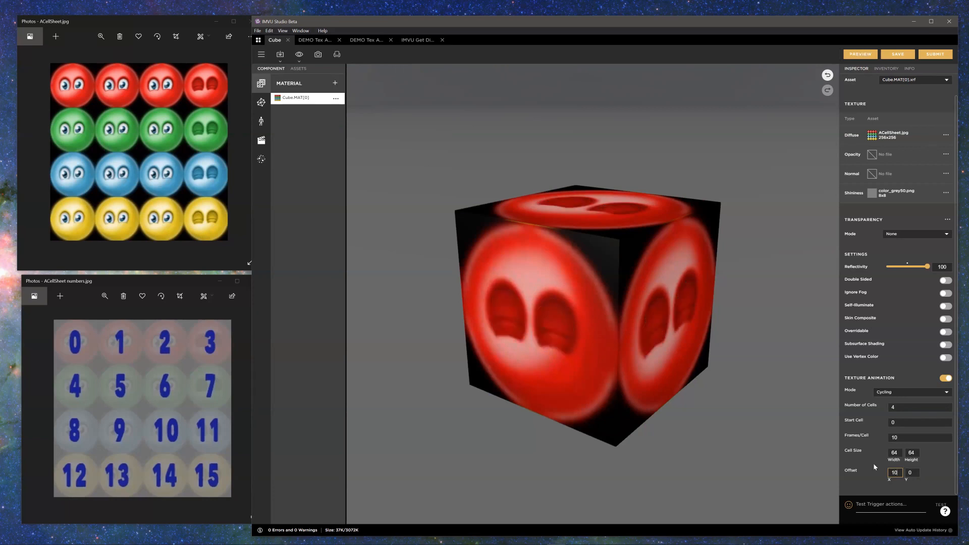
pyautogui.click(863, 54)
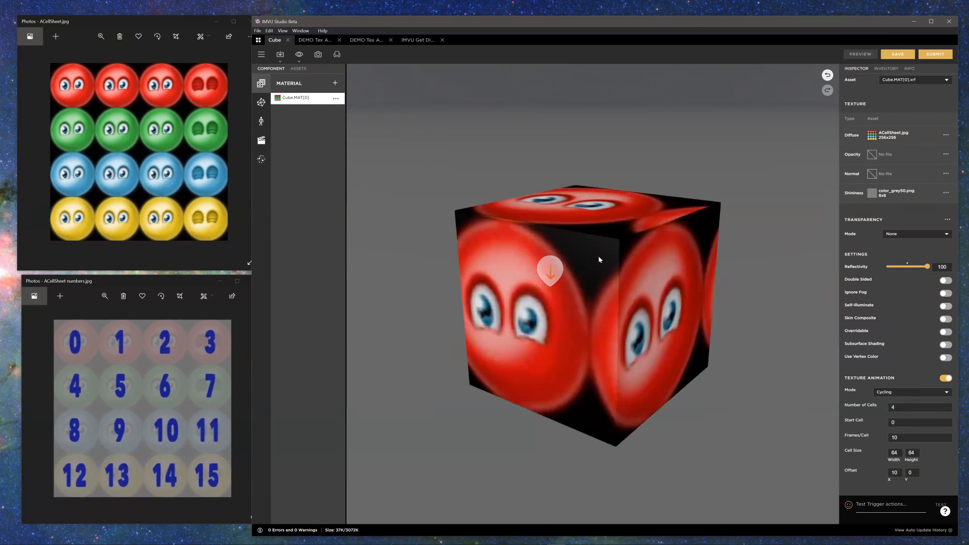
# Step: Set the cycling animation's Offset X to 64 and preview the cube
pyautogui.click(894, 472)
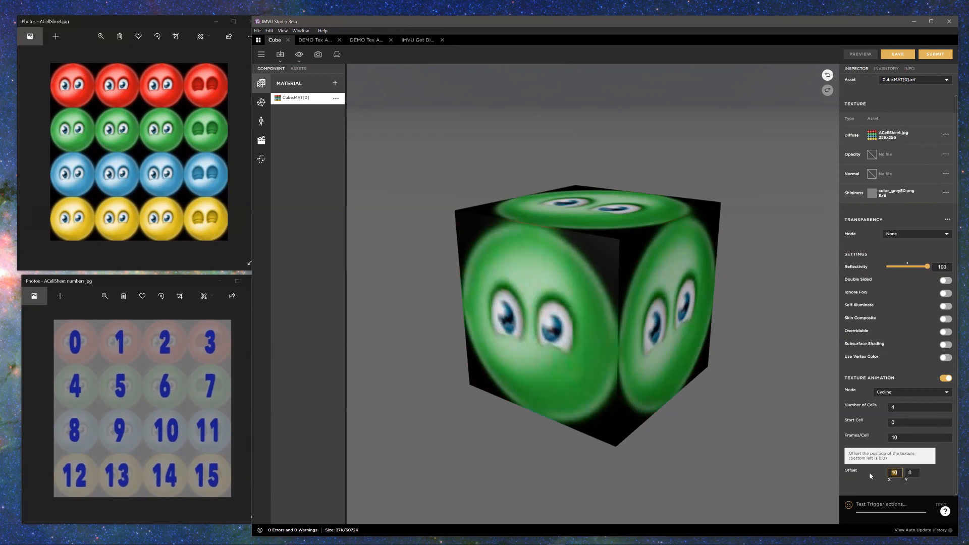
pyautogui.write('64')
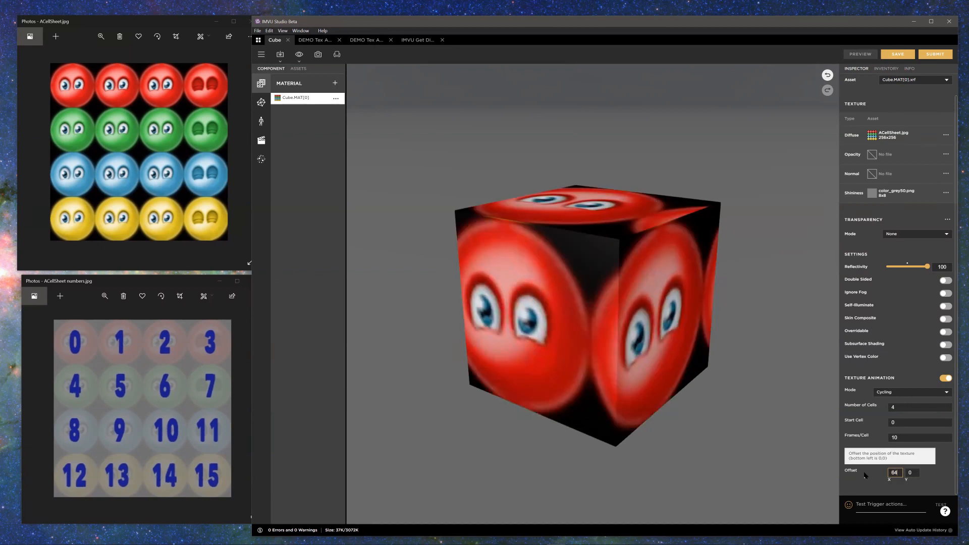
pyautogui.click(856, 52)
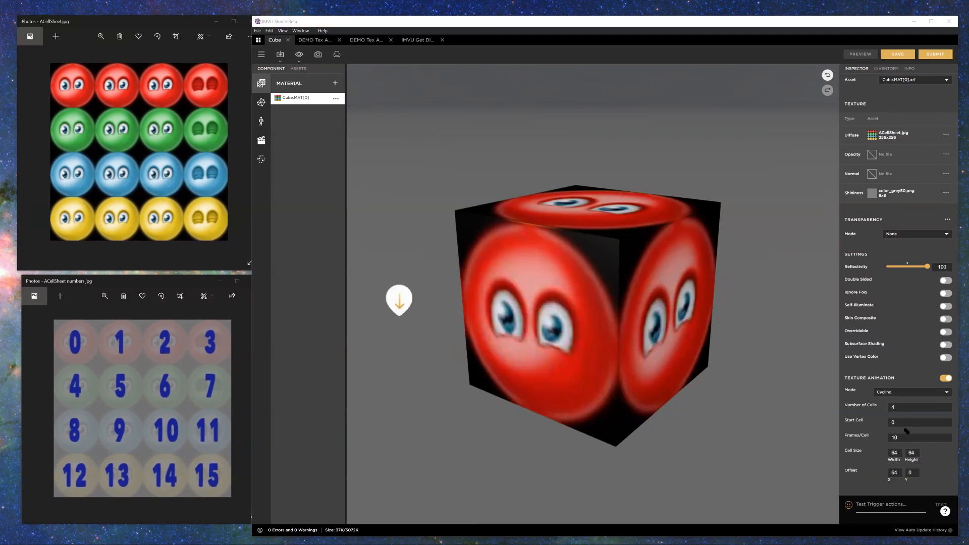
# Step: Compare Offset X with the cell width, and trace the shifted four-cell sequence from the red row into the green row
pyautogui.moveTo(883, 489)
pyautogui.mouseDown()
pyautogui.moveTo(903, 487)
pyautogui.moveTo(901, 442)
pyautogui.moveTo(885, 444)
pyautogui.moveTo(882, 486)
pyautogui.moveTo(883, 466)
pyautogui.mouseUp()
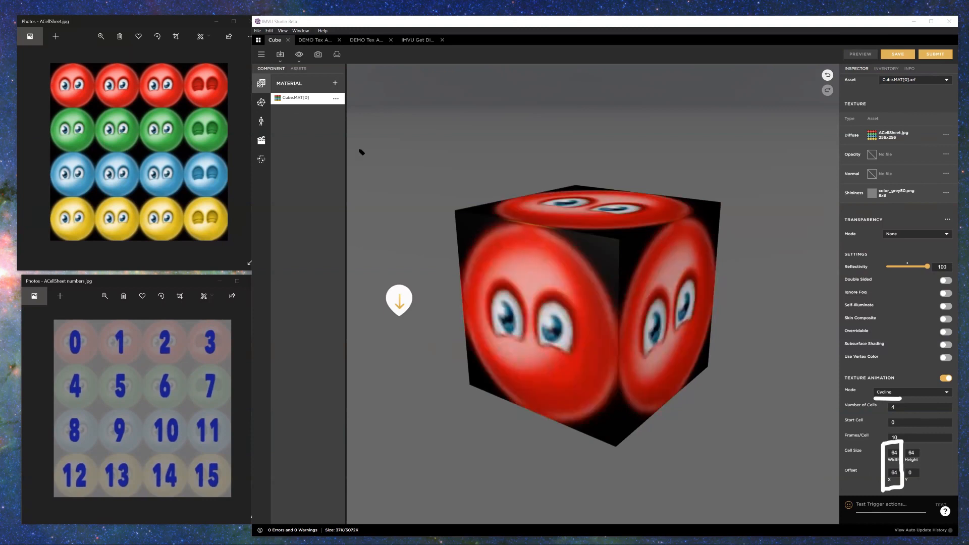
pyautogui.moveTo(97, 63)
pyautogui.mouseDown()
pyautogui.moveTo(100, 103)
pyautogui.moveTo(221, 114)
pyautogui.moveTo(168, 61)
pyautogui.moveTo(221, 62)
pyautogui.mouseUp()
pyautogui.moveTo(45, 107)
pyautogui.mouseDown()
pyautogui.moveTo(104, 119)
pyautogui.moveTo(97, 145)
pyautogui.moveTo(59, 149)
pyautogui.mouseUp()
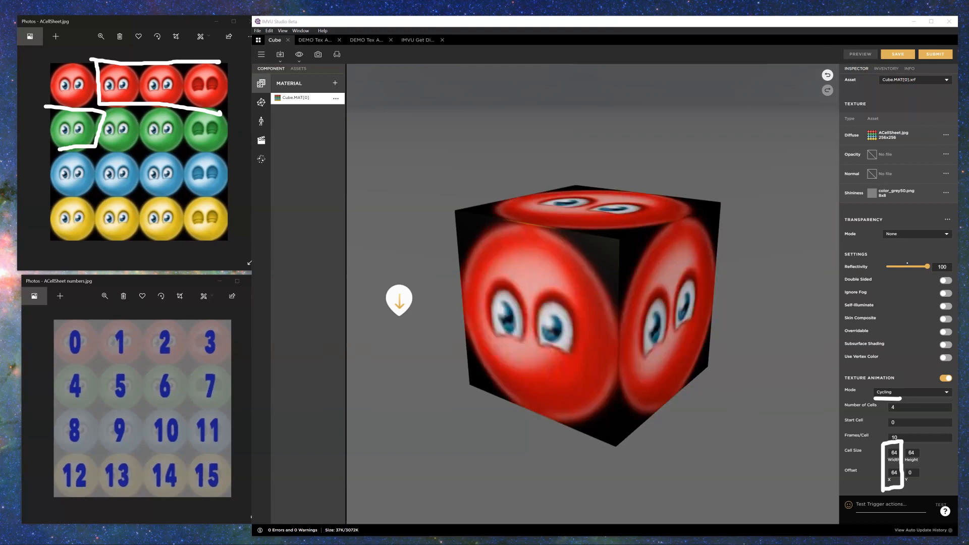
pyautogui.press('Delete')
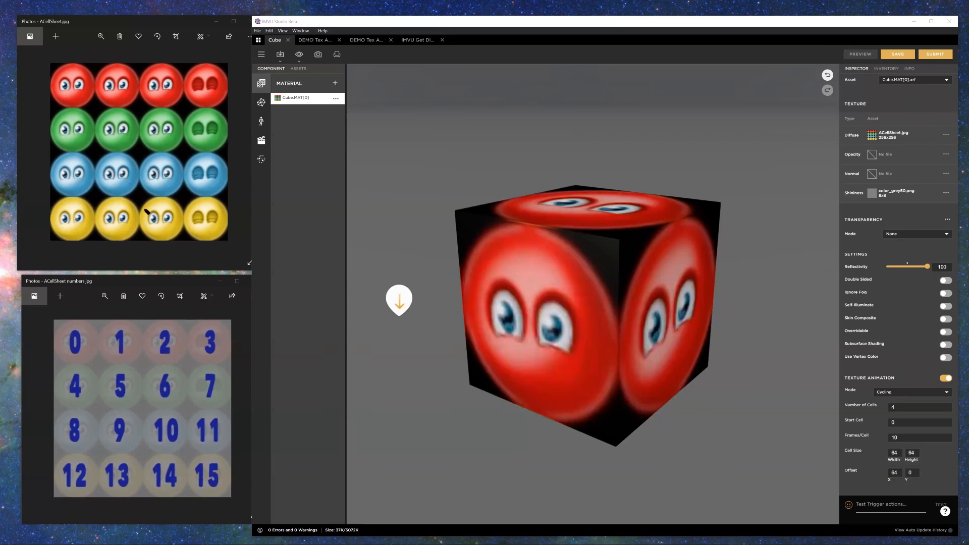
# Step: Trace cells 14, 15, 0 and 1 on both sheets as a wrapping sequence, and examine the Start Cell setting
pyautogui.moveTo(147, 453); pyautogui.dragTo(150, 494)
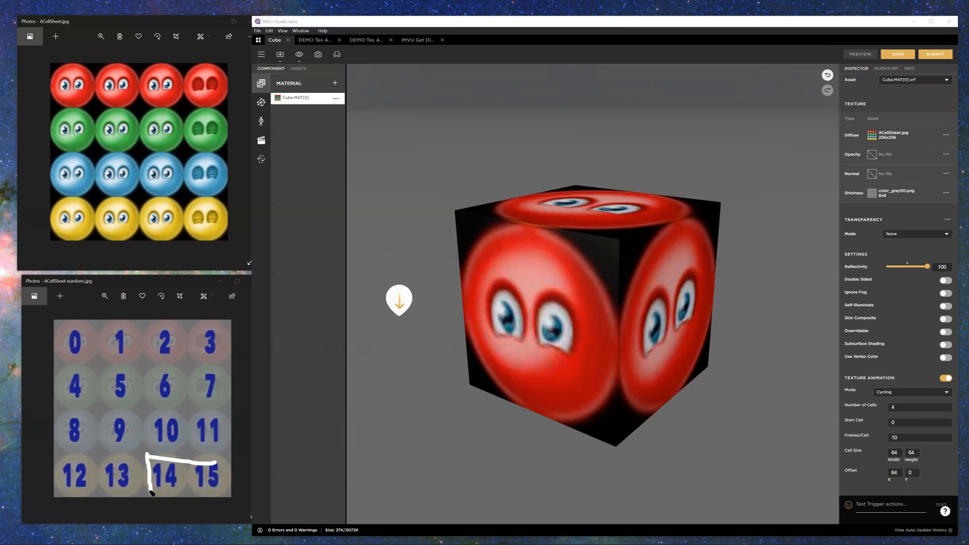
pyautogui.moveTo(59, 359)
pyautogui.mouseDown()
pyautogui.moveTo(136, 367)
pyautogui.moveTo(137, 316)
pyautogui.mouseUp()
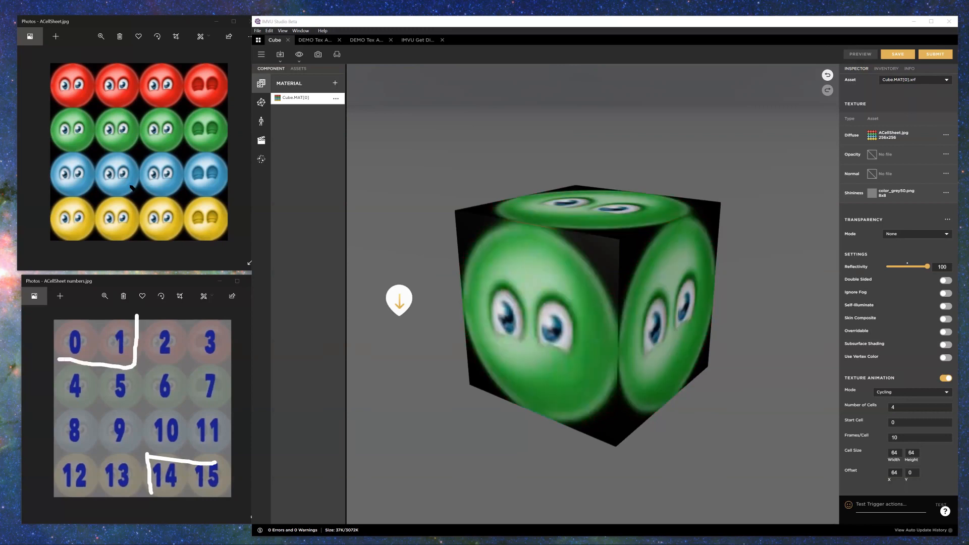
pyautogui.moveTo(226, 198)
pyautogui.mouseDown()
pyautogui.moveTo(138, 197)
pyautogui.moveTo(142, 235)
pyautogui.moveTo(224, 250)
pyautogui.mouseUp()
pyautogui.moveTo(54, 64)
pyautogui.mouseDown()
pyautogui.moveTo(135, 85)
pyautogui.moveTo(67, 107)
pyautogui.mouseUp()
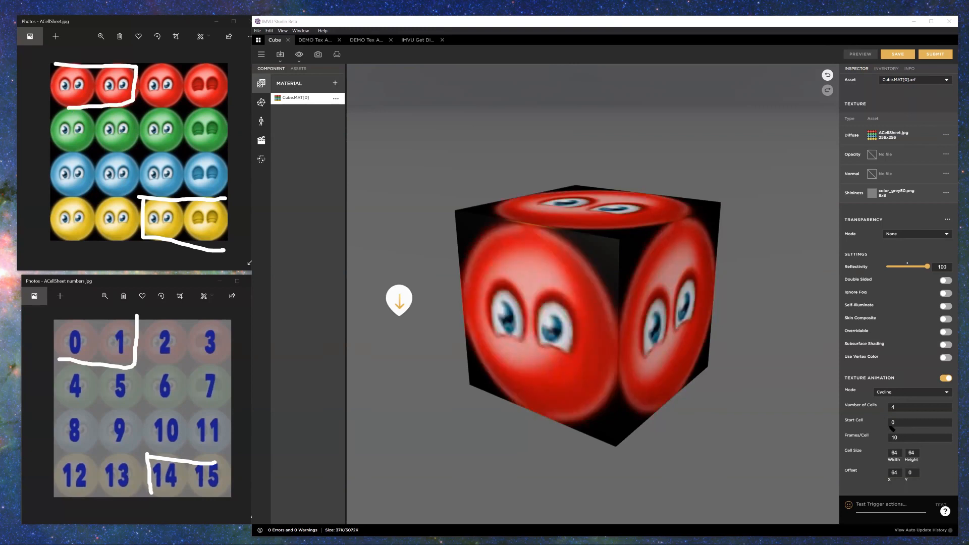
pyautogui.moveTo(885, 427)
pyautogui.mouseDown()
pyautogui.moveTo(908, 420)
pyautogui.moveTo(883, 423)
pyautogui.moveTo(892, 403)
pyautogui.mouseUp()
pyautogui.press('Escape')
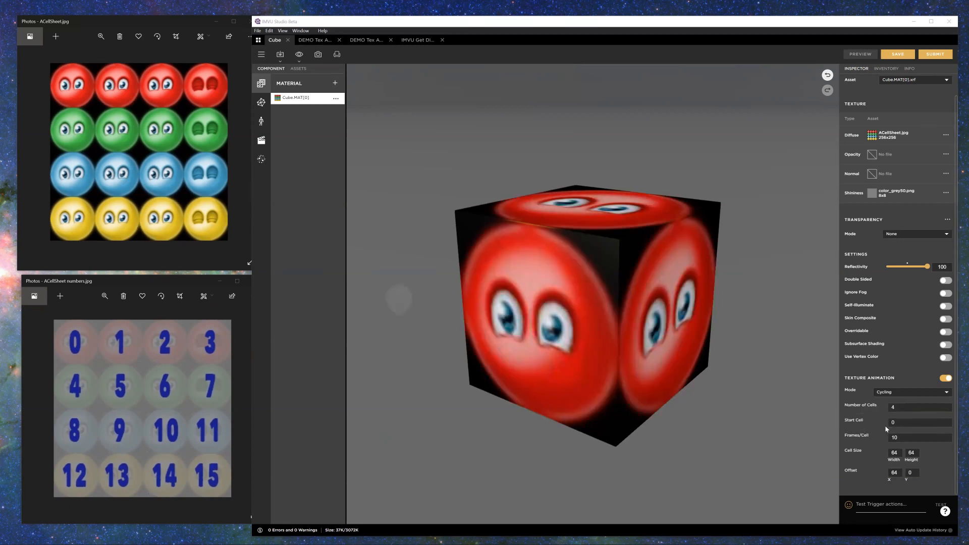
# Step: Set the cycling animation's Start Cell to 14 and preview the cube
pyautogui.doubleClick(892, 422)
pyautogui.write('14')
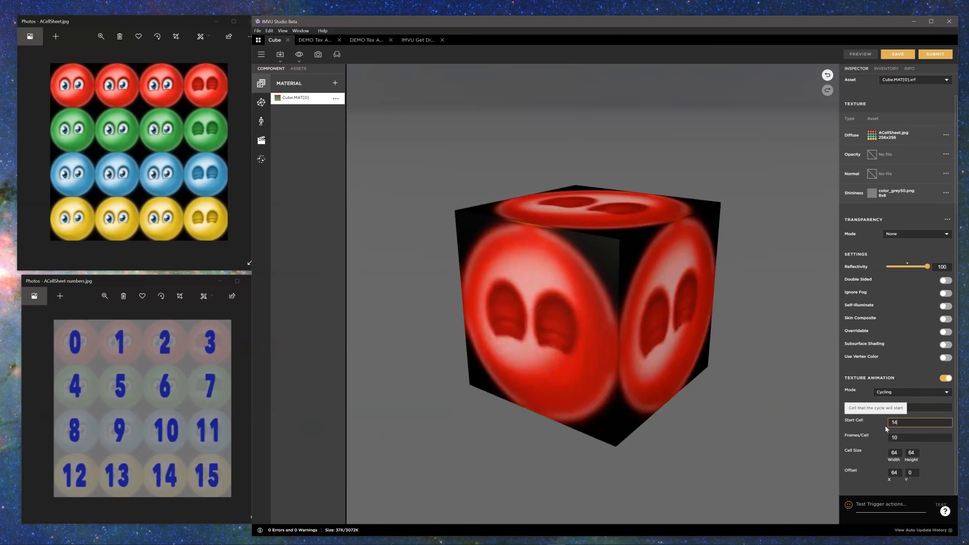
pyautogui.click(868, 55)
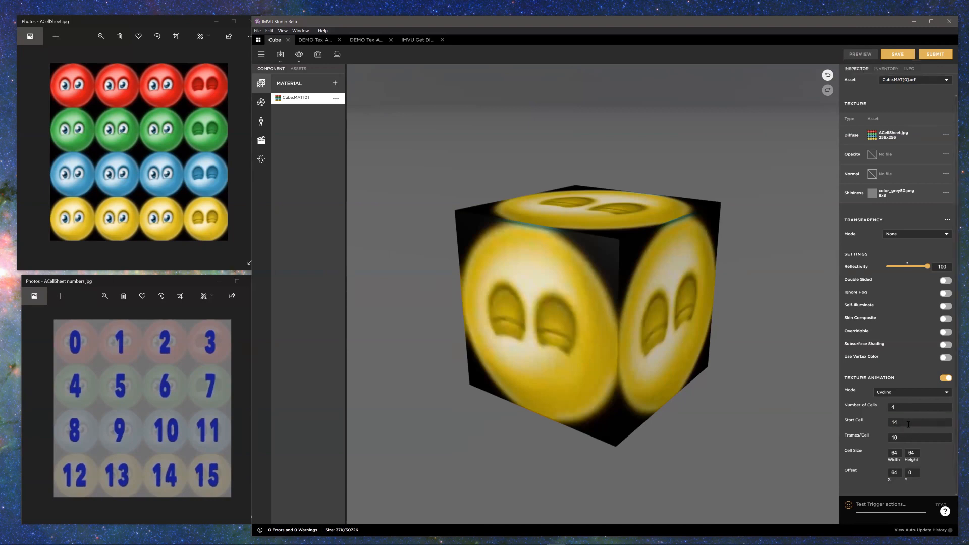
# Step: Try Start Cell values 12 and 13 for the cycling animation, previewing the cube after each change
pyautogui.doubleClick(888, 424)
pyautogui.write('12')
pyautogui.click(860, 54)
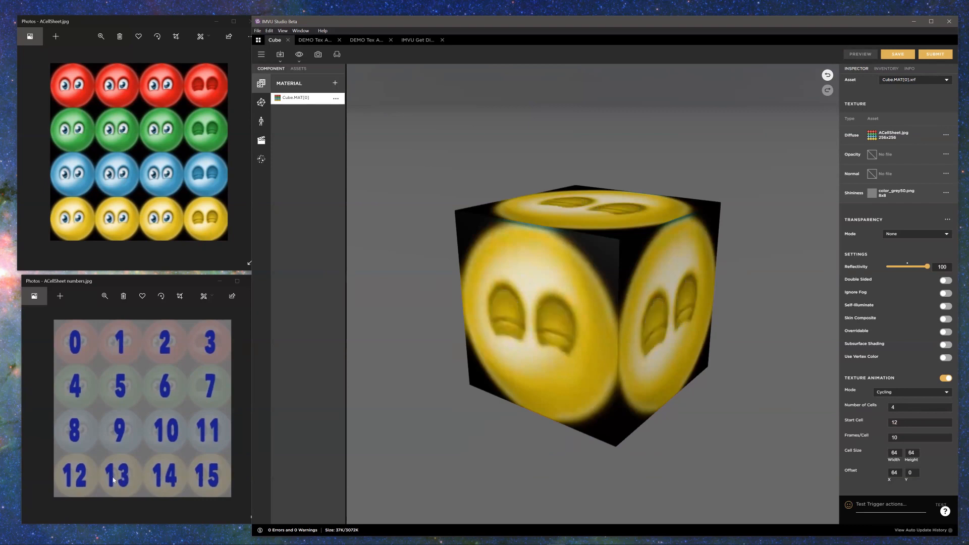
pyautogui.doubleClick(905, 426)
pyautogui.write('13')
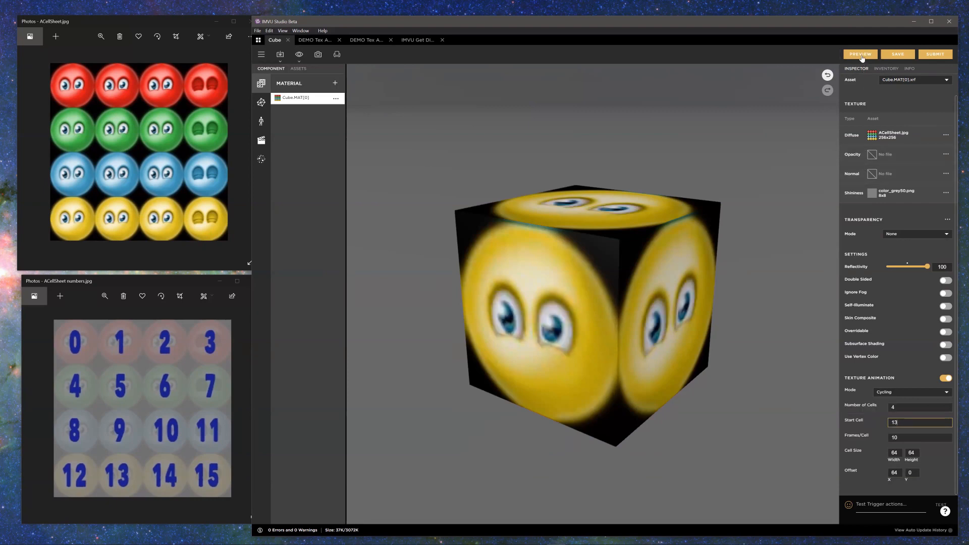
pyautogui.click(860, 55)
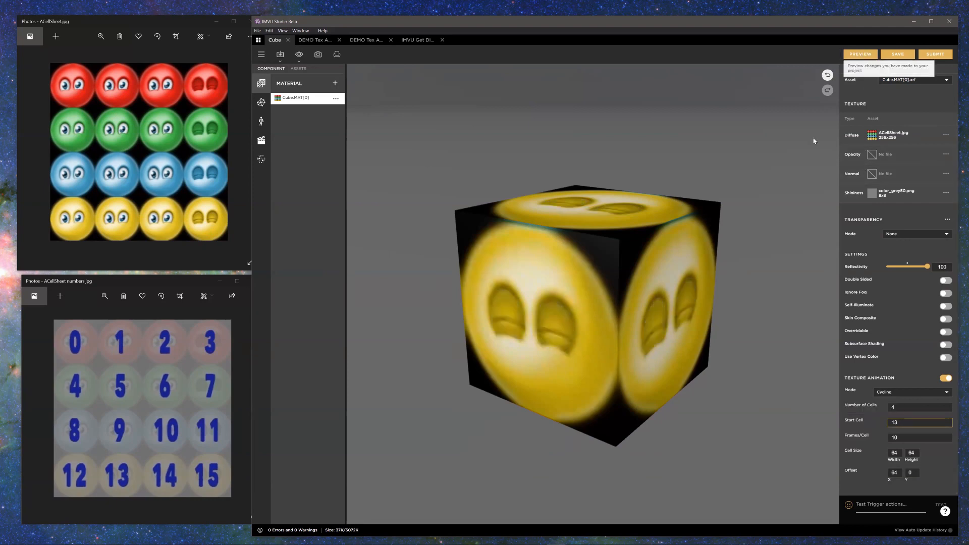
# Step: Reset Offset X to 0 and set Start Cell to 14, previewing the cube after each change
pyautogui.click(894, 472)
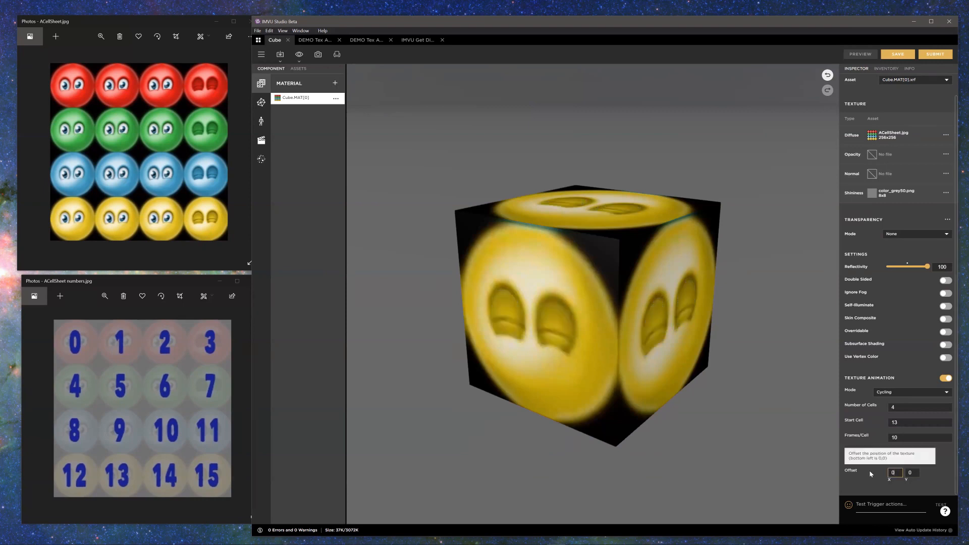
pyautogui.click(853, 55)
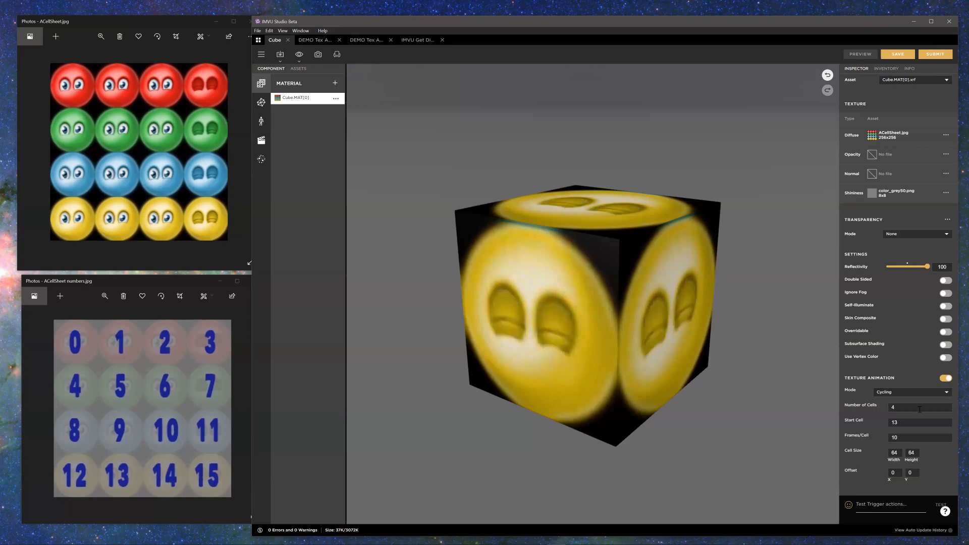
pyautogui.click(863, 422)
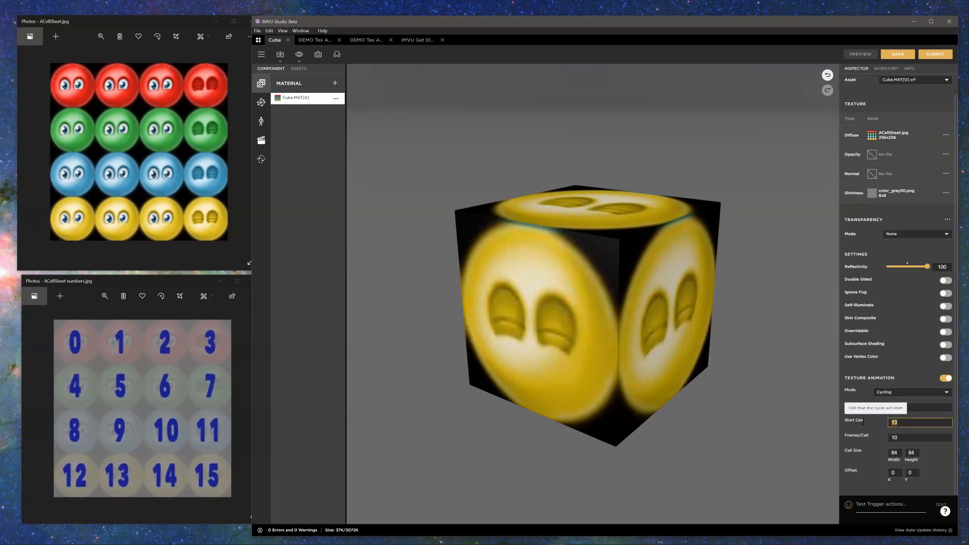
pyautogui.write('14')
pyautogui.click(859, 54)
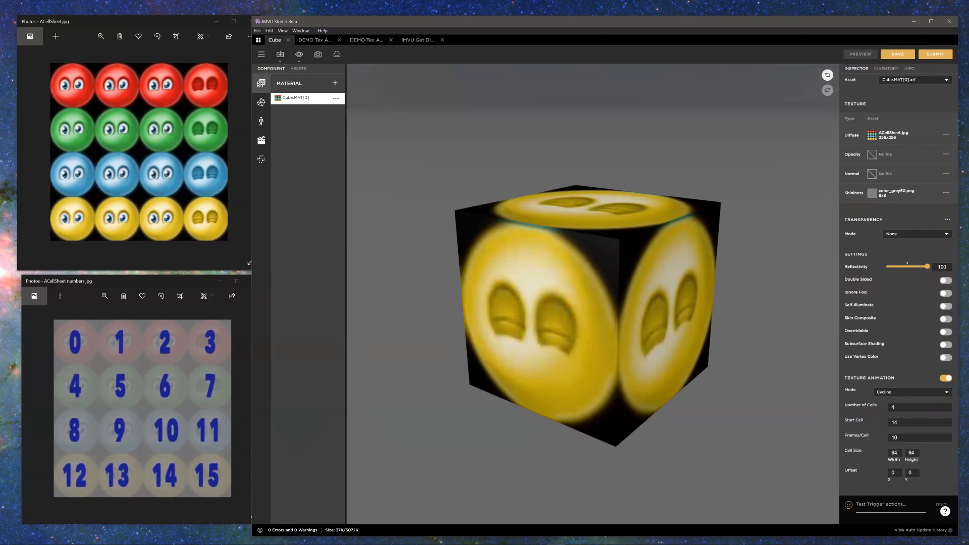
# Step: Compare the Number of Cells and Start Cell settings with cells 14, 15, 0 and 1, checking where the sheet ends
pyautogui.click(964, 542)
pyautogui.moveTo(910, 422); pyautogui.dragTo(882, 429)
pyautogui.moveTo(153, 487); pyautogui.dragTo(197, 495)
pyautogui.moveTo(197, 461); pyautogui.dragTo(163, 458)
pyautogui.moveTo(899, 409); pyautogui.dragTo(886, 417)
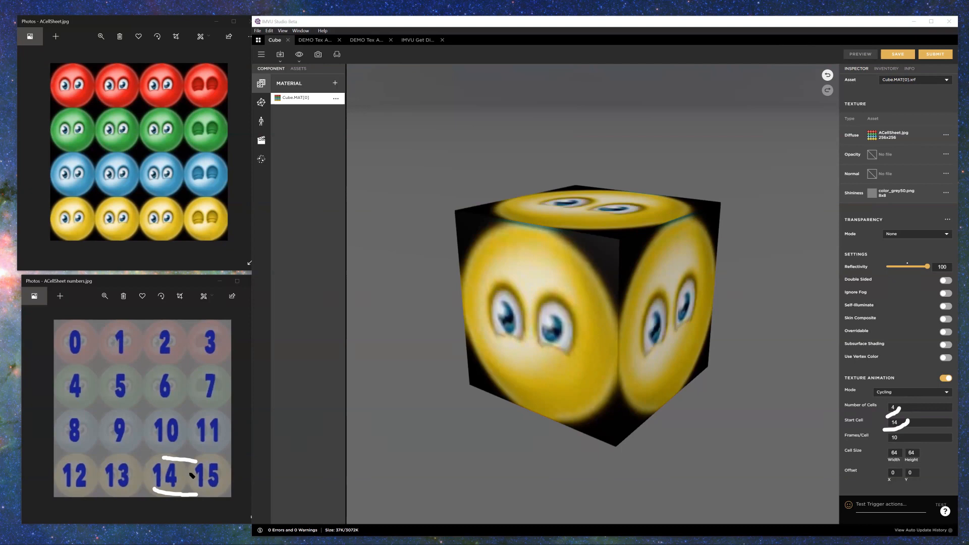
pyautogui.moveTo(176, 479); pyautogui.dragTo(216, 478)
pyautogui.moveTo(80, 346); pyautogui.dragTo(124, 354)
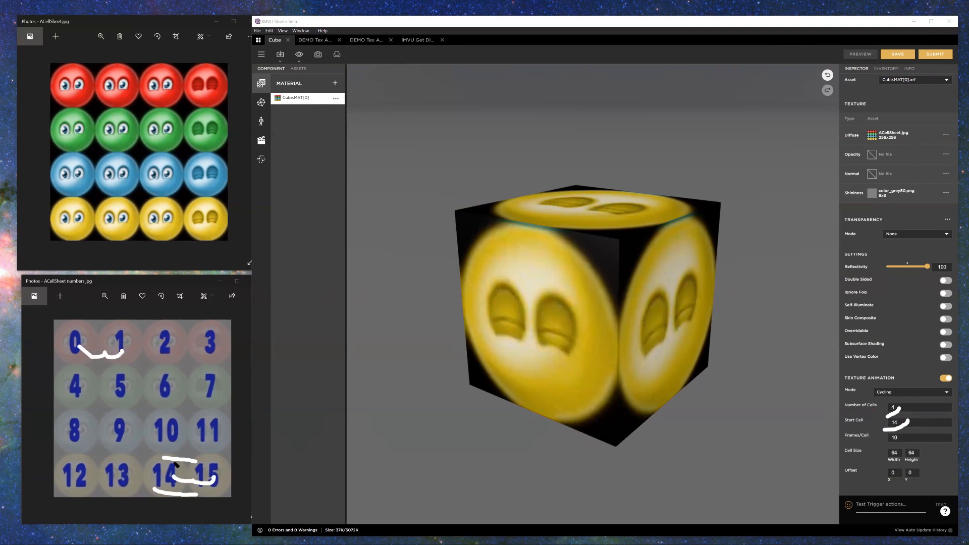
pyautogui.moveTo(154, 225); pyautogui.dragTo(197, 233)
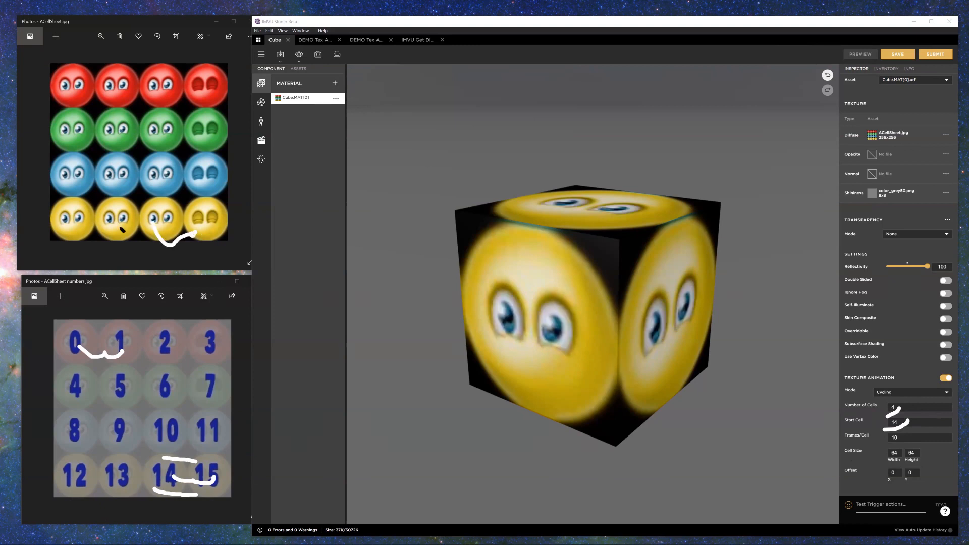
pyautogui.moveTo(222, 199); pyautogui.dragTo(223, 243)
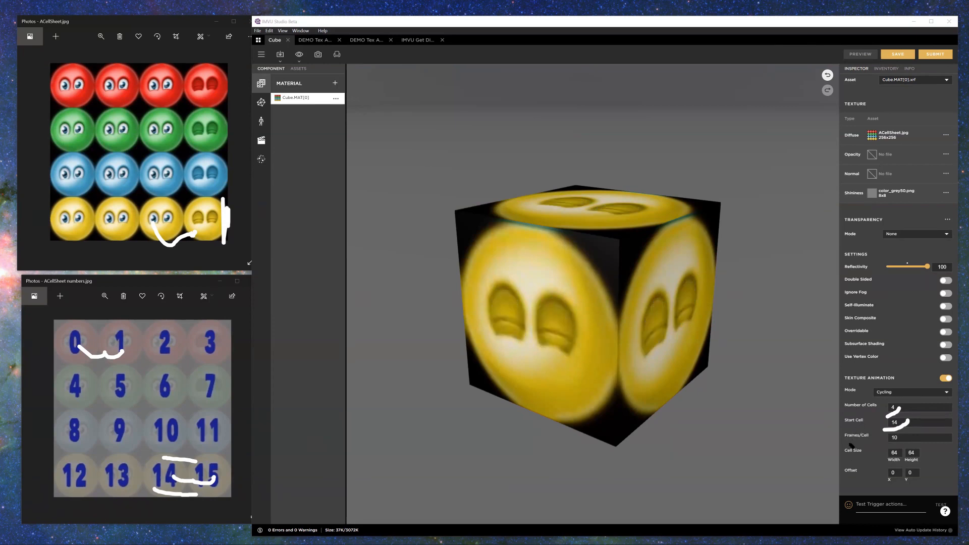
# Step: Examine the Cell Size setting by outlining the red and green rows as four double-width cells numbered 0 to 3
pyautogui.moveTo(869, 464); pyautogui.dragTo(930, 464)
pyautogui.moveTo(51, 61)
pyautogui.mouseDown()
pyautogui.moveTo(51, 105)
pyautogui.moveTo(133, 107)
pyautogui.moveTo(144, 71)
pyautogui.moveTo(56, 65)
pyautogui.mouseUp()
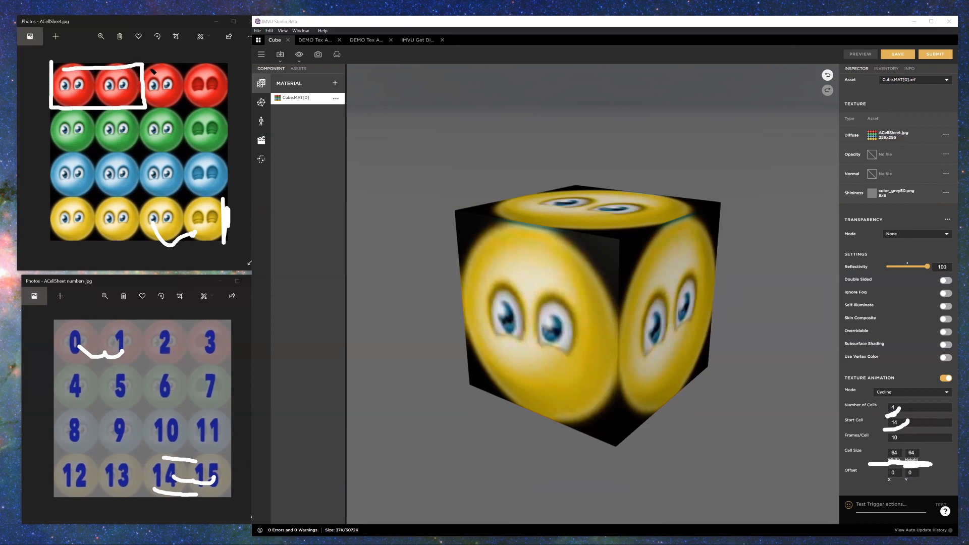
pyautogui.moveTo(146, 96)
pyautogui.mouseDown()
pyautogui.moveTo(187, 109)
pyautogui.moveTo(229, 78)
pyautogui.moveTo(152, 64)
pyautogui.moveTo(101, 84)
pyautogui.moveTo(117, 91)
pyautogui.moveTo(111, 81)
pyautogui.mouseUp()
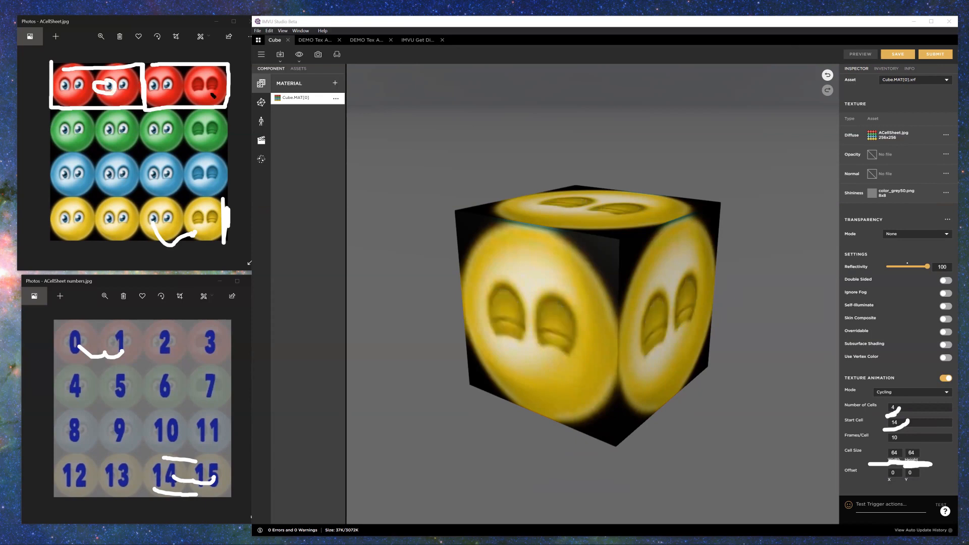
pyautogui.moveTo(191, 81)
pyautogui.mouseDown()
pyautogui.moveTo(191, 96)
pyautogui.moveTo(60, 108)
pyautogui.moveTo(59, 147)
pyautogui.moveTo(132, 149)
pyautogui.moveTo(143, 109)
pyautogui.moveTo(115, 133)
pyautogui.mouseUp()
pyautogui.moveTo(174, 130)
pyautogui.mouseDown()
pyautogui.moveTo(190, 121)
pyautogui.moveTo(146, 152)
pyautogui.moveTo(229, 154)
pyautogui.mouseUp()
pyautogui.moveTo(226, 108); pyautogui.dragTo(228, 152)
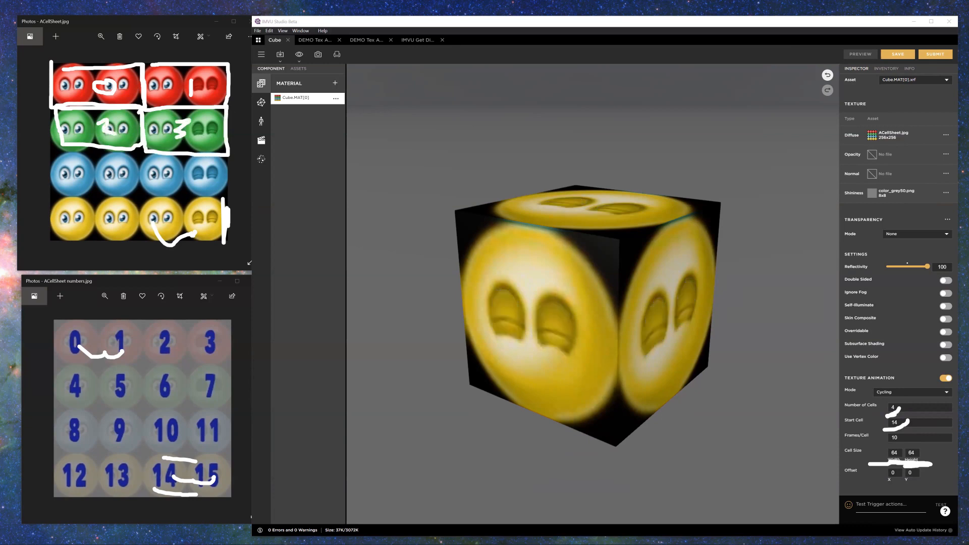
pyautogui.press('Escape')
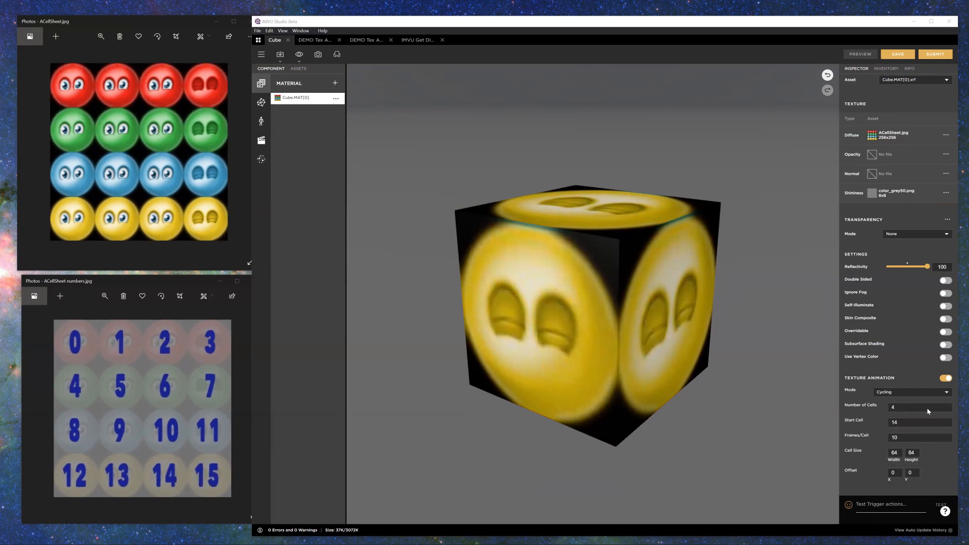
# Step: Set the cycling animation's Start Cell to 0 and Cell Size width to 128, and preview the cube
pyautogui.click(901, 408)
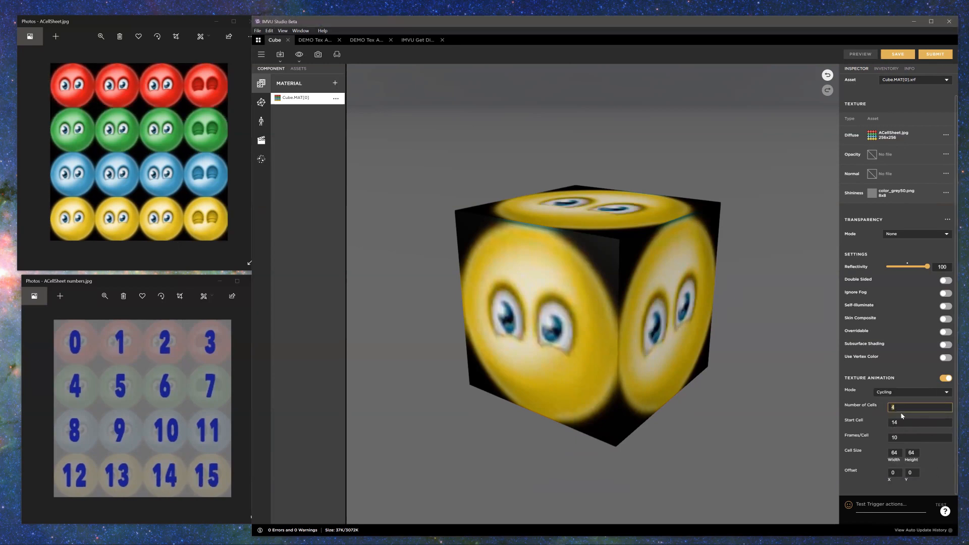
pyautogui.click(901, 422)
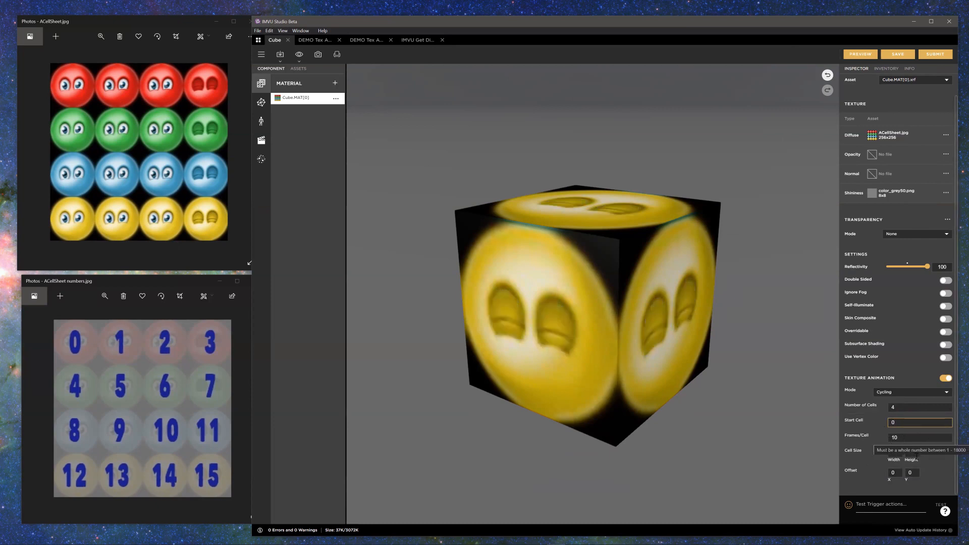
pyautogui.press('Tab')
pyautogui.press('Tab')
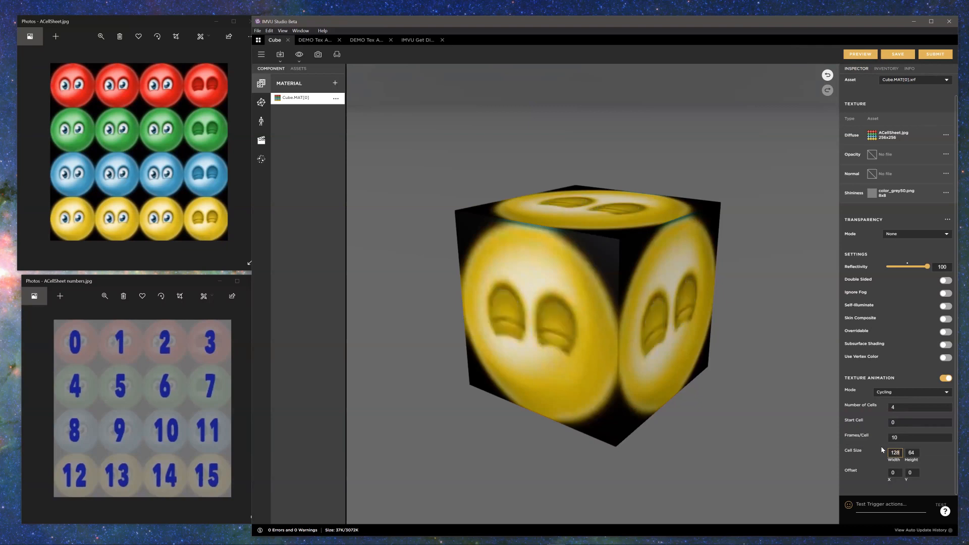
pyautogui.click(870, 56)
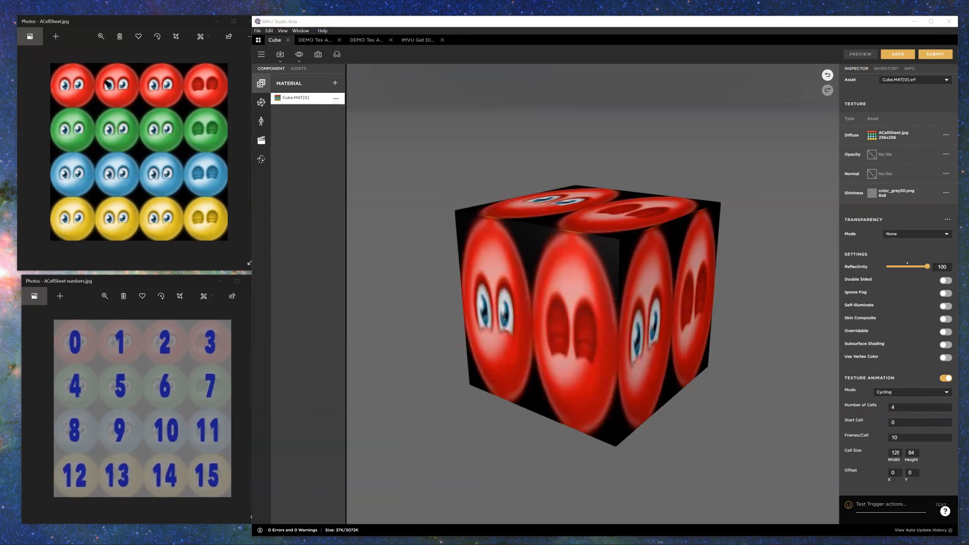
# Step: Trace the double-width cells across the red and green rows and their loop back to the first, comparing them with the cube
pyautogui.moveTo(58, 64)
pyautogui.mouseDown()
pyautogui.moveTo(114, 87)
pyautogui.moveTo(85, 73)
pyautogui.mouseUp()
pyautogui.moveTo(214, 75)
pyautogui.mouseDown()
pyautogui.moveTo(154, 88)
pyautogui.moveTo(214, 76)
pyautogui.mouseUp()
pyautogui.moveTo(81, 121)
pyautogui.mouseDown()
pyautogui.moveTo(104, 129)
pyautogui.moveTo(87, 134)
pyautogui.mouseUp()
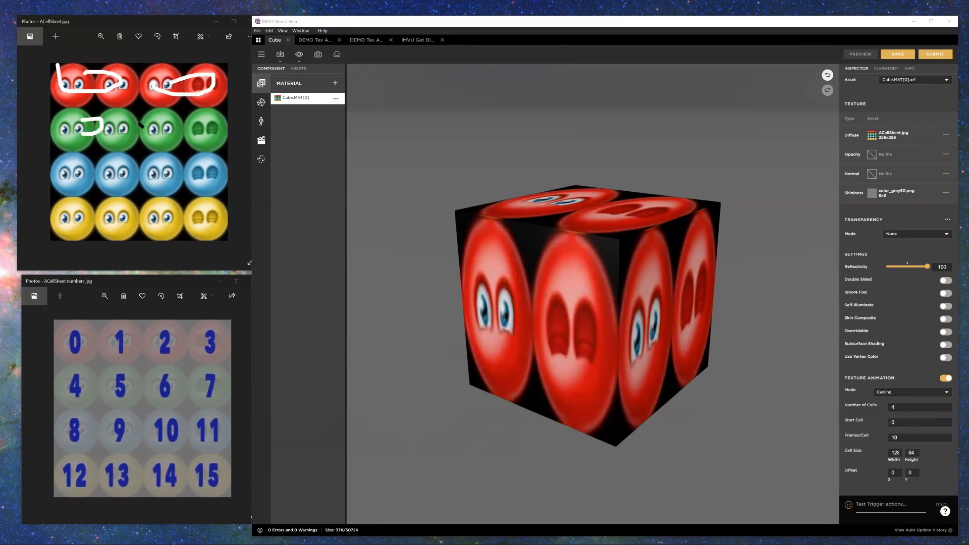
pyautogui.moveTo(149, 122)
pyautogui.mouseDown()
pyautogui.moveTo(220, 136)
pyautogui.moveTo(176, 145)
pyautogui.moveTo(70, 86)
pyautogui.mouseUp()
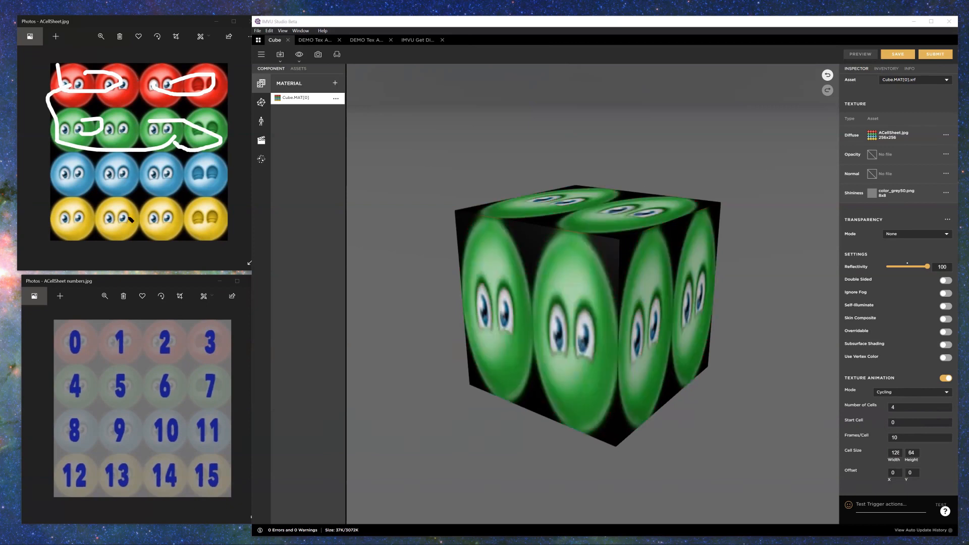
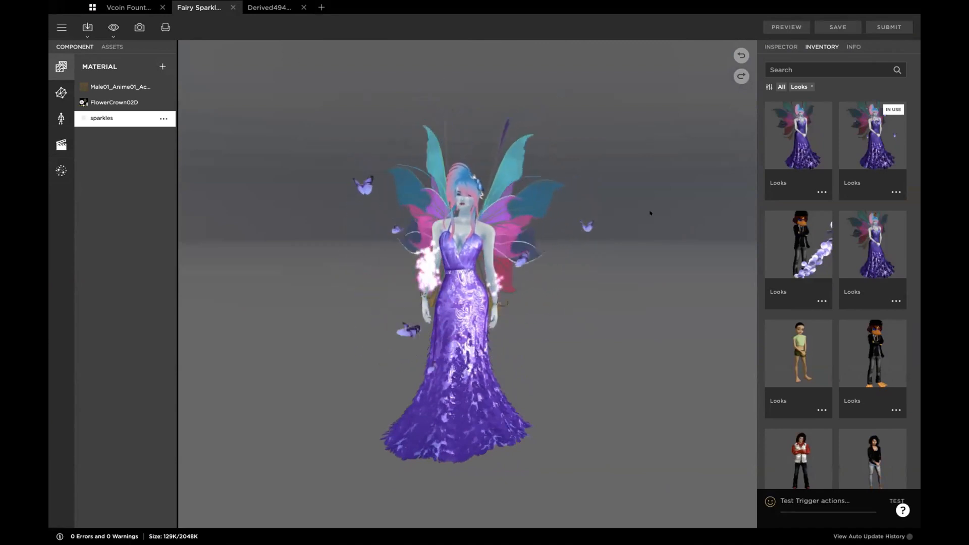
# Step: Examine the emission, origin, direction and gravity settings of the Sparkles LH particle system
pyautogui.click(61, 170)
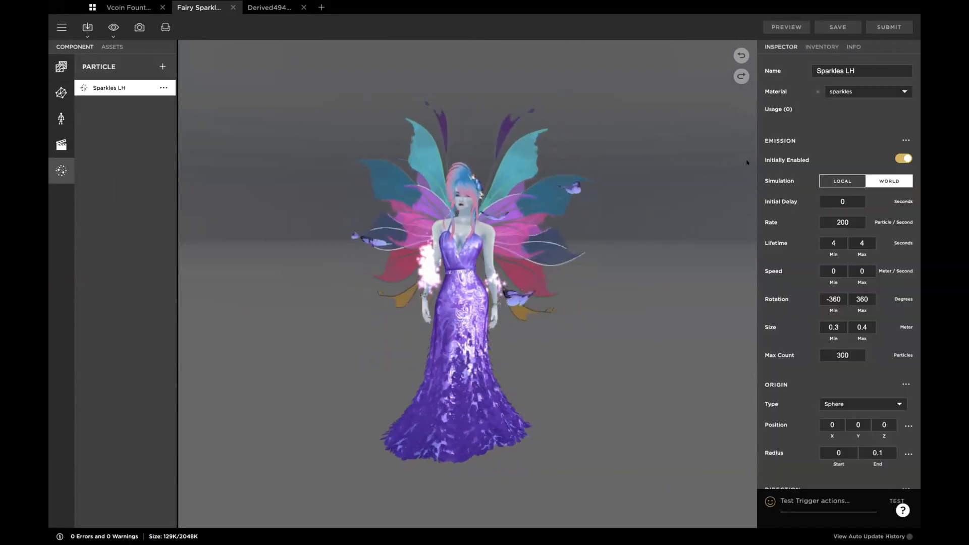
pyautogui.scroll(-1, 795, 126)
pyautogui.scroll(1, 794, 146)
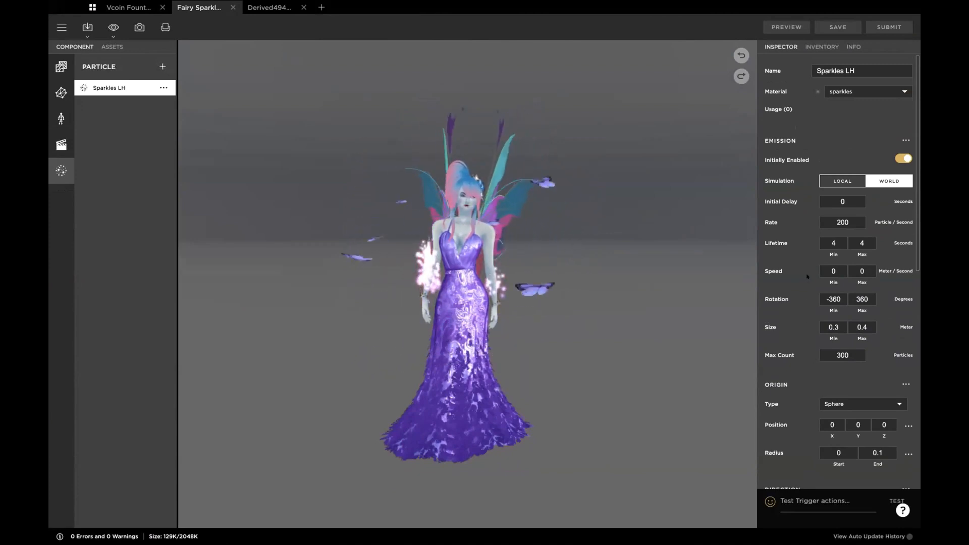
pyautogui.scroll(-10, 807, 345)
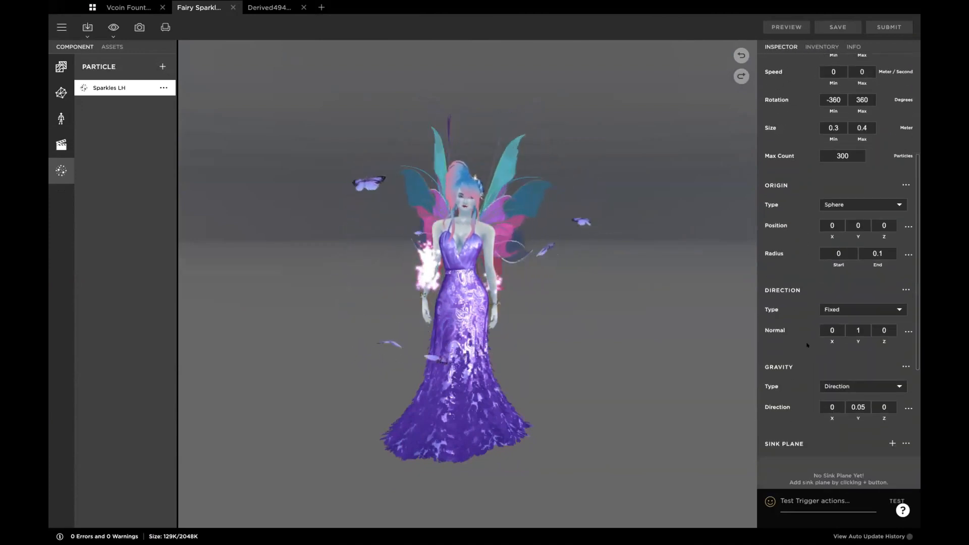
pyautogui.scroll(10, 807, 345)
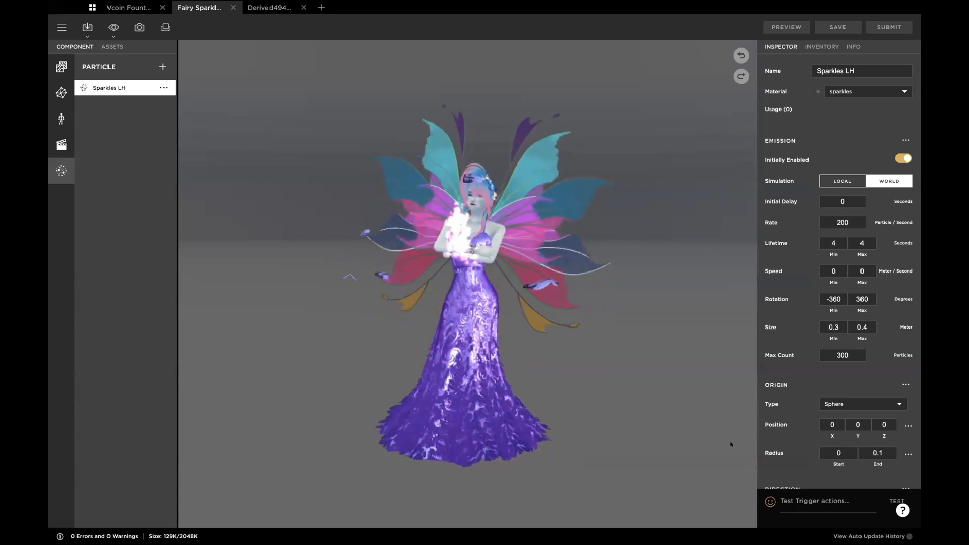
# Step: Test the avatar trigger action "jazzy" to watch the sparkles with World simulation
pyautogui.click(815, 500)
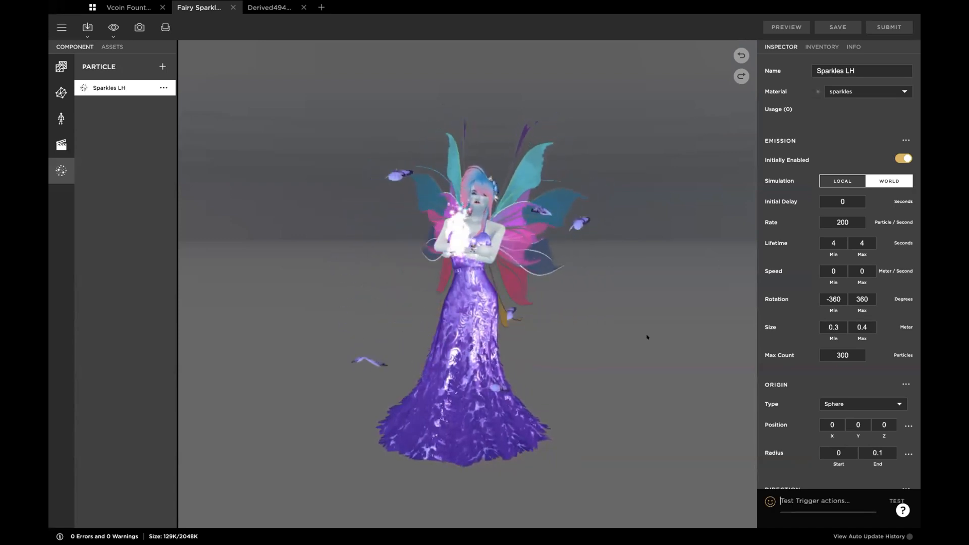
pyautogui.write('jazzy2')
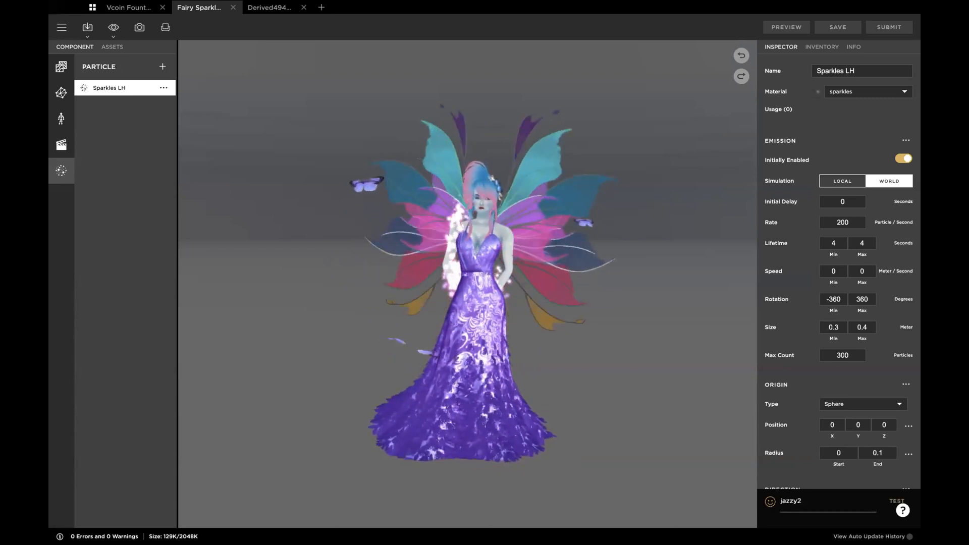
pyautogui.press('Return')
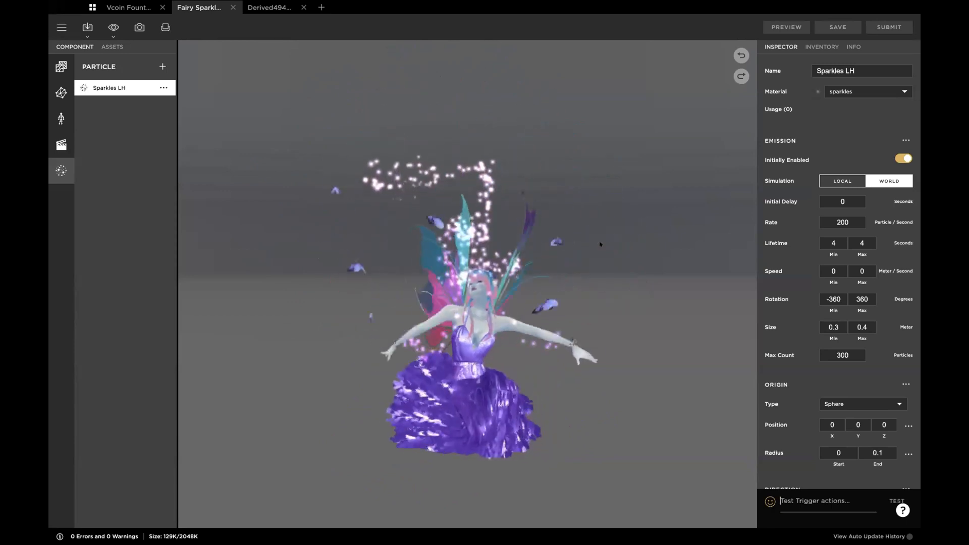
# Step: Set the Sparkles LH simulation to Local, preview the change and test the trigger action "jazzy2"
pyautogui.click(842, 181)
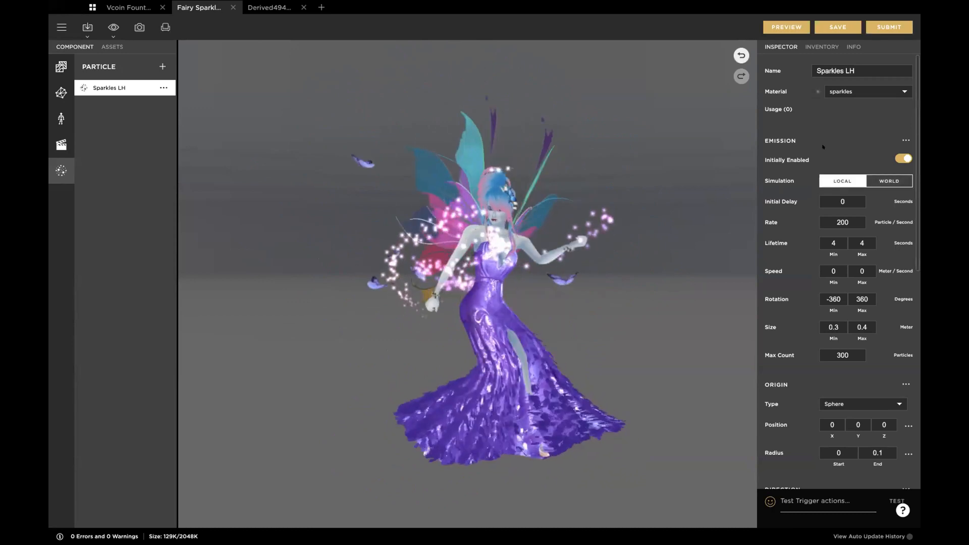
pyautogui.click(783, 26)
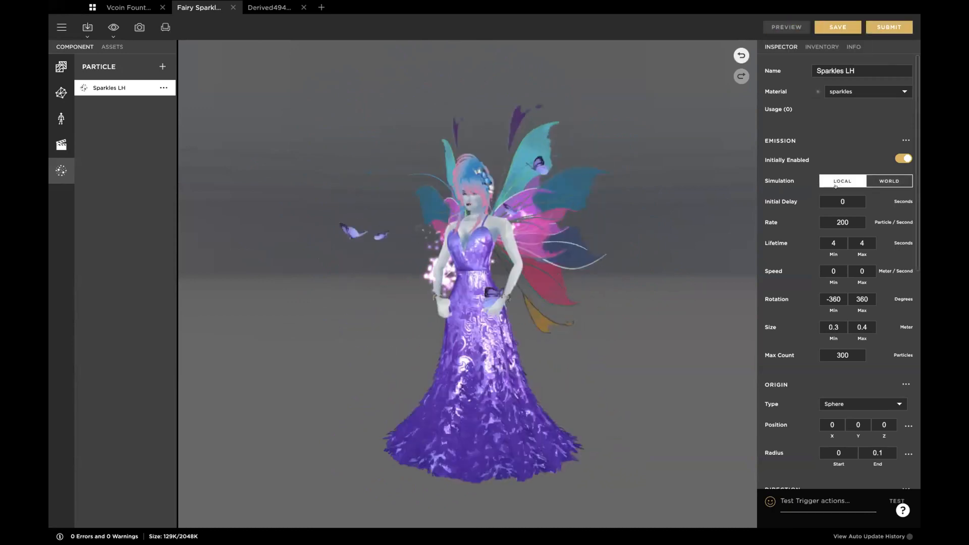
pyautogui.click(782, 501)
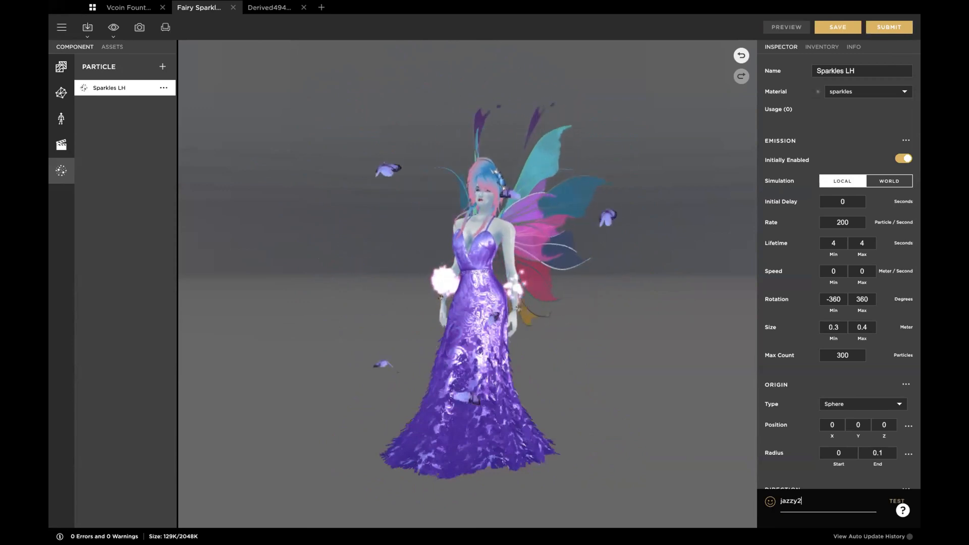
pyautogui.press('Return')
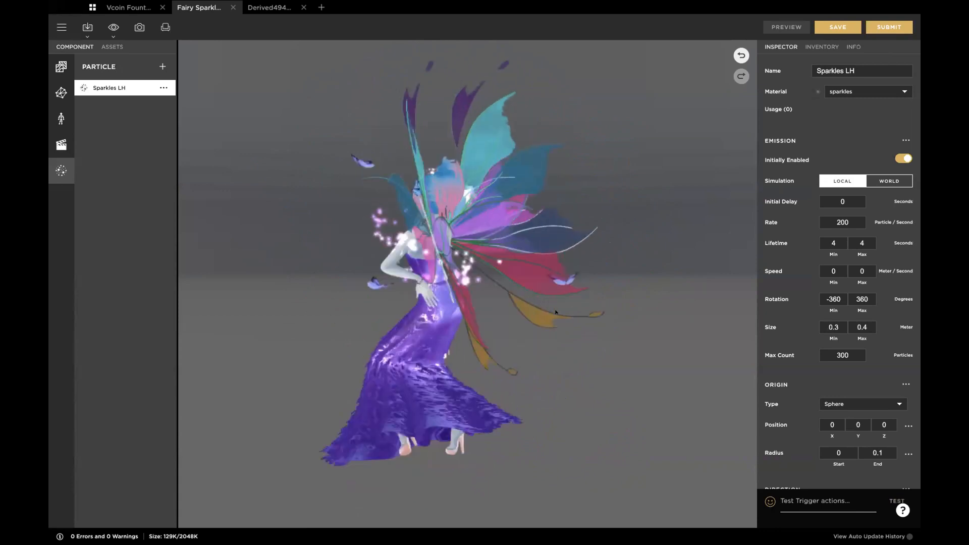
# Step: Set the Sparkles LH simulation to World and inspect the sparkles around the fairy's wrist up close
pyautogui.click(883, 180)
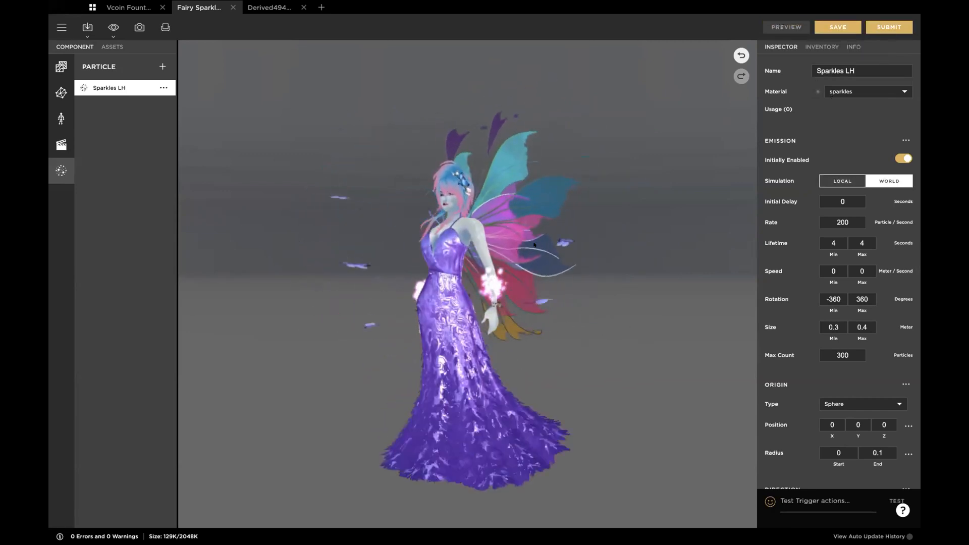
pyautogui.click(270, 7)
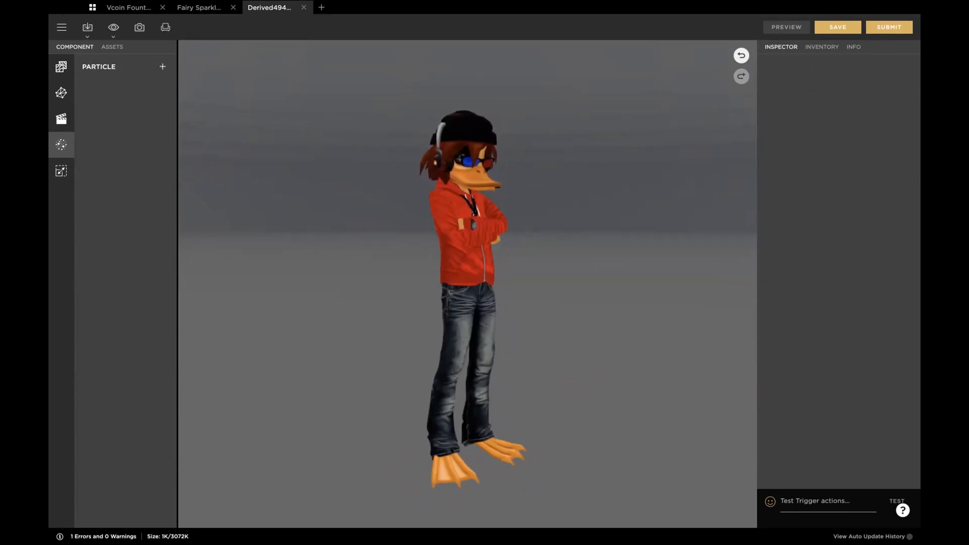
pyautogui.click(194, 8)
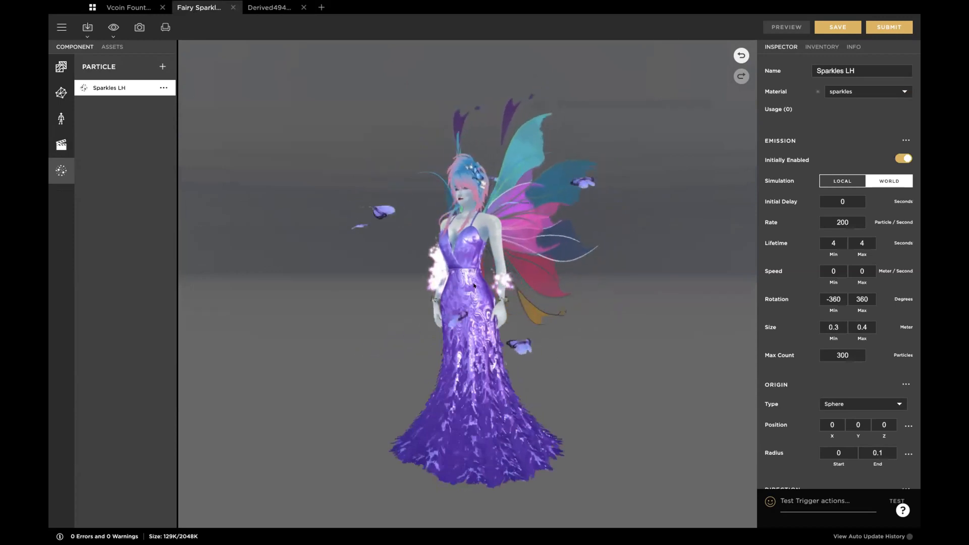
pyautogui.scroll(3, 507, 277)
pyautogui.scroll(5, 474, 285)
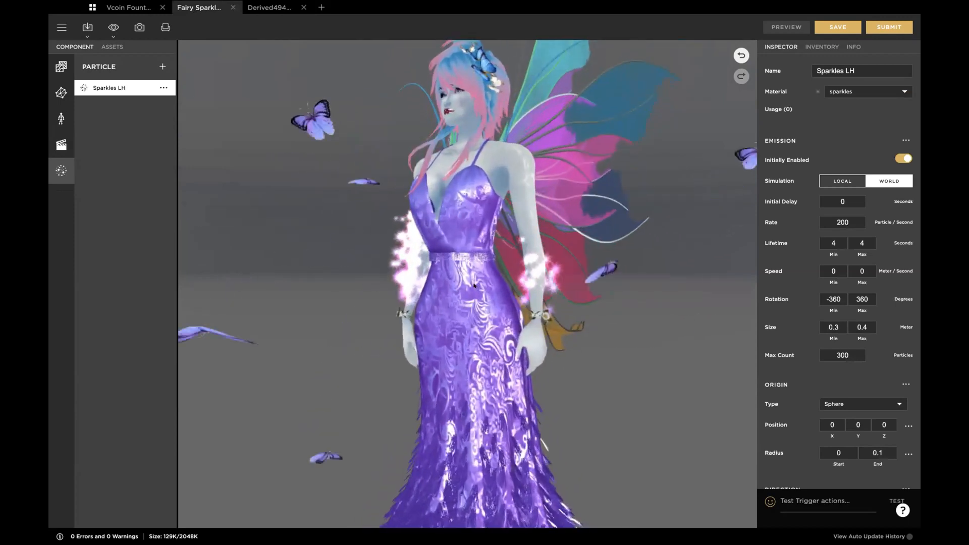
pyautogui.moveTo(583, 262); pyautogui.dragTo(523, 344)
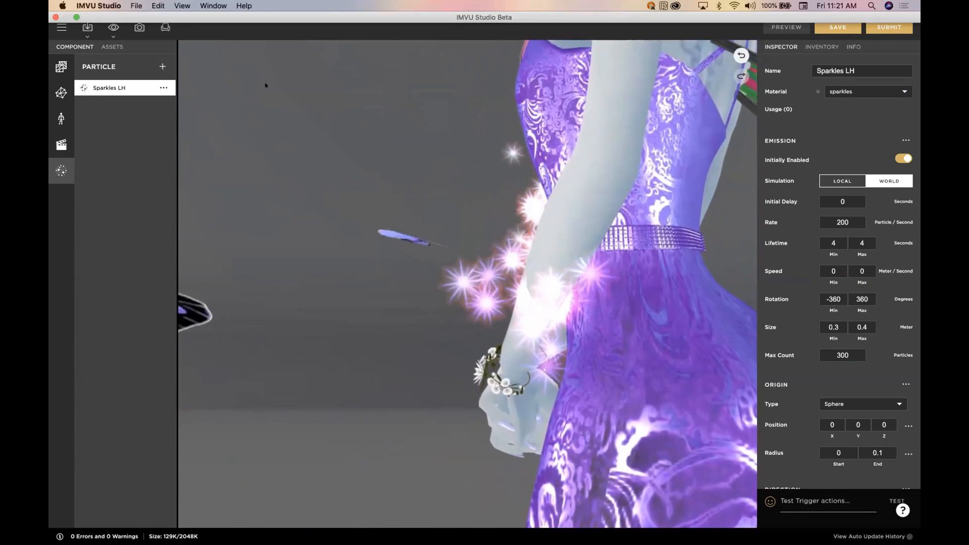
# Step: Switch to the derived duck avatar project and create a particle system named Particle Test
pyautogui.click(269, 7)
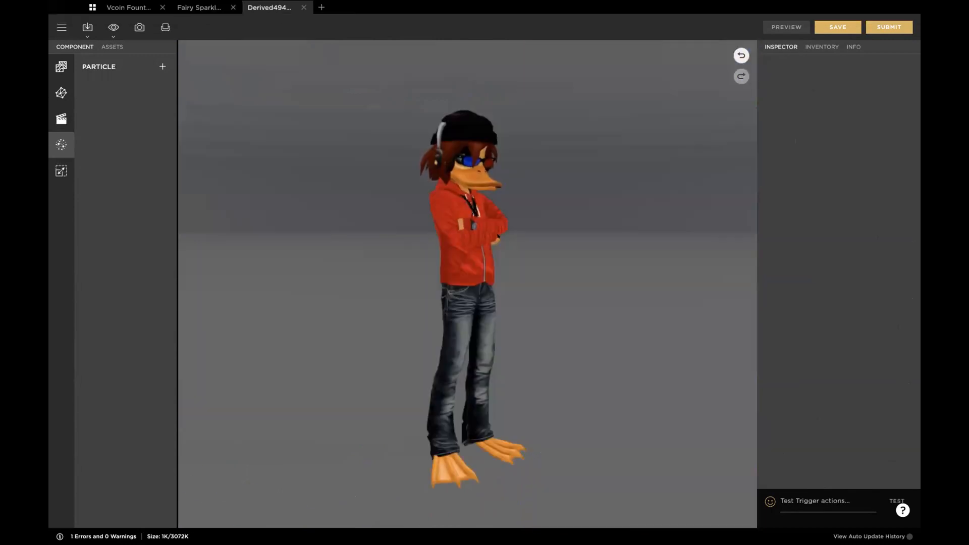
pyautogui.scroll(-3, 550, 291)
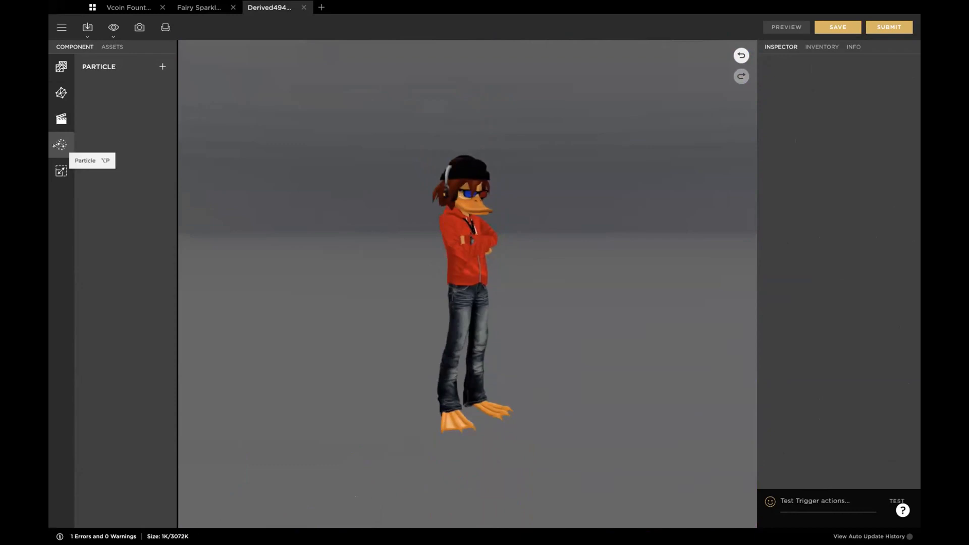
pyautogui.click(162, 66)
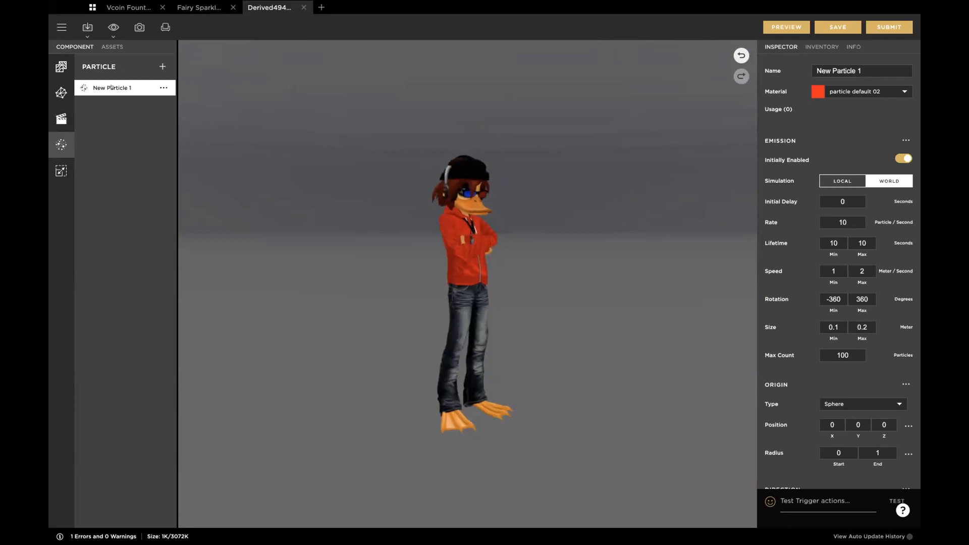
pyautogui.click(839, 69)
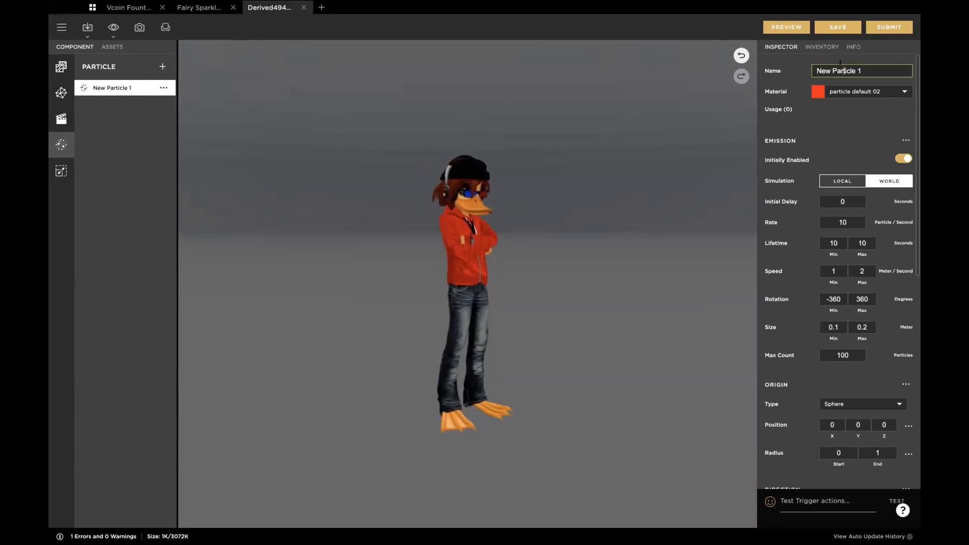
pyautogui.write('Part')
pyautogui.press('Return')
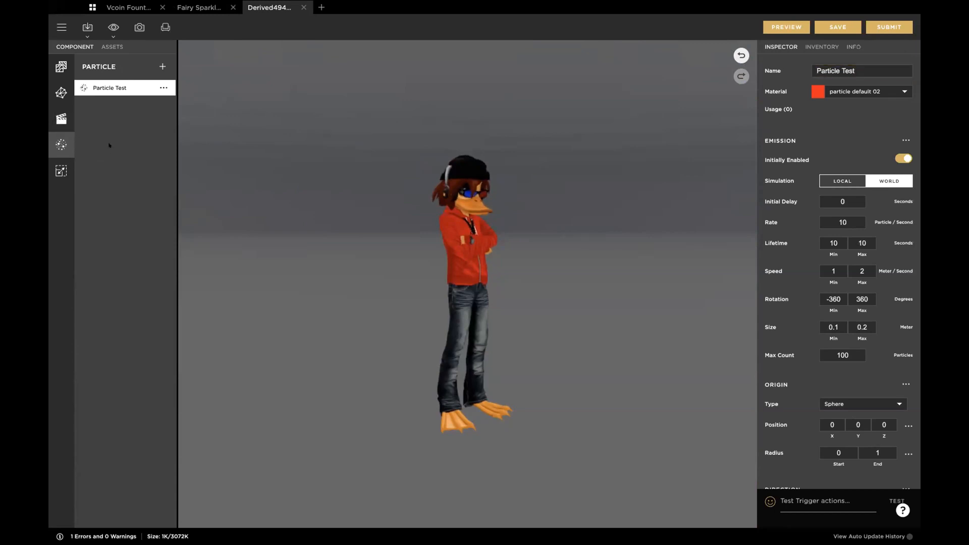
# Step: Check the default material of Particle Test and preview the particles around the duck avatar
pyautogui.moveTo(808, 89)
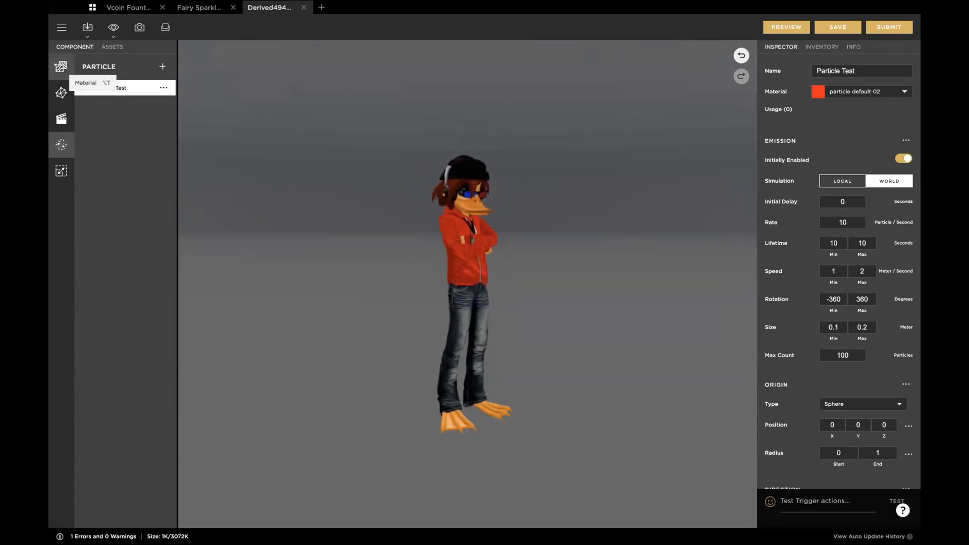
pyautogui.click(59, 66)
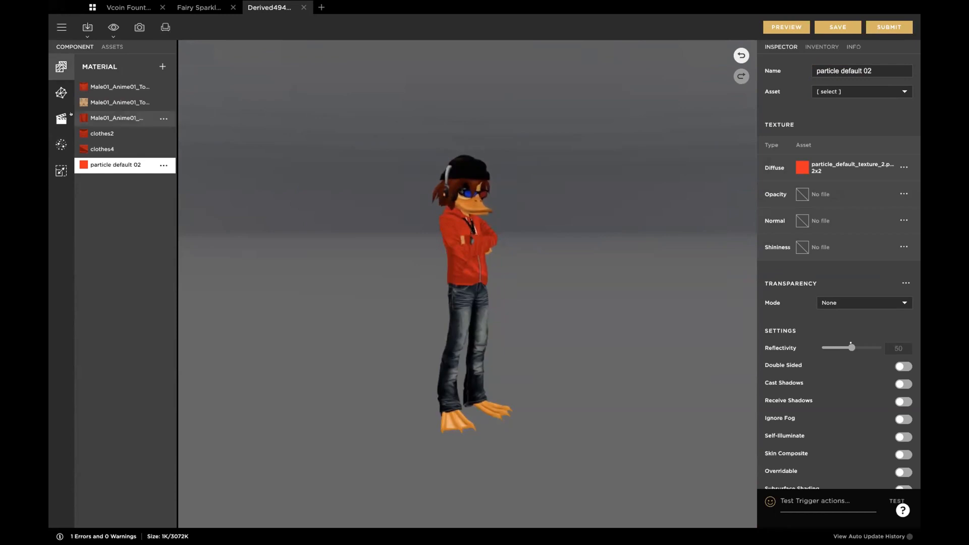
pyautogui.click(61, 145)
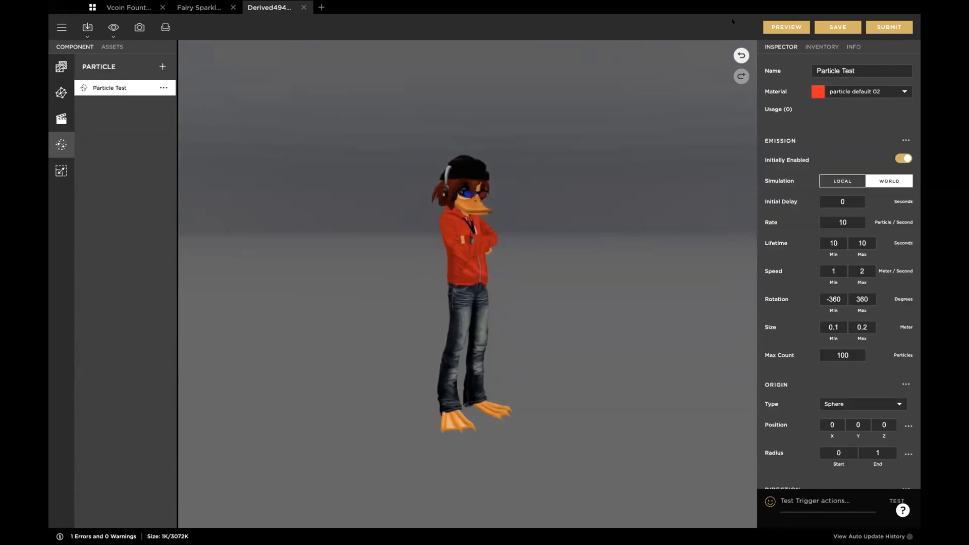
pyautogui.click(775, 25)
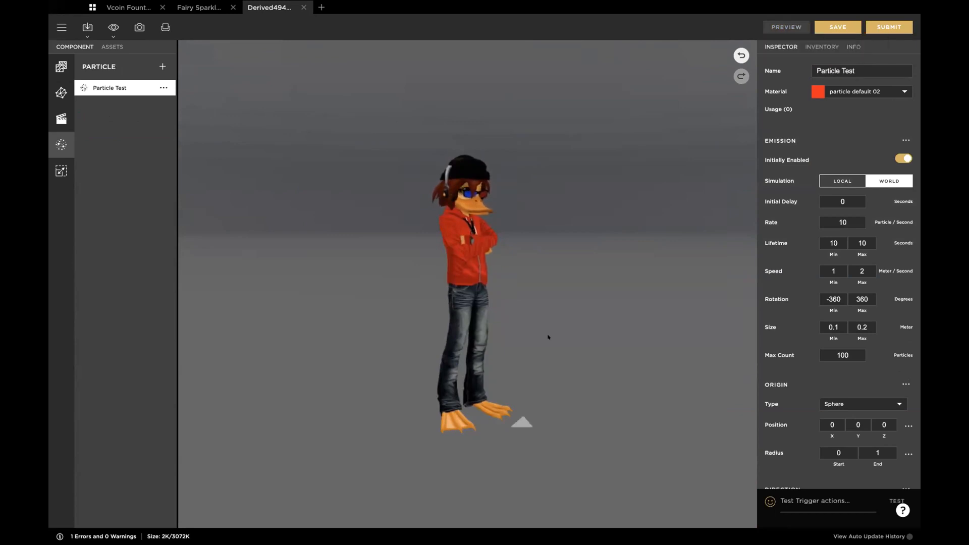
pyautogui.moveTo(564, 361); pyautogui.dragTo(493, 320)
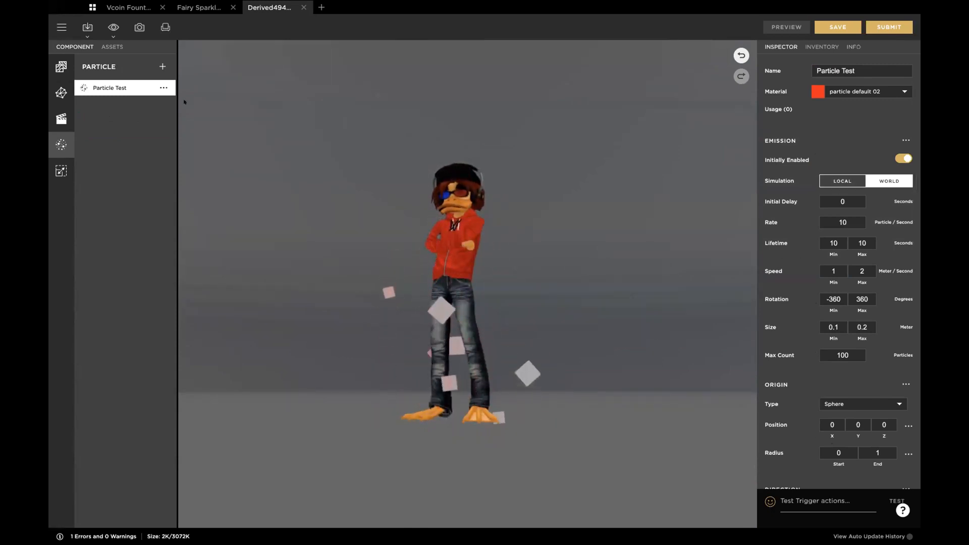
# Step: Add Arrow.png from the Desktop as the opacity texture of the particle default 02 material and preview the change
pyautogui.click(57, 65)
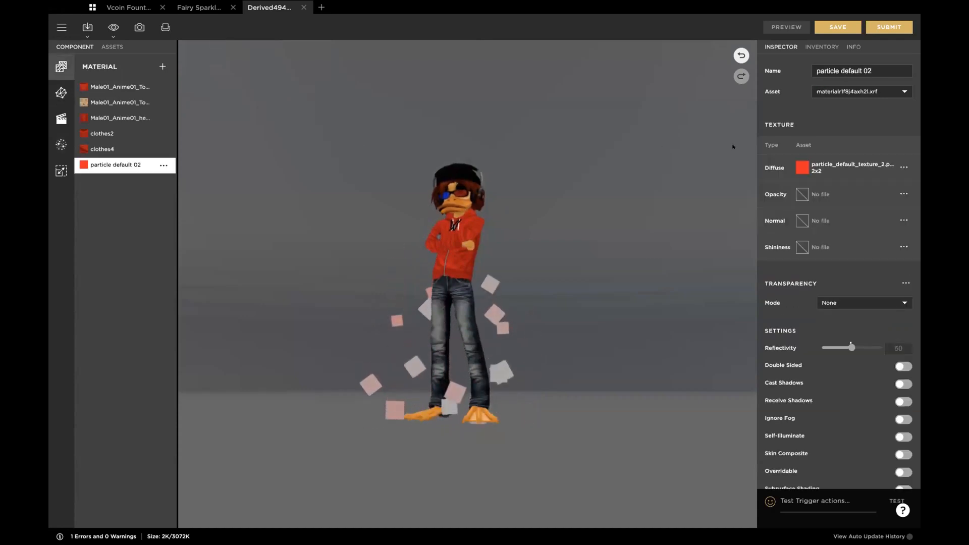
pyautogui.moveTo(801, 167)
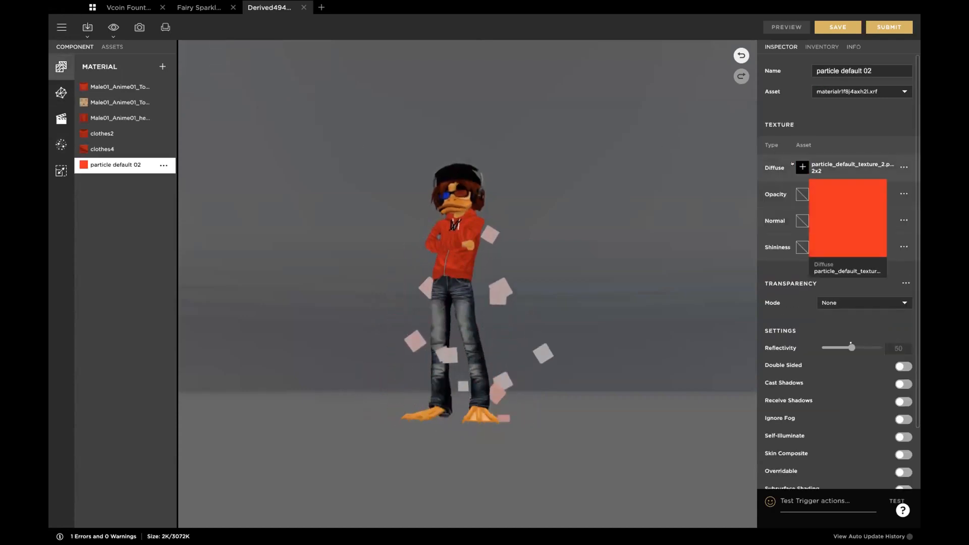
pyautogui.click(801, 194)
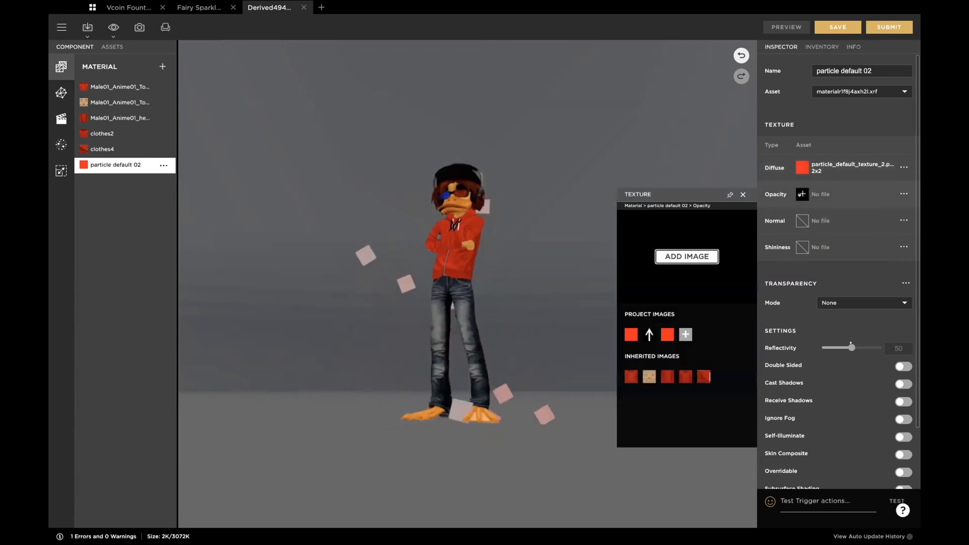
pyautogui.click(691, 257)
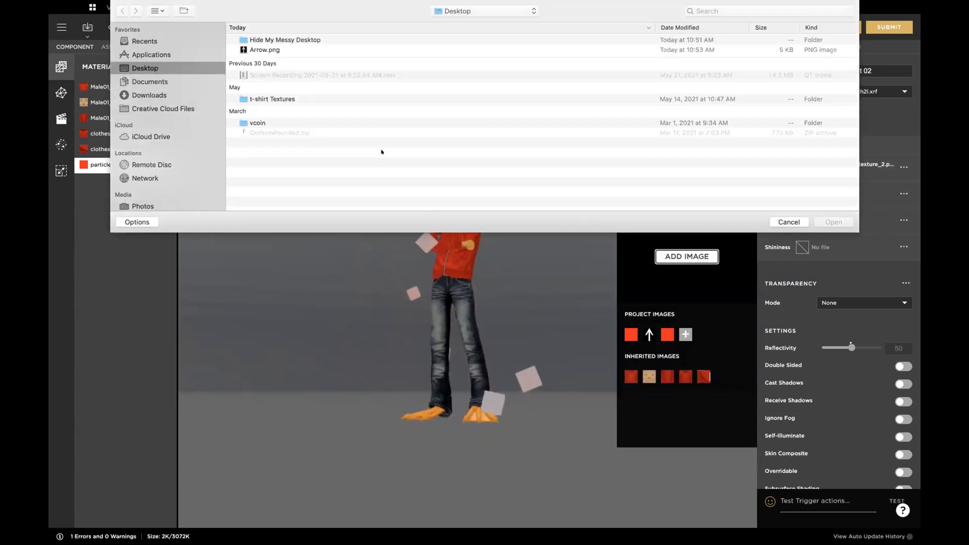
pyautogui.click(250, 49)
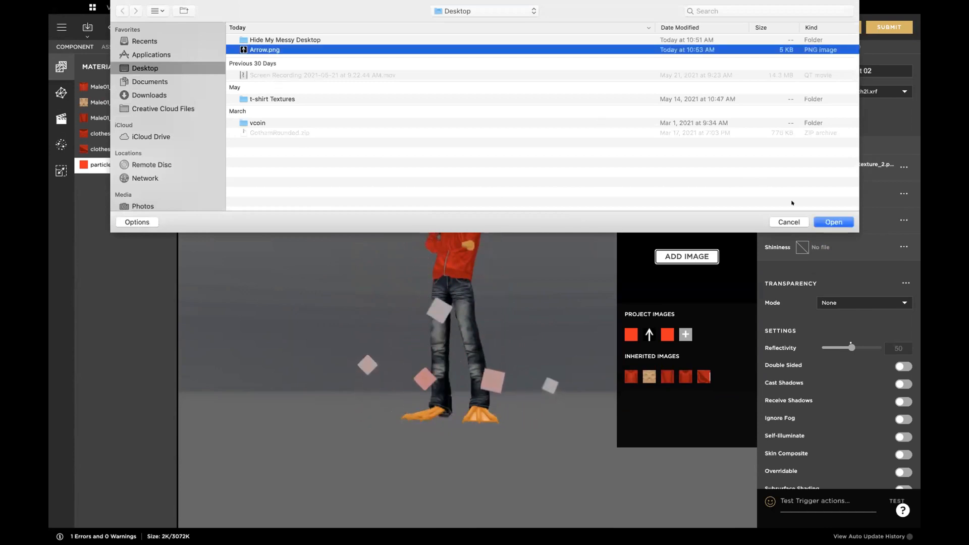
pyautogui.click(832, 222)
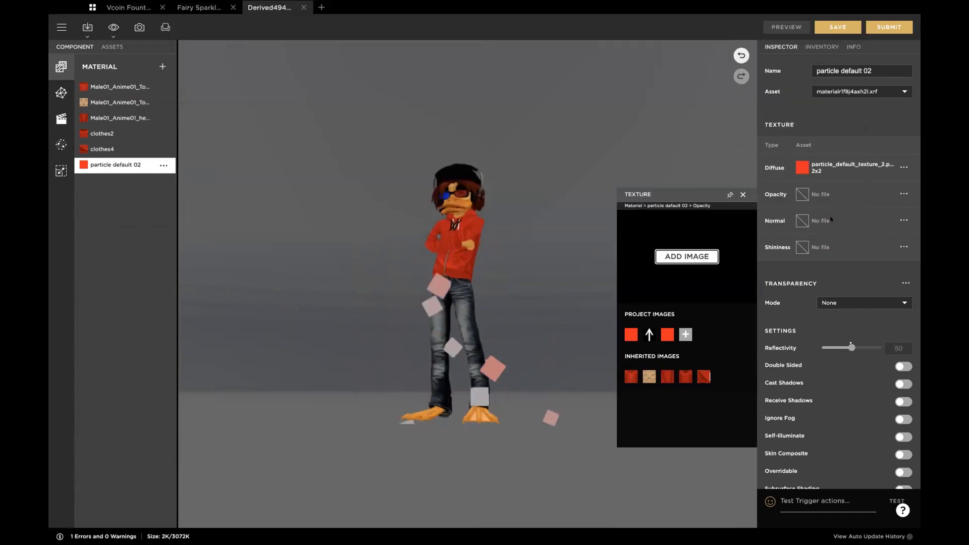
pyautogui.click(526, 306)
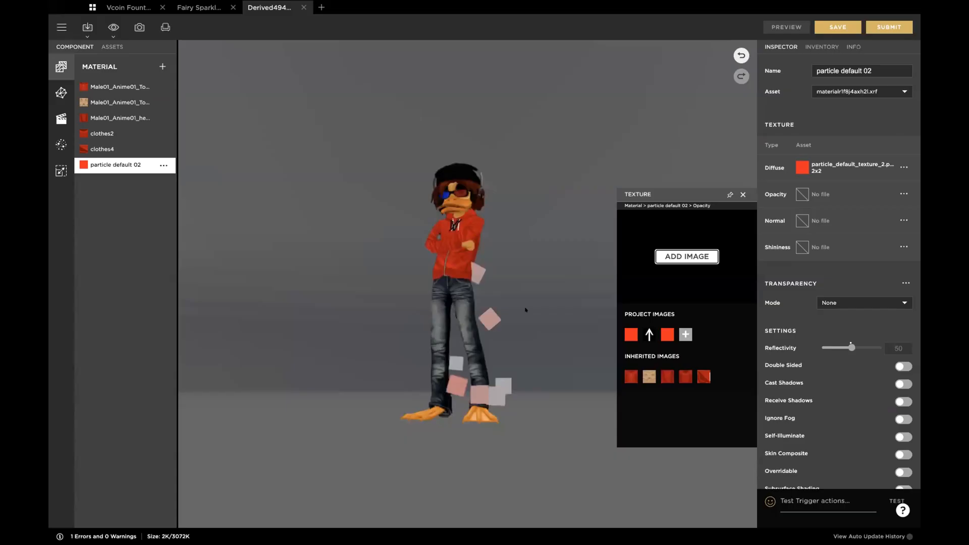
pyautogui.click(740, 194)
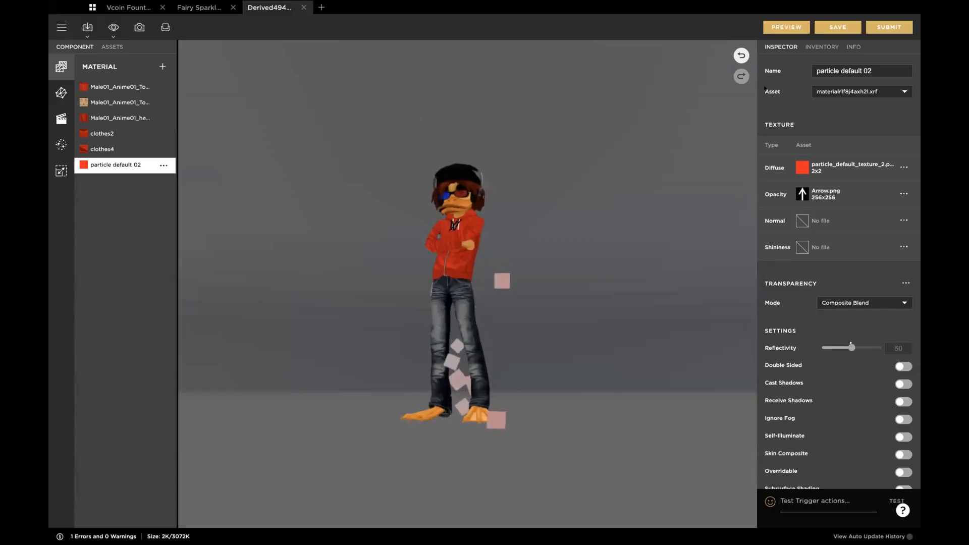
pyautogui.click(782, 27)
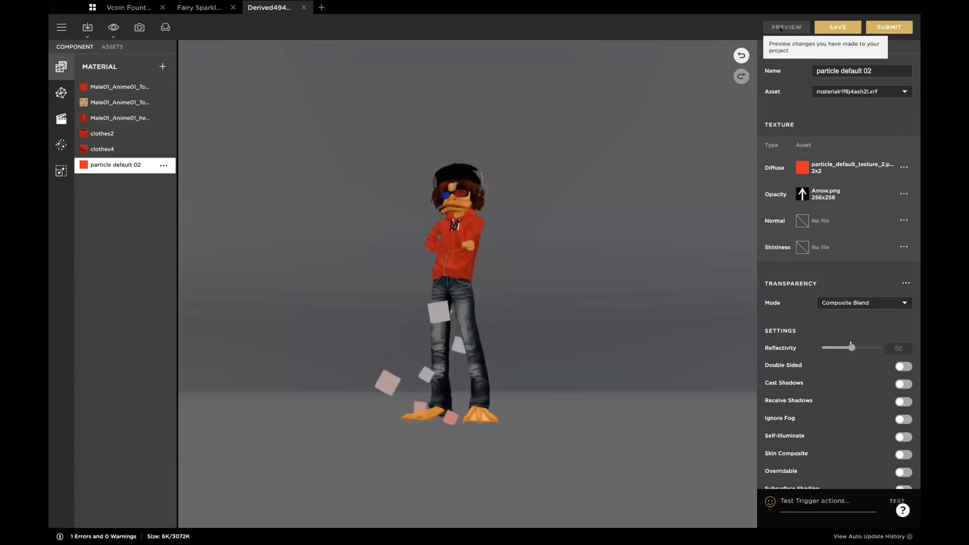
# Step: Set the alpha of Particle Test's first evolution color to 100 and preview the arrow particles
pyautogui.scroll(5, 557, 343)
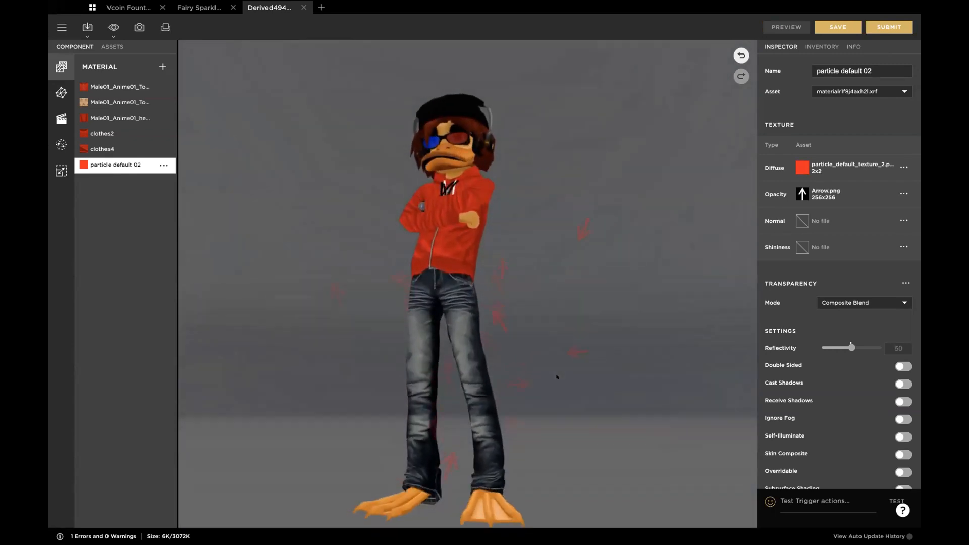
pyautogui.scroll(-5, 557, 378)
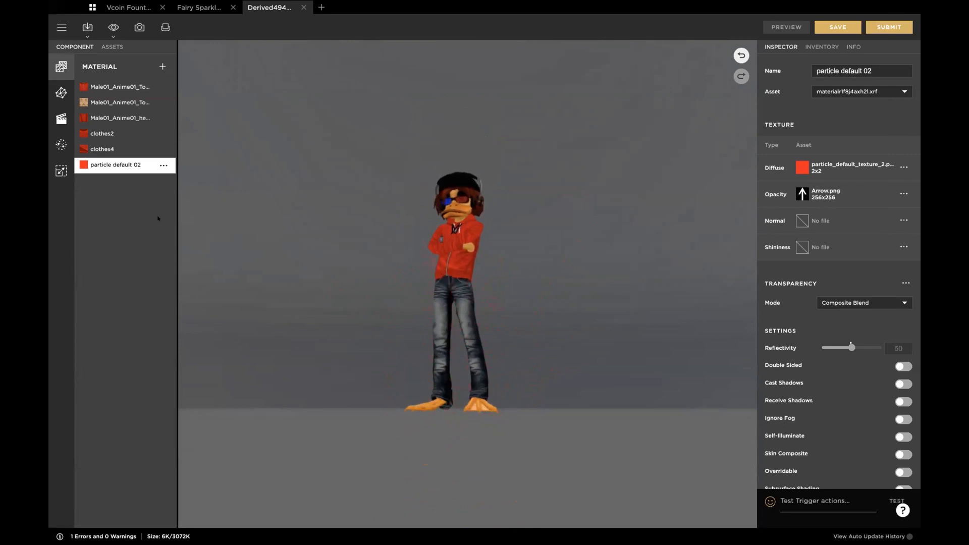
pyautogui.click(61, 146)
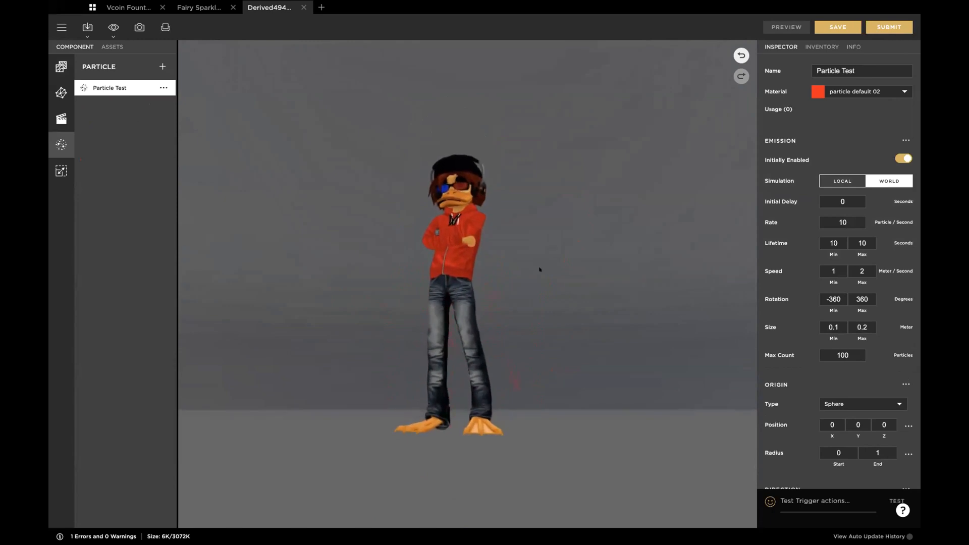
pyautogui.scroll(3, 484, 286)
pyautogui.scroll(-5, 805, 377)
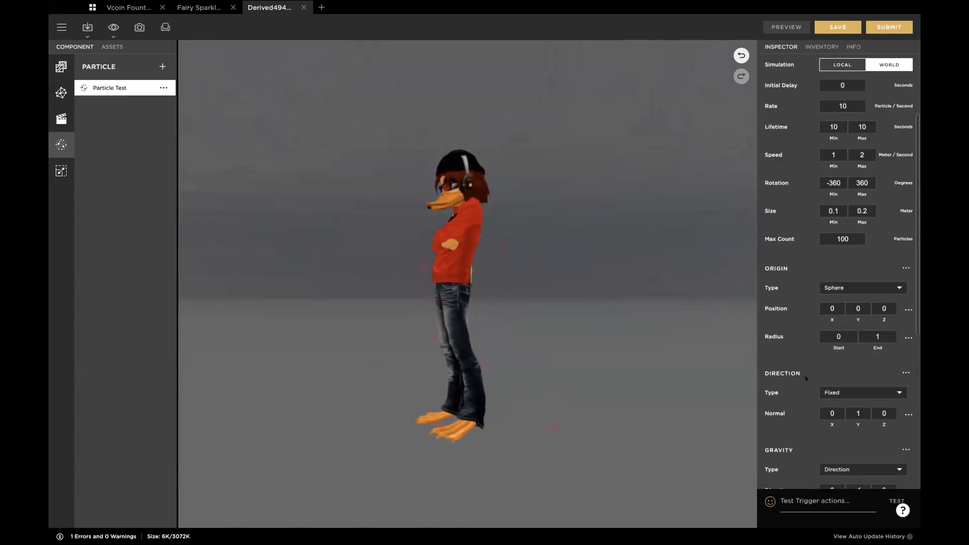
pyautogui.scroll(-5, 805, 378)
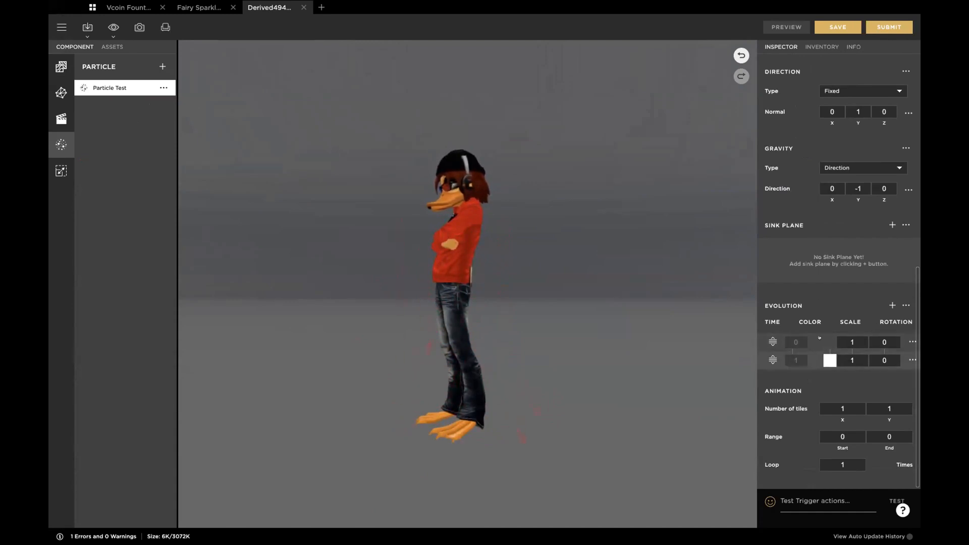
pyautogui.click(819, 337)
pyautogui.moveTo(648, 404); pyautogui.dragTo(751, 405)
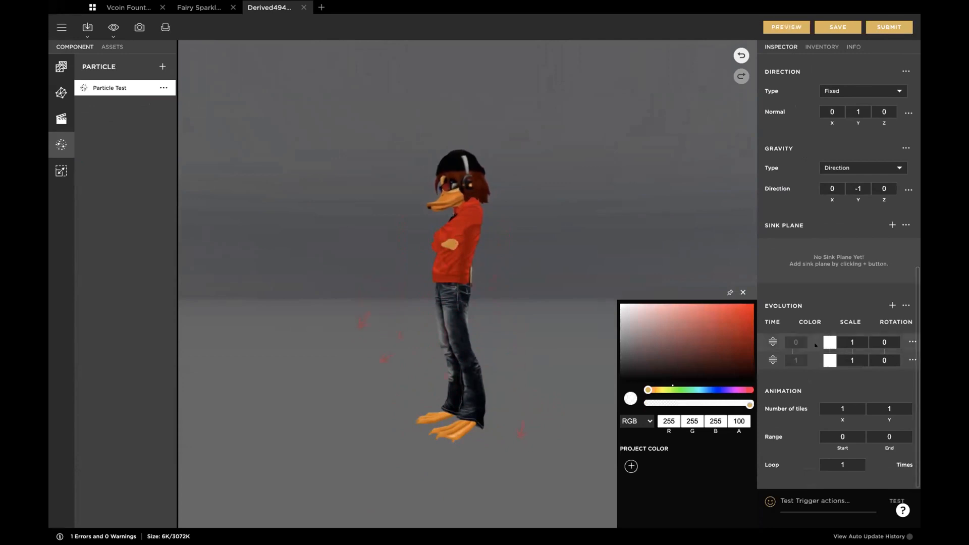
pyautogui.click(743, 292)
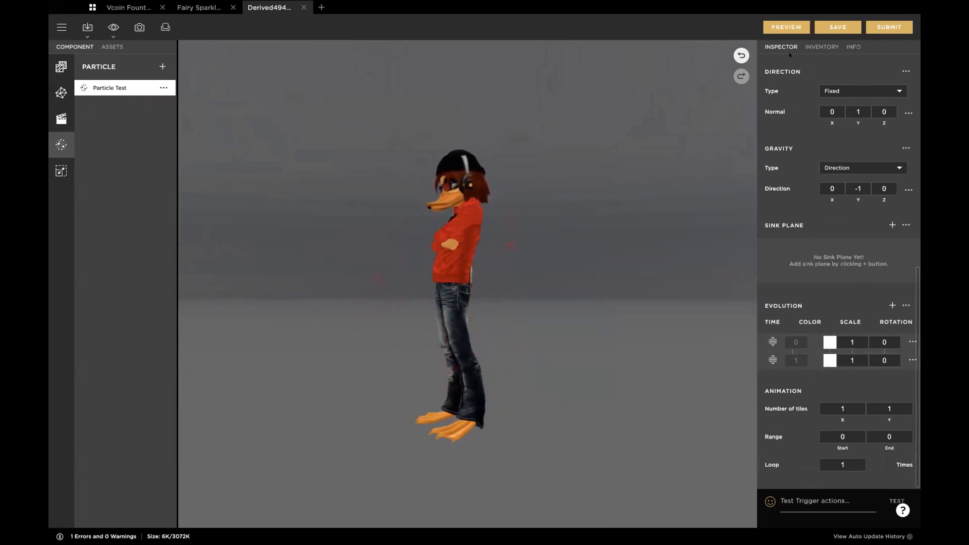
pyautogui.click(778, 23)
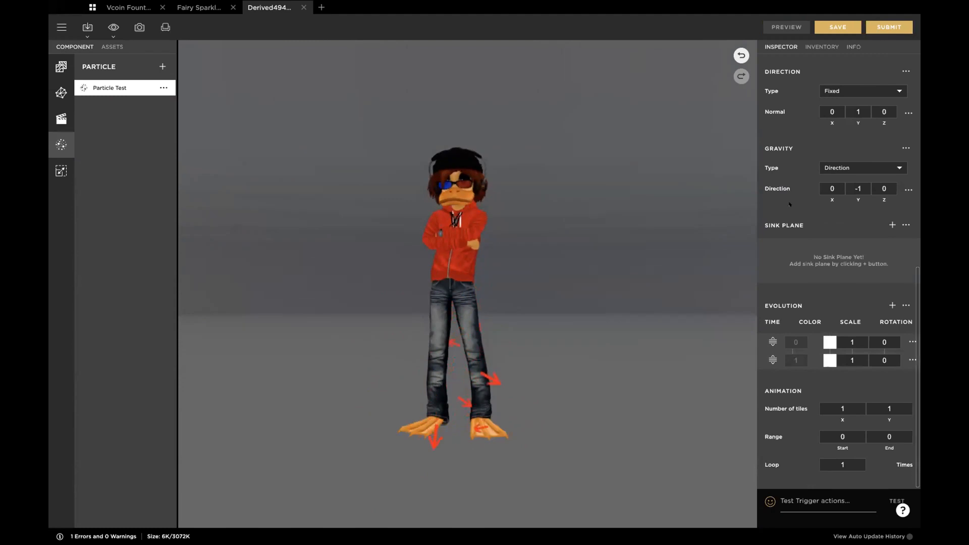
# Step: Preview Particle Test with an initial delay of 2 seconds and reset the delay to 0
pyautogui.scroll(8, 789, 204)
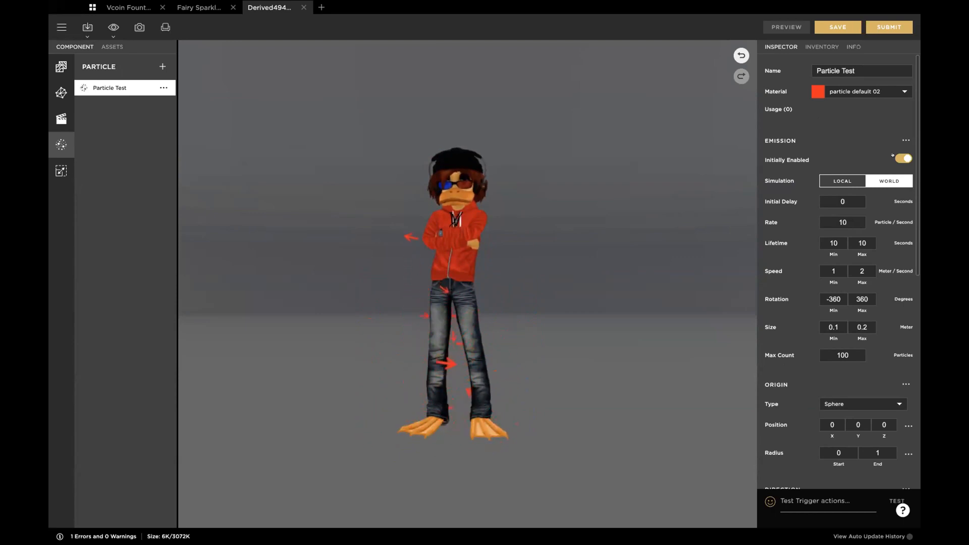
pyautogui.click(825, 197)
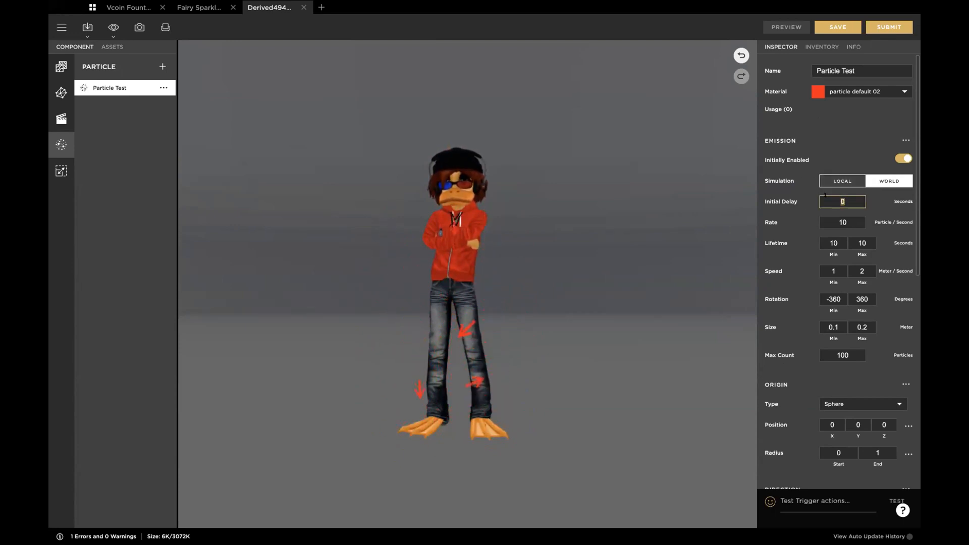
pyautogui.write('2')
pyautogui.press('Tab')
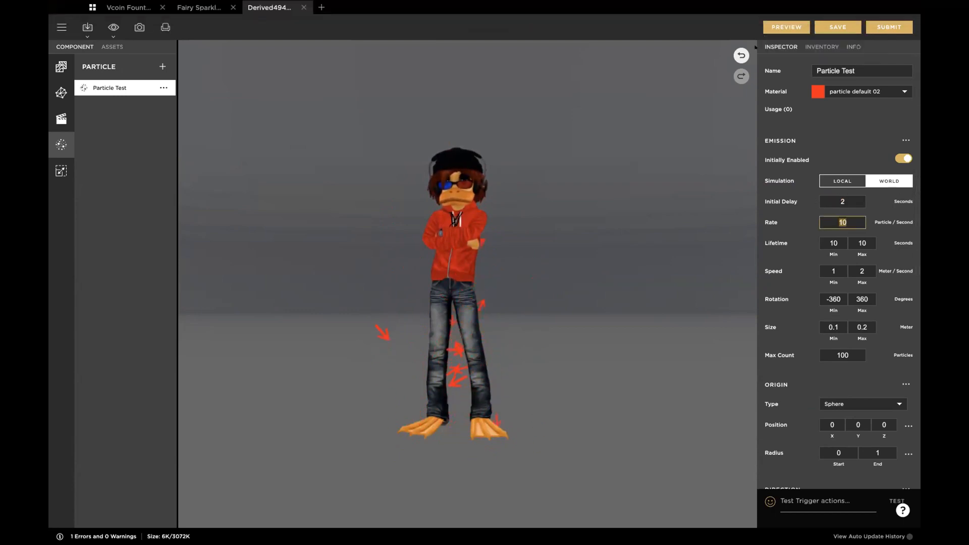
pyautogui.click(784, 27)
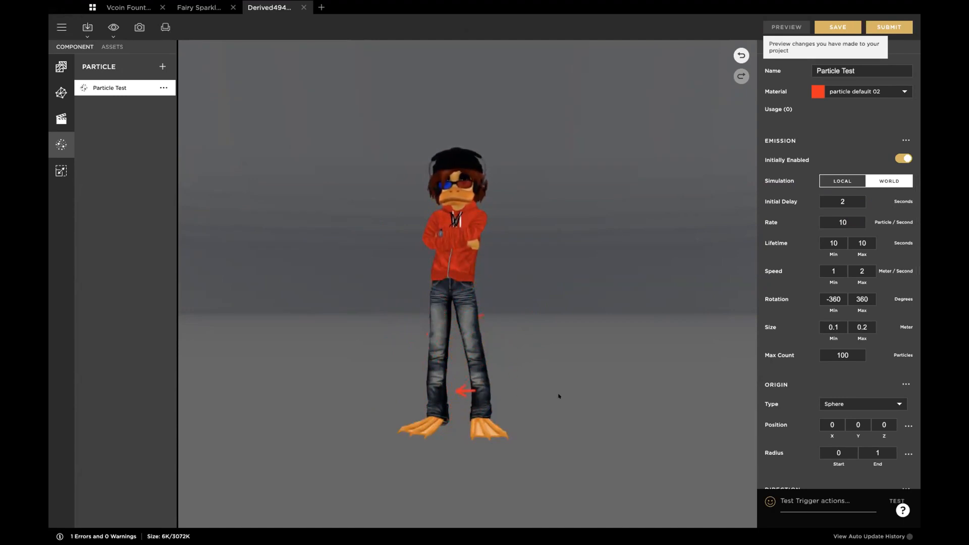
pyautogui.click(841, 202)
pyautogui.write('0')
pyautogui.press('Tab')
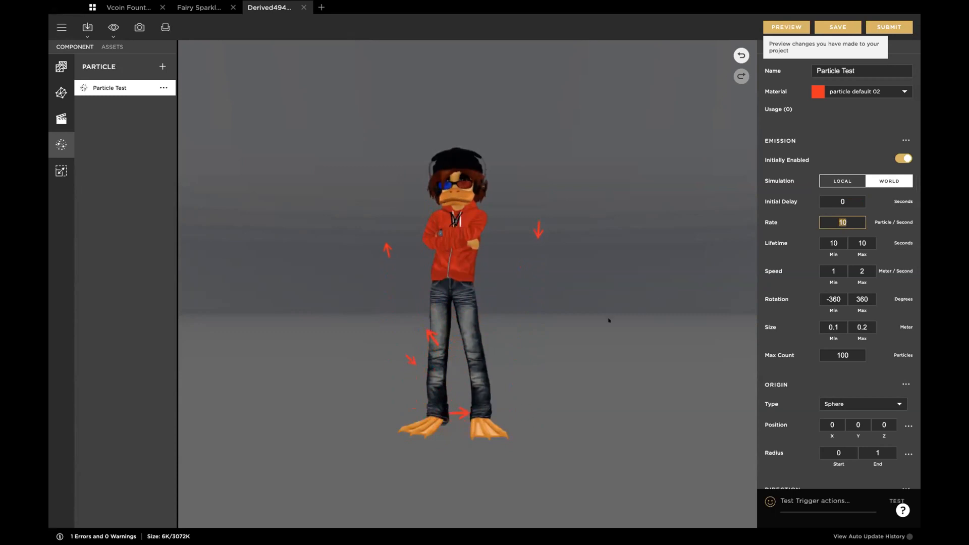
# Step: Set the emission rate of Particle Test to 50 particles per second and preview the change
pyautogui.click(848, 219)
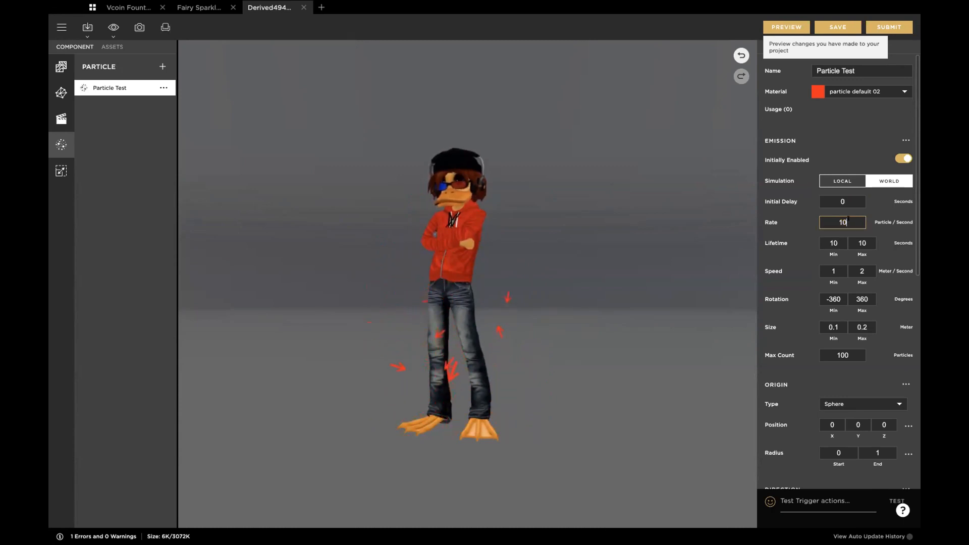
pyautogui.moveTo(848, 219); pyautogui.dragTo(824, 218)
pyautogui.press('Tab')
pyautogui.click(786, 27)
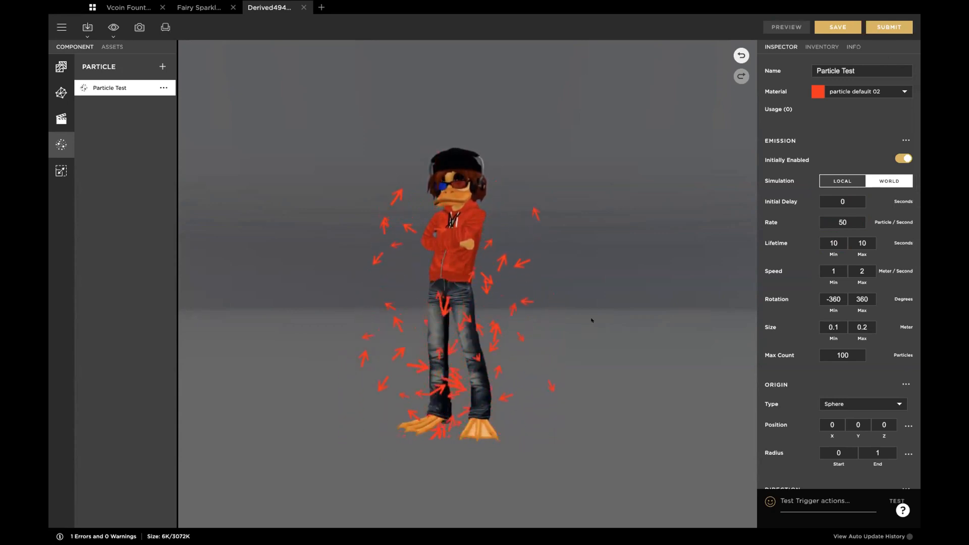
# Step: Set the particle lifetime to a minimum of 1 and a maximum of 3 seconds and preview it
pyautogui.click(838, 240)
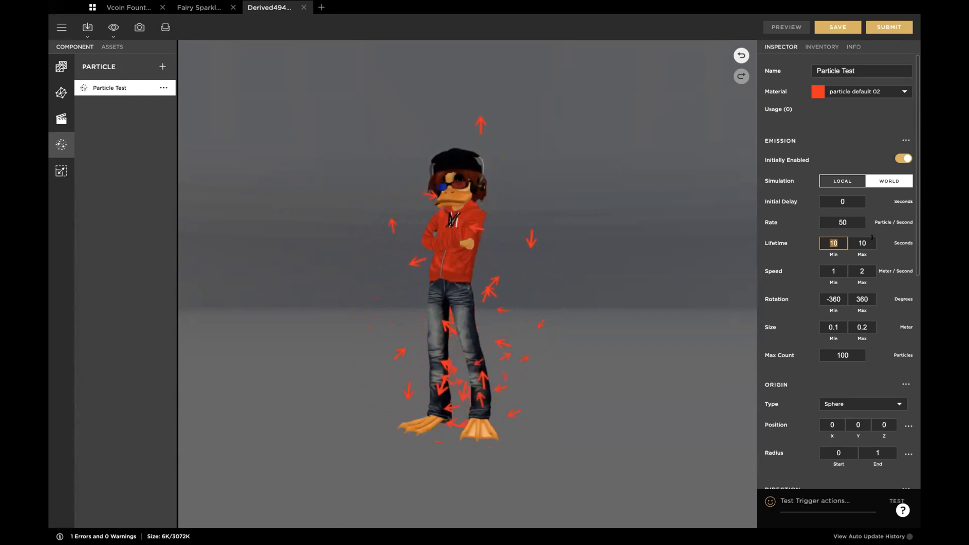
pyautogui.press('Tab')
pyautogui.write('3')
pyautogui.press('Tab')
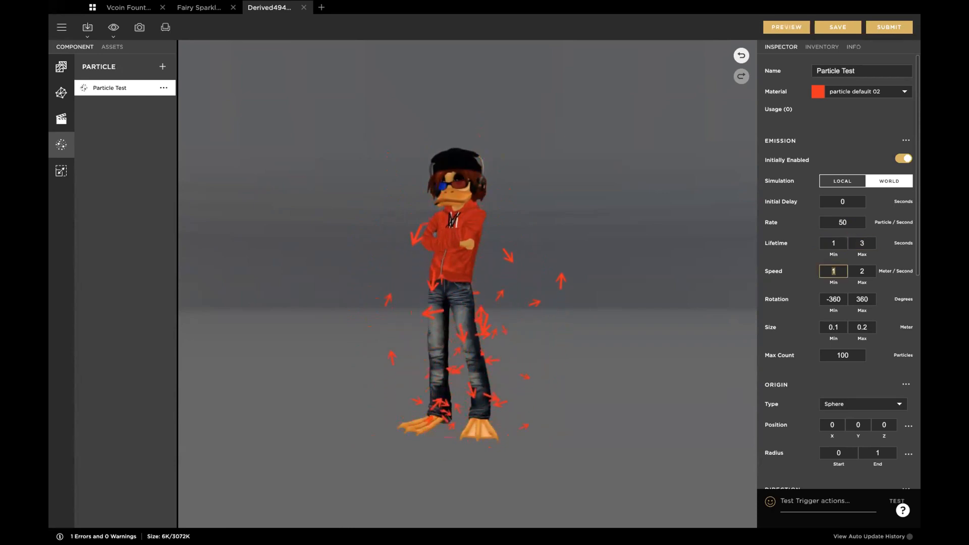
pyautogui.click(782, 24)
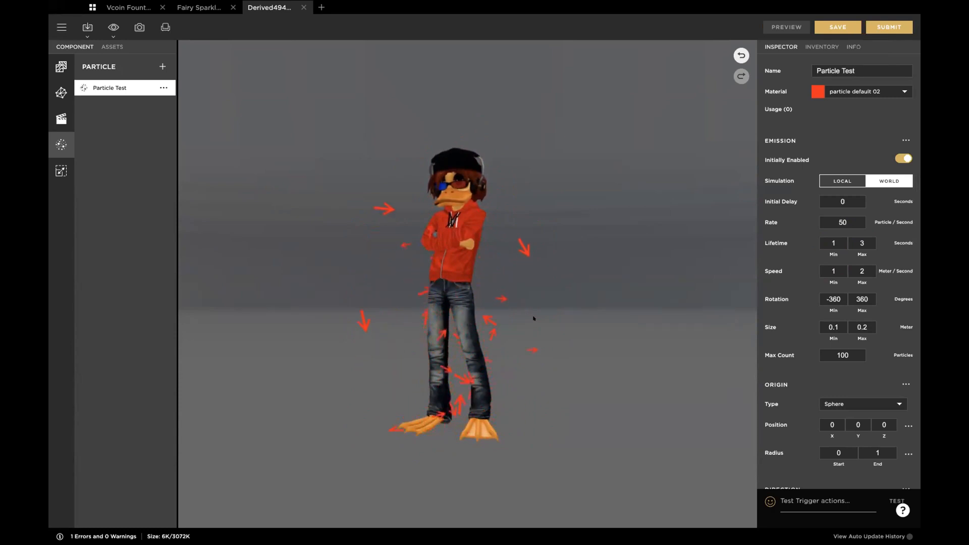
# Step: Set the particle speed to a minimum of 0.5 and a maximum of 0.6 meters per second and preview it
pyautogui.click(835, 268)
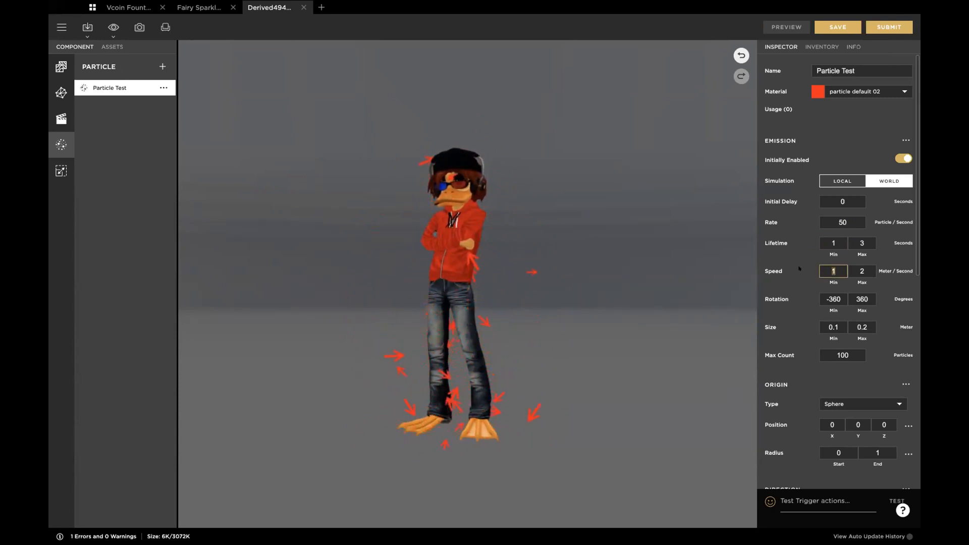
pyautogui.write('0.5')
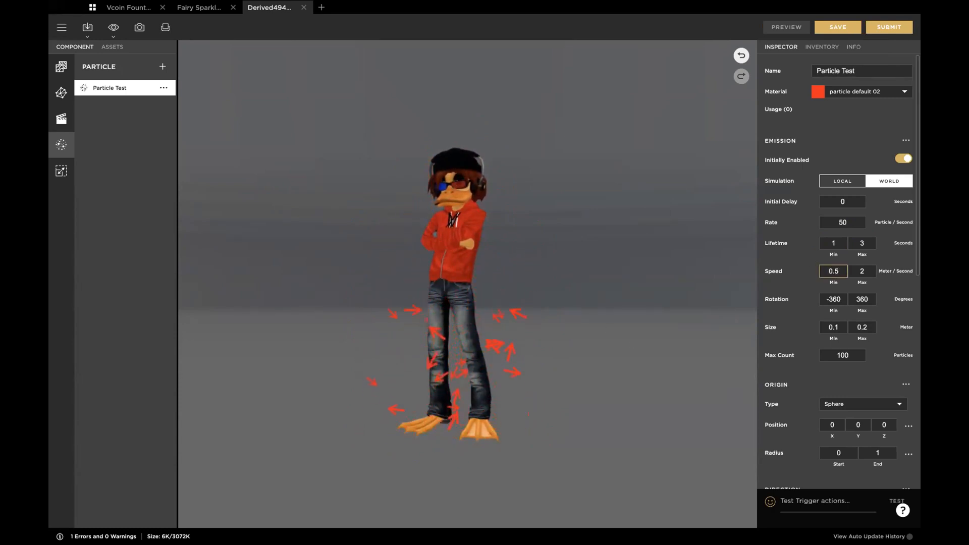
pyautogui.press('Tab')
pyautogui.write('0')
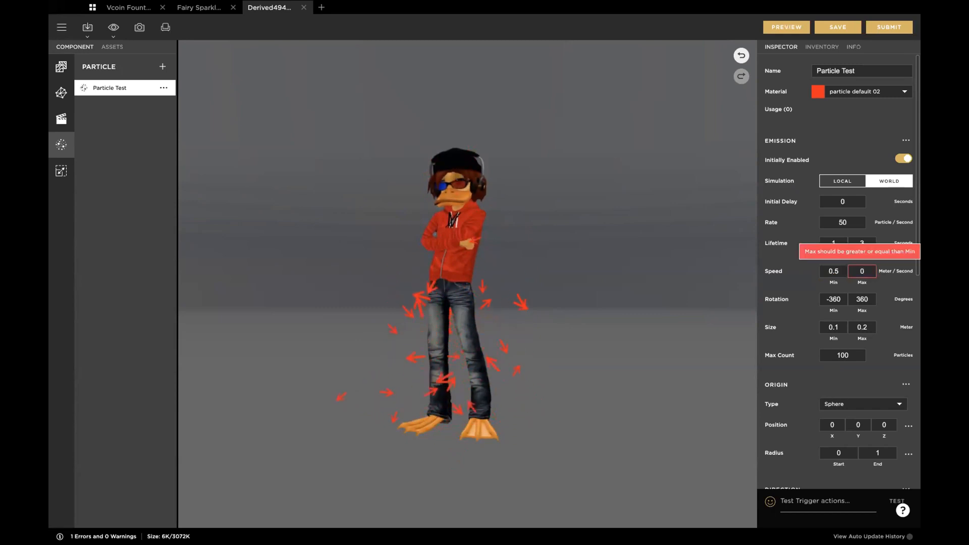
pyautogui.write('.6')
pyautogui.press('Tab')
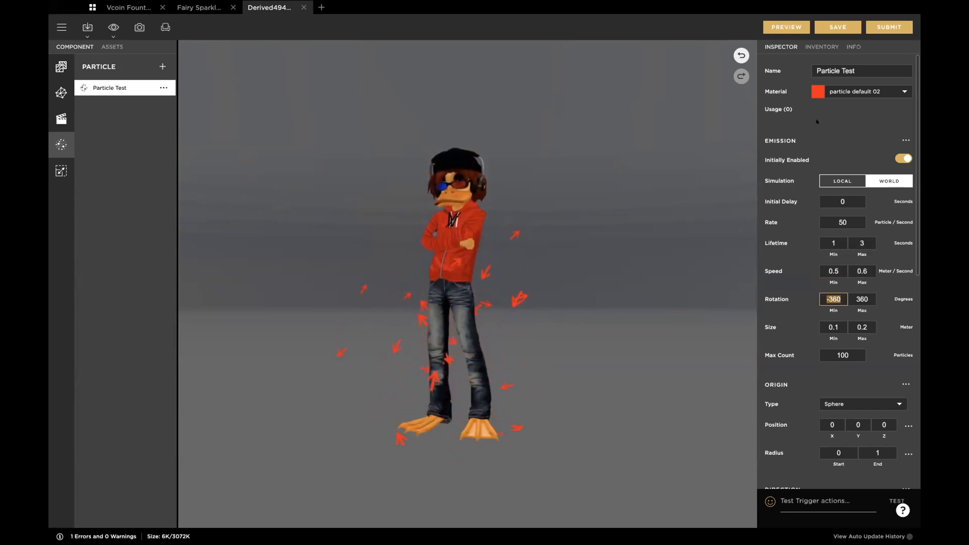
pyautogui.click(776, 30)
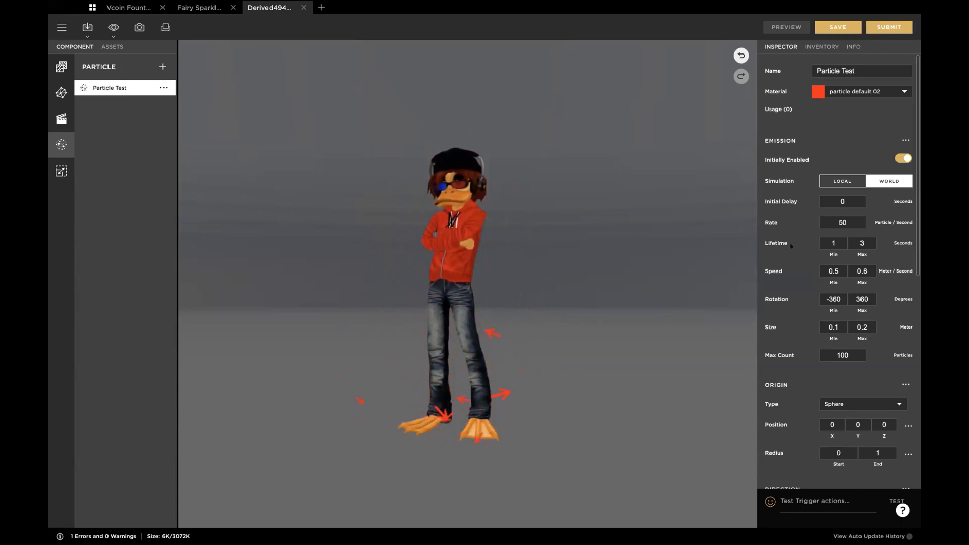
# Step: Set the particle lifetime to a minimum of 4 and a maximum of 5 seconds and preview the result
pyautogui.click(831, 241)
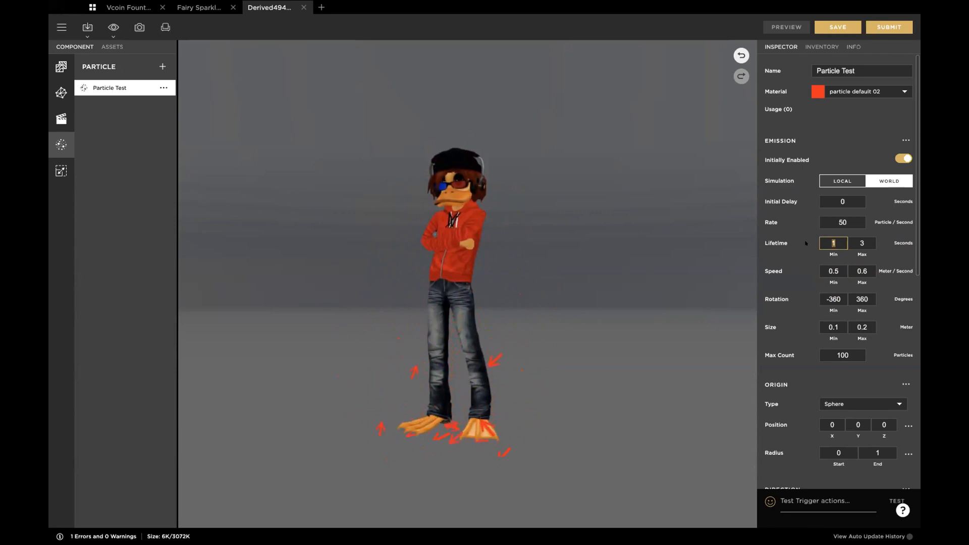
pyautogui.write('4')
pyautogui.press('Tab')
pyautogui.press('Tab')
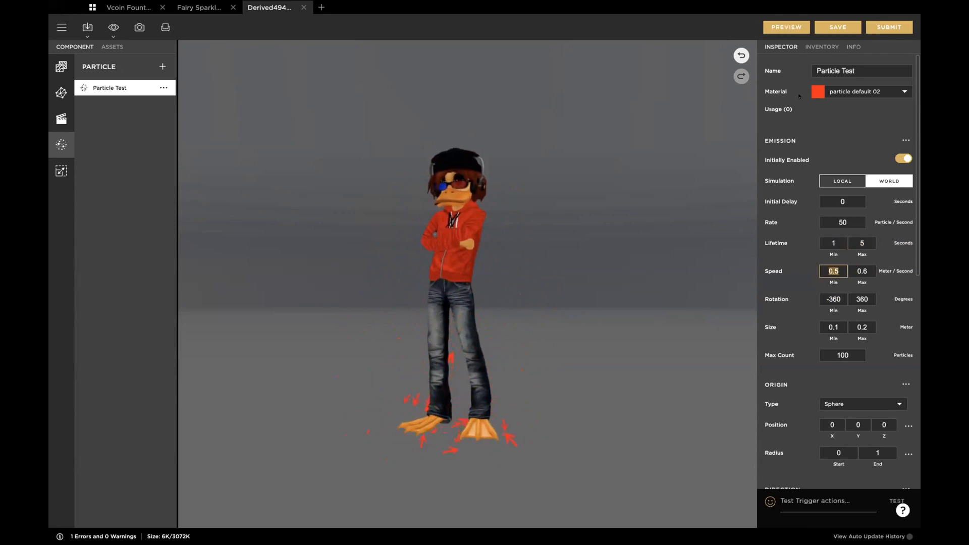
pyautogui.click(833, 240)
pyautogui.write('4')
pyautogui.press('Tab')
pyautogui.click(786, 27)
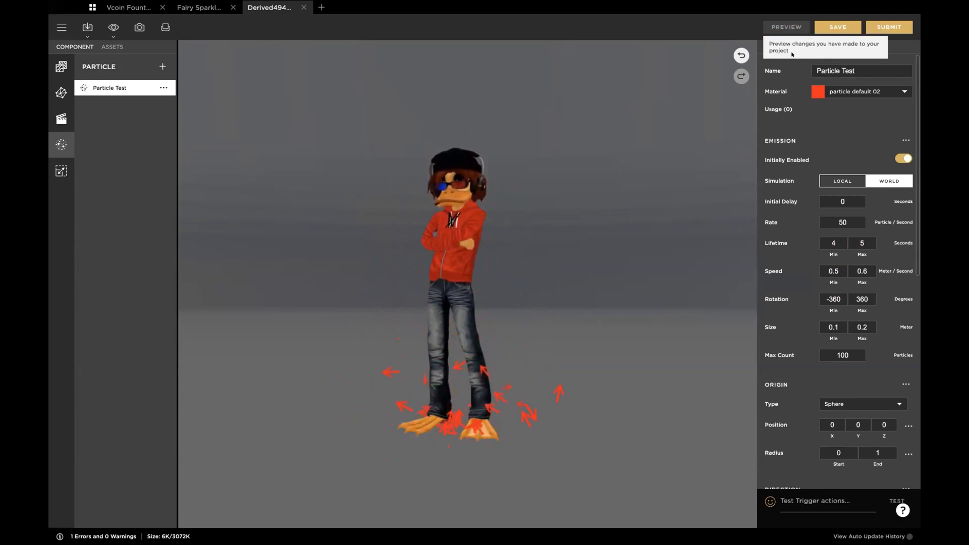
# Step: Set the particle speed to a minimum of 2 and a maximum of 3 meters per second and preview the result
pyautogui.scroll(-1, 789, 336)
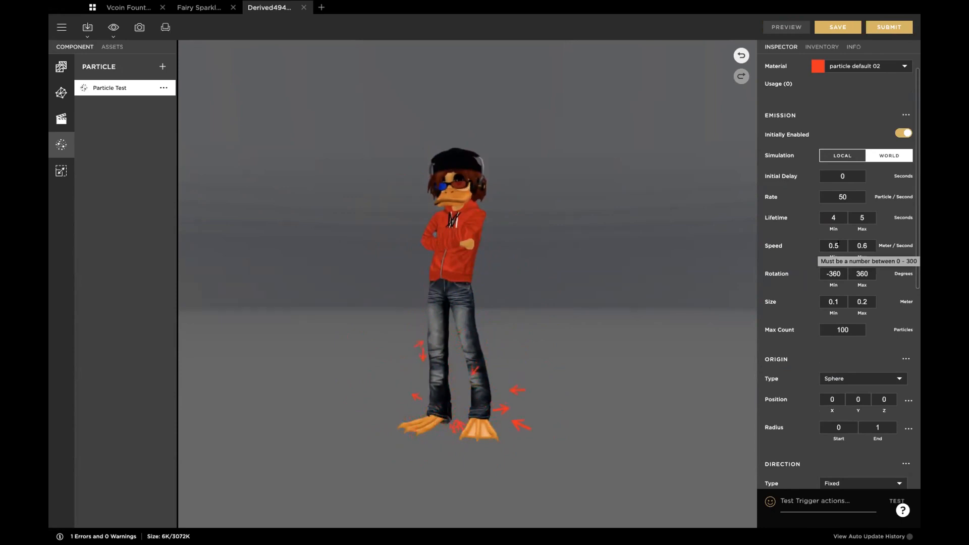
pyautogui.scroll(-2, 785, 222)
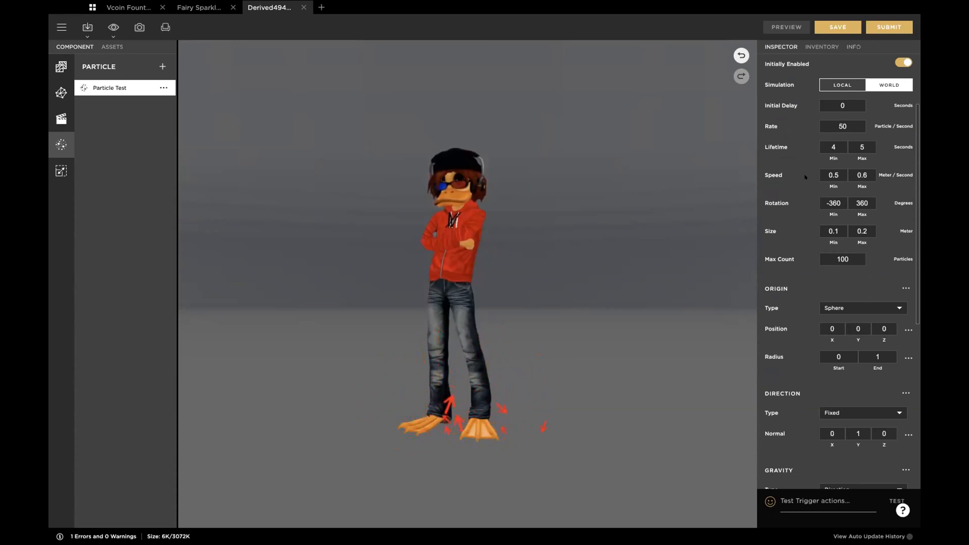
pyautogui.doubleClick(833, 175)
pyautogui.write('1')
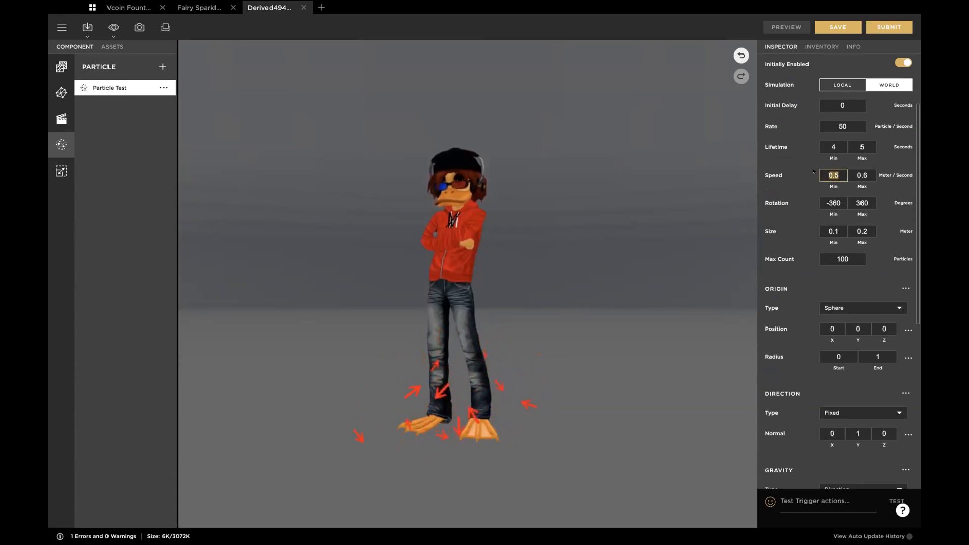
pyautogui.doubleClick(864, 173)
pyautogui.write('2')
pyautogui.moveTo(841, 173); pyautogui.dragTo(806, 172)
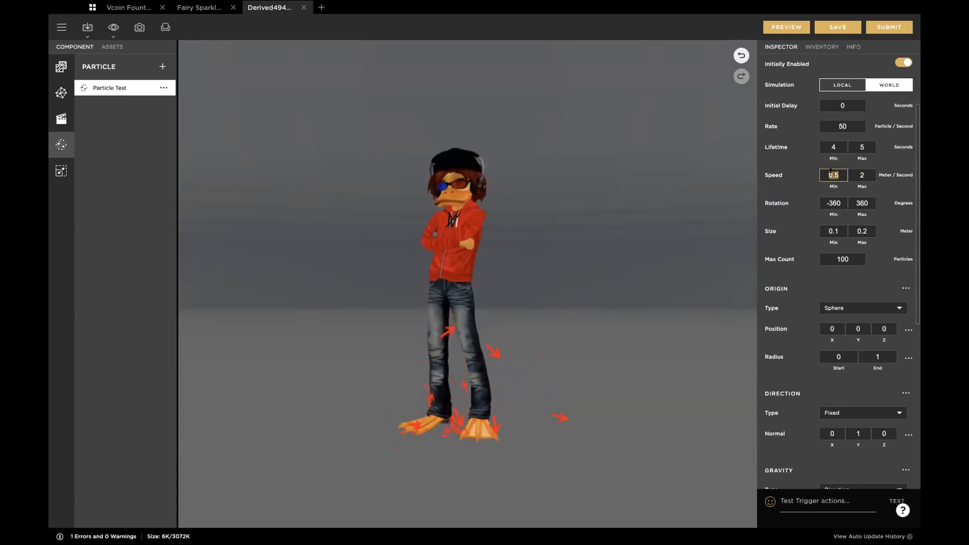
pyautogui.write('2')
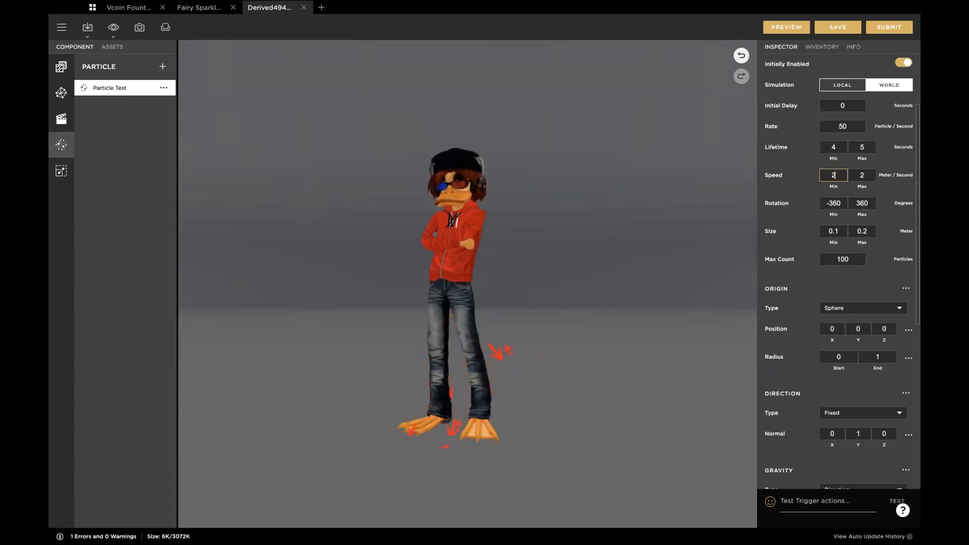
pyautogui.doubleClick(857, 171)
pyautogui.write('3')
pyautogui.press('Tab')
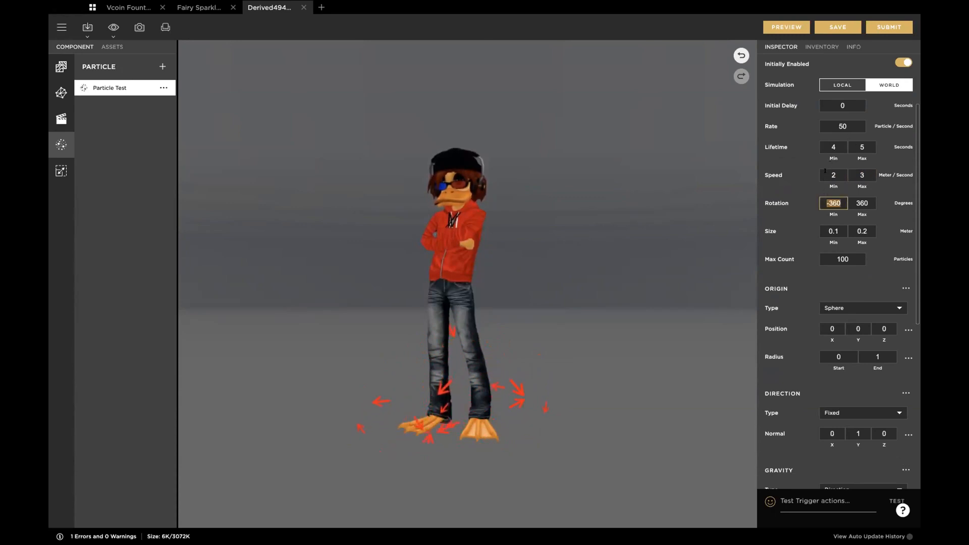
pyautogui.click(786, 27)
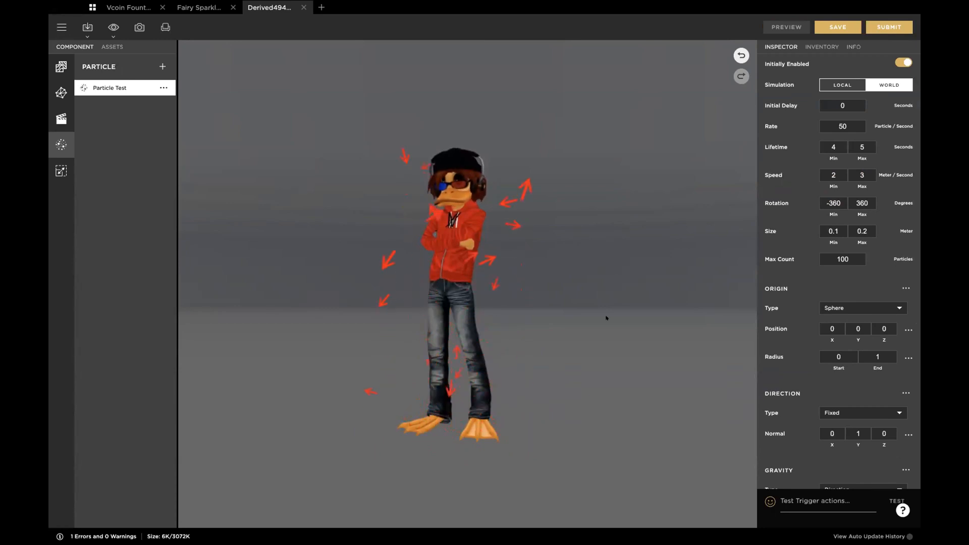
# Step: Set the maximum particle speed to 2 meters per second and preview the arrows around the whole avatar
pyautogui.scroll(-2, 599, 342)
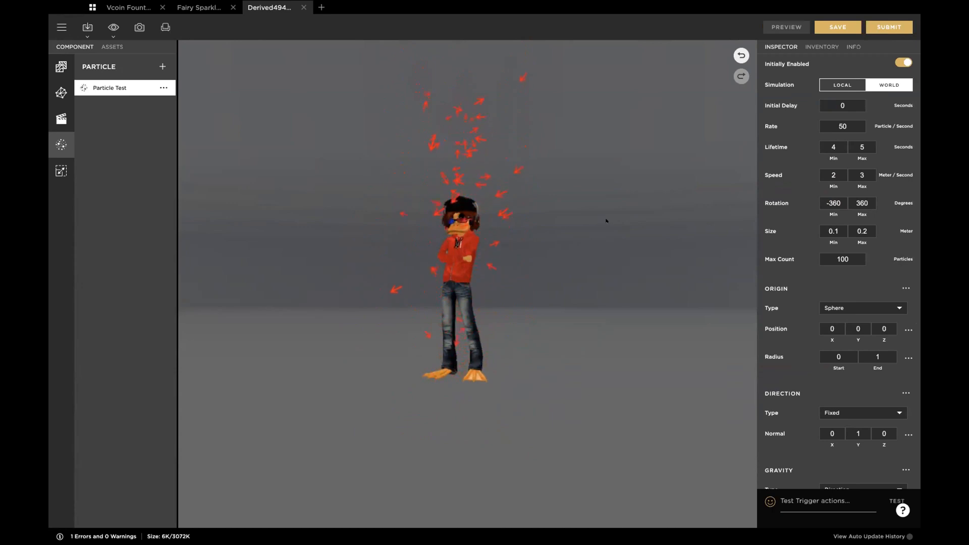
pyautogui.click(856, 173)
pyautogui.write('2')
pyautogui.press('Tab')
pyautogui.click(791, 29)
pyautogui.click(788, 28)
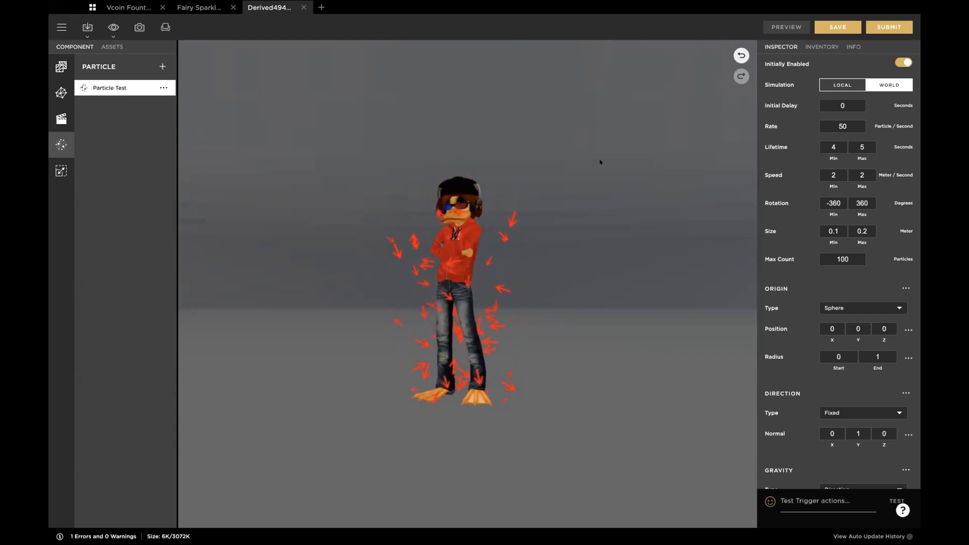
# Step: Set the maximum particle speed to 4 meters per second and preview the result
pyautogui.click(864, 172)
pyautogui.press('Tab')
pyautogui.click(787, 28)
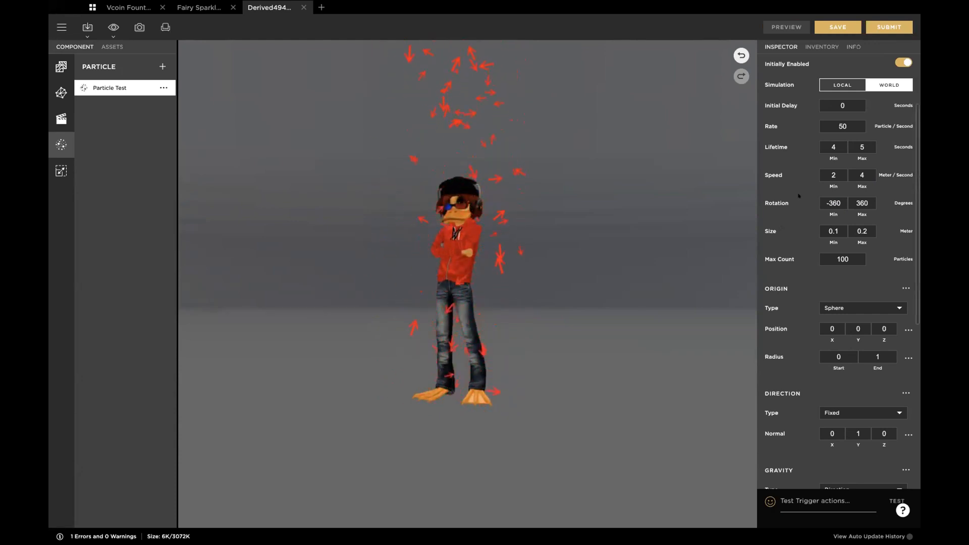
# Step: Set the minimum and maximum particle rotation to 0 degrees and preview the arrows
pyautogui.scroll(-1, 807, 172)
pyautogui.click(831, 196)
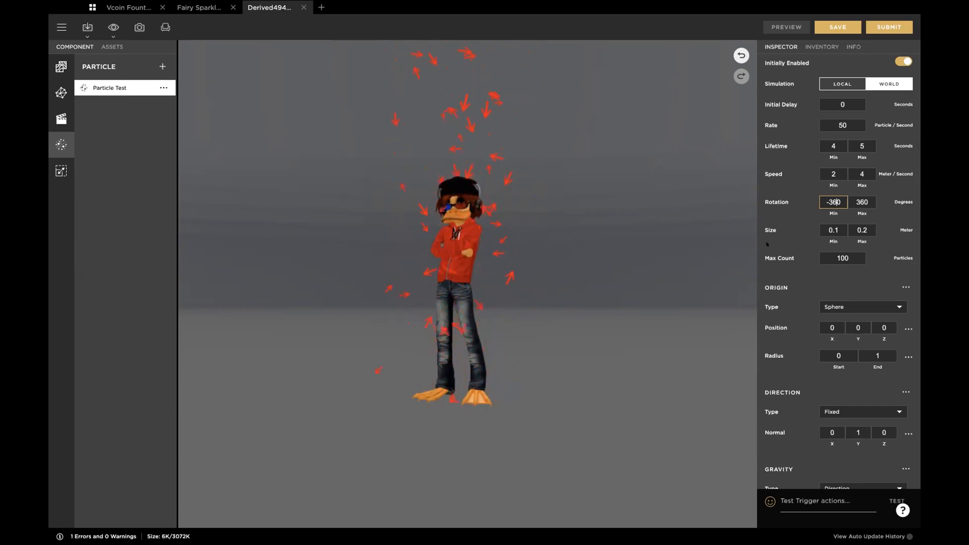
pyautogui.doubleClick(839, 198)
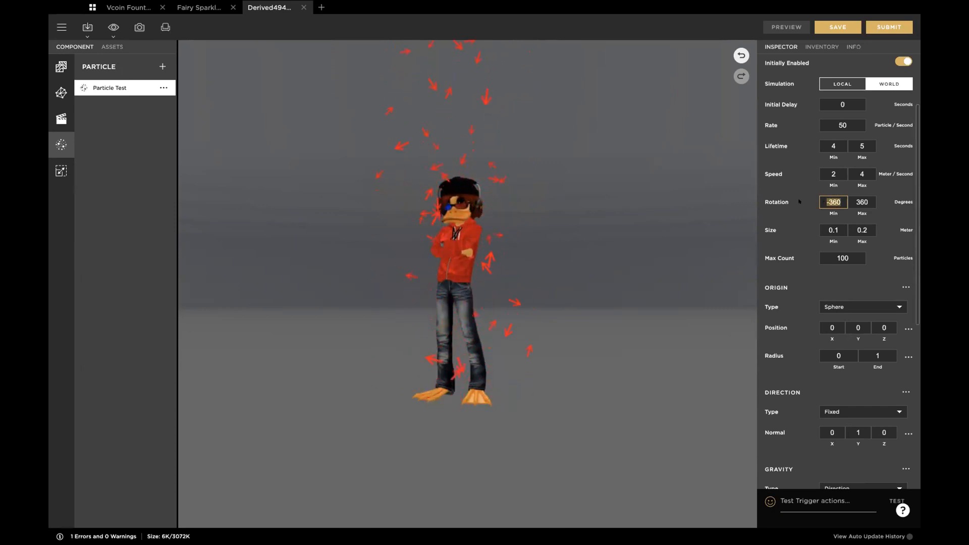
pyautogui.write('0')
pyautogui.press('Tab')
pyautogui.write('0')
pyautogui.press('Tab')
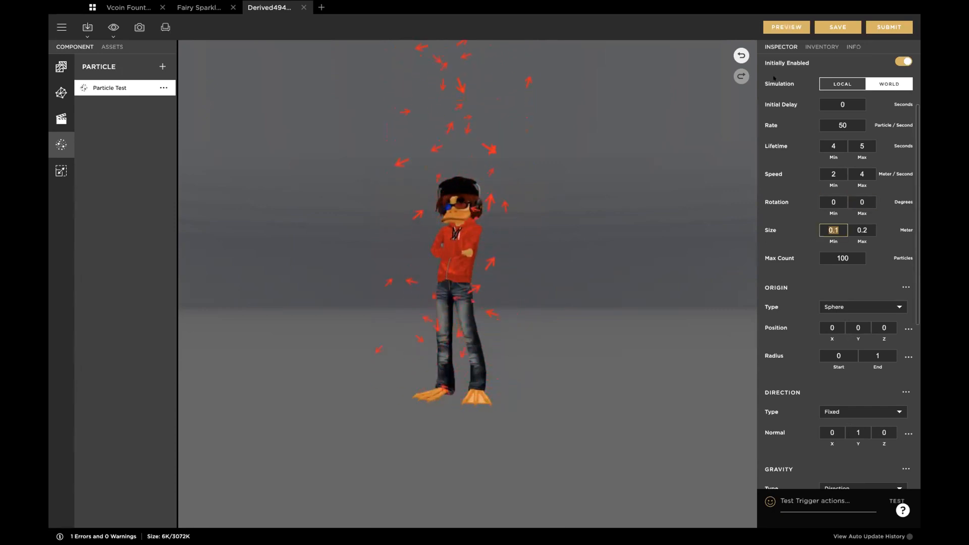
pyautogui.click(786, 27)
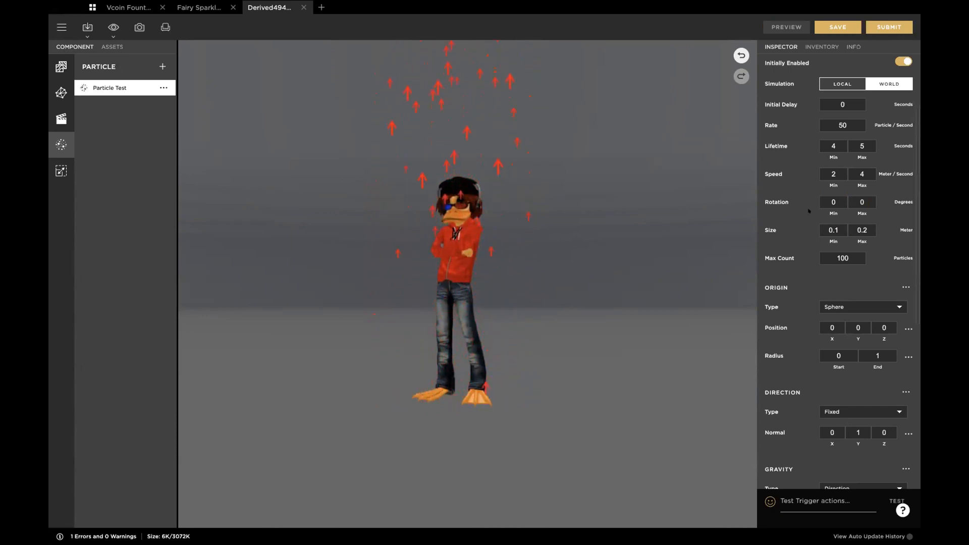
# Step: Set the particle rotation to a minimum of -20 and a maximum of 20 degrees and preview the result
pyautogui.click(835, 202)
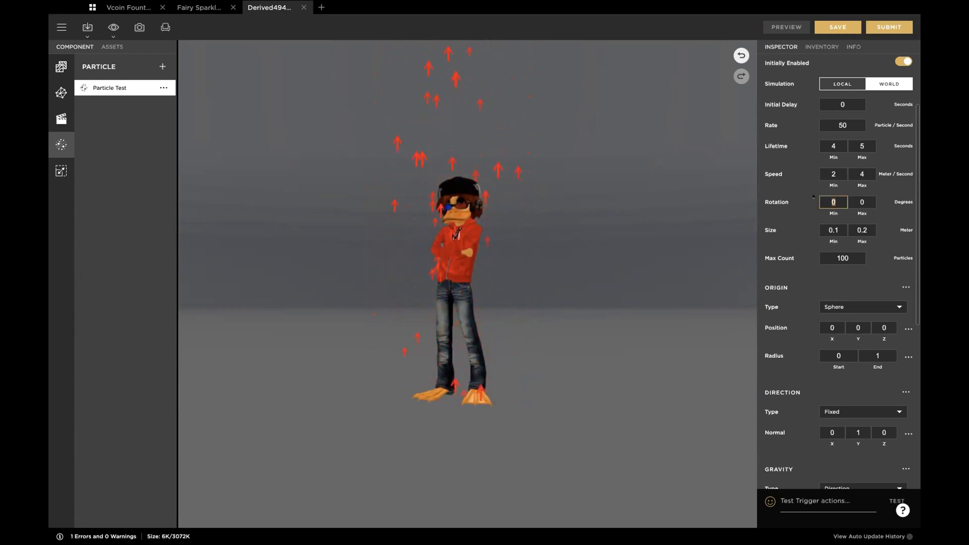
pyautogui.write('-20')
pyautogui.press('Tab')
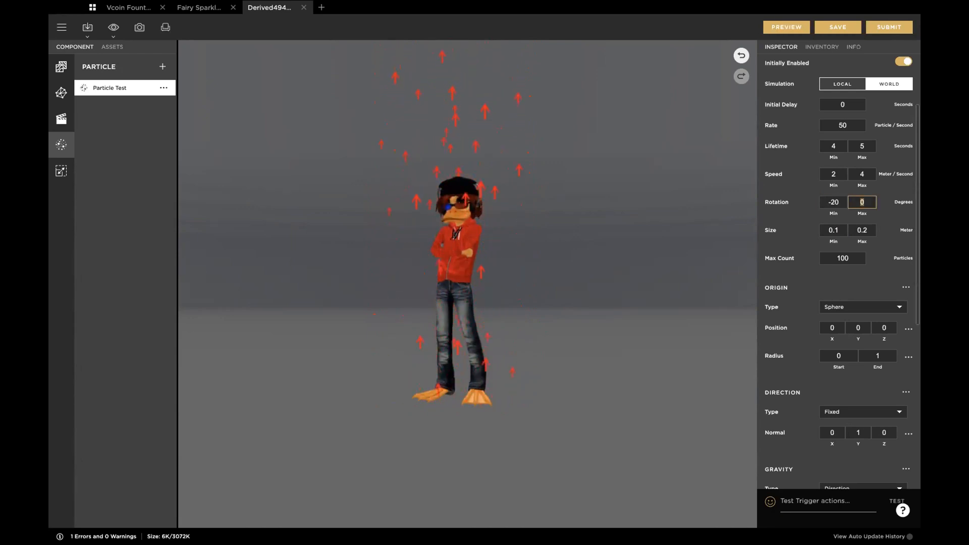
pyautogui.write('20')
pyautogui.press('Tab')
pyautogui.click(773, 30)
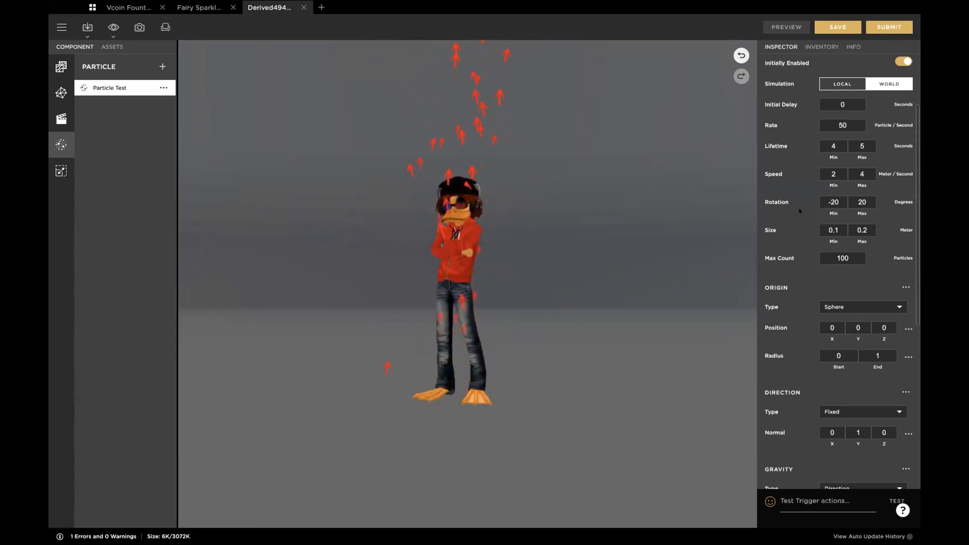
# Step: Set the particle size to a minimum of 0.01 and a maximum of 0.03 meters
pyautogui.click(839, 228)
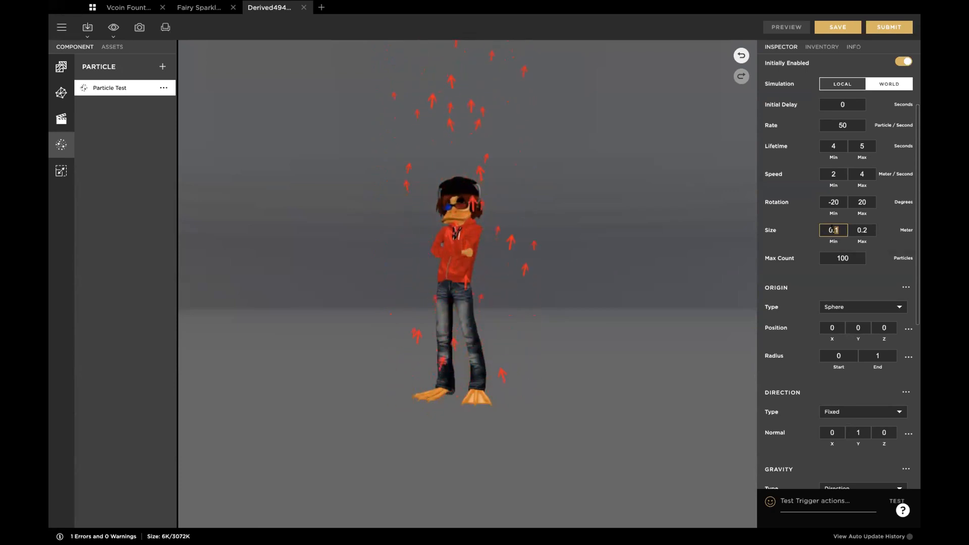
pyautogui.press('BackSpace')
pyautogui.press('BackSpace')
pyautogui.write('.')
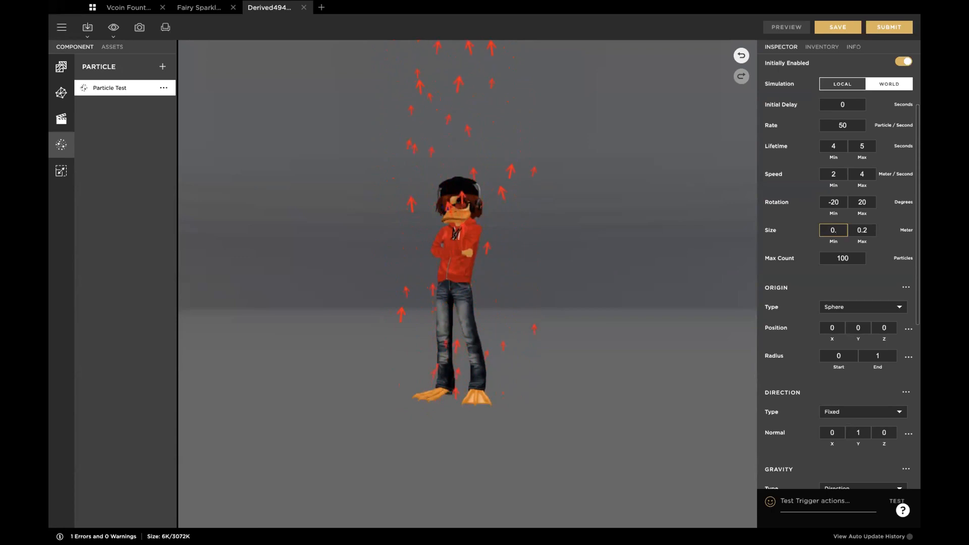
pyautogui.write('01')
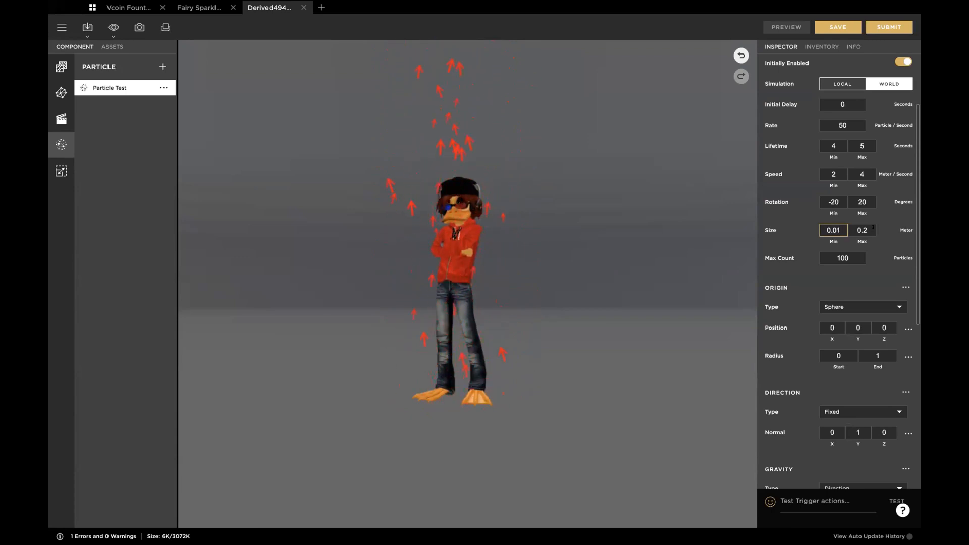
pyautogui.click(872, 228)
pyautogui.press('BackSpace')
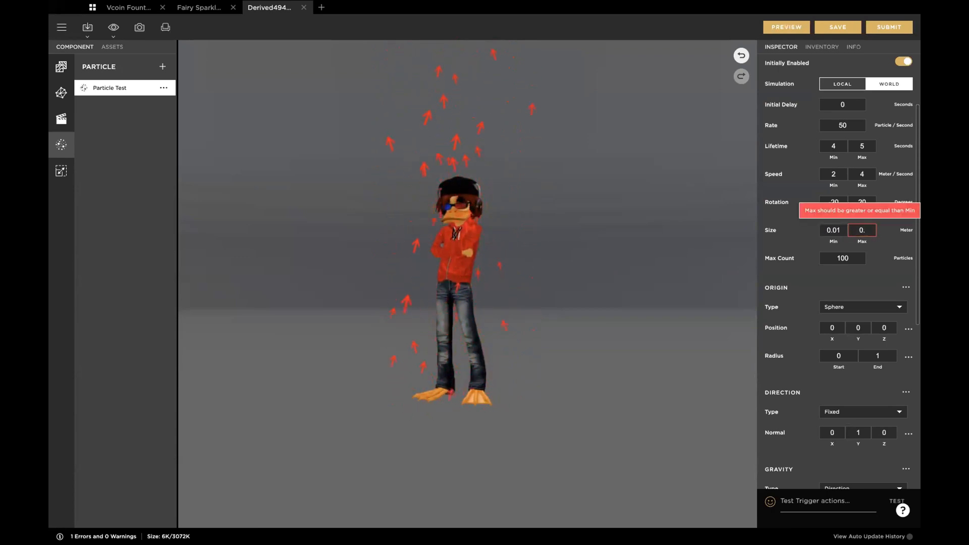
pyautogui.write('03')
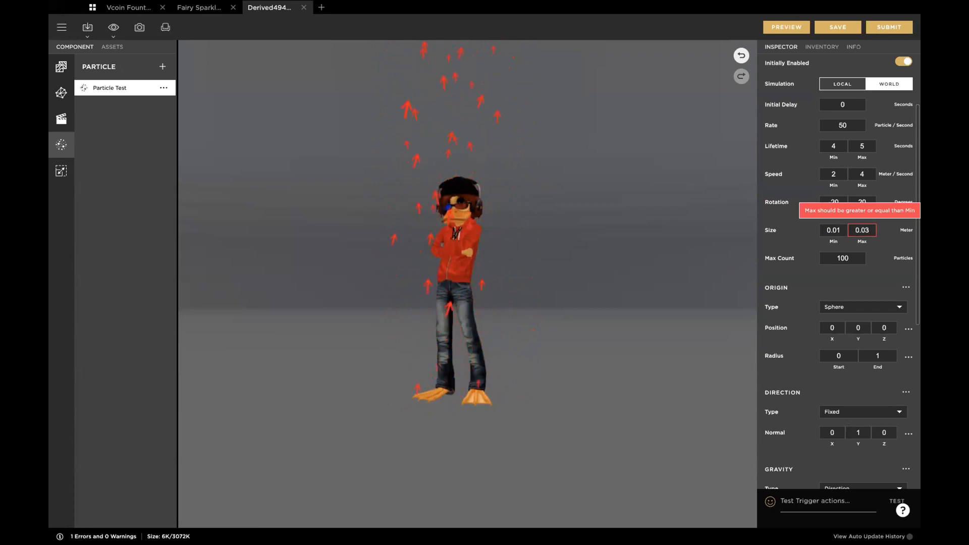
pyautogui.press('Tab')
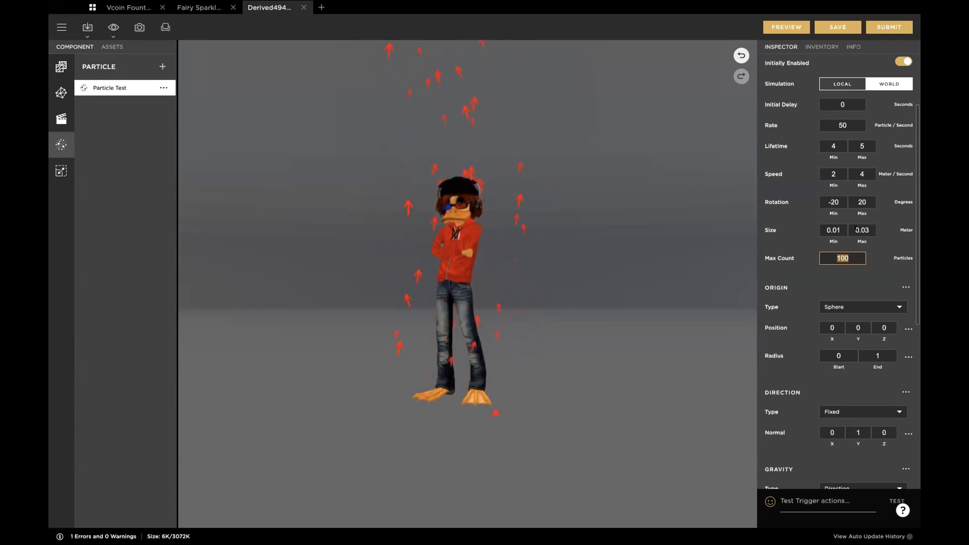
# Step: Set the maximum particle size to 0.09 meters and preview the result
pyautogui.click(869, 231)
pyautogui.press('BackSpace')
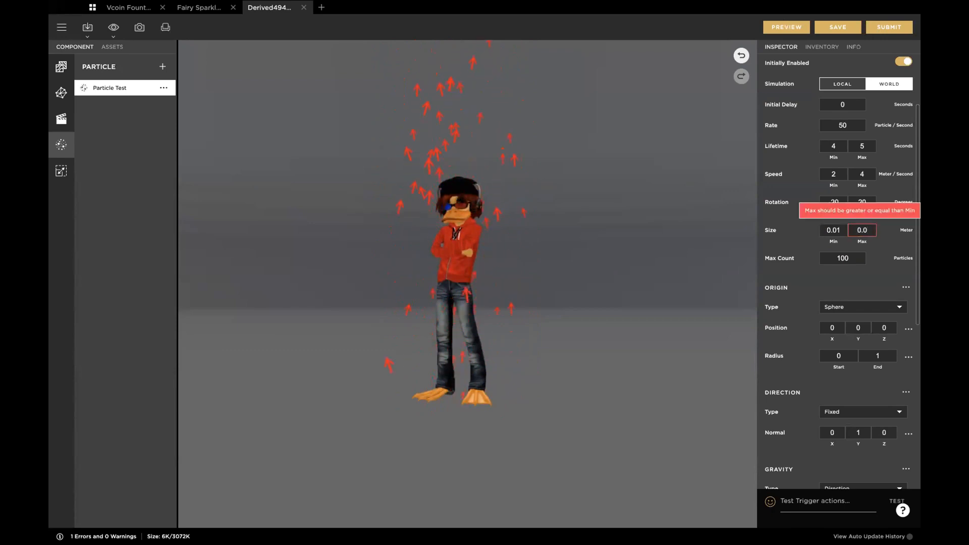
pyautogui.write('9')
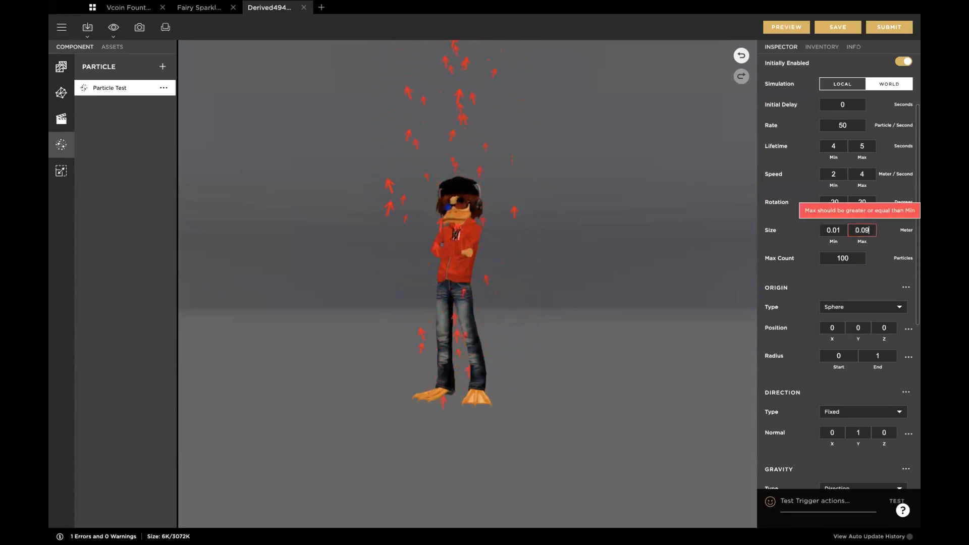
pyautogui.press('Tab')
pyautogui.click(775, 23)
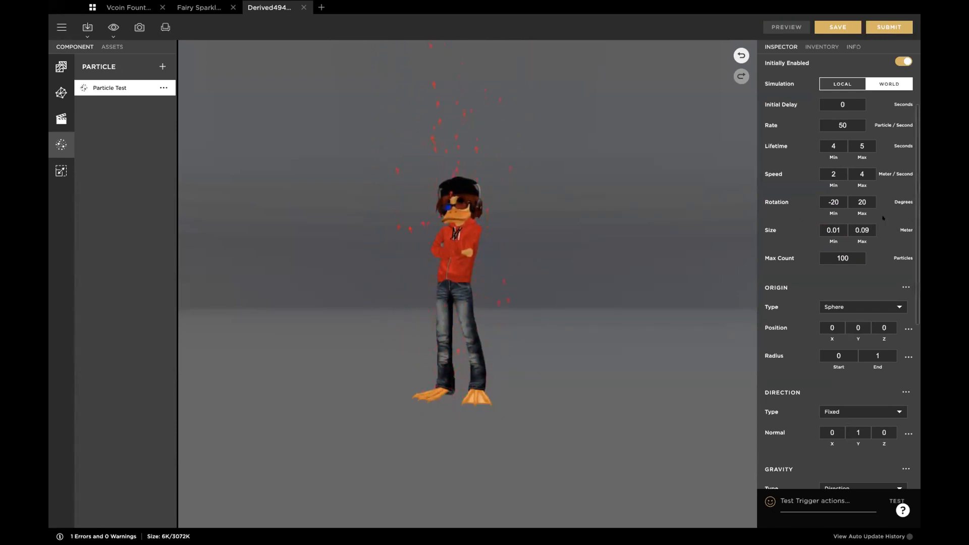
# Step: Set the maximum particle size to 0.5 meters and preview the arrows around the avatar
pyautogui.doubleClick(864, 229)
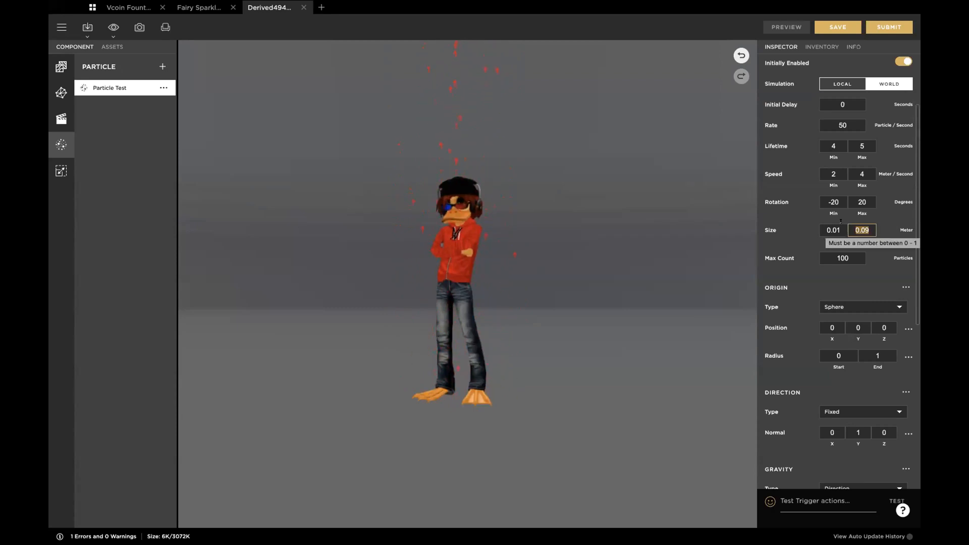
pyautogui.write('0.1')
pyautogui.press('Tab')
pyautogui.click(864, 228)
pyautogui.press('Tab')
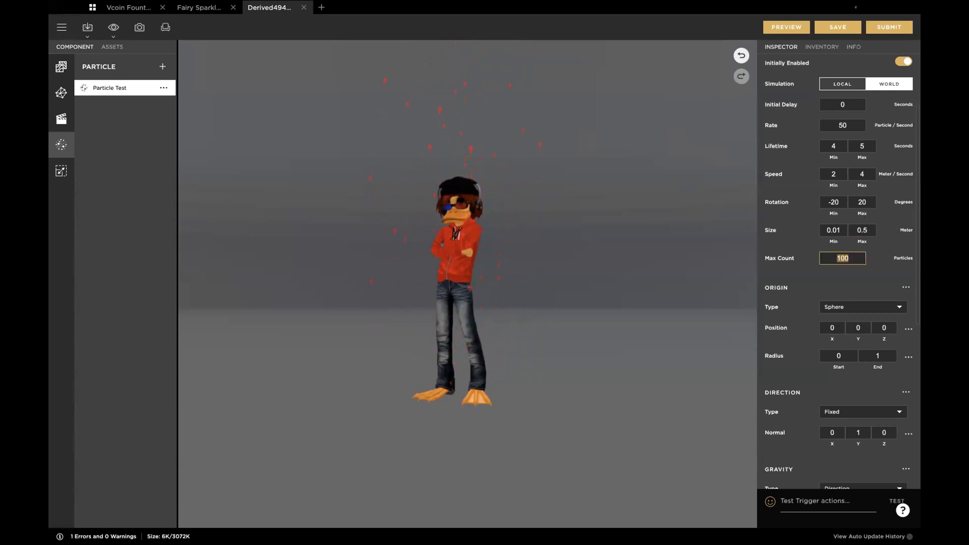
pyautogui.click(786, 27)
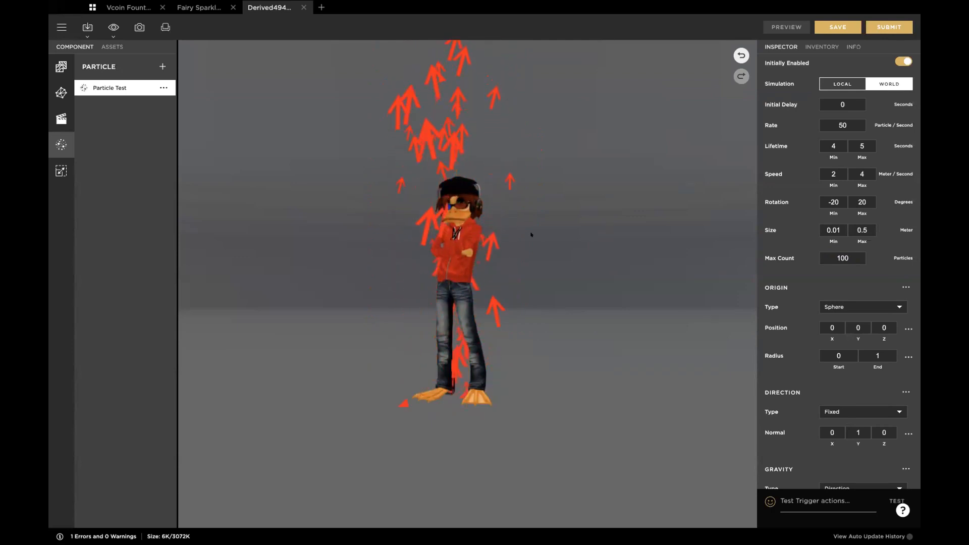
# Step: Set the maximum particle size to 0.05 meters and preview the arrows
pyautogui.click(865, 230)
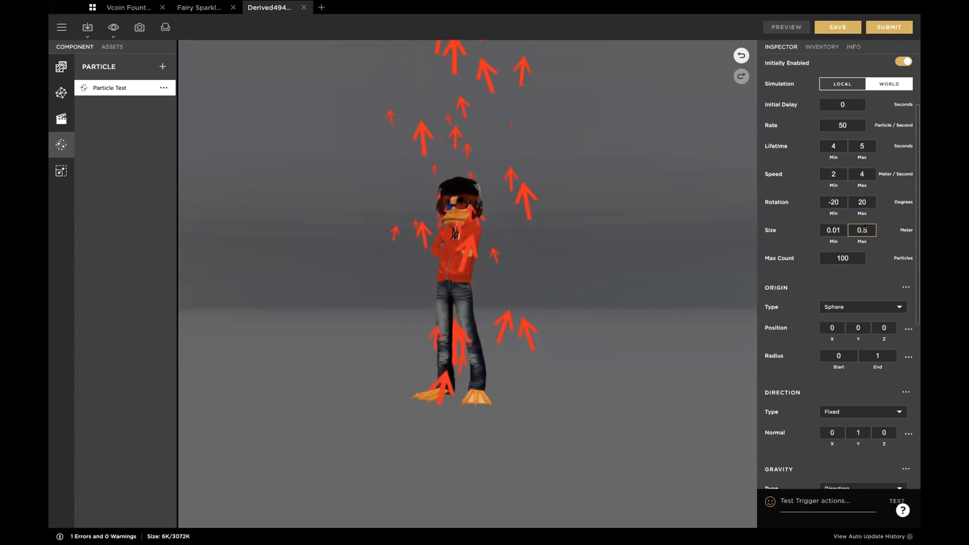
pyautogui.press('BackSpace')
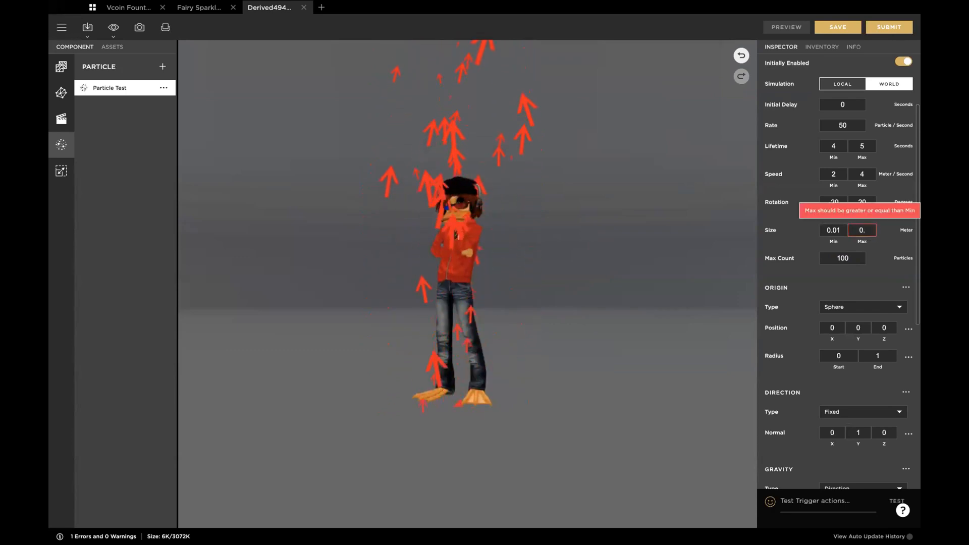
pyautogui.write('.05')
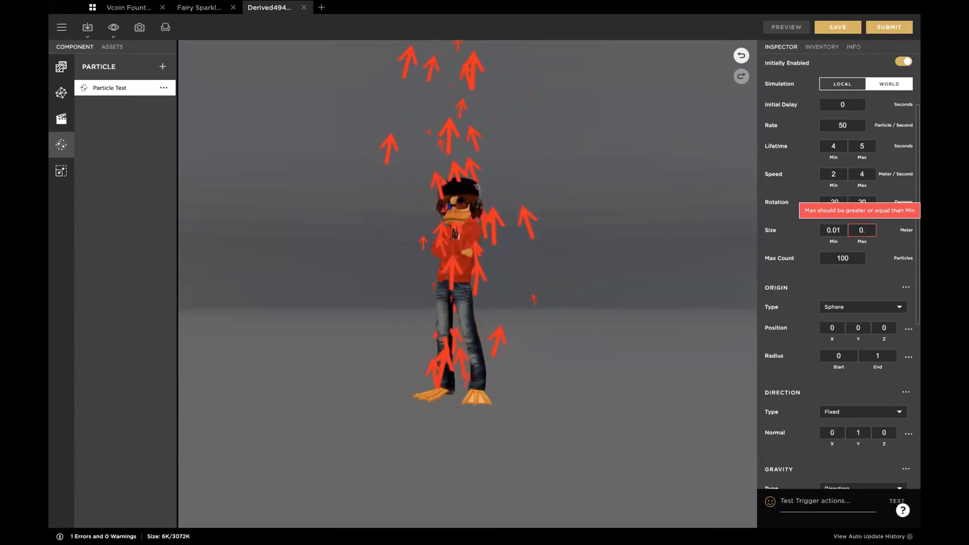
pyautogui.press('Tab')
pyautogui.click(783, 27)
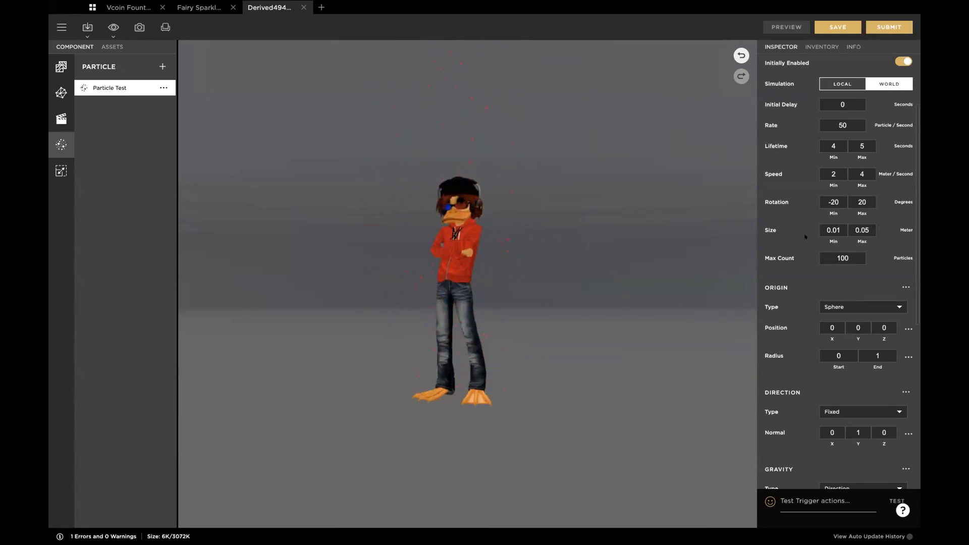
# Step: Set the particle size to a minimum of 0.1 and a maximum of 0.2 meters and preview the result
pyautogui.click(840, 228)
pyautogui.write('0')
pyautogui.press('Tab')
pyautogui.write('0.2')
pyautogui.press('Tab')
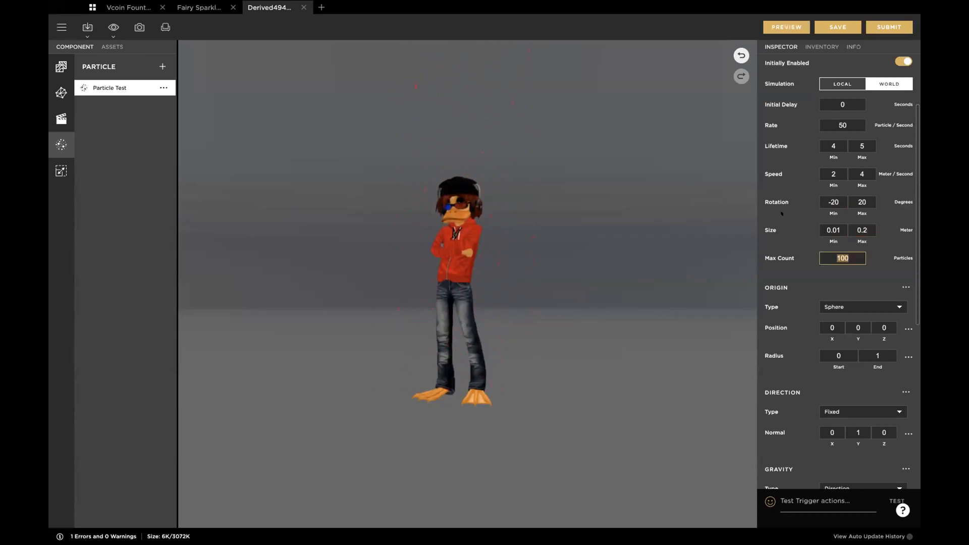
pyautogui.click(839, 221)
pyautogui.press('BackSpace')
pyautogui.press('Tab')
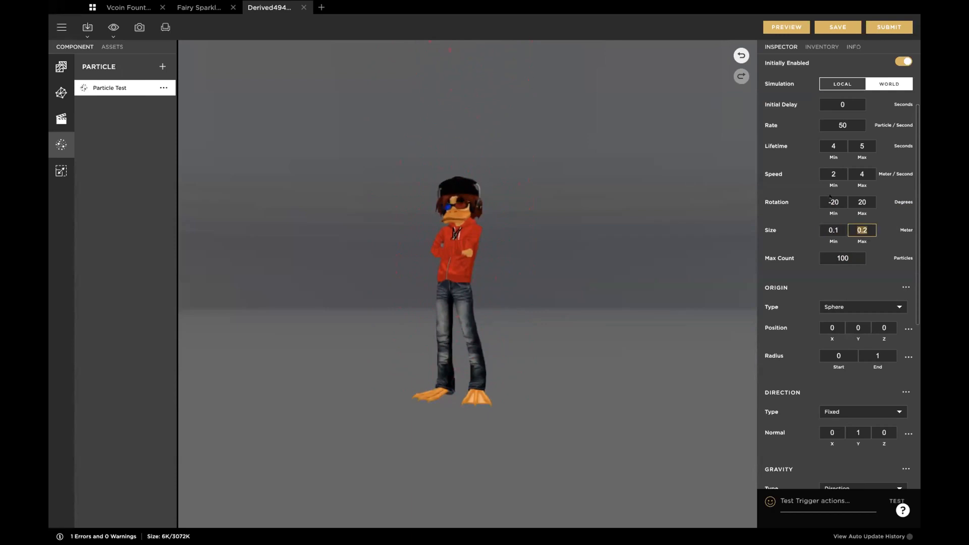
pyautogui.click(786, 27)
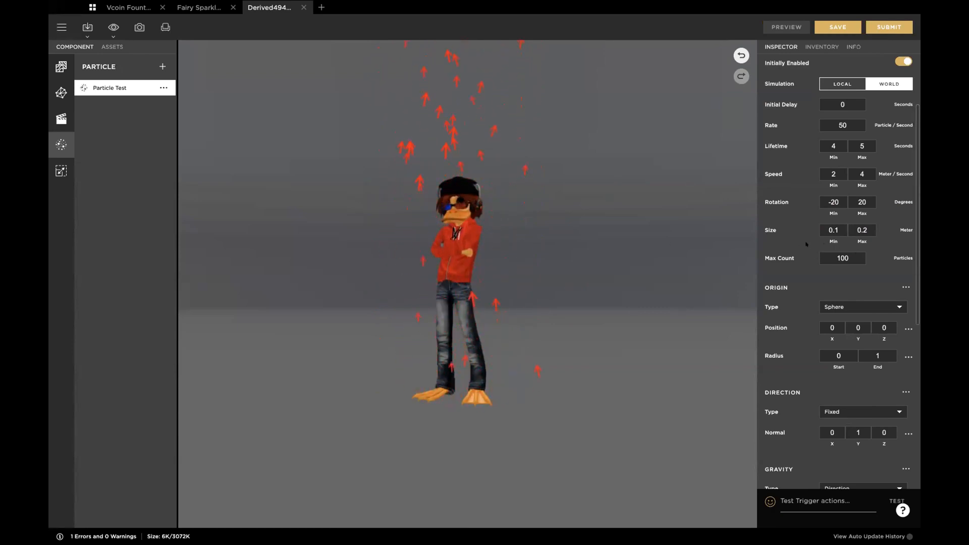
# Step: Set the emission's maximum particle count to 300
pyautogui.scroll(3, 814, 243)
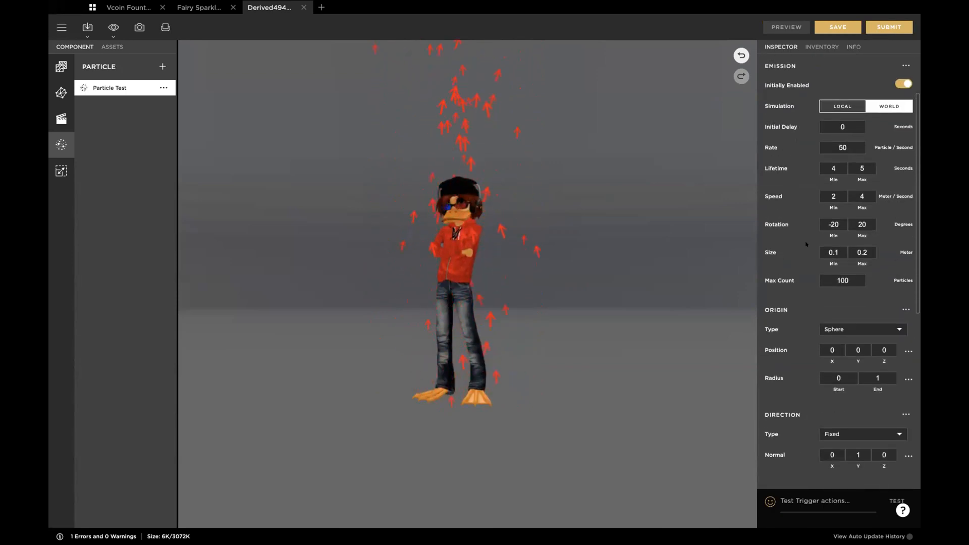
pyautogui.scroll(1, 807, 270)
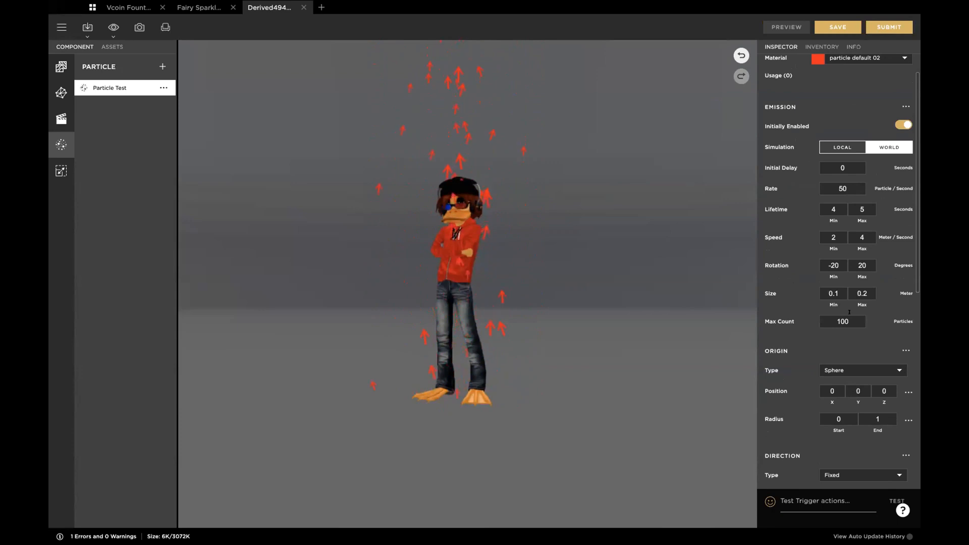
pyautogui.click(830, 319)
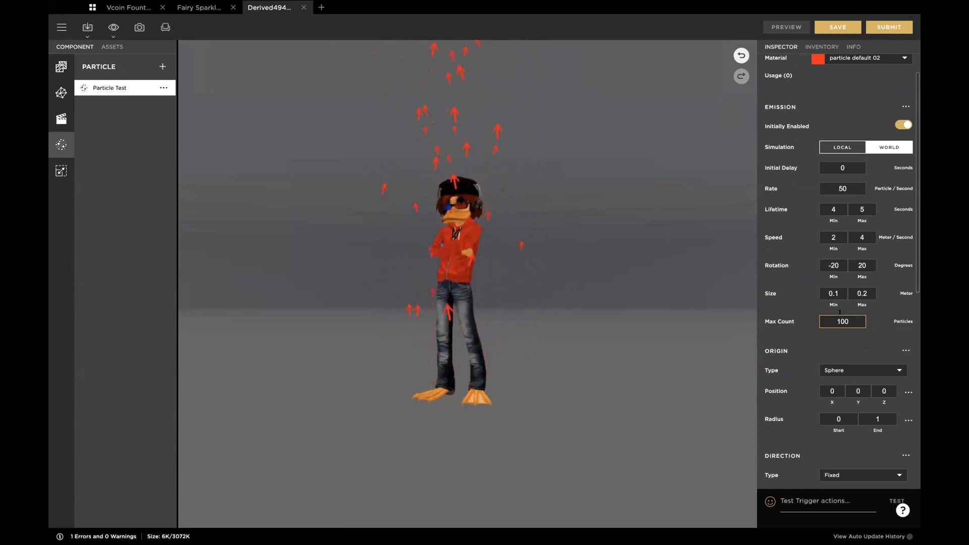
pyautogui.moveTo(847, 321); pyautogui.dragTo(821, 320)
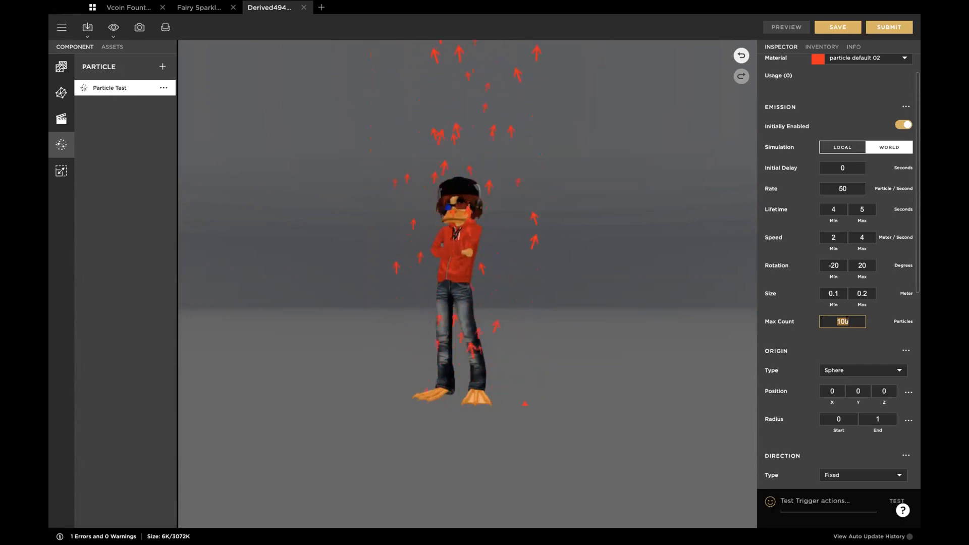
pyautogui.write('301')
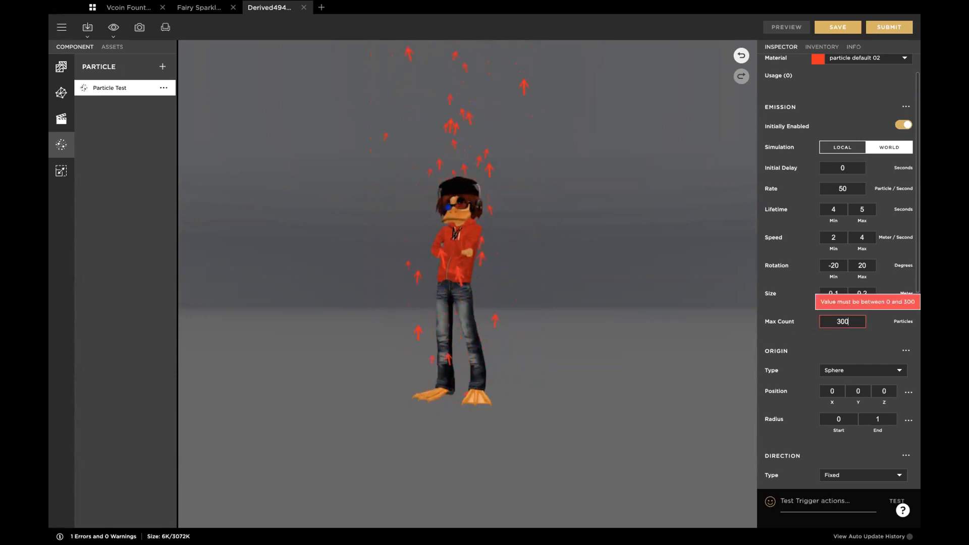
pyautogui.press('Return')
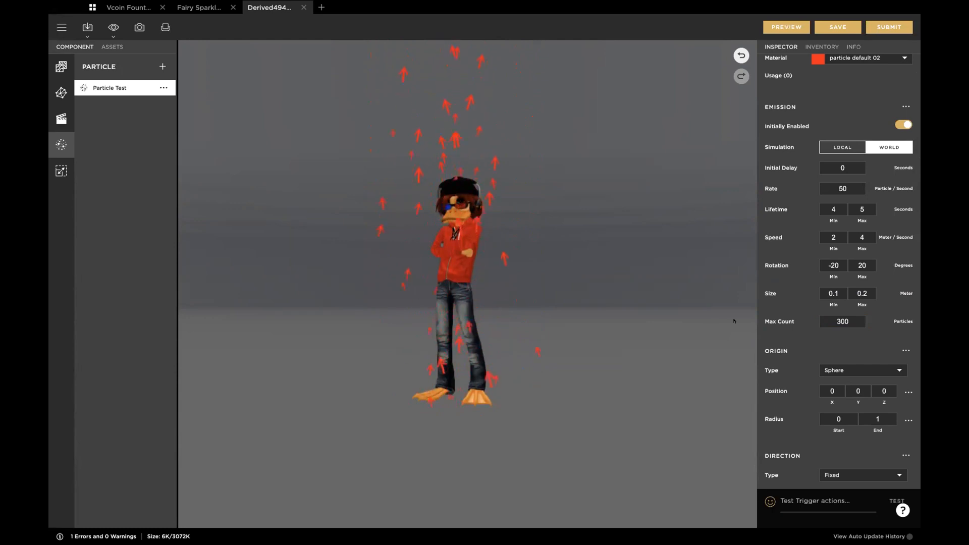
# Step: Set the emission's maximum particle count back to 100
pyautogui.click(840, 185)
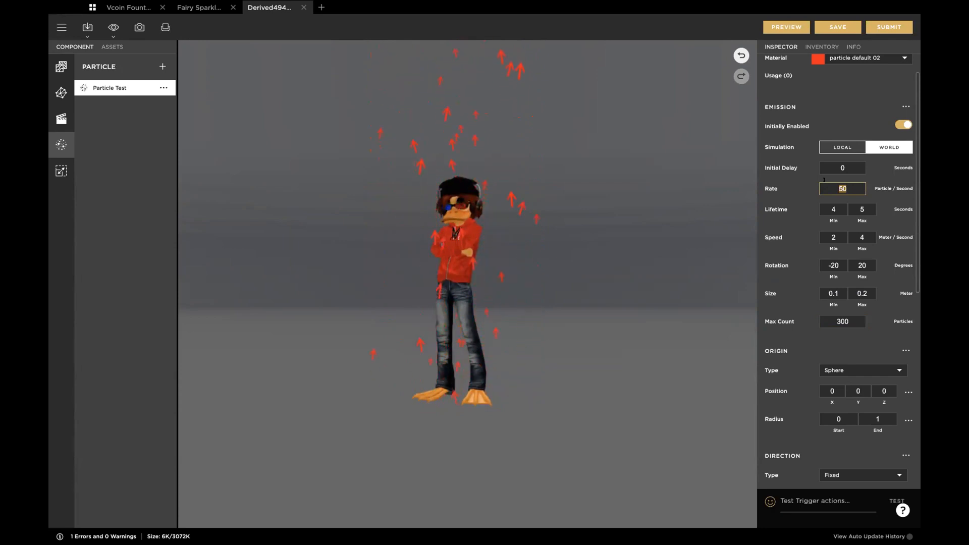
pyautogui.click(839, 320)
pyautogui.doubleClick(839, 319)
pyautogui.write('100')
pyautogui.press('Return')
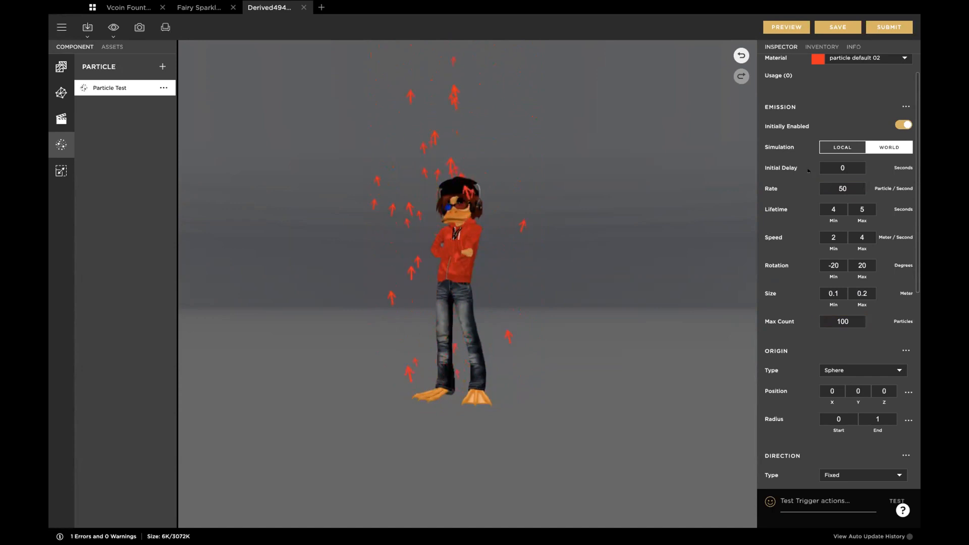
pyautogui.doubleClick(841, 168)
pyautogui.write('101')
pyautogui.press('Tab')
pyautogui.click(846, 167)
pyautogui.doubleClick(846, 167)
pyautogui.write('0')
pyautogui.press('Tab')
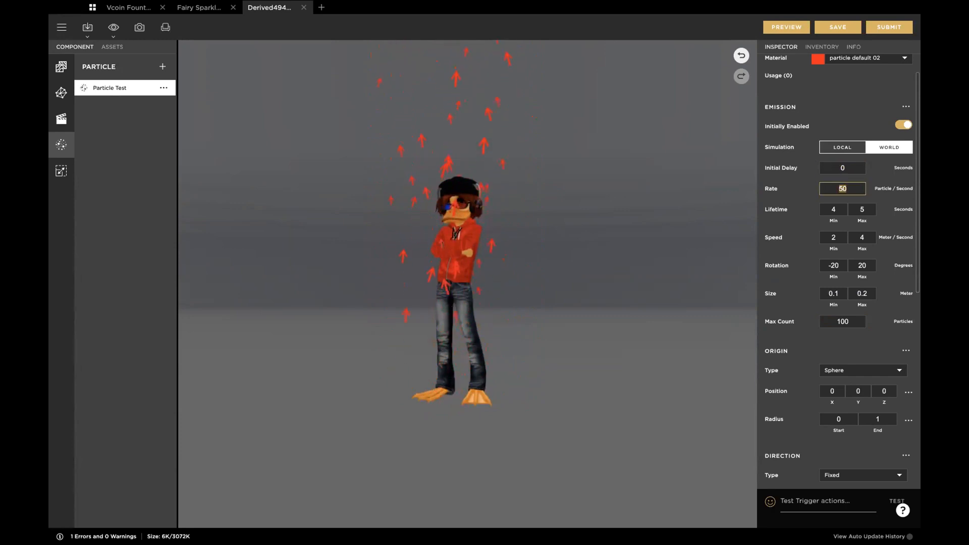
pyautogui.press('Tab')
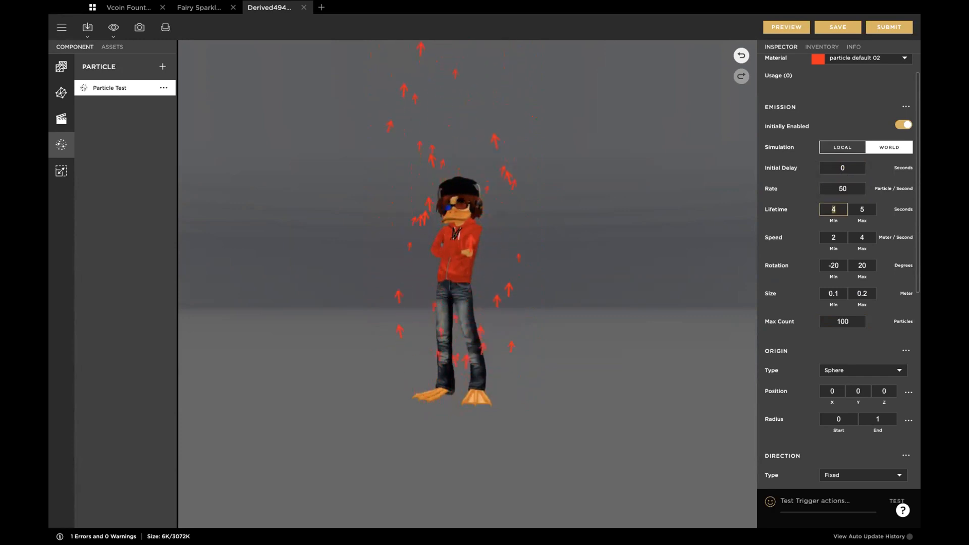
# Step: Try to set the emission rate to 101 particles per second
pyautogui.moveTo(851, 189); pyautogui.dragTo(792, 189)
pyautogui.write('101')
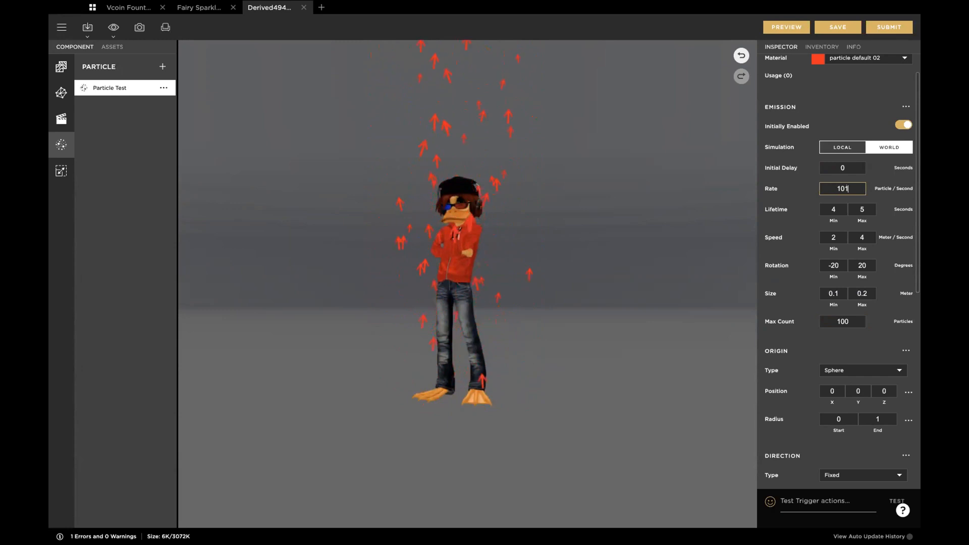
pyautogui.press('Tab')
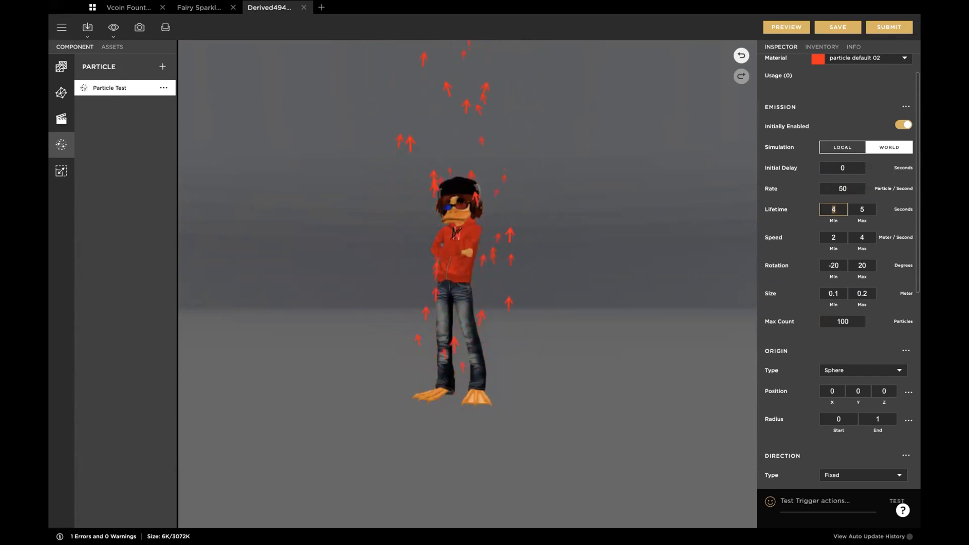
pyautogui.click(846, 188)
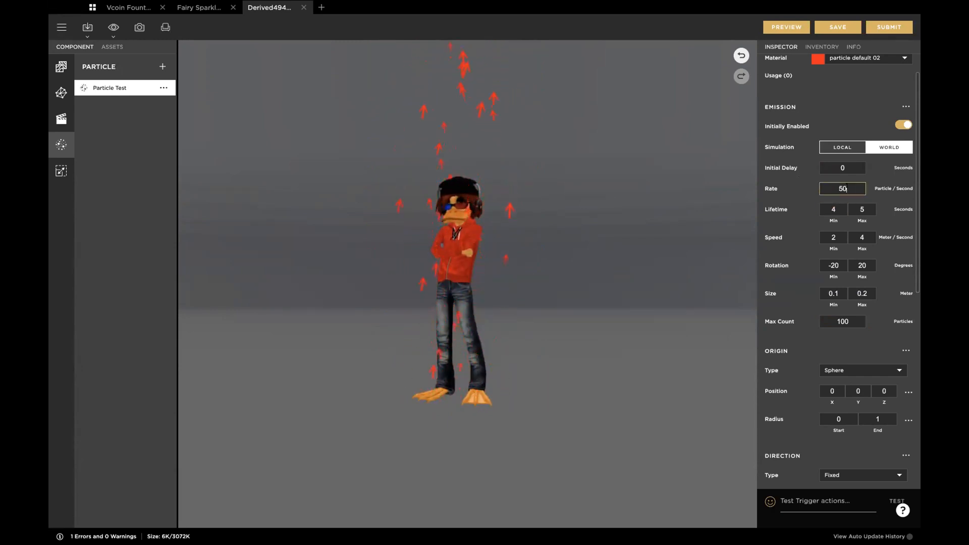
pyautogui.moveTo(846, 188); pyautogui.dragTo(820, 187)
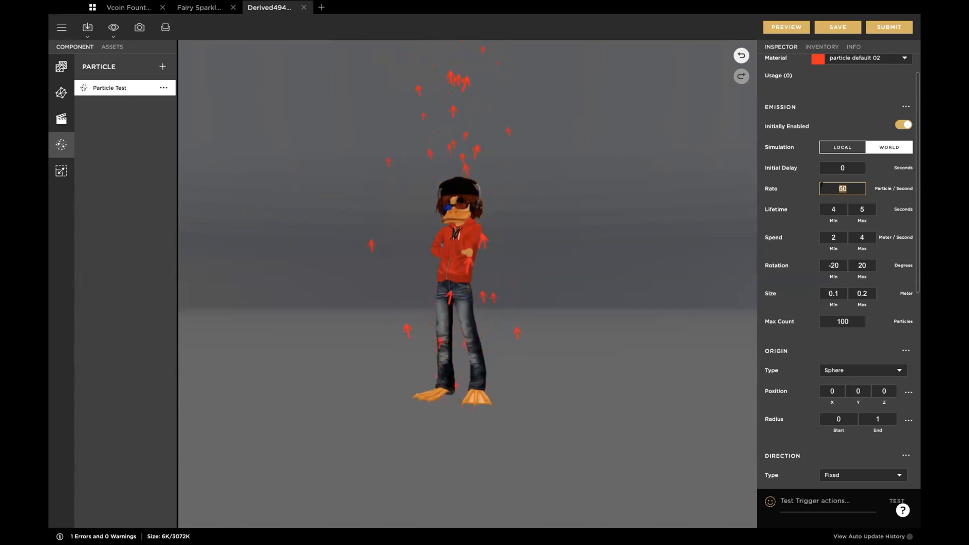
# Step: Set the emission's max count to 300 and its rate to 150 particles per second, and preview the result
pyautogui.moveTo(849, 321); pyautogui.dragTo(827, 321)
pyautogui.write('300')
pyautogui.press('Return')
pyautogui.moveTo(848, 188); pyautogui.dragTo(808, 187)
pyautogui.write('150')
pyautogui.press('Tab')
pyautogui.click(785, 27)
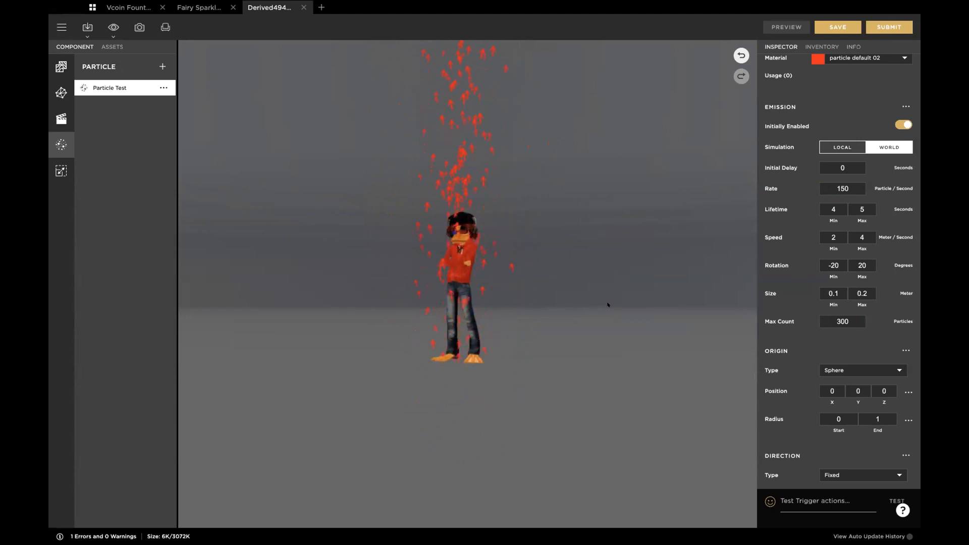
pyautogui.click(679, 358)
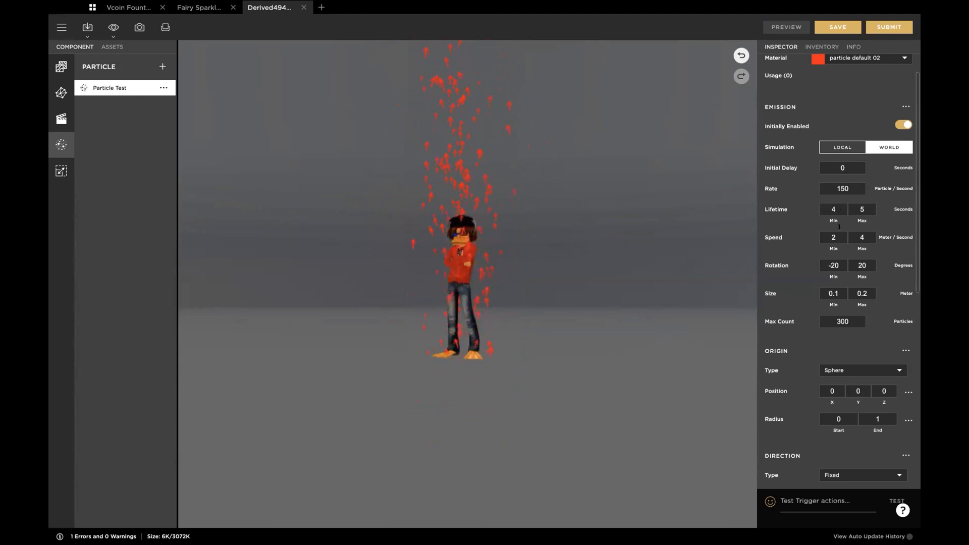
# Step: Set the maximum particle speed to 3 meters per second and preview the result
pyautogui.click(833, 205)
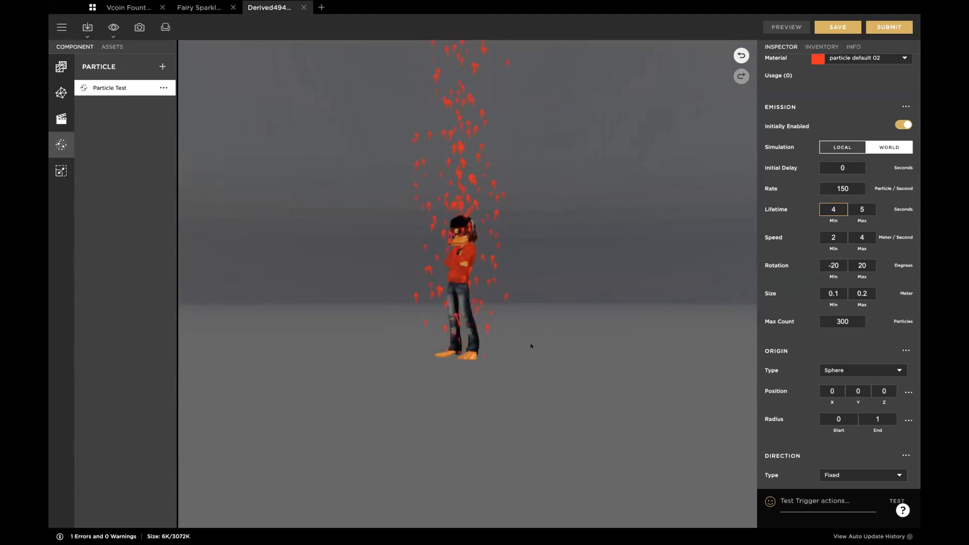
pyautogui.moveTo(558, 362)
pyautogui.mouseDown()
pyautogui.moveTo(547, 339)
pyautogui.moveTo(550, 351)
pyautogui.mouseUp()
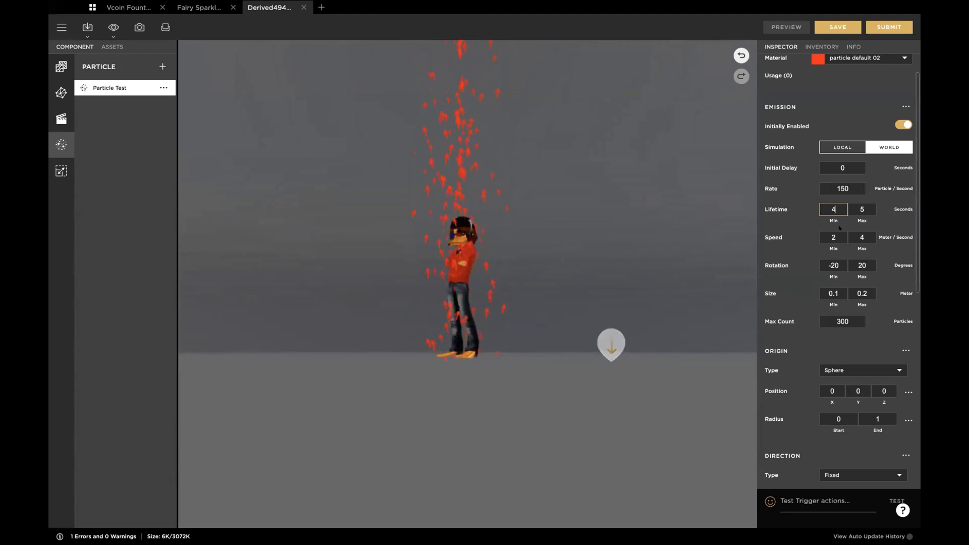
pyautogui.click(822, 237)
pyautogui.doubleClick(860, 237)
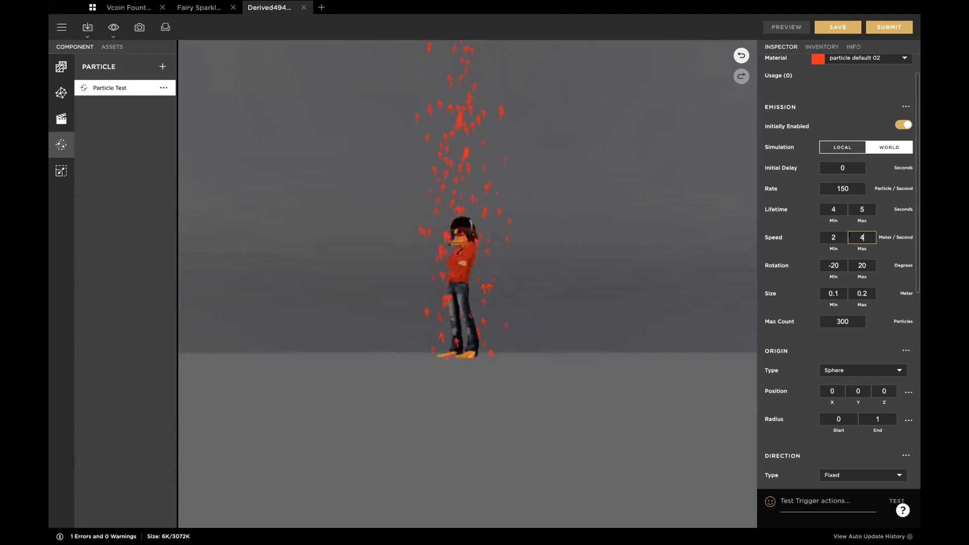
pyautogui.write('2')
pyautogui.press('BackSpace')
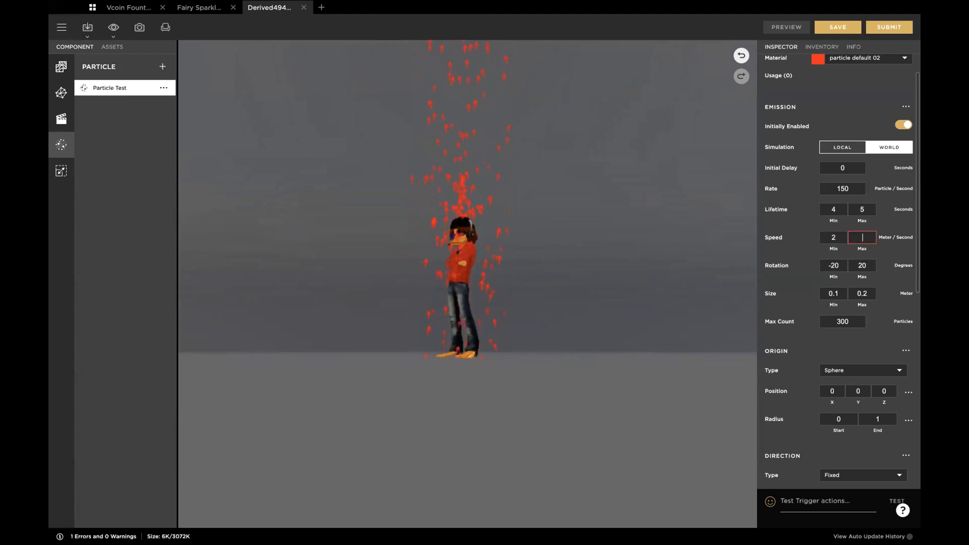
pyautogui.write('3')
pyautogui.press('Tab')
pyautogui.click(785, 25)
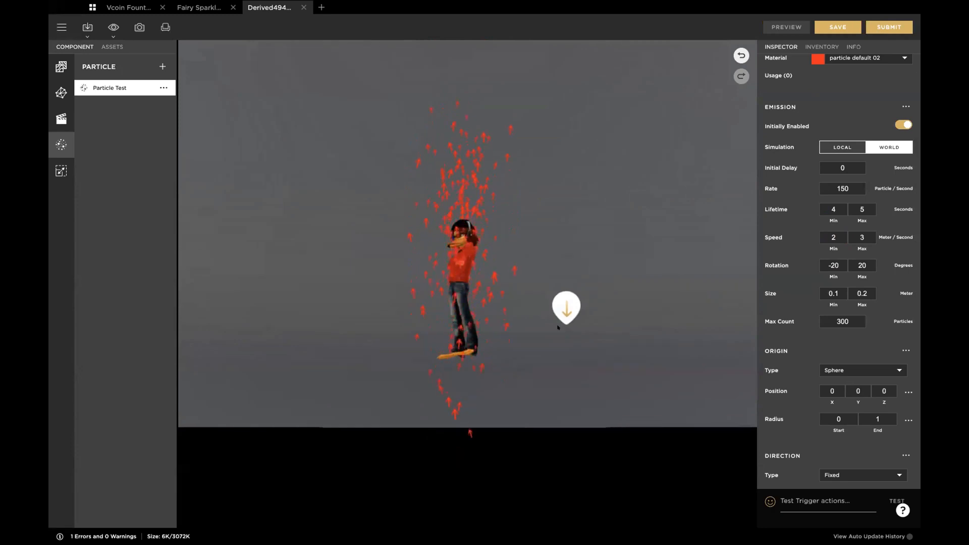
# Step: Set the particle lifetime to a minimum of 2 and a maximum of 3 seconds and preview the result
pyautogui.click(832, 204)
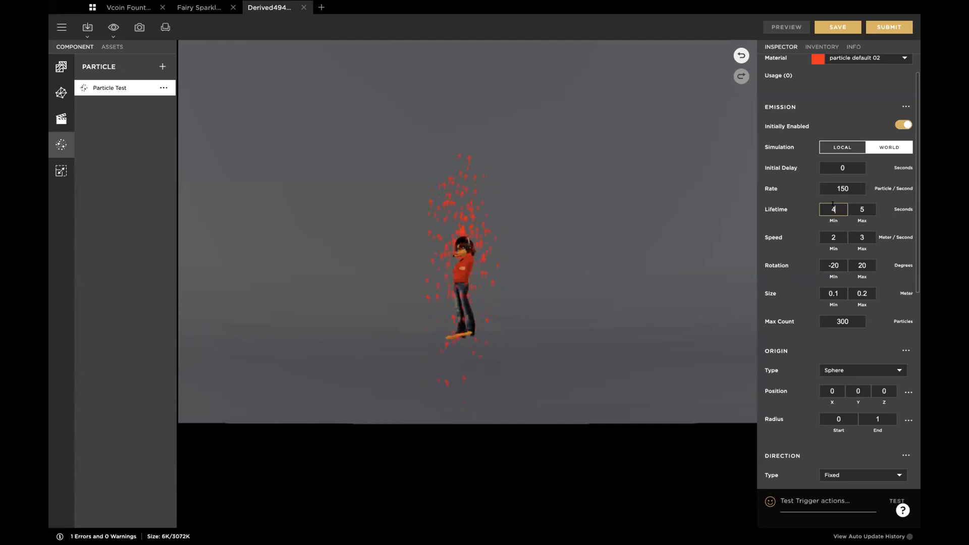
pyautogui.press('BackSpace')
pyautogui.write('2')
pyautogui.press('Tab')
pyautogui.write('3')
pyautogui.click(833, 237)
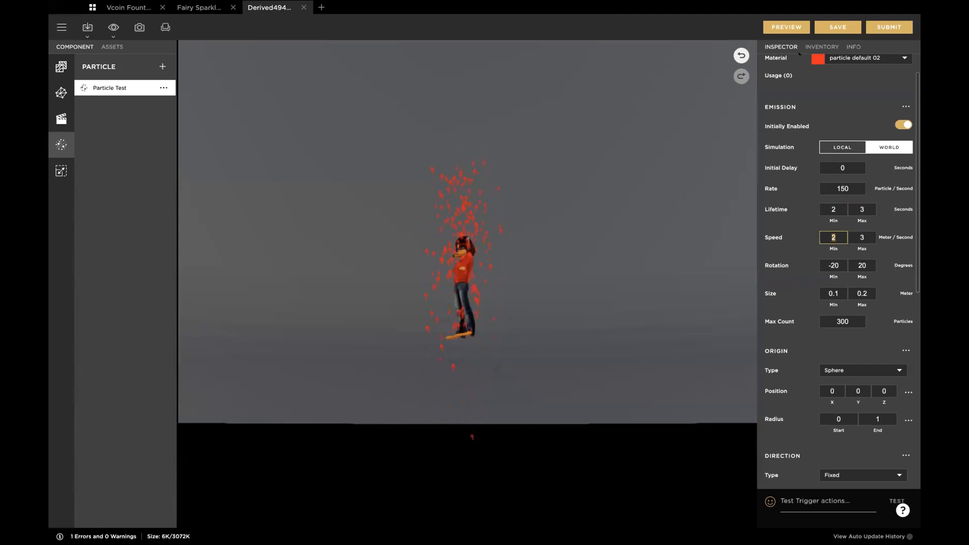
pyautogui.click(786, 27)
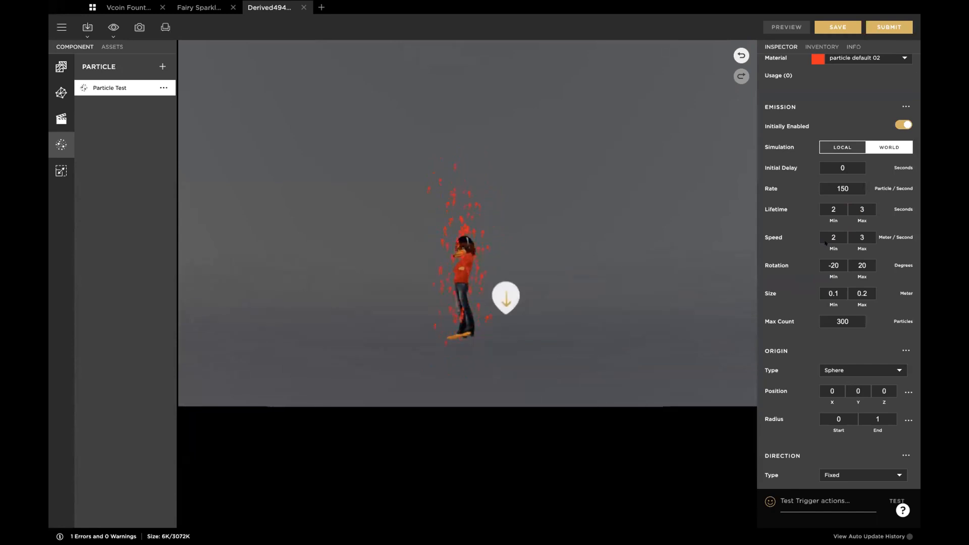
# Step: Set the particle lifetime to a minimum of 3 and a maximum of 4 seconds and preview the result
pyautogui.click(838, 207)
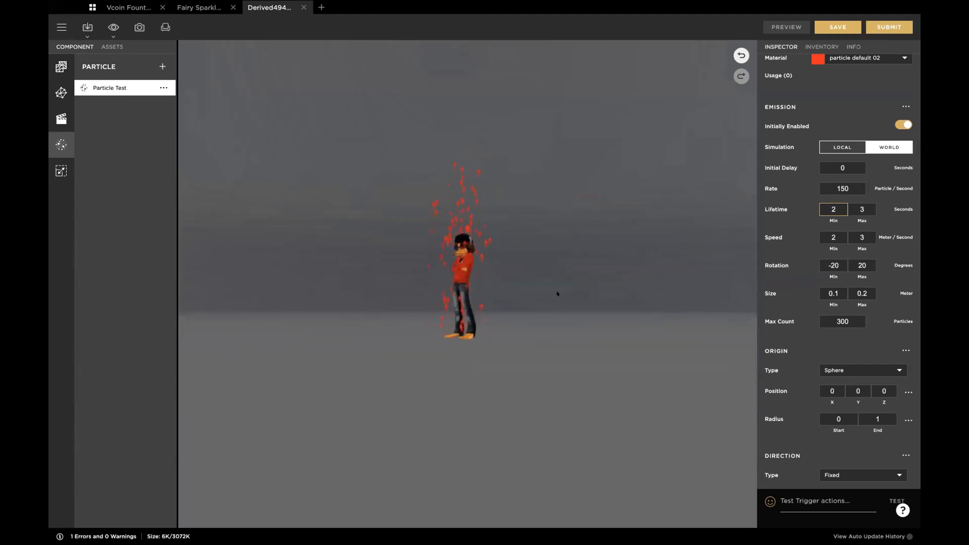
pyautogui.moveTo(568, 328)
pyautogui.mouseDown()
pyautogui.moveTo(563, 354)
pyautogui.moveTo(566, 335)
pyautogui.mouseUp()
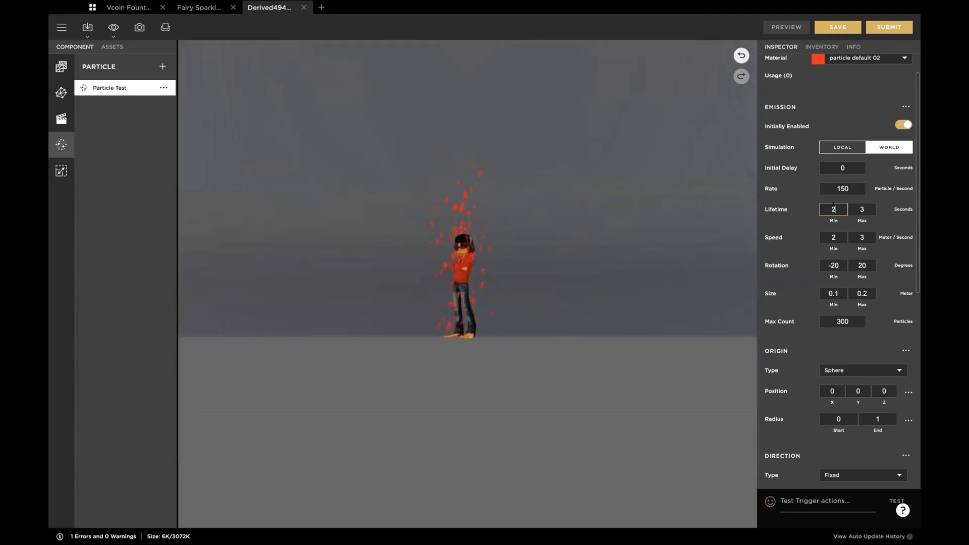
pyautogui.press('BackSpace')
pyautogui.write('3')
pyautogui.press('Tab')
pyautogui.write('4')
pyautogui.press('Tab')
pyautogui.click(786, 27)
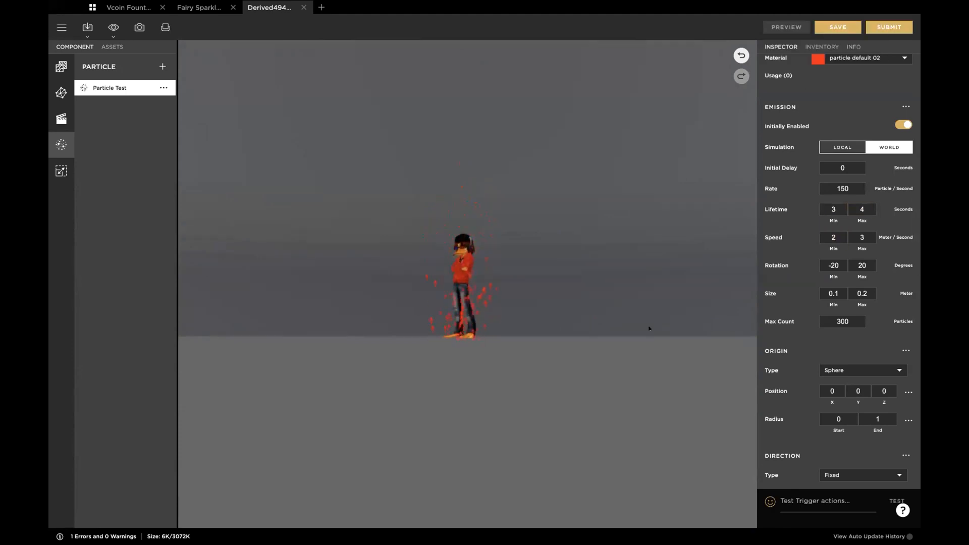
# Step: Set the Y position of the particle origin to 2 and preview the raised emission
pyautogui.scroll(-5, 787, 344)
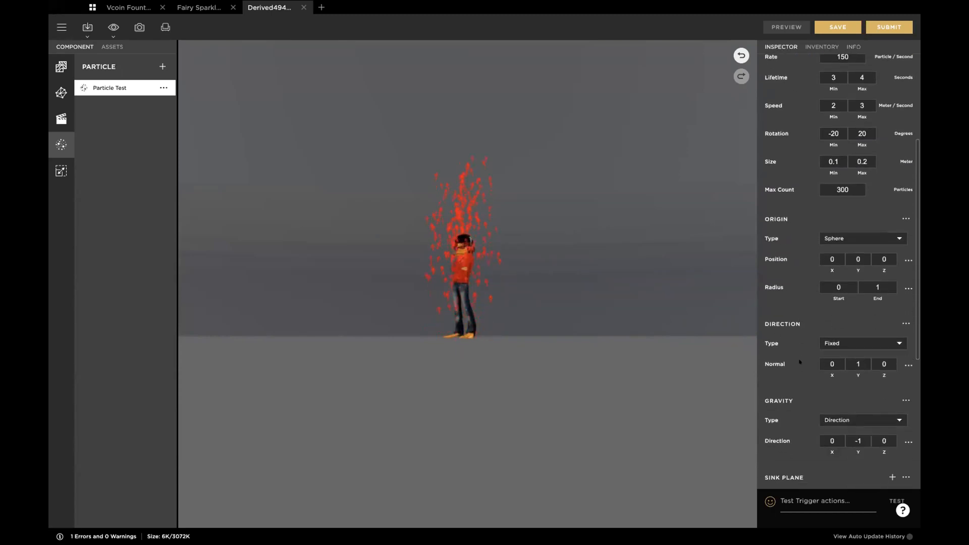
pyautogui.scroll(2, 799, 361)
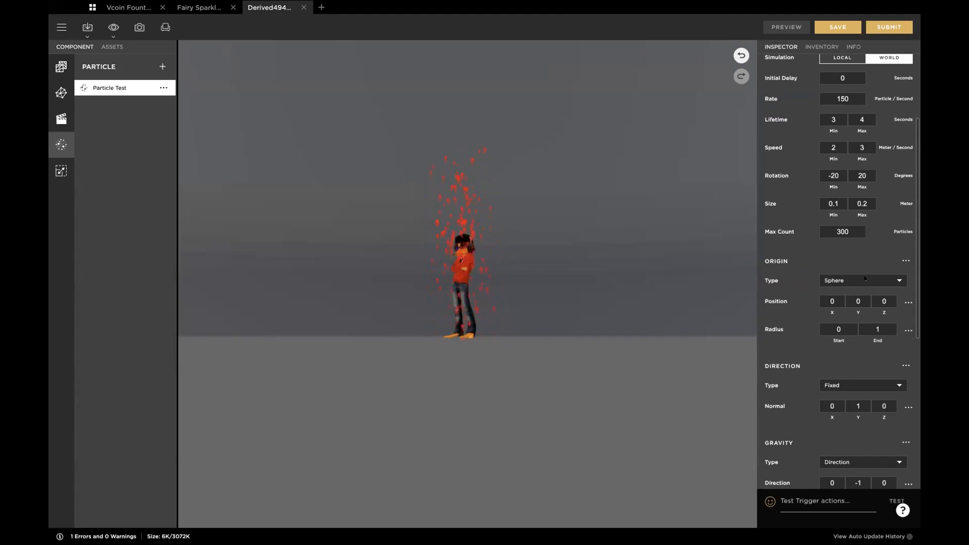
pyautogui.scroll(3, 575, 292)
pyautogui.moveTo(534, 201); pyautogui.dragTo(566, 227)
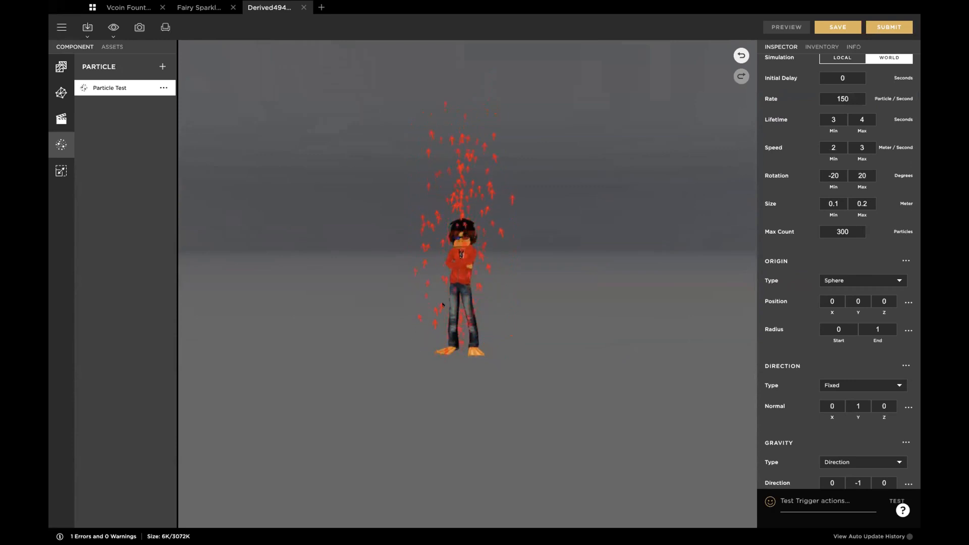
pyautogui.moveTo(551, 254); pyautogui.dragTo(517, 277)
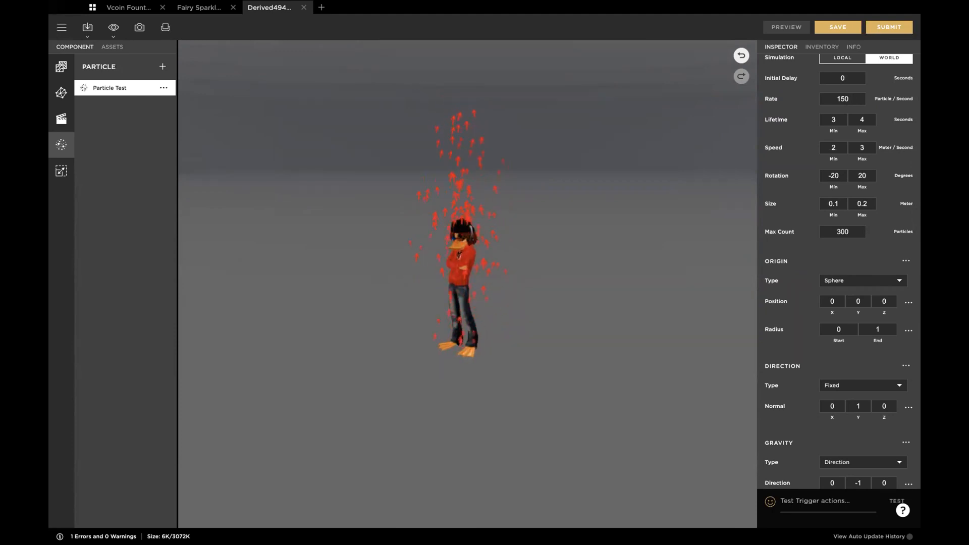
pyautogui.moveTo(614, 301); pyautogui.dragTo(633, 286)
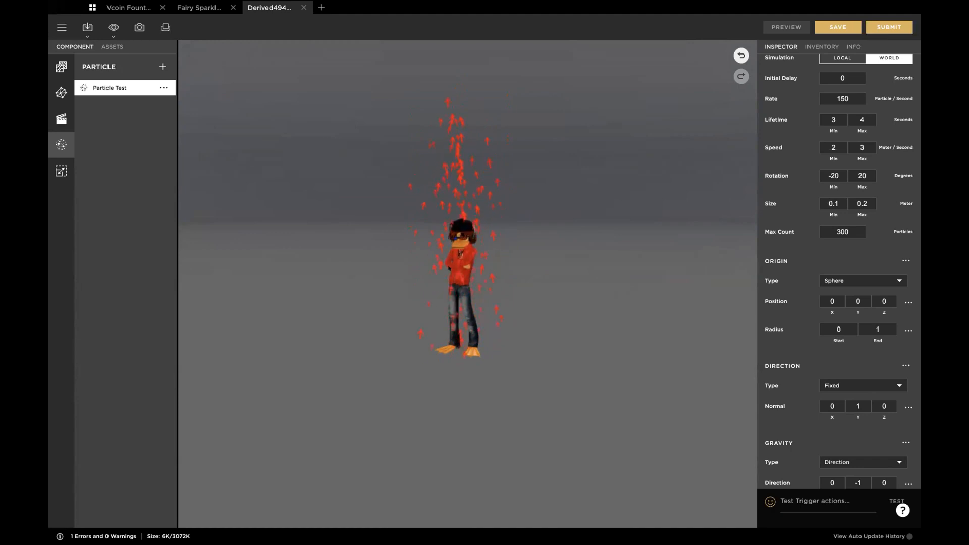
pyautogui.click(858, 297)
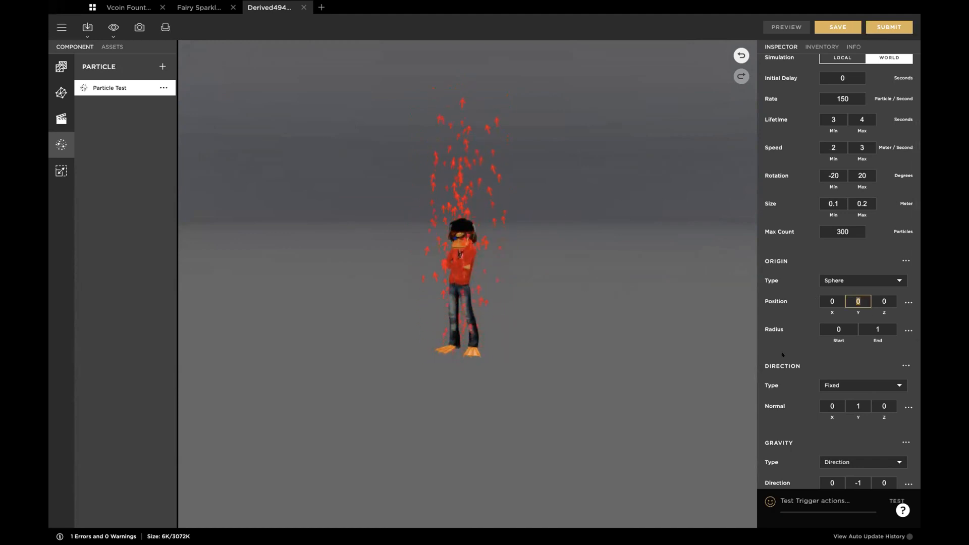
pyautogui.write('2')
pyautogui.press('Tab')
pyautogui.click(786, 27)
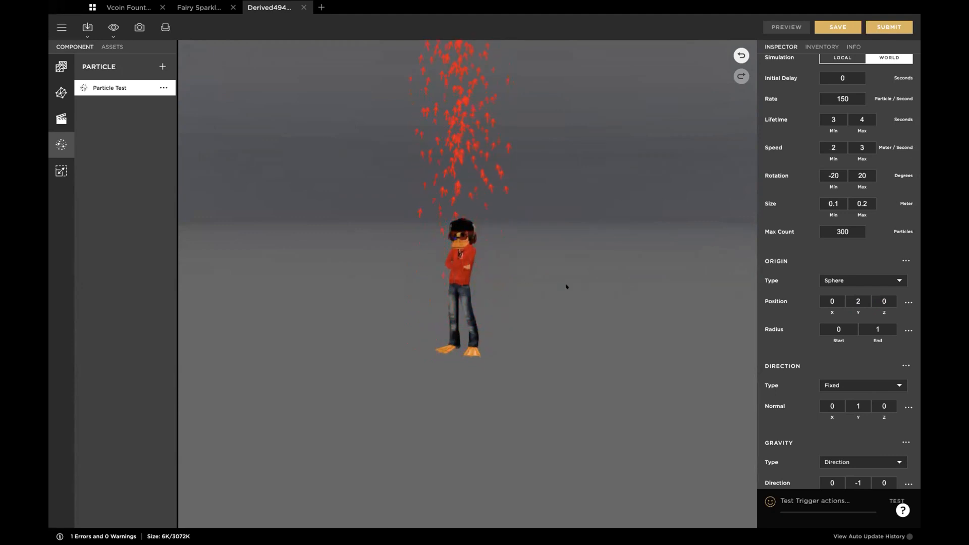
# Step: Set the Y position of the particle origin back to 0 and preview the result
pyautogui.click(856, 301)
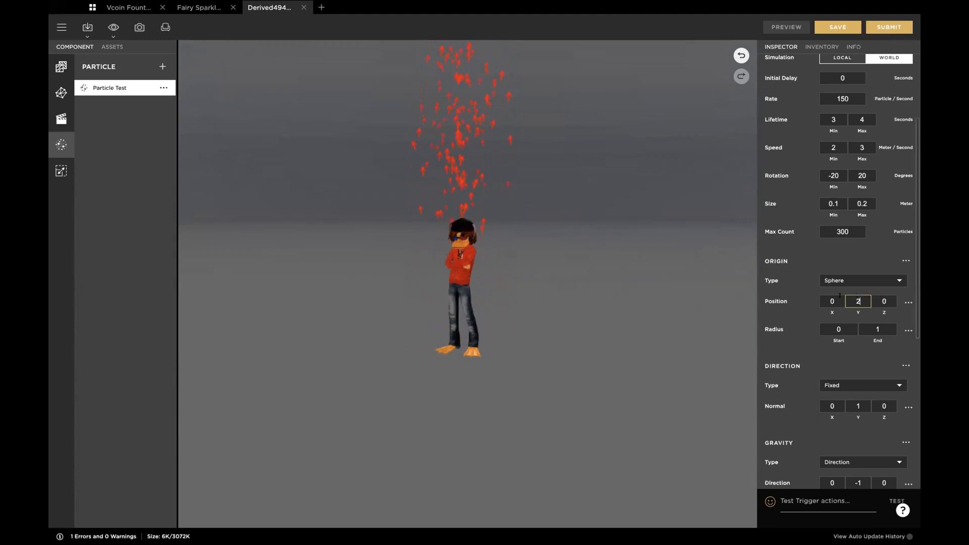
pyautogui.write('0')
pyautogui.press('Tab')
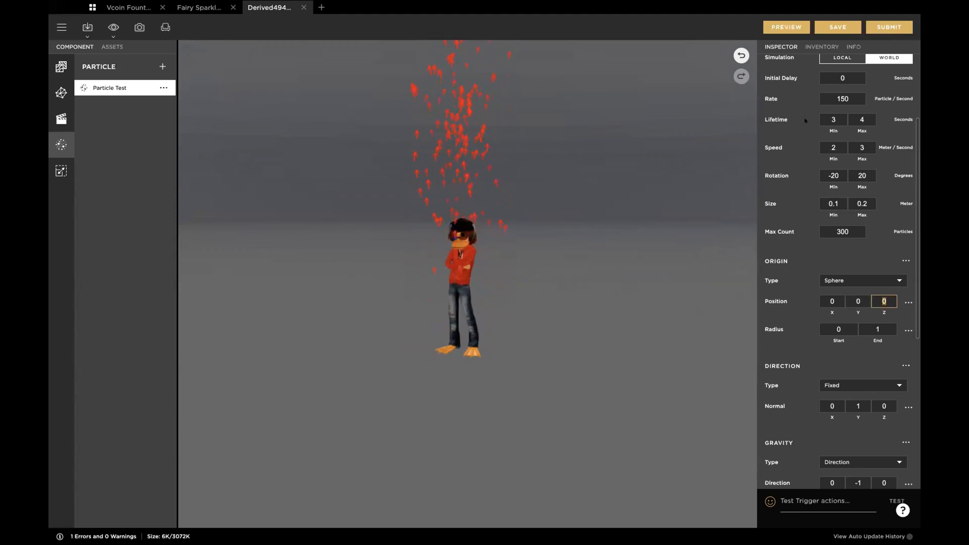
pyautogui.click(787, 27)
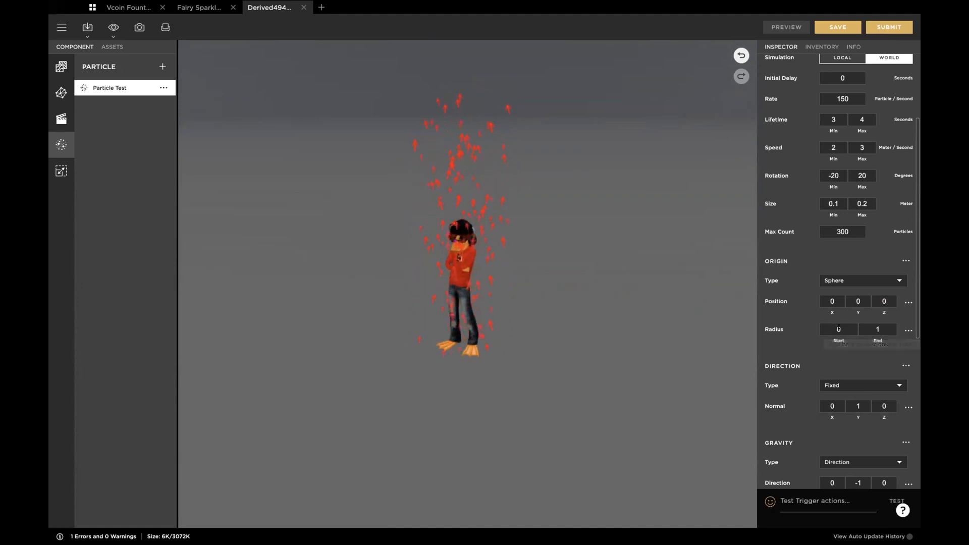
# Step: Set the end radius of the spherical origin to 0.1 and preview the result
pyautogui.click(874, 323)
pyautogui.write('0')
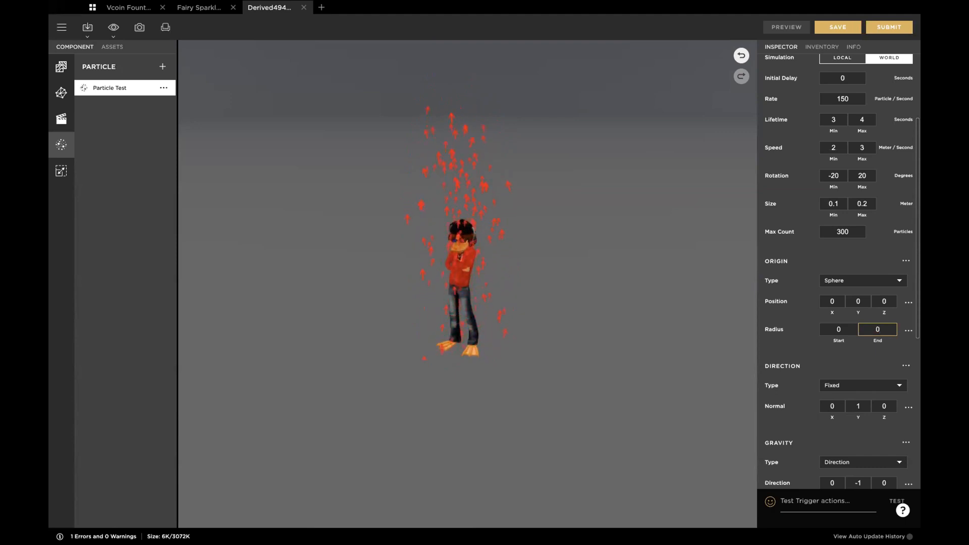
pyautogui.write('.1')
pyautogui.press('Return')
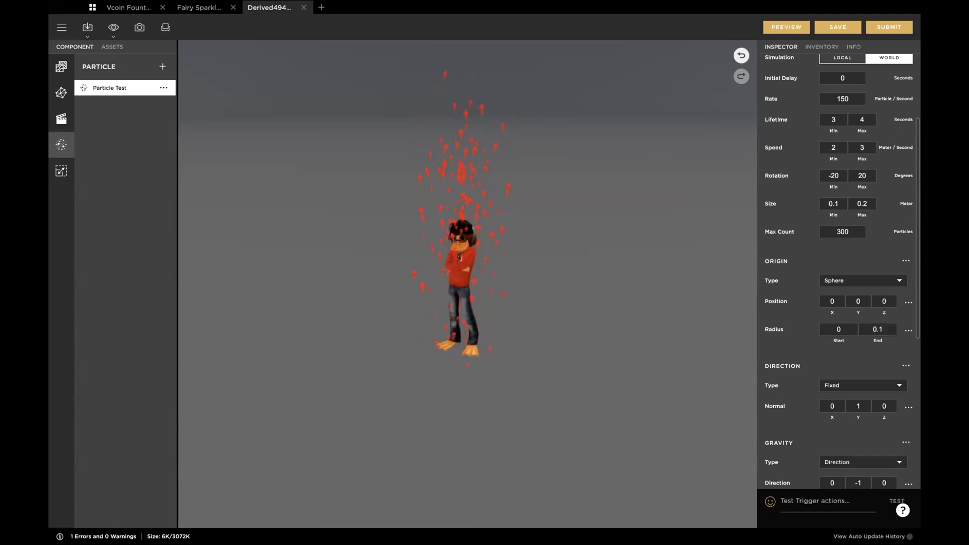
pyautogui.click(786, 26)
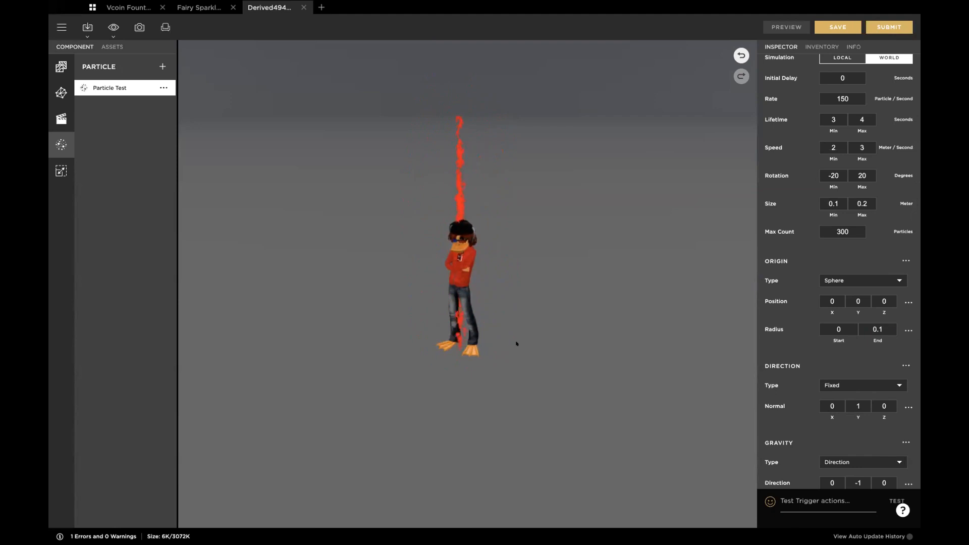
# Step: Set the end radius of the spherical origin back to 1 and preview the result
pyautogui.click(864, 323)
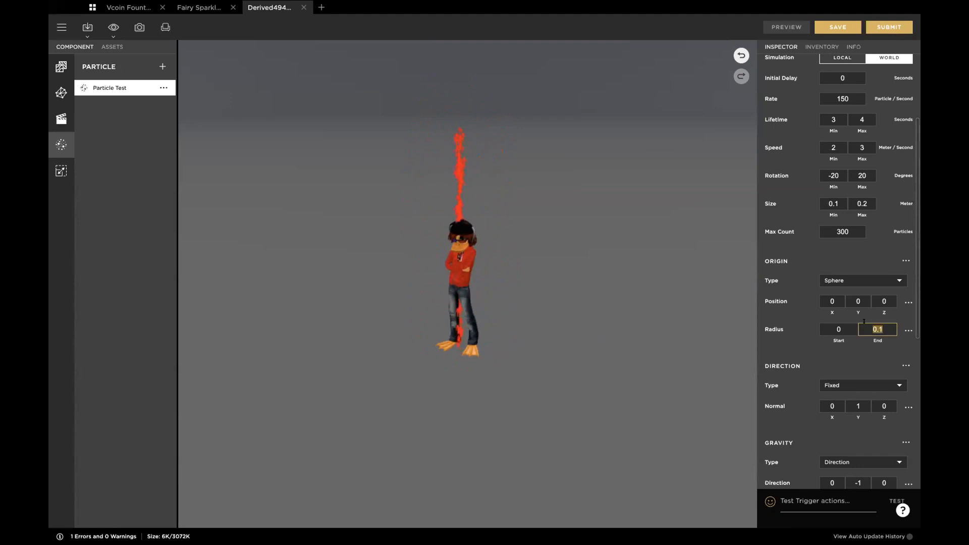
pyautogui.write('1')
pyautogui.press('Return')
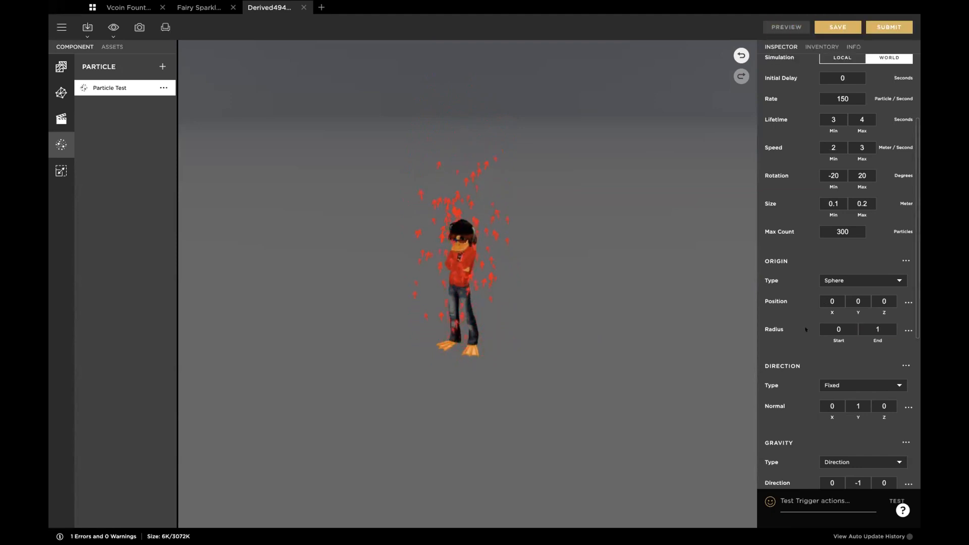
pyautogui.scroll(-2, 798, 393)
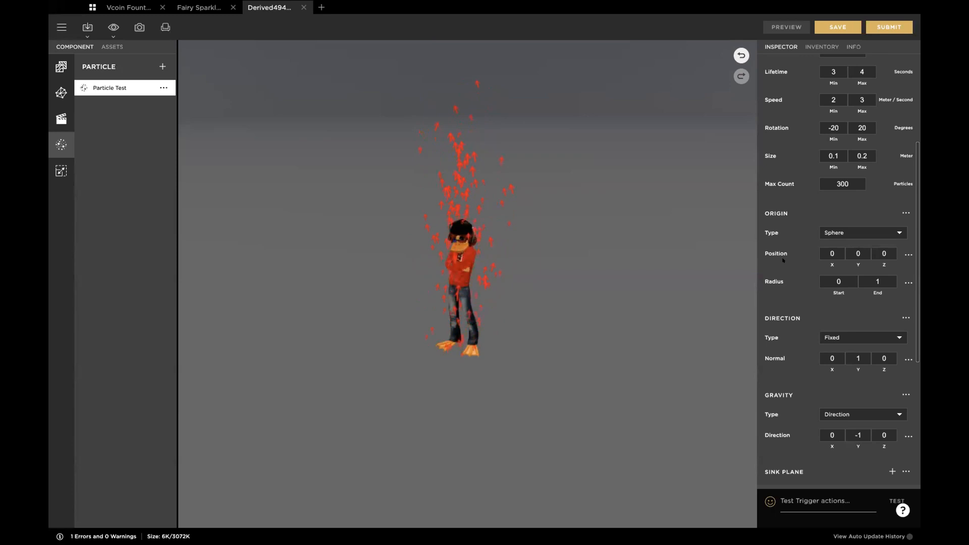
pyautogui.scroll(2, 784, 252)
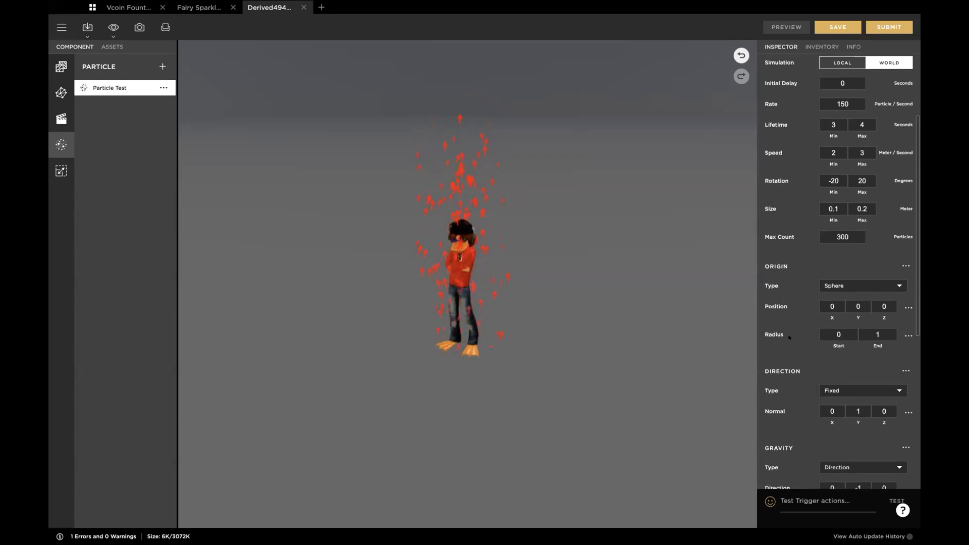
# Step: Set the particle's minimum and maximum speed to 0 and preview the emission
pyautogui.scroll(-2, 789, 337)
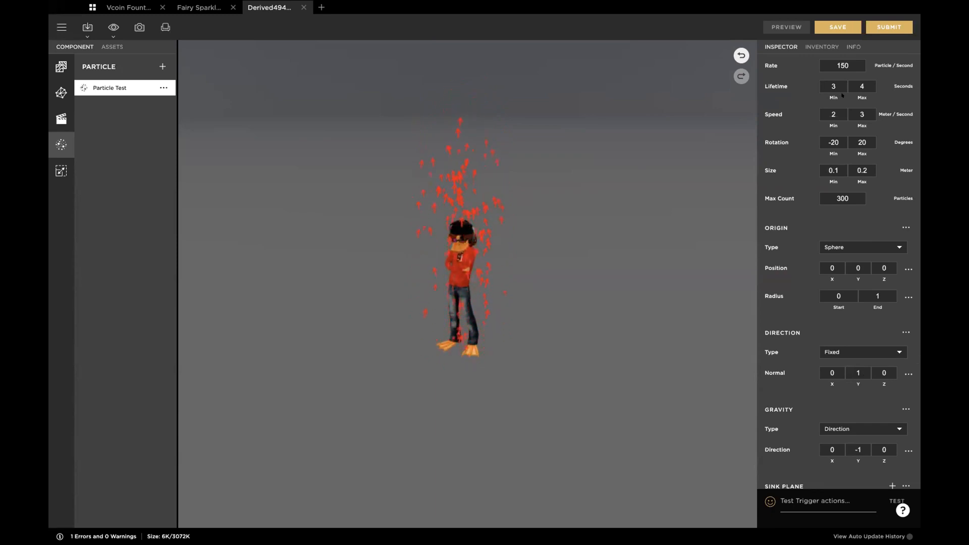
pyautogui.click(838, 112)
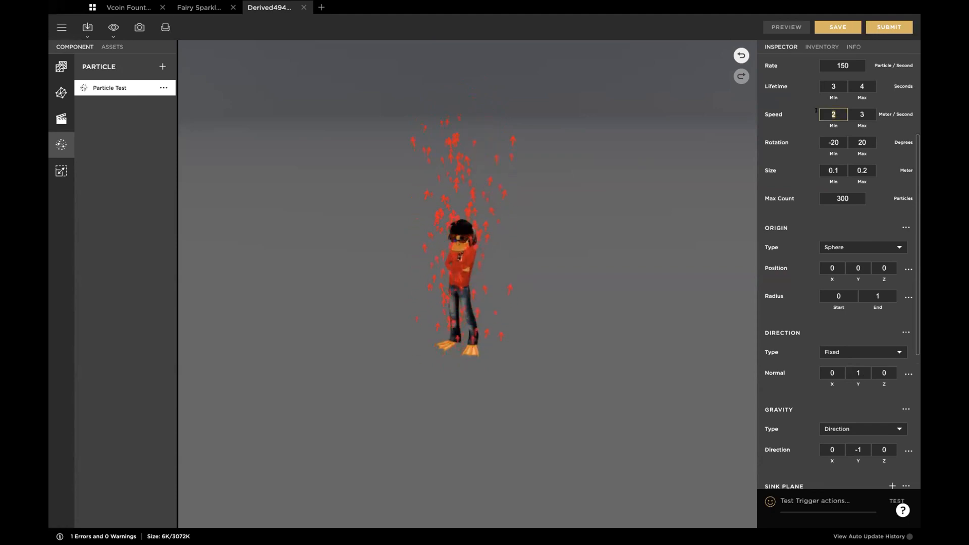
pyautogui.write('0')
pyautogui.press('Tab')
pyautogui.write('0')
pyautogui.press('Tab')
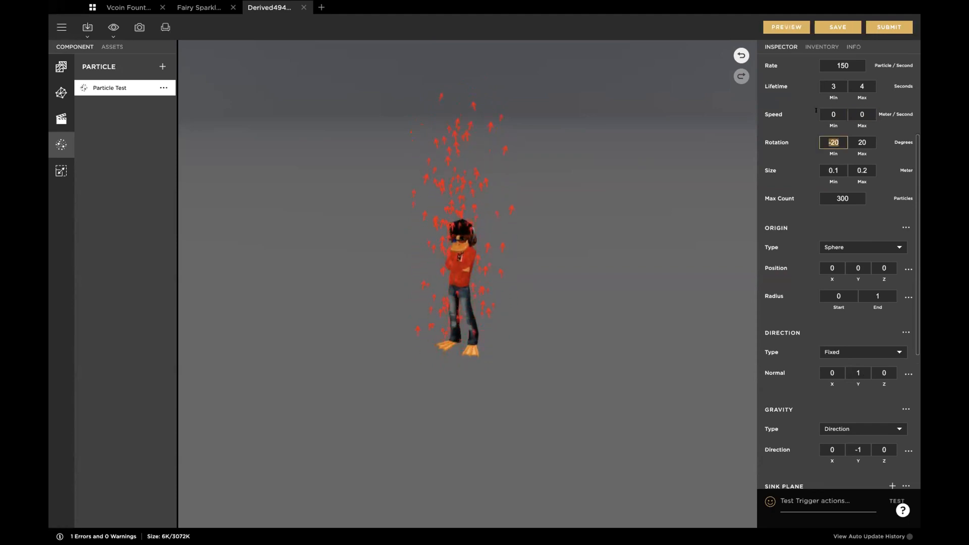
pyautogui.click(783, 26)
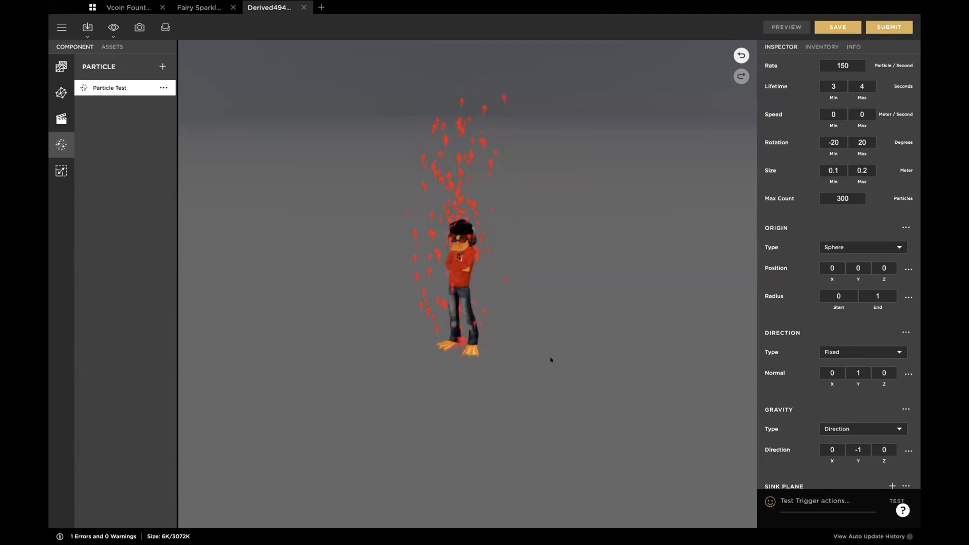
pyautogui.moveTo(599, 350); pyautogui.dragTo(597, 341)
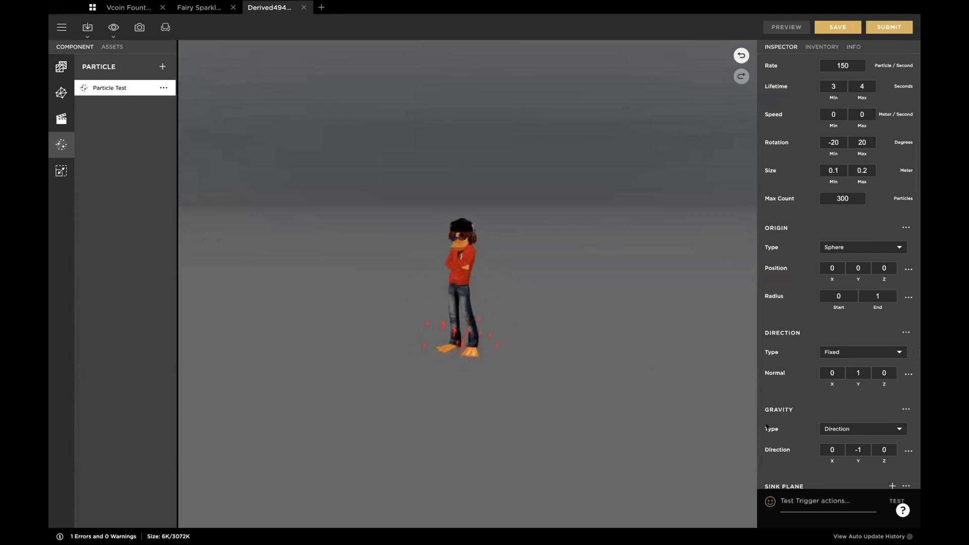
# Step: Set the Y value of the gravity direction to 0 and preview the particles around the avatar's feet
pyautogui.scroll(-2, 841, 401)
pyautogui.click(864, 384)
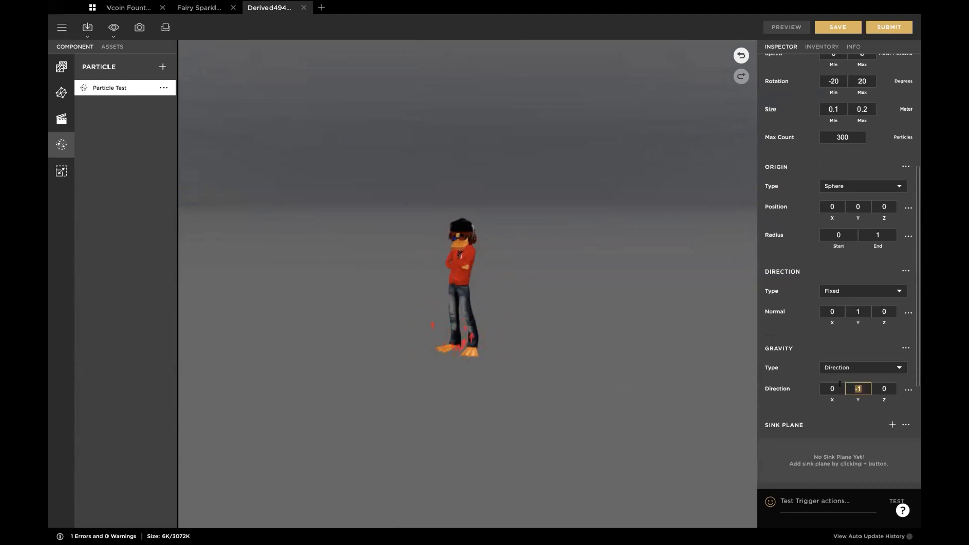
pyautogui.write('0')
pyautogui.press('Tab')
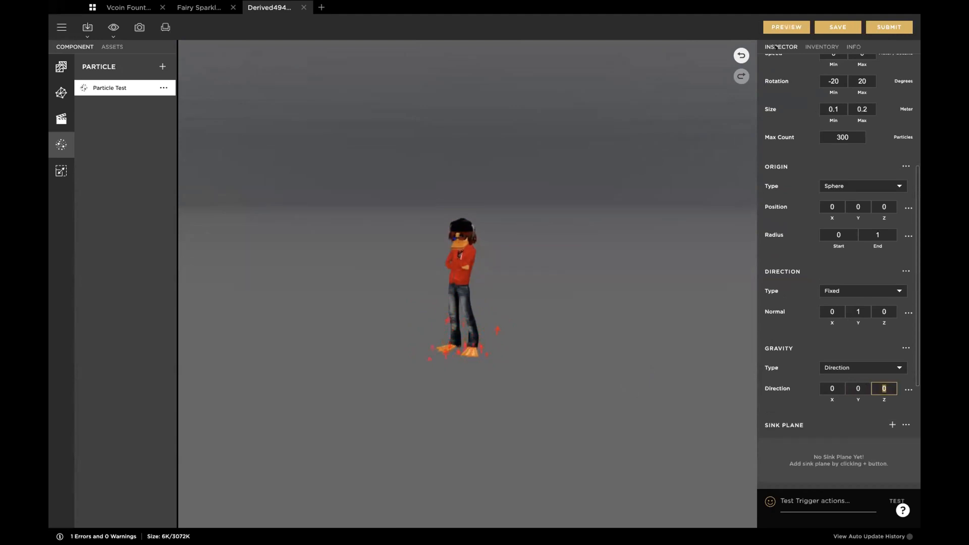
pyautogui.click(785, 26)
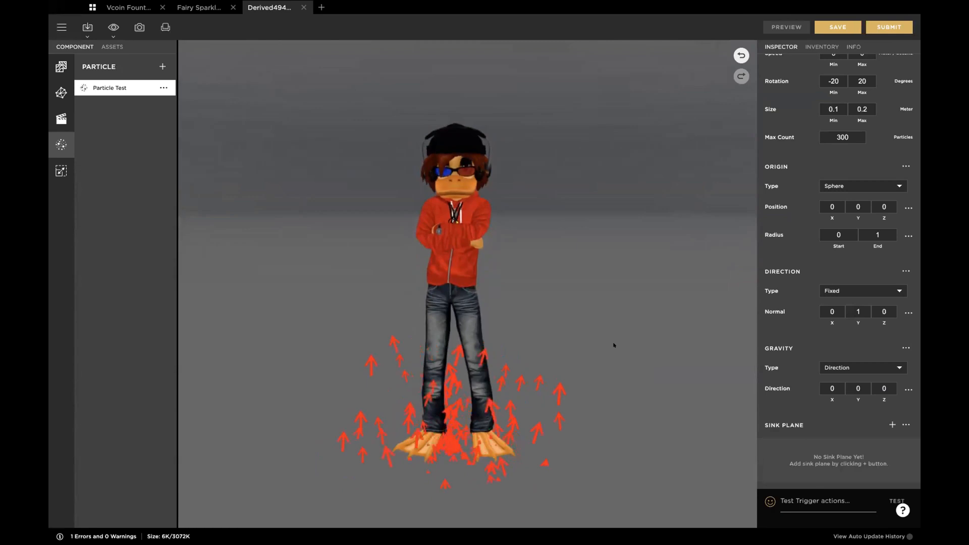
pyautogui.scroll(-3, 614, 345)
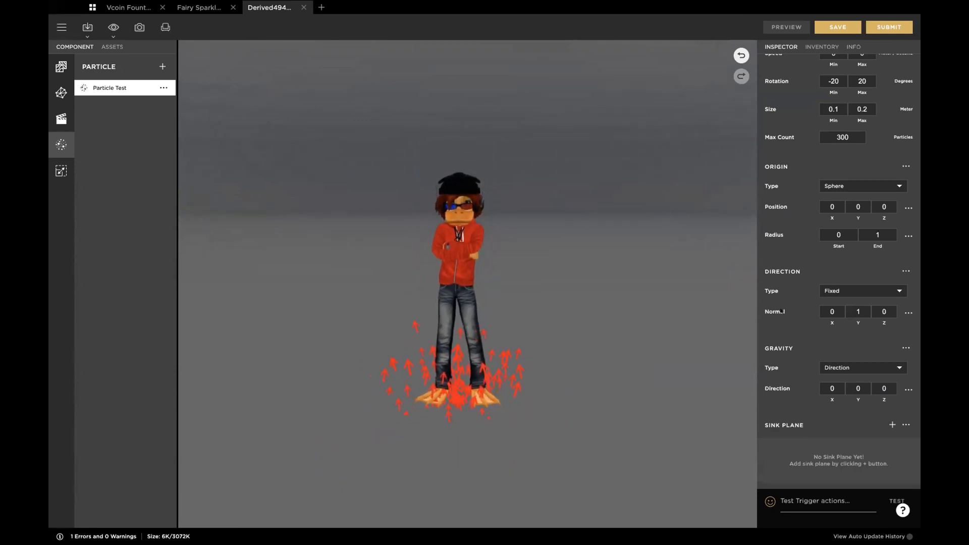
# Step: Change the particle origin type to Disc
pyautogui.scroll(2, 850, 193)
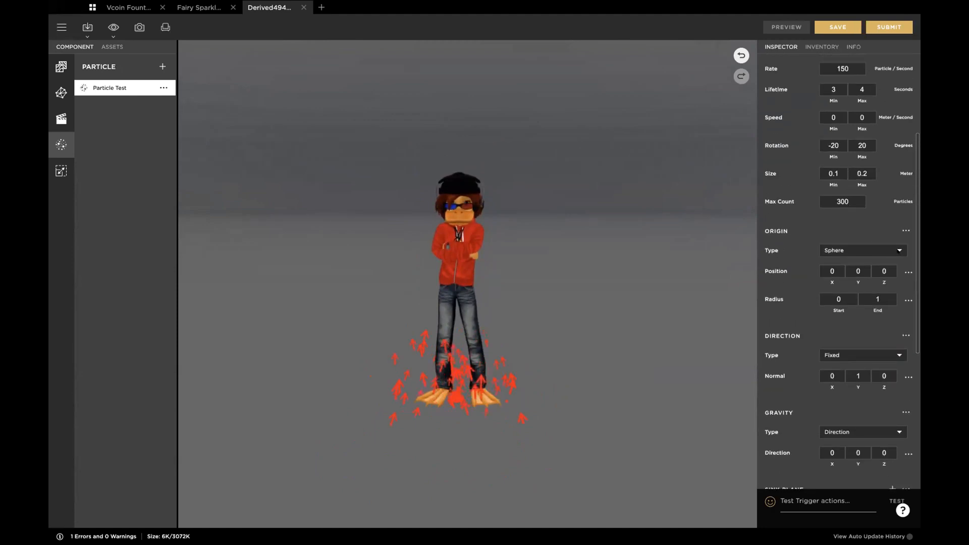
pyautogui.click(855, 248)
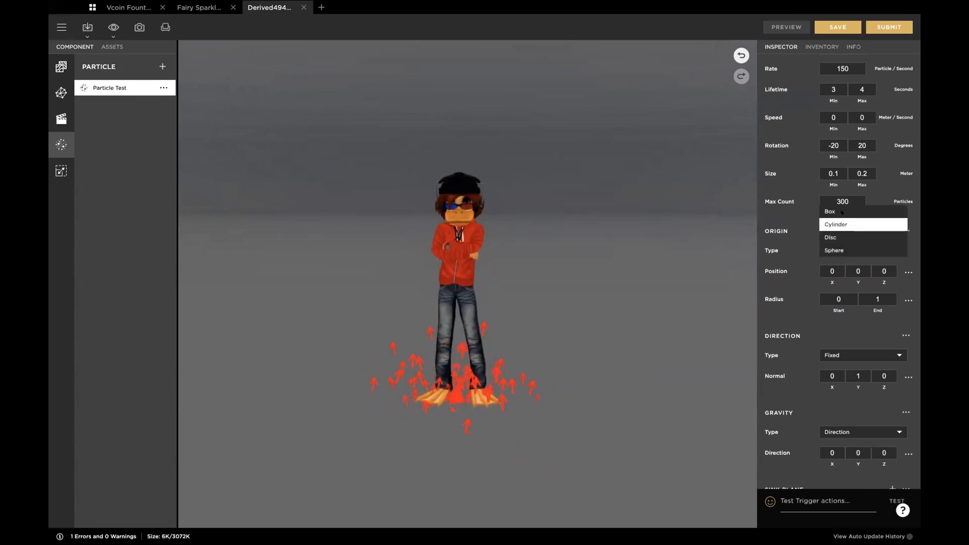
pyautogui.click(839, 236)
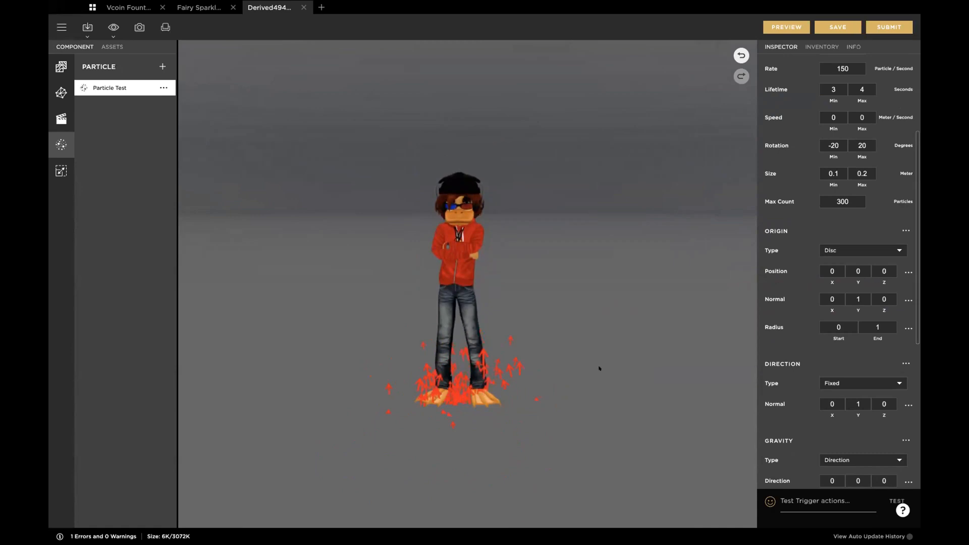
pyautogui.moveTo(590, 378); pyautogui.dragTo(567, 387)
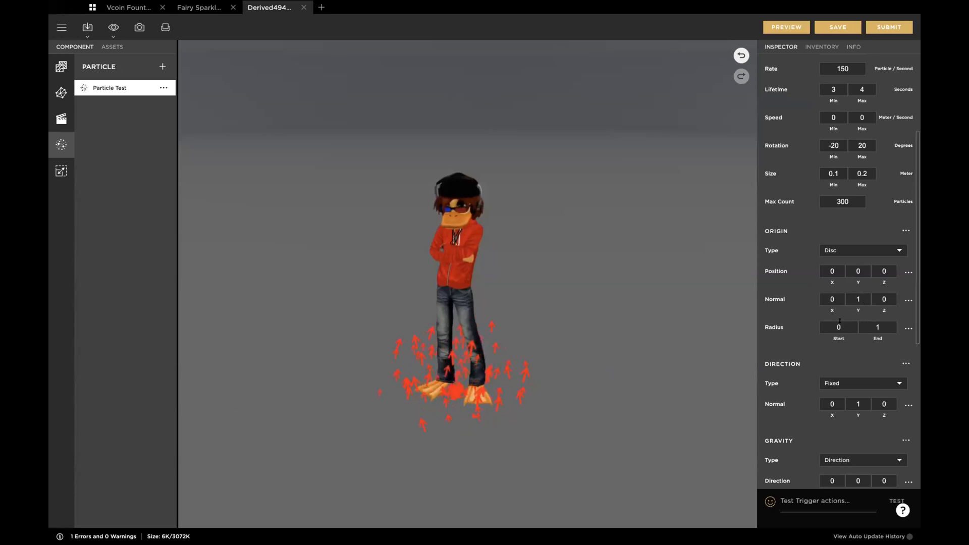
# Step: Set the end radius of the disc origin to 3 and preview the spread around the avatar
pyautogui.click(858, 322)
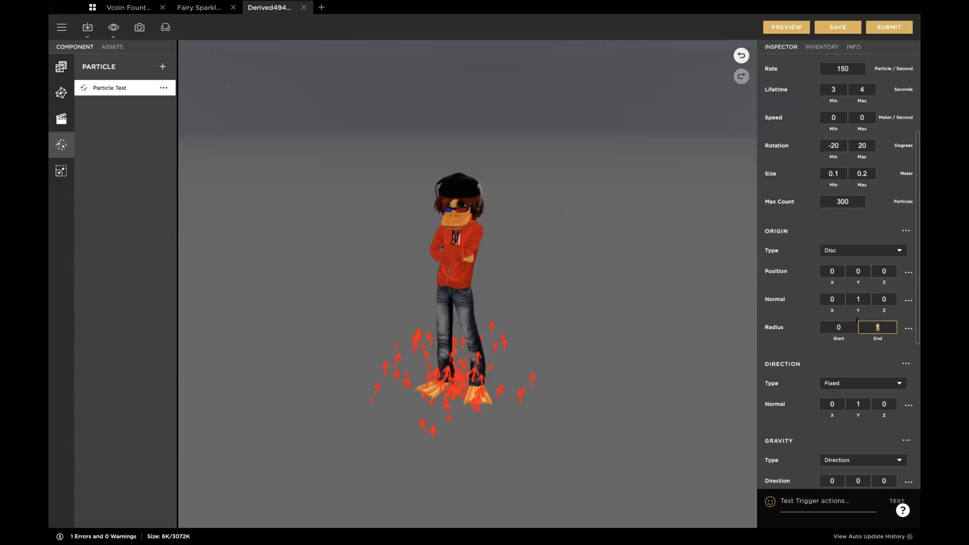
pyautogui.write('3')
pyautogui.press('Return')
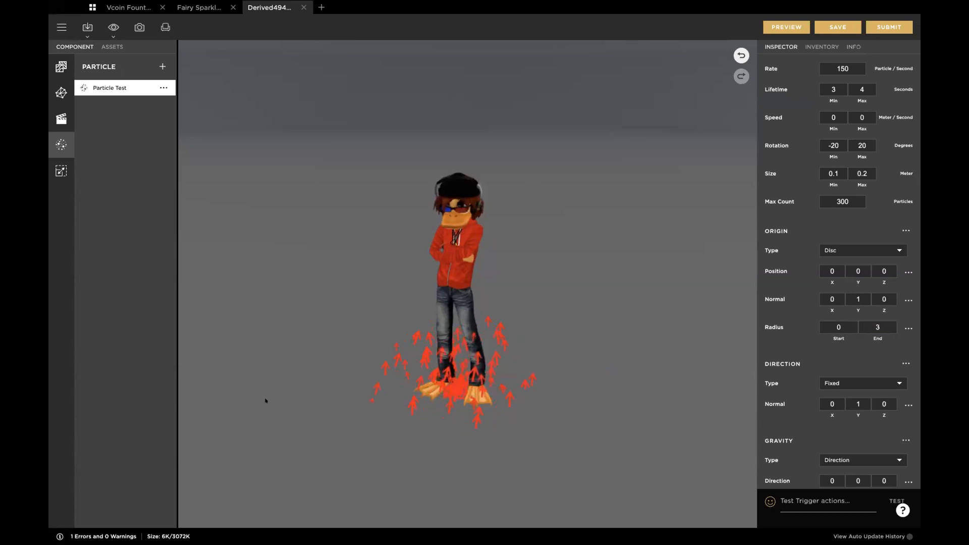
pyautogui.click(786, 26)
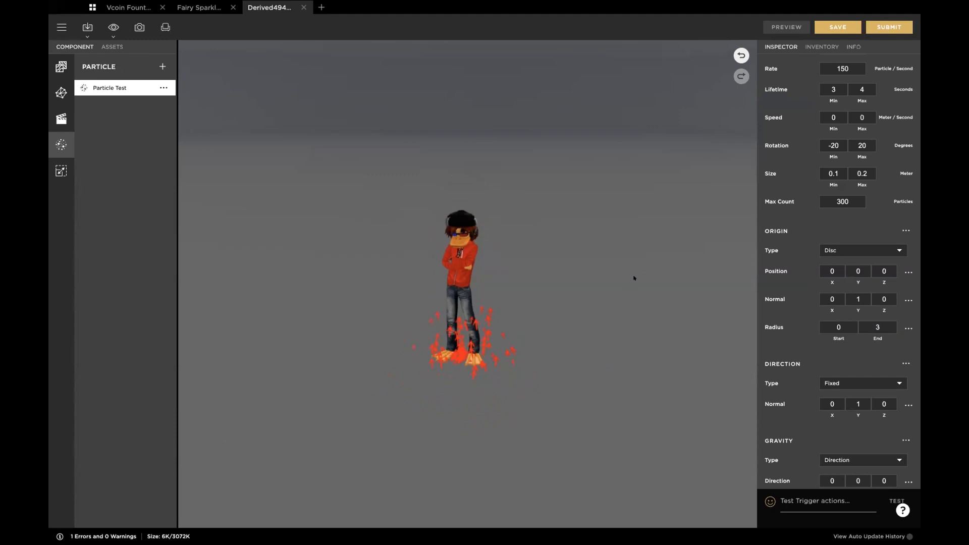
pyautogui.moveTo(557, 345); pyautogui.dragTo(583, 362)
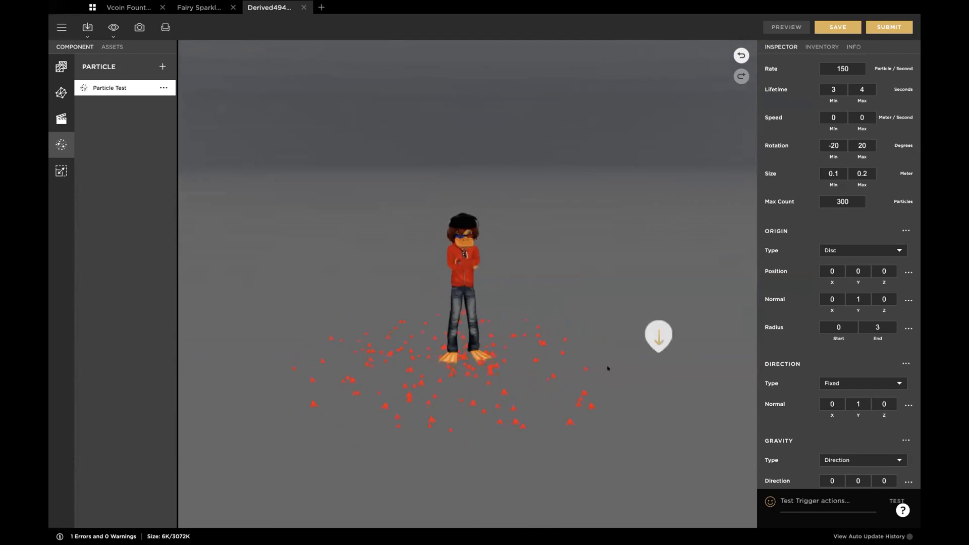
# Step: Set the start radius of the disc origin to 2.9 and preview the emission
pyautogui.click(830, 326)
pyautogui.moveTo(843, 325); pyautogui.dragTo(823, 320)
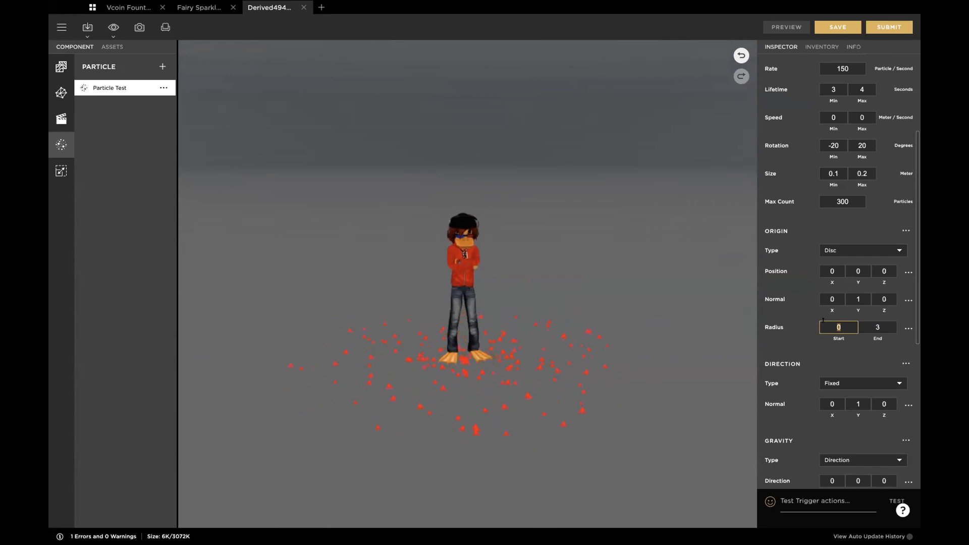
pyautogui.write('2.9')
pyautogui.press('Tab')
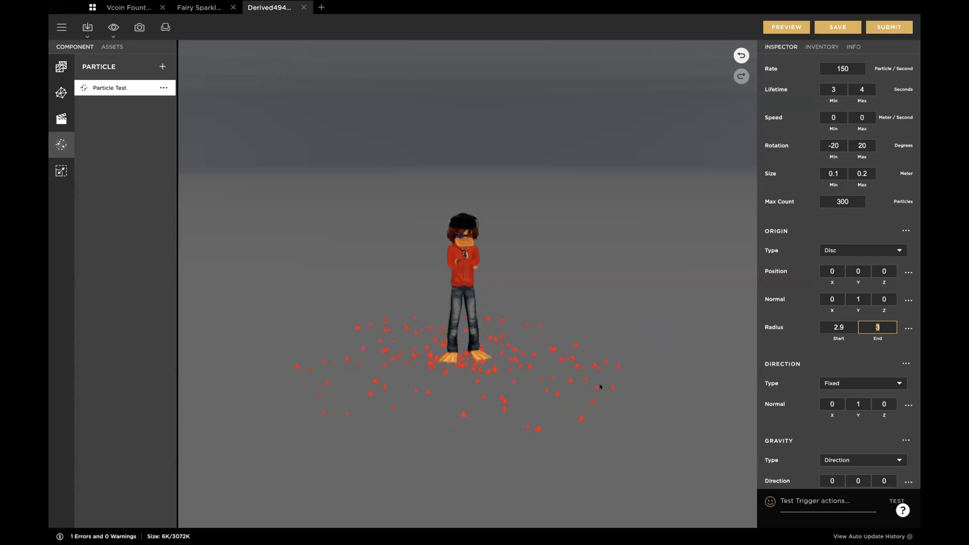
pyautogui.click(785, 24)
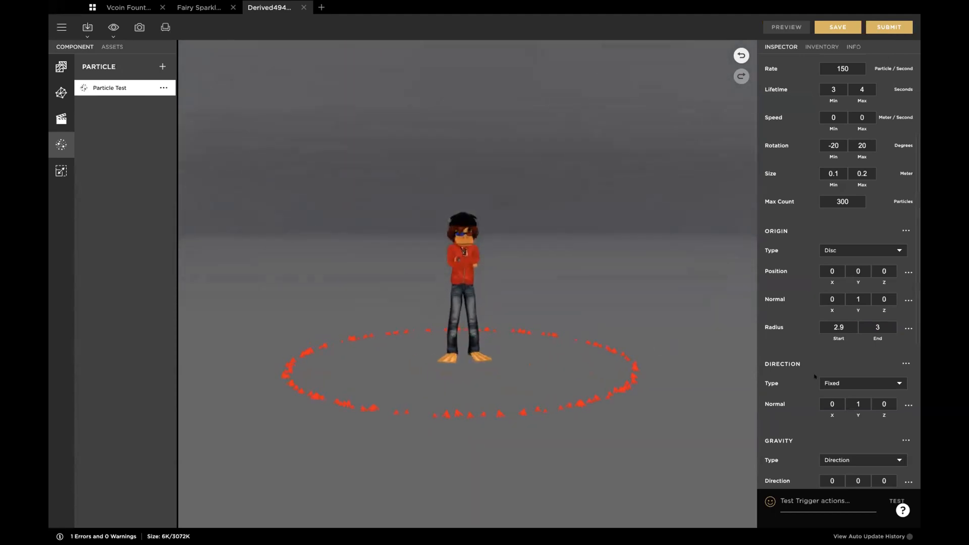
# Step: Set the start radius of the disc origin to 2 and preview the emission
pyautogui.click(824, 323)
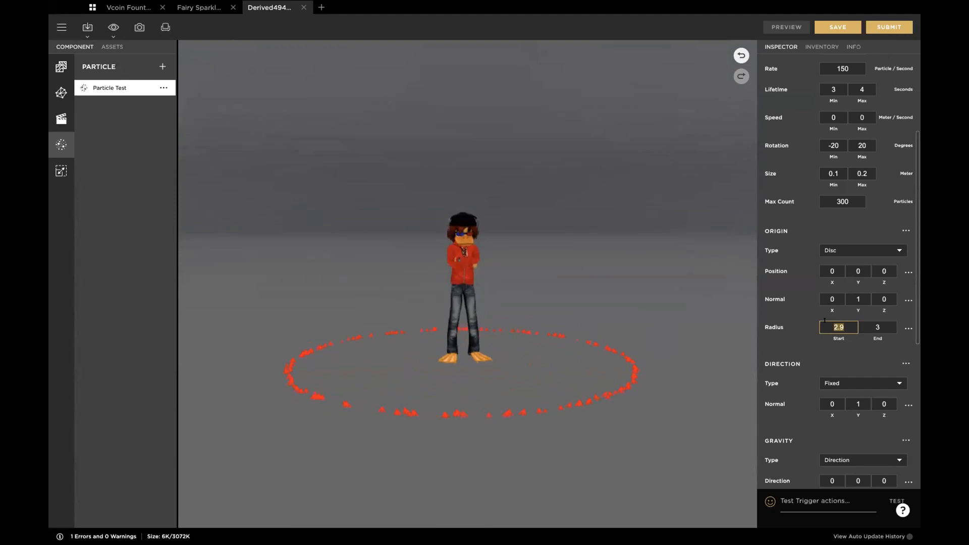
pyautogui.write('2')
pyautogui.press('Tab')
pyautogui.click(786, 27)
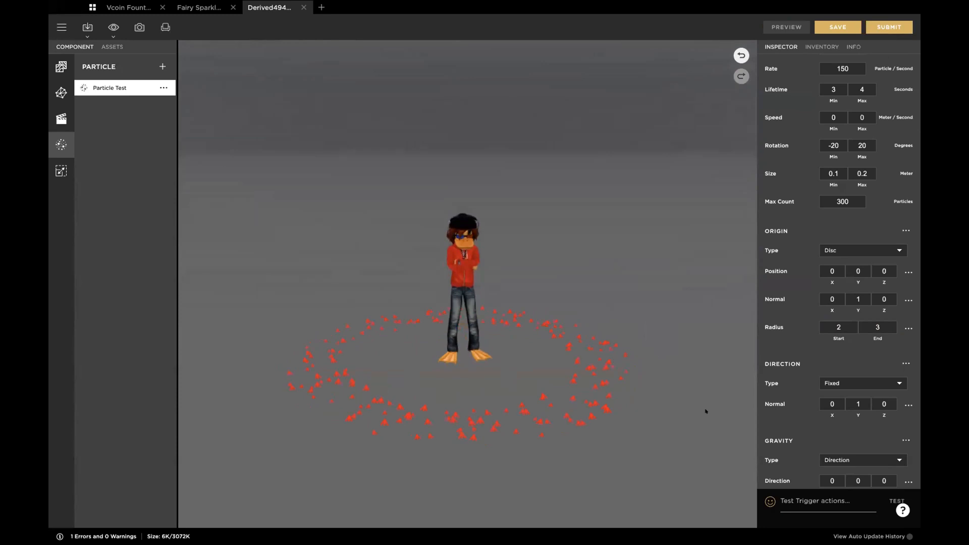
# Step: Set the particle speed to a minimum of 0.2 and a maximum of 0.3, then preview it from several angles
pyautogui.scroll(2, 848, 169)
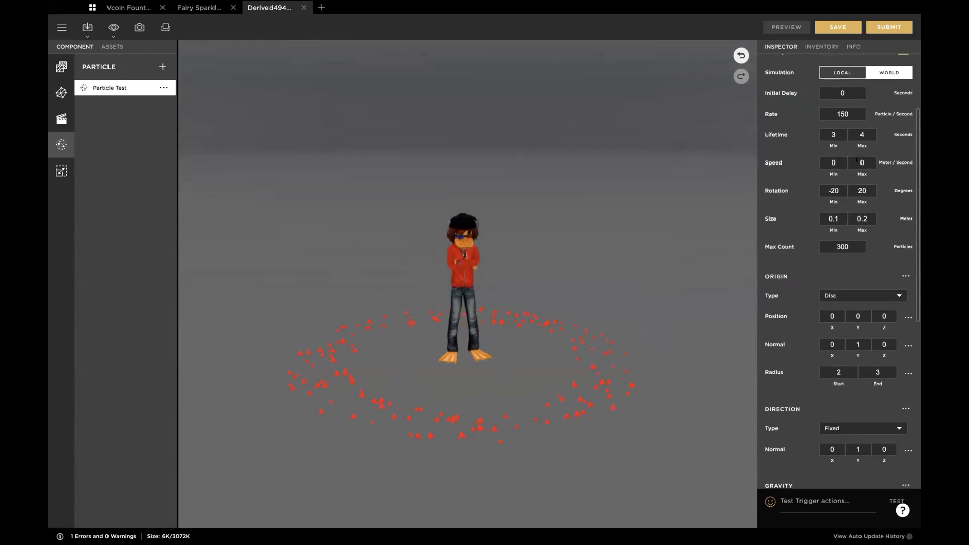
pyautogui.click(833, 158)
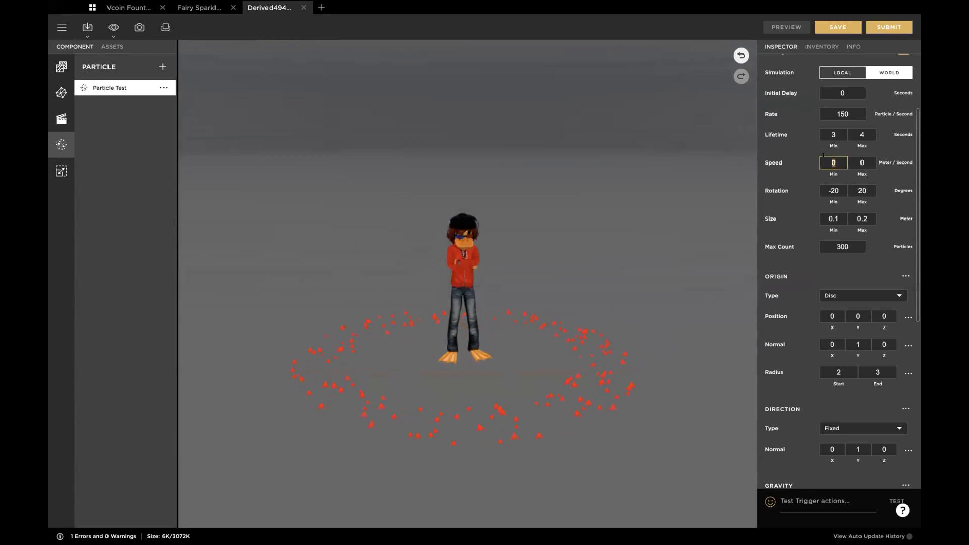
pyautogui.write('0.2')
pyautogui.click(862, 163)
pyautogui.write('.3')
pyautogui.press('Tab')
pyautogui.click(836, 160)
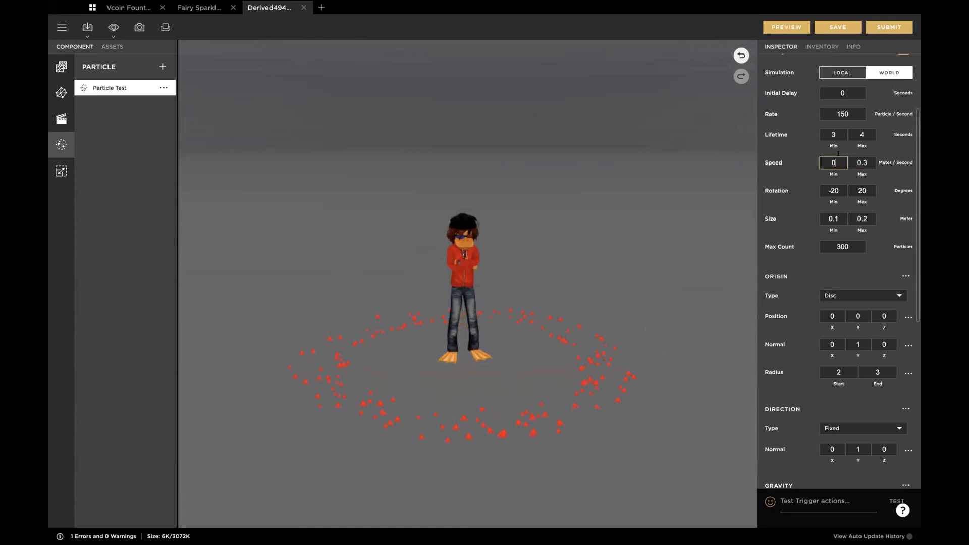
pyautogui.write('.2')
pyautogui.press('Tab')
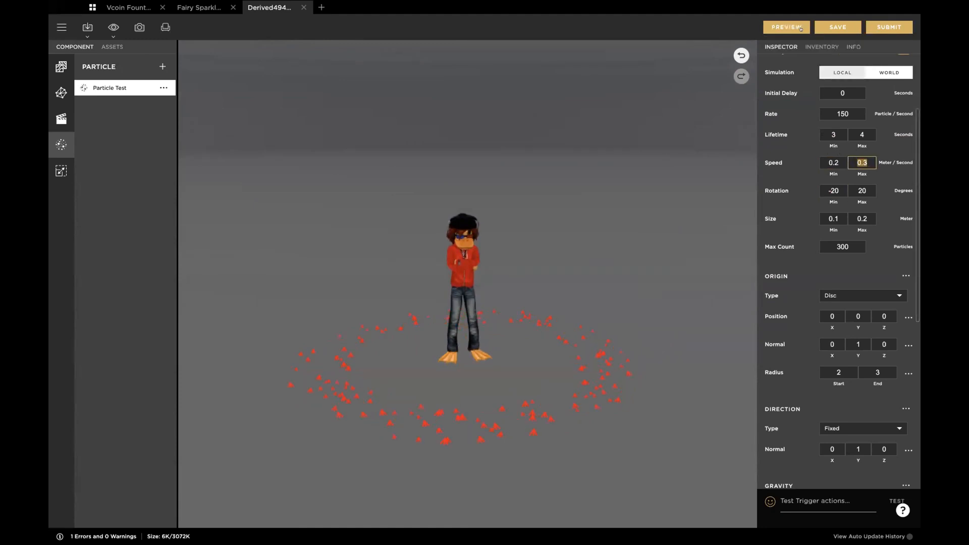
pyautogui.click(788, 25)
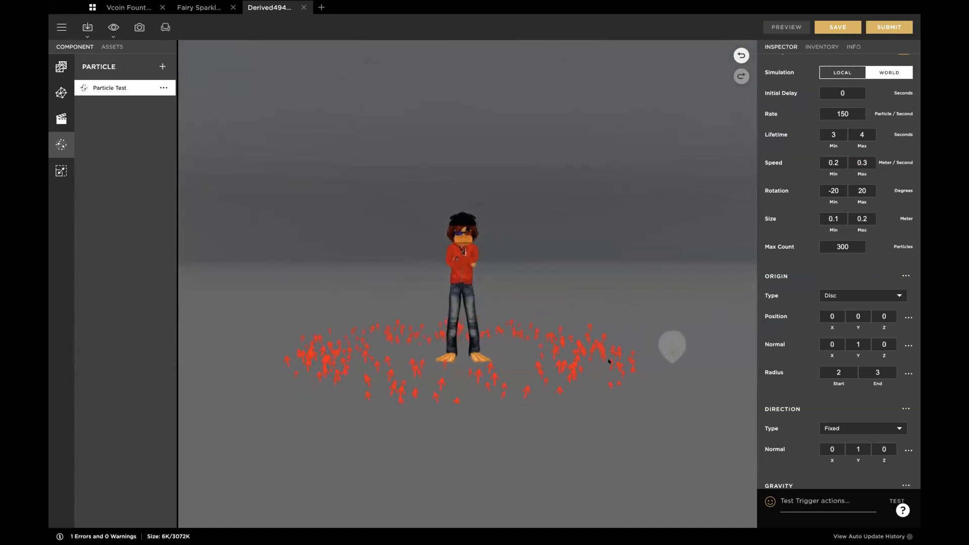
pyautogui.moveTo(572, 386); pyautogui.dragTo(518, 362)
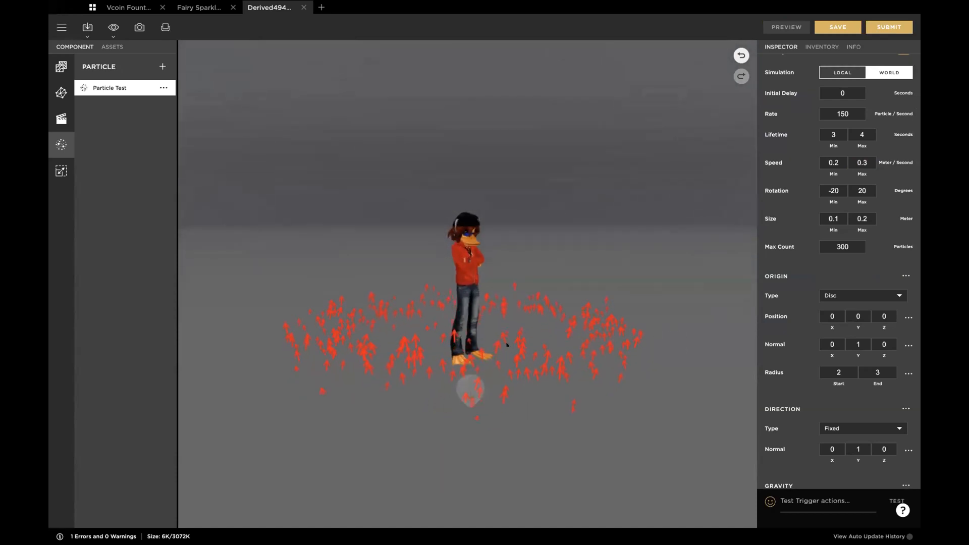
pyautogui.moveTo(550, 270); pyautogui.dragTo(543, 280)
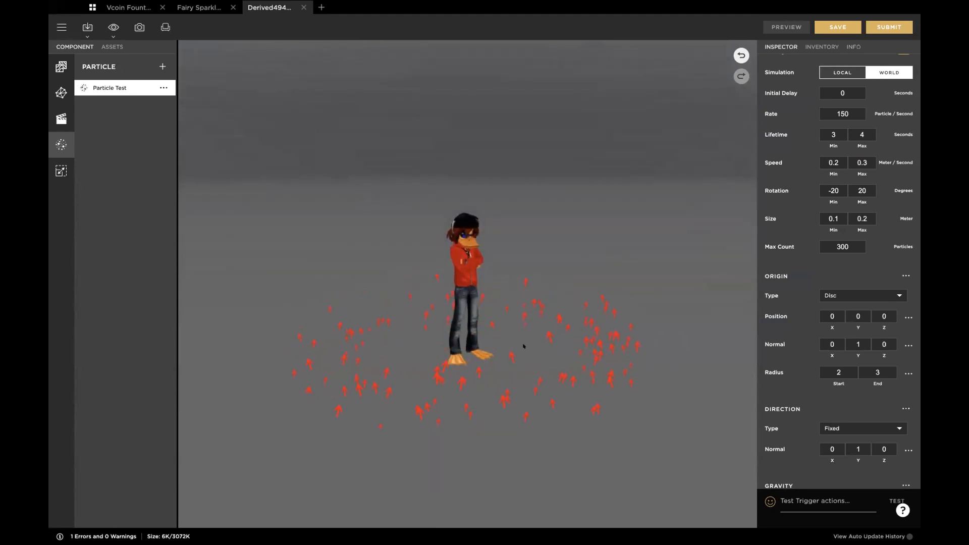
pyautogui.moveTo(557, 377); pyautogui.dragTo(549, 359)
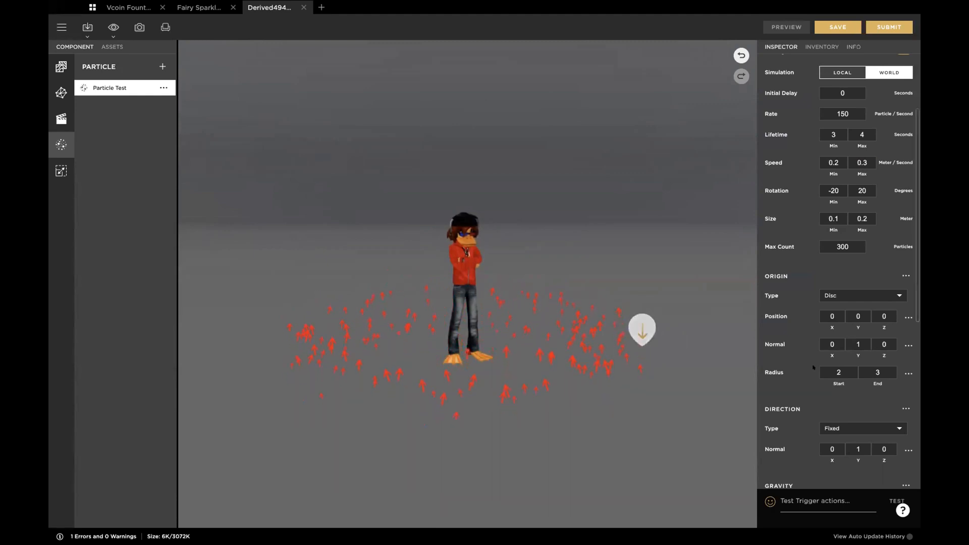
# Step: Set the disc origin's normal to Y 0 and Z 1, then preview the reoriented disc
pyautogui.click(858, 343)
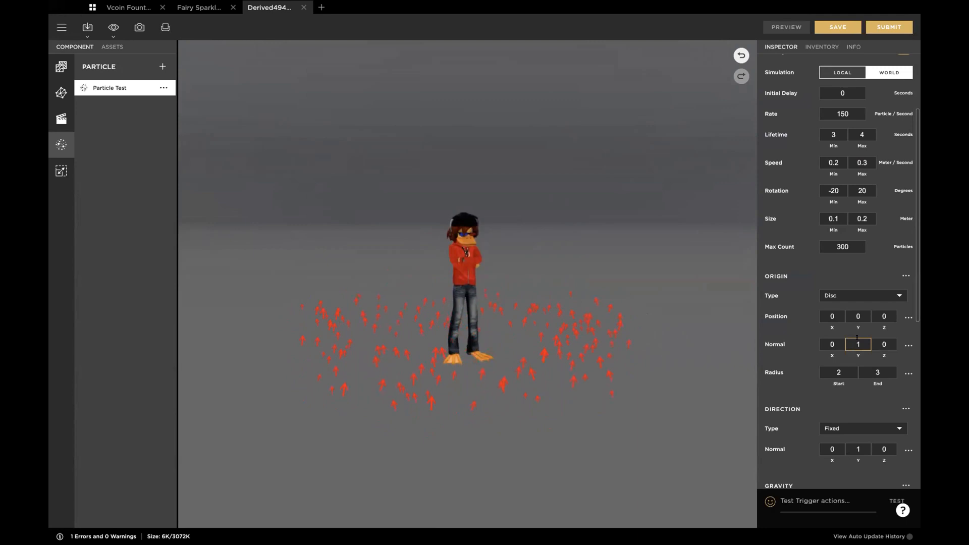
pyautogui.click(883, 340)
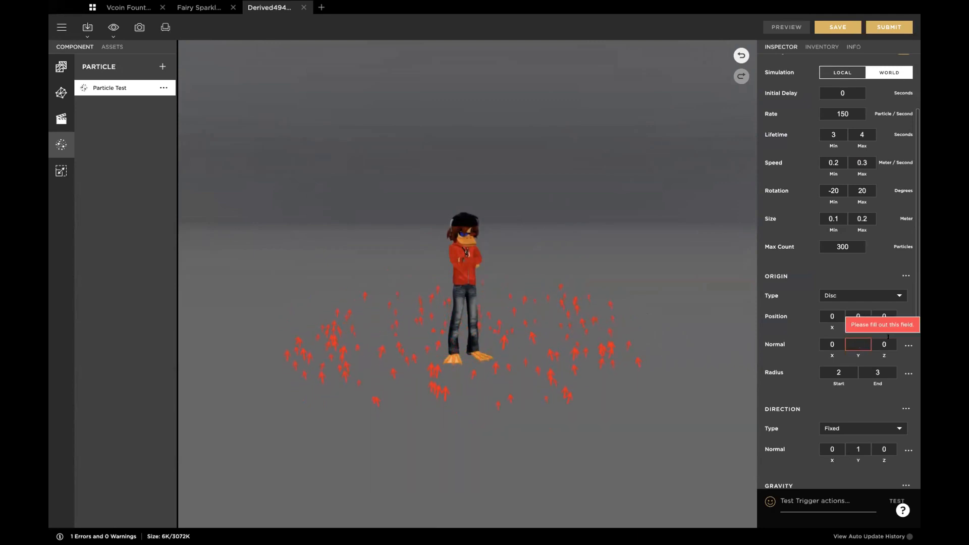
pyautogui.doubleClick(883, 340)
pyautogui.write('1')
pyautogui.doubleClick(857, 344)
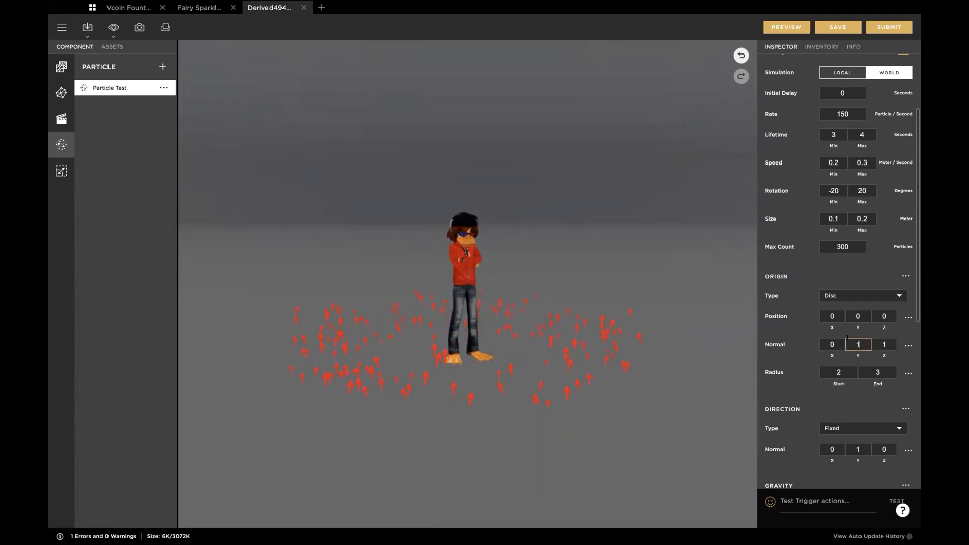
pyautogui.write('0')
pyautogui.click(781, 27)
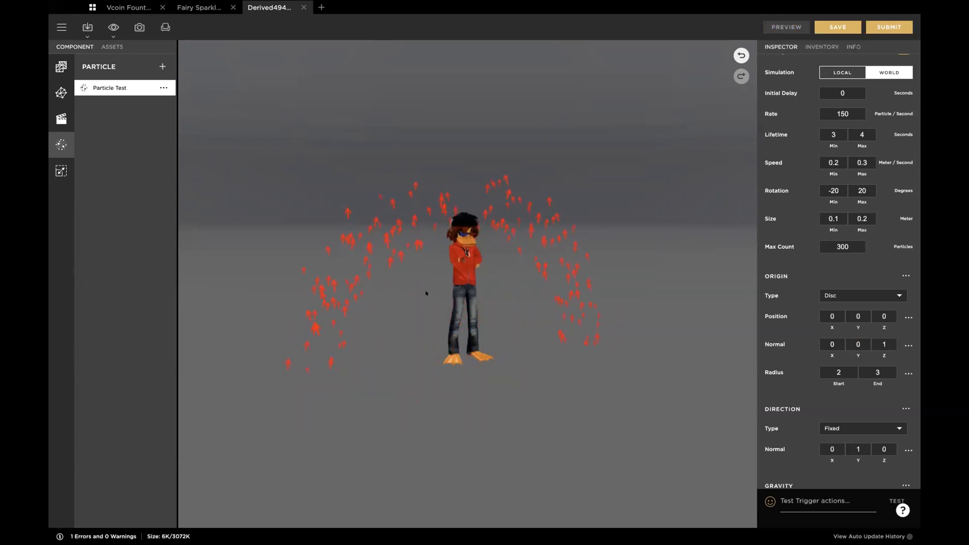
pyautogui.moveTo(426, 293); pyautogui.dragTo(476, 278)
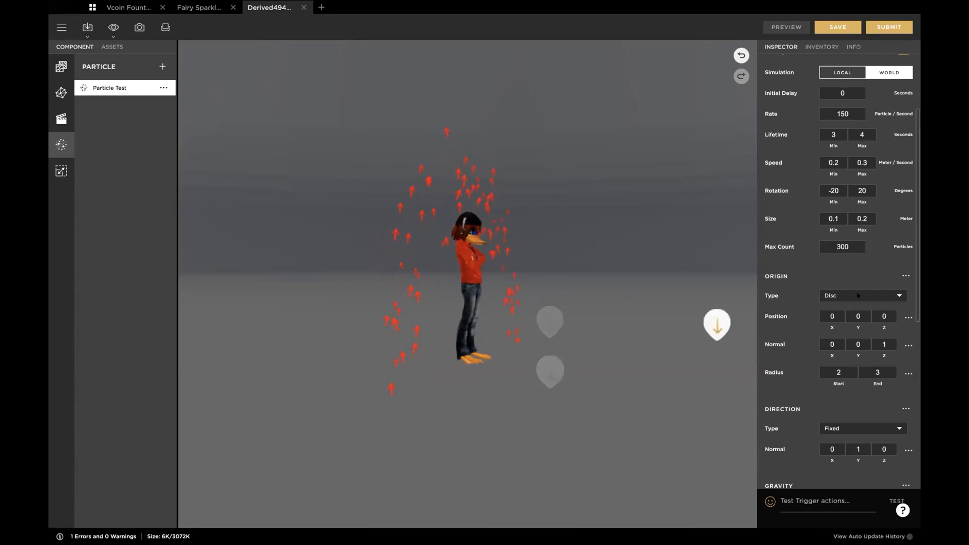
# Step: Change the particle origin type back to Sphere and preview the result
pyautogui.click(891, 295)
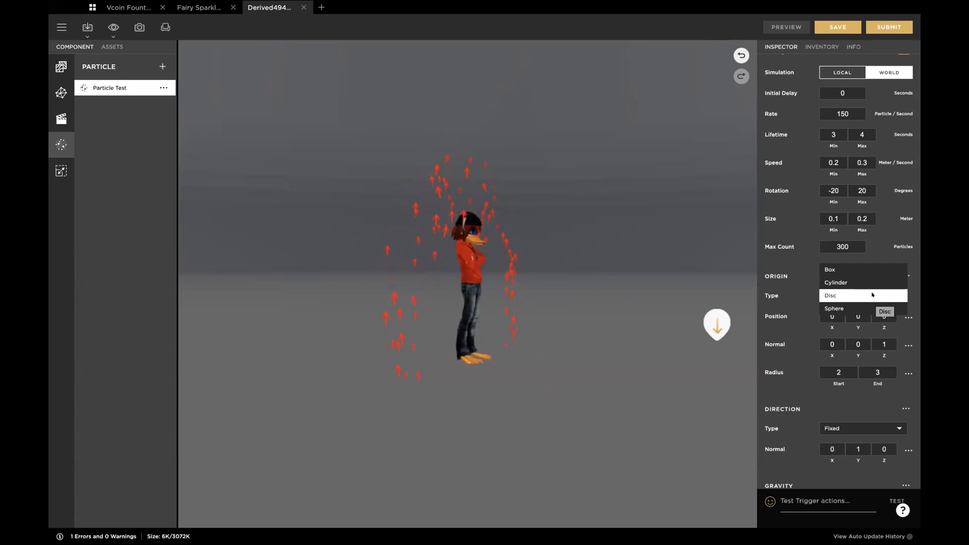
pyautogui.click(835, 309)
pyautogui.click(785, 27)
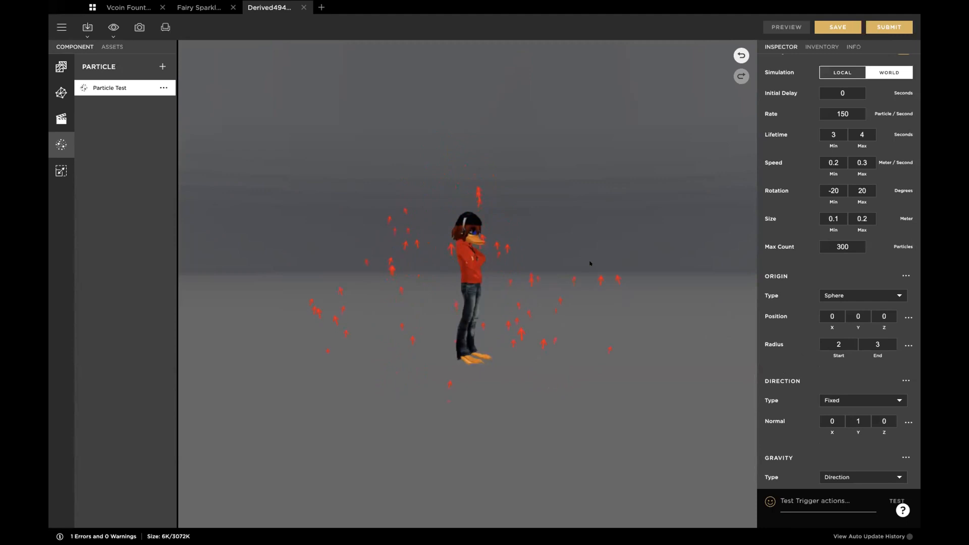
# Step: Set the sphere origin's radius to start 0 and end 1, and preview the emission from the avatar's front
pyautogui.click(839, 344)
pyautogui.write('0')
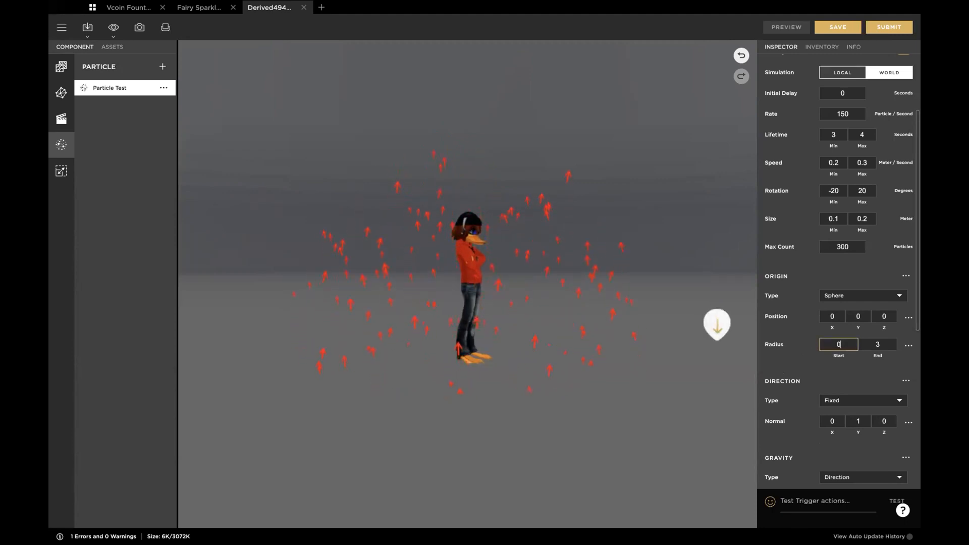
pyautogui.press('Tab')
pyautogui.write('1')
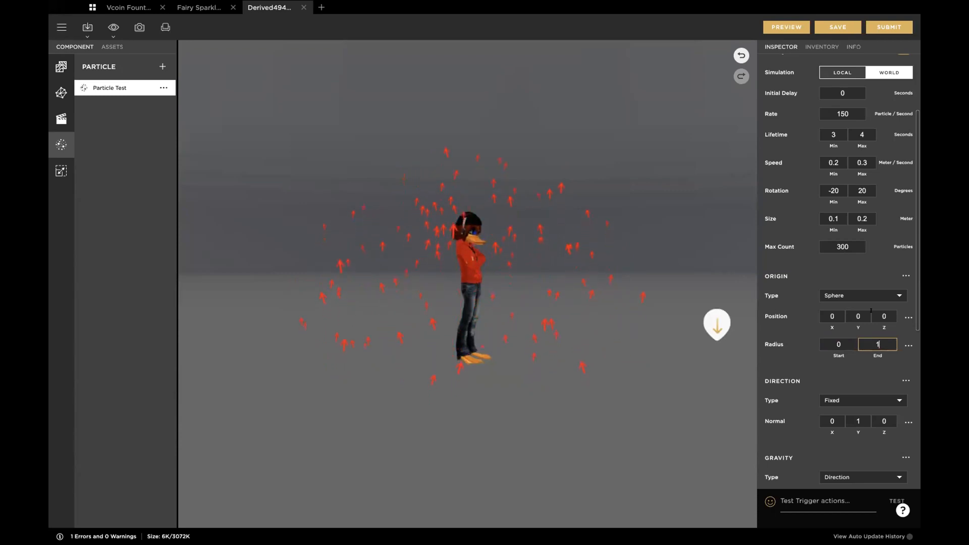
pyautogui.click(858, 260)
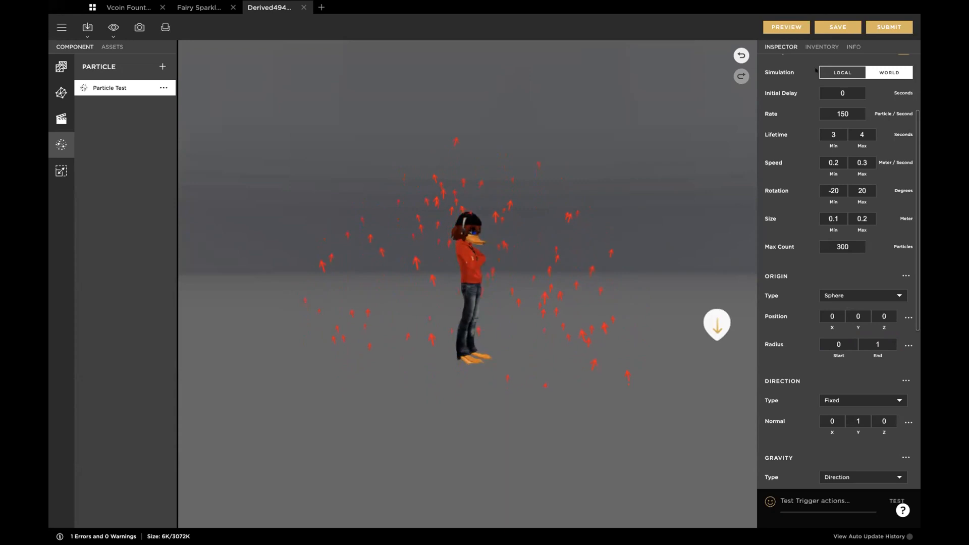
pyautogui.click(786, 27)
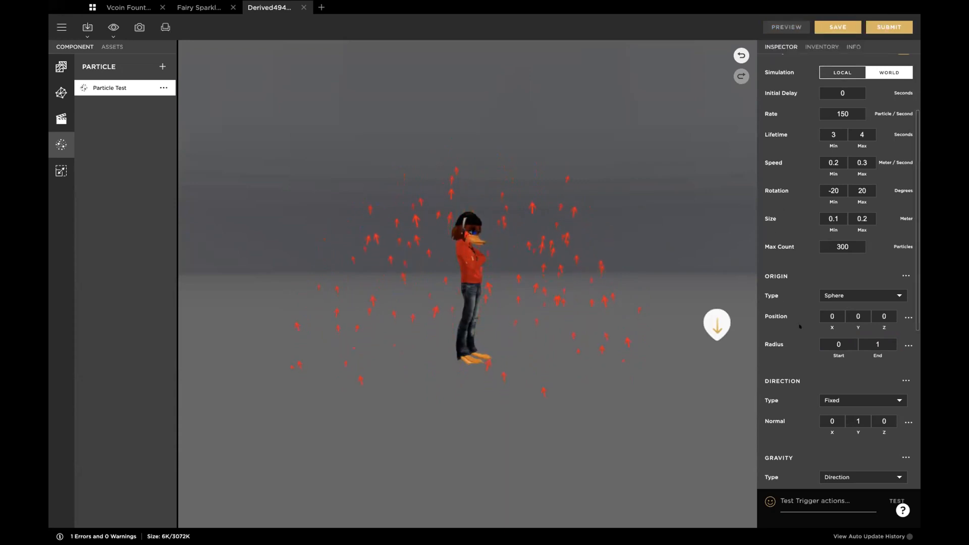
pyautogui.moveTo(605, 337)
pyautogui.mouseDown()
pyautogui.moveTo(508, 329)
pyautogui.moveTo(595, 328)
pyautogui.mouseUp()
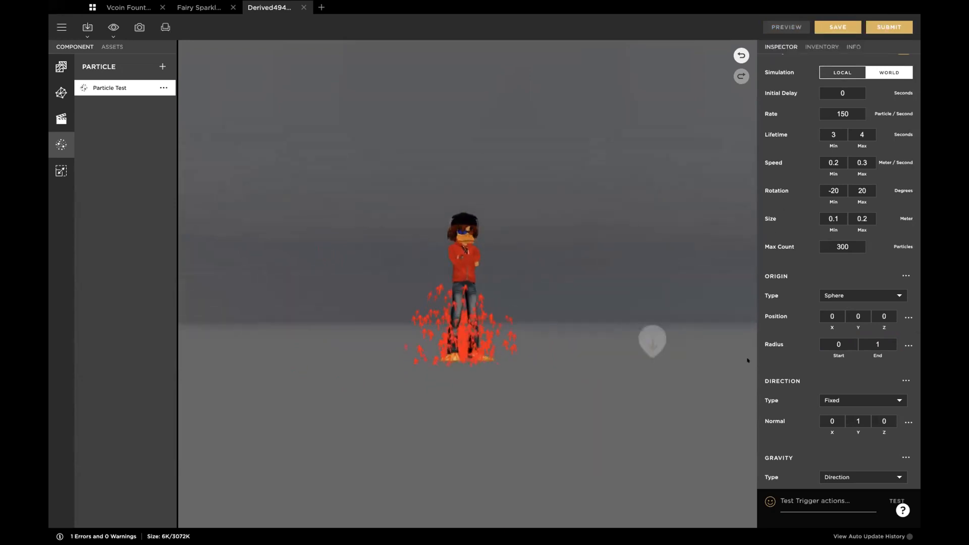
# Step: Switch the origin type to Box to inspect its parameters, and return it to Sphere
pyautogui.click(899, 296)
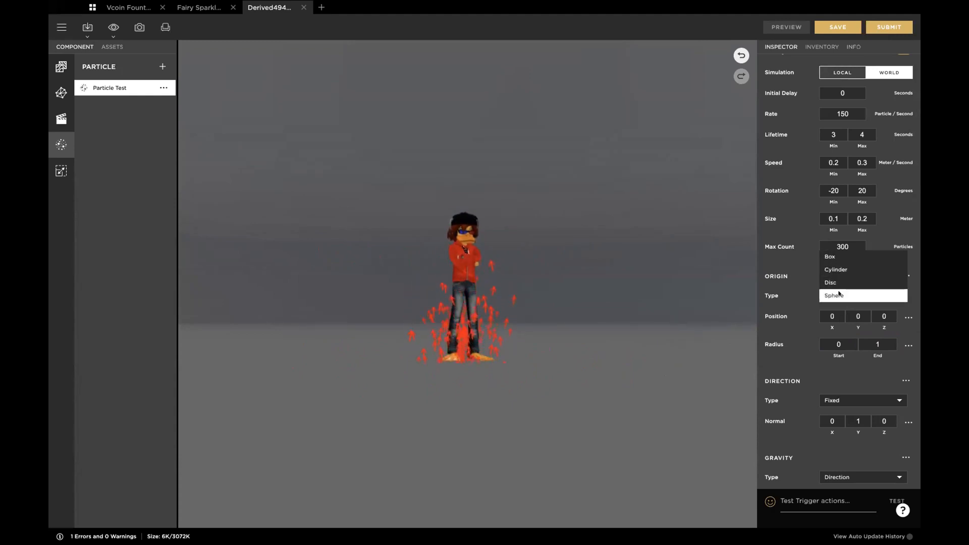
pyautogui.click(841, 256)
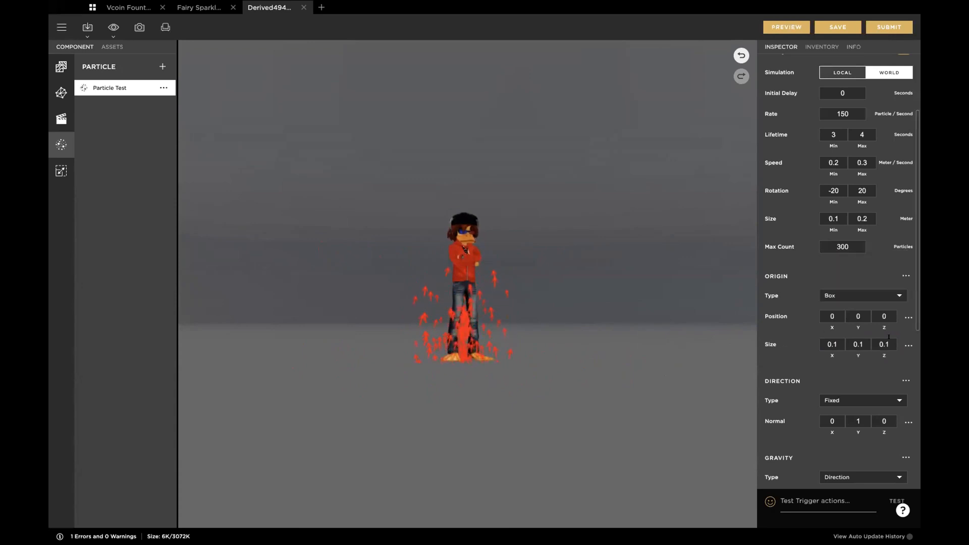
pyautogui.click(854, 294)
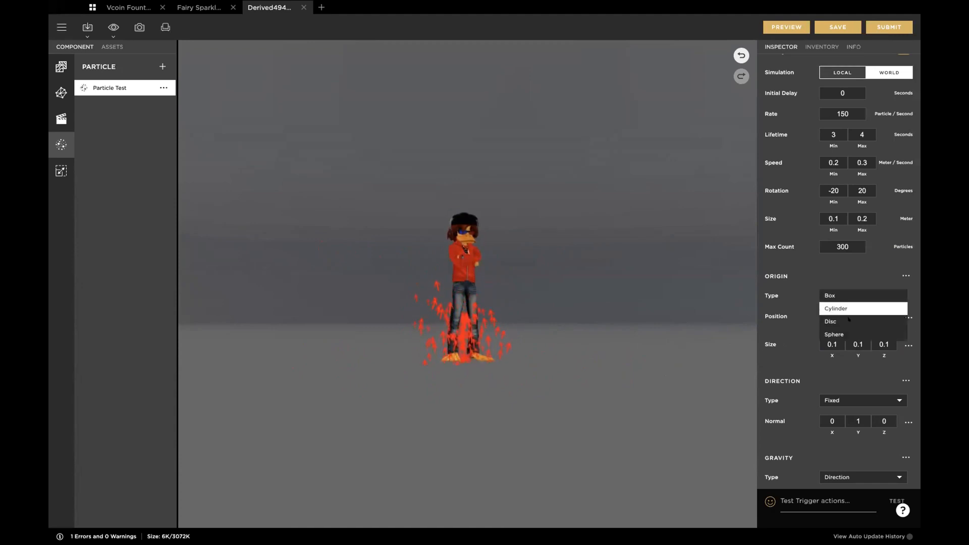
pyautogui.click(837, 333)
# Step: Set the fixed direction's normal to Y 0 and Z 1, and preview the emission
pyautogui.scroll(-3, 775, 327)
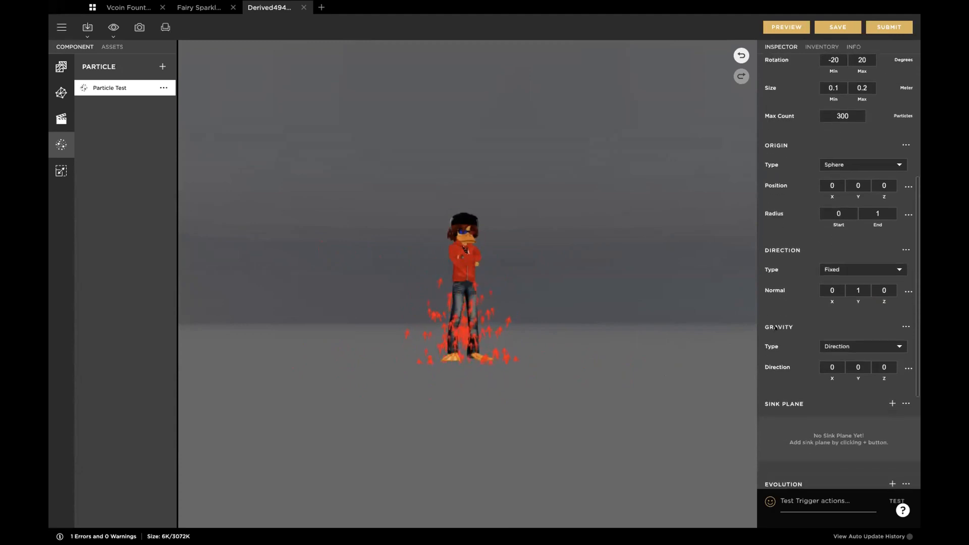
pyautogui.scroll(1, 797, 254)
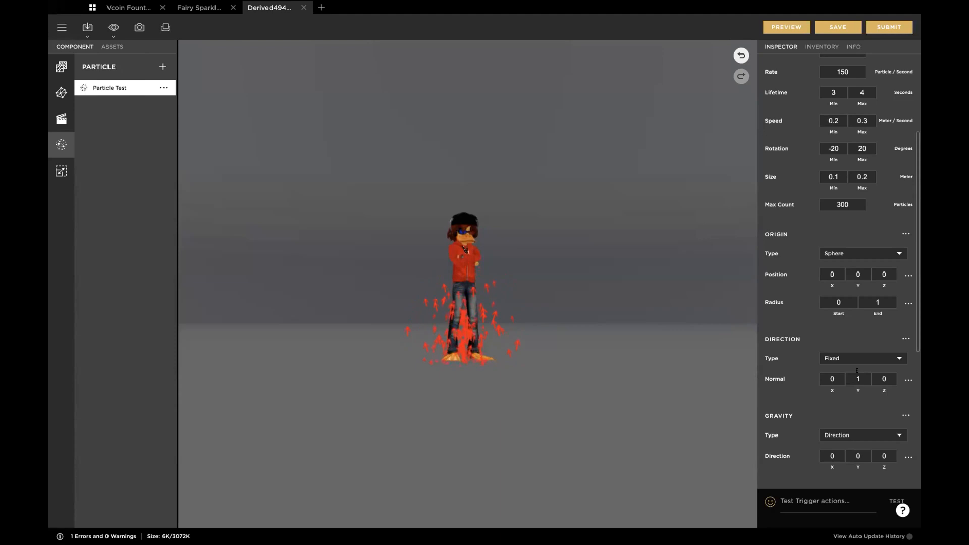
pyautogui.scroll(-2, 823, 369)
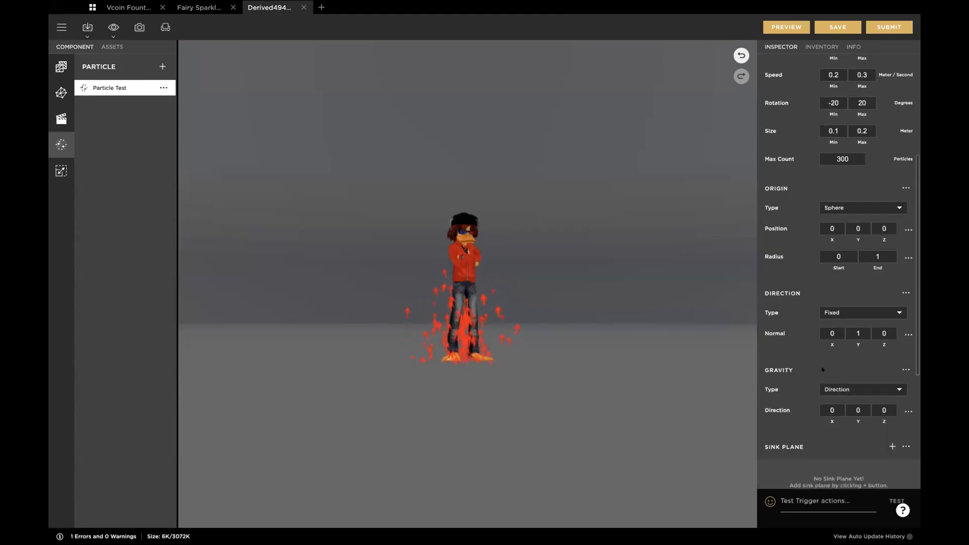
pyautogui.click(858, 329)
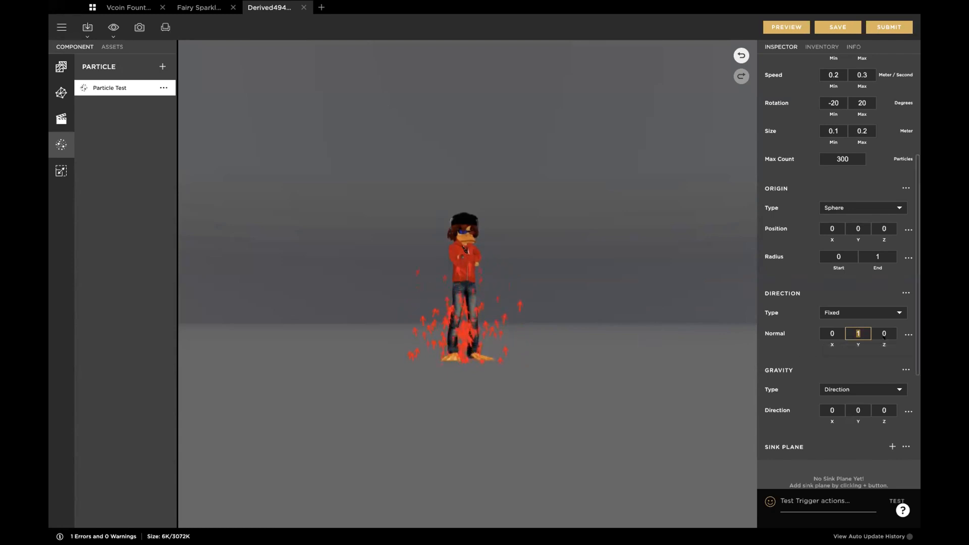
pyautogui.click(882, 333)
pyautogui.write('1')
pyautogui.press('Return')
pyautogui.click(857, 331)
pyautogui.write('0')
pyautogui.press('Tab')
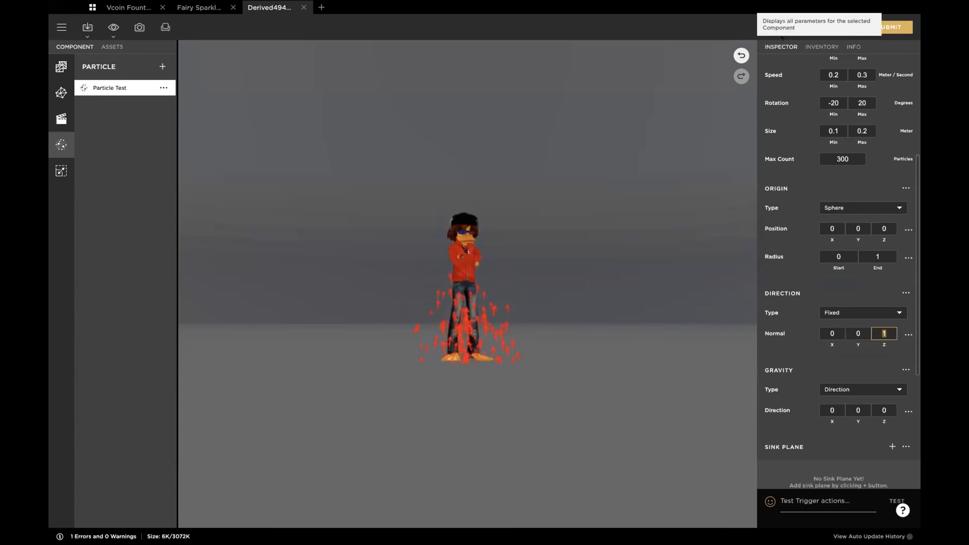
pyautogui.click(786, 27)
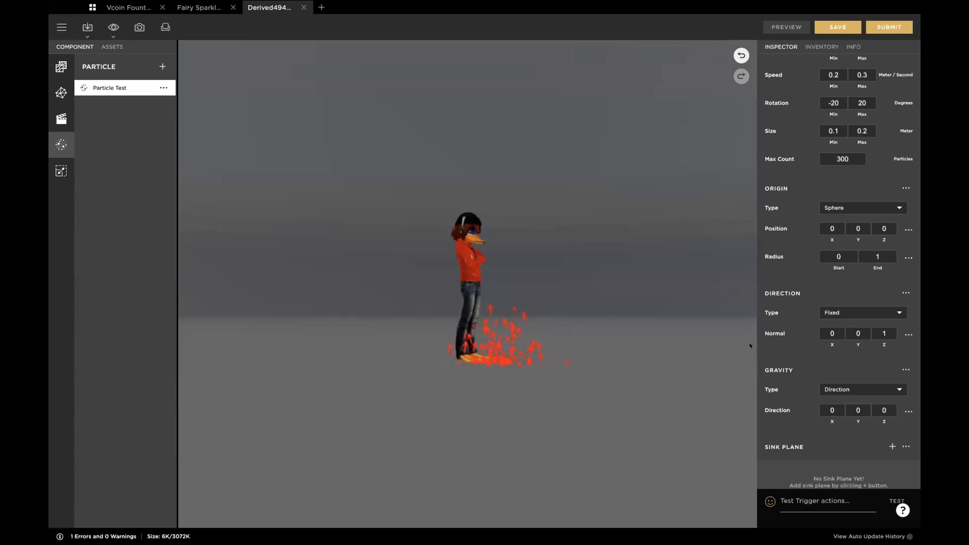
# Step: Review the available direction types while keeping Fixed, and examine the particle movement from different angles
pyautogui.scroll(3, 797, 313)
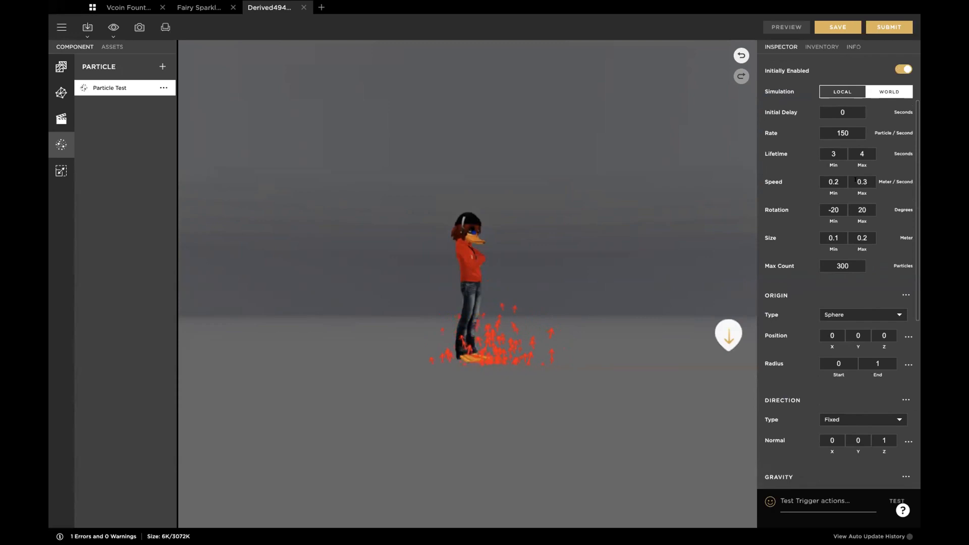
pyautogui.scroll(-3, 808, 392)
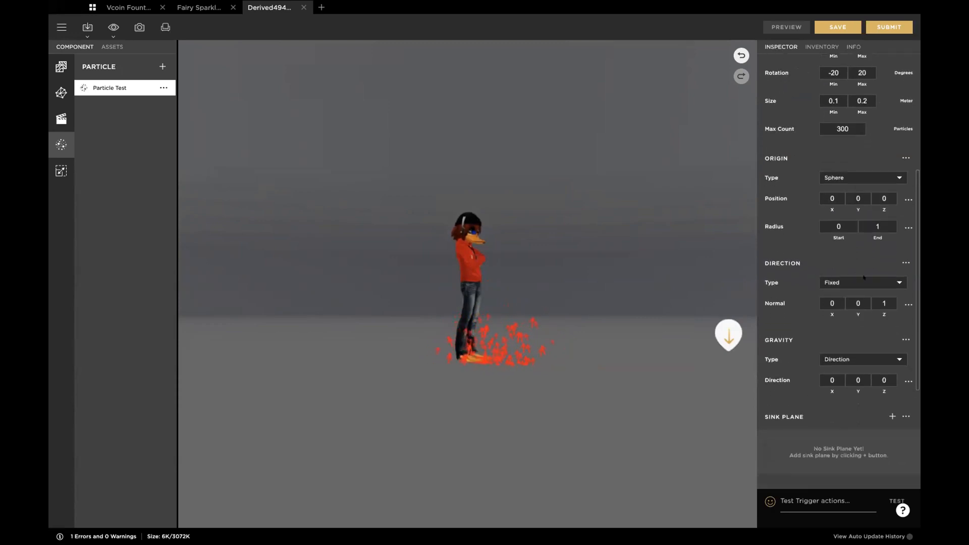
pyautogui.click(863, 280)
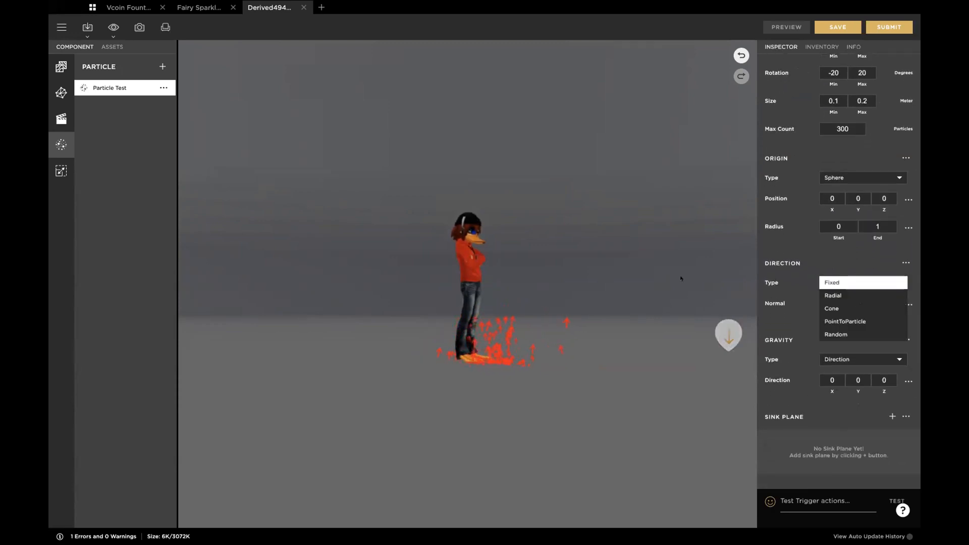
pyautogui.click(833, 282)
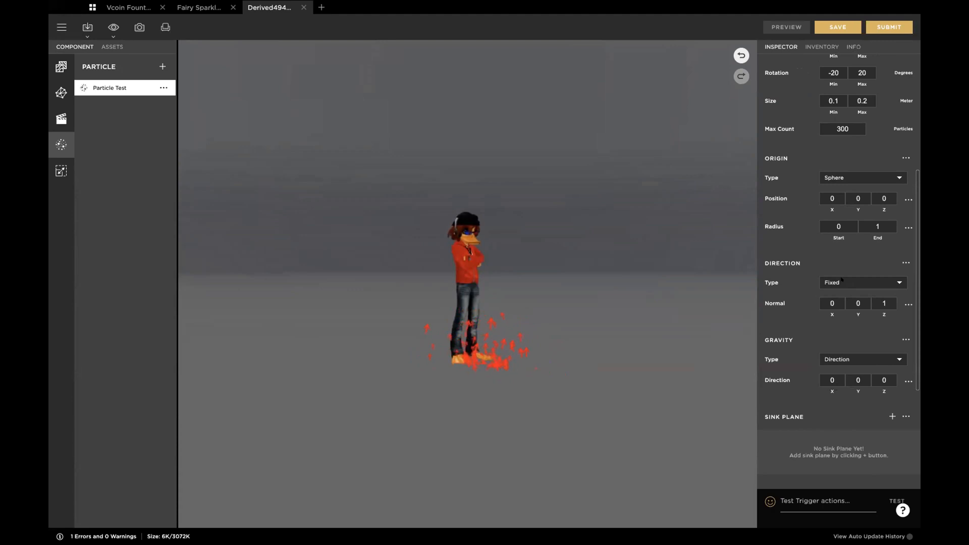
pyautogui.moveTo(482, 335); pyautogui.dragTo(509, 337)
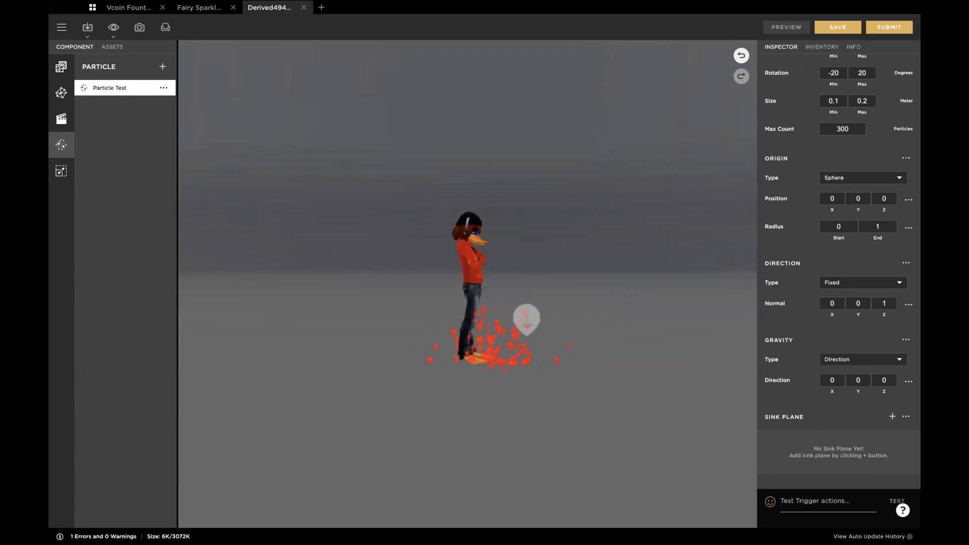
# Step: Set the fixed direction normal's Y to 1 alongside Z 1 and preview the diagonal emission
pyautogui.doubleClick(857, 302)
pyautogui.write('1')
pyautogui.press('Tab')
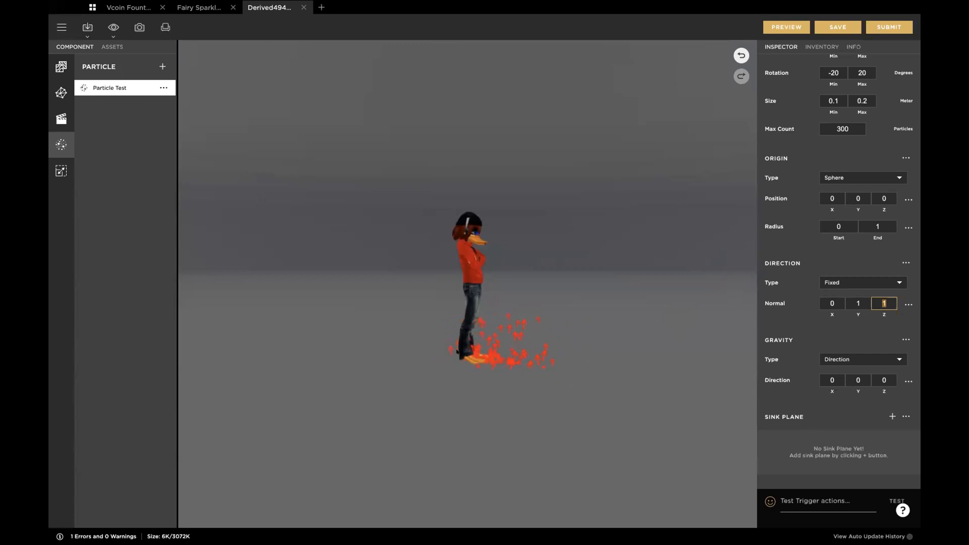
pyautogui.click(776, 23)
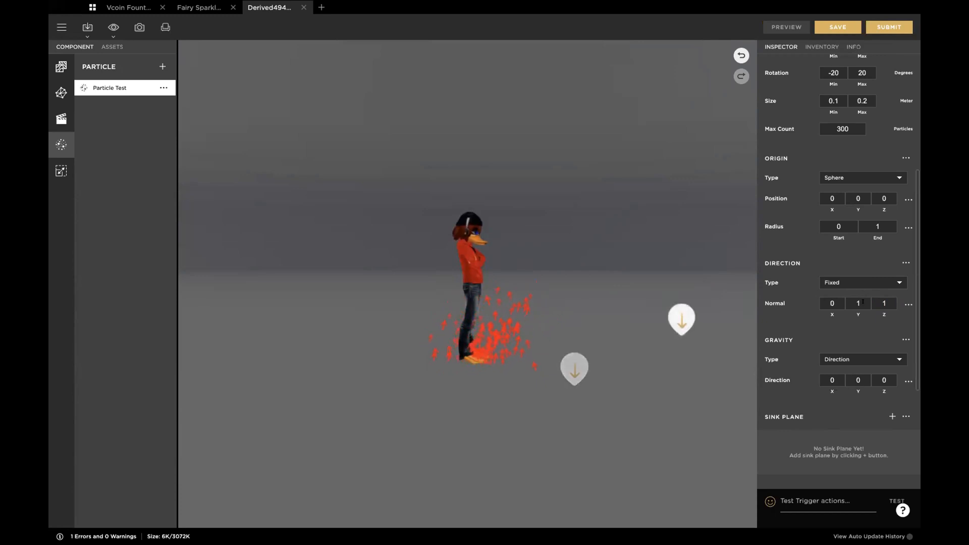
# Step: Set the fixed direction normal's Z back to 0 and preview the emission from several angles
pyautogui.click(872, 303)
pyautogui.write('0')
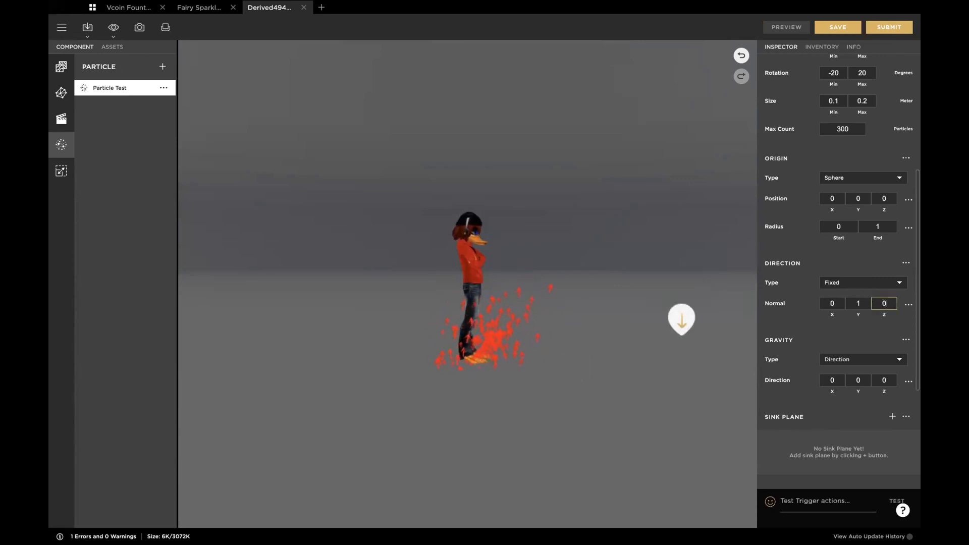
pyautogui.click(778, 26)
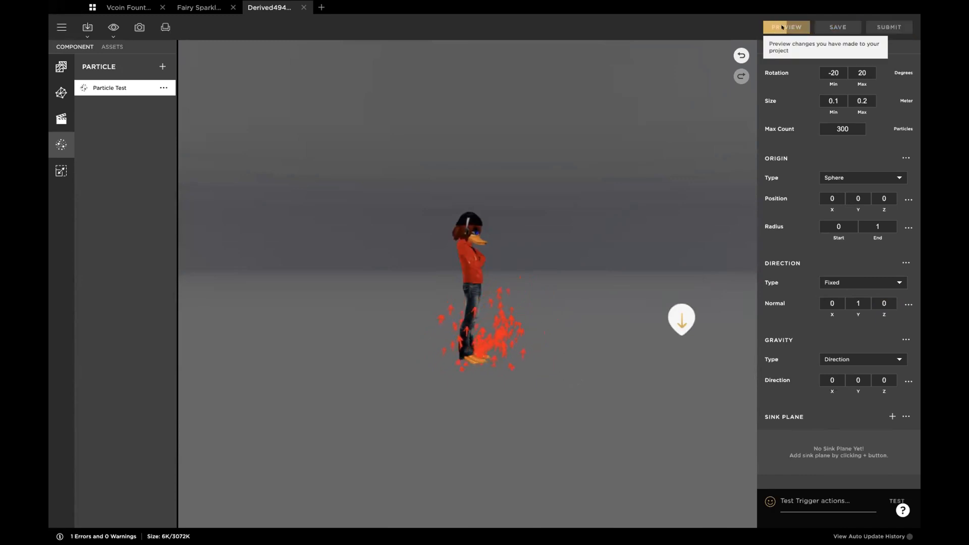
pyautogui.moveTo(609, 230); pyautogui.dragTo(565, 242)
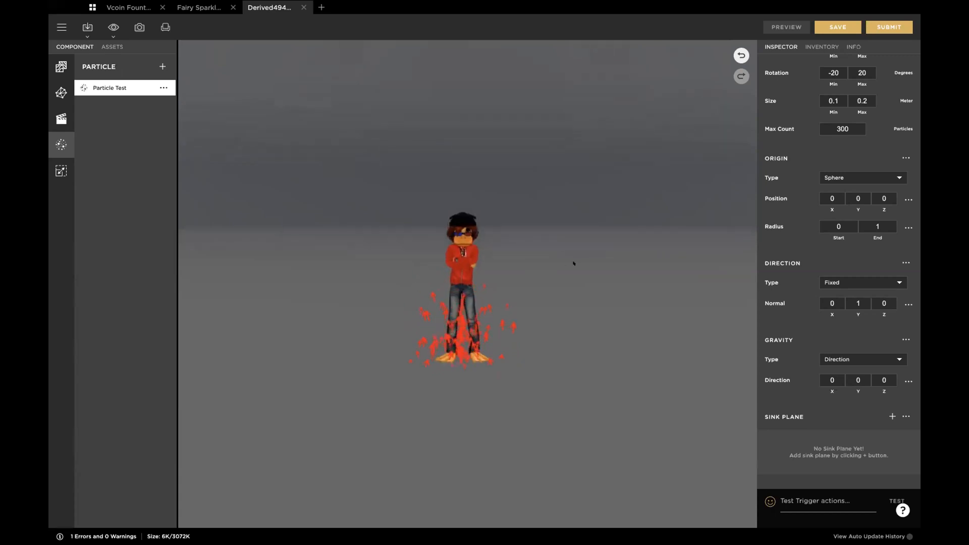
pyautogui.moveTo(573, 263); pyautogui.dragTo(609, 262)
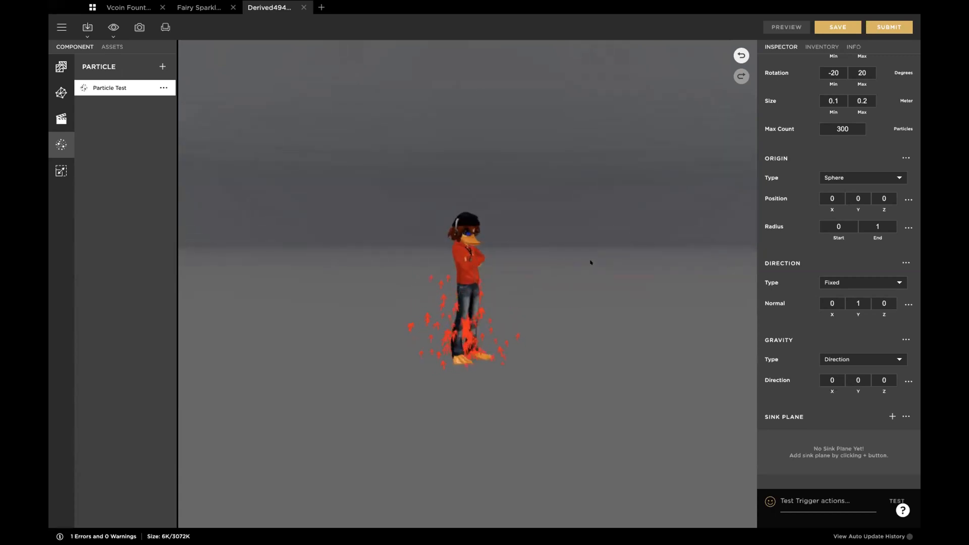
pyautogui.moveTo(599, 278); pyautogui.dragTo(556, 279)
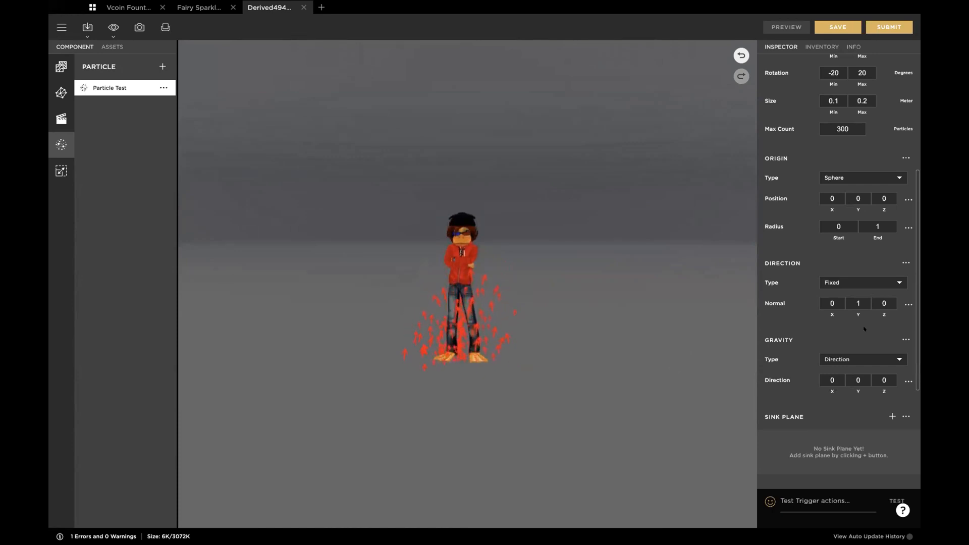
# Step: Change the particle direction type to Radial and preview the emission from the front and from above
pyautogui.click(891, 280)
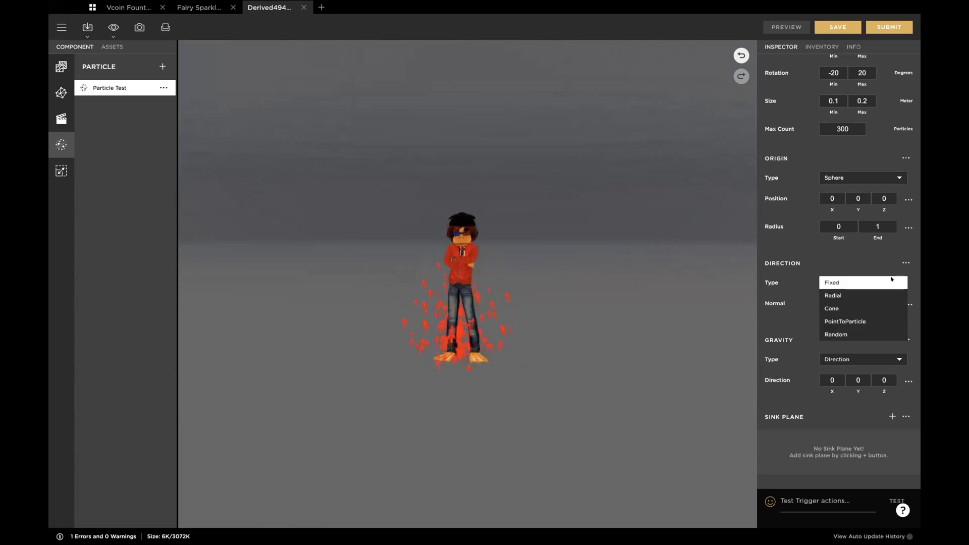
pyautogui.click(832, 295)
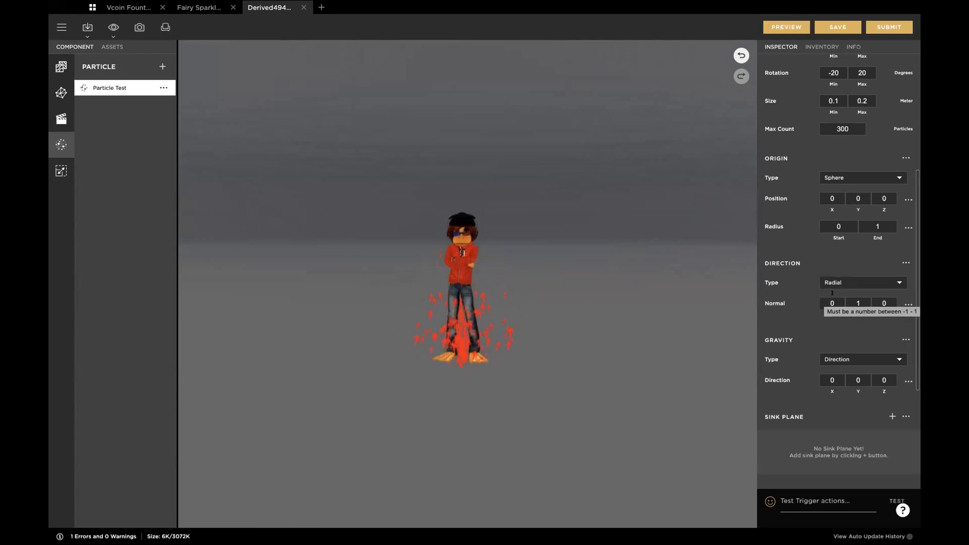
pyautogui.click(786, 27)
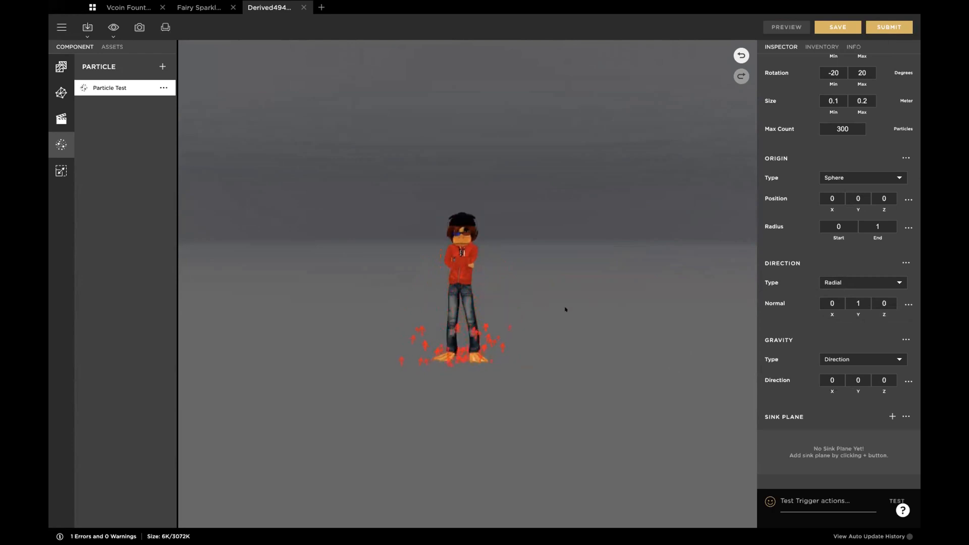
pyautogui.moveTo(590, 279); pyautogui.dragTo(593, 476)
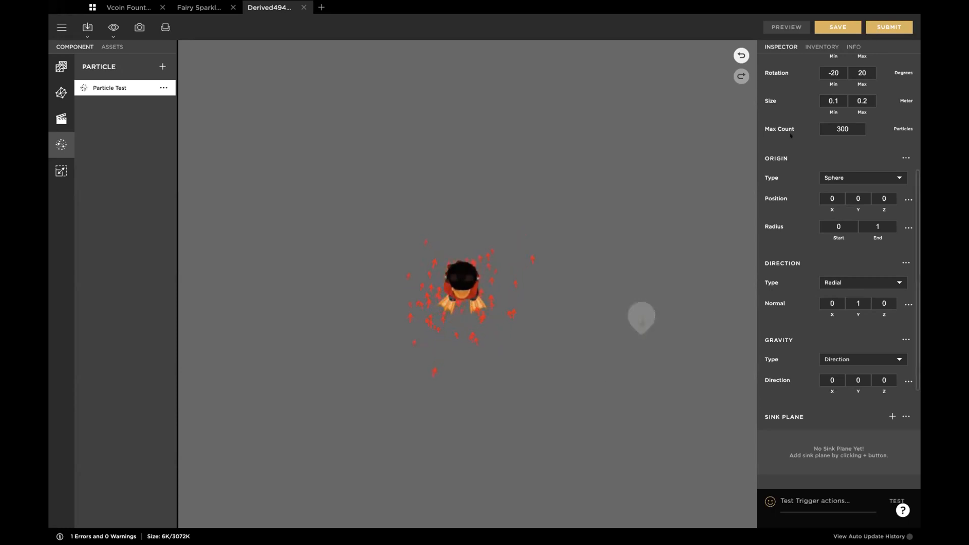
pyautogui.scroll(2, 790, 134)
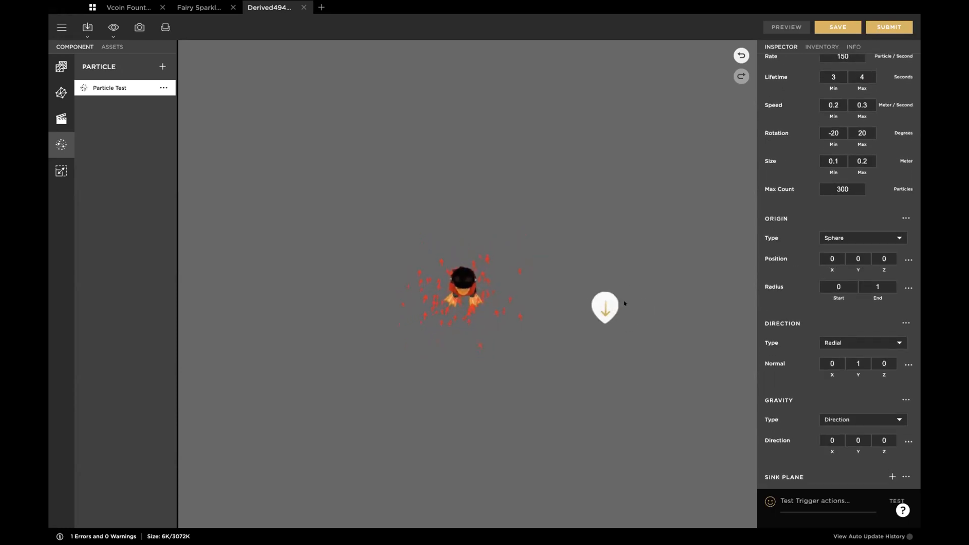
pyautogui.moveTo(539, 376); pyautogui.dragTo(532, 318)
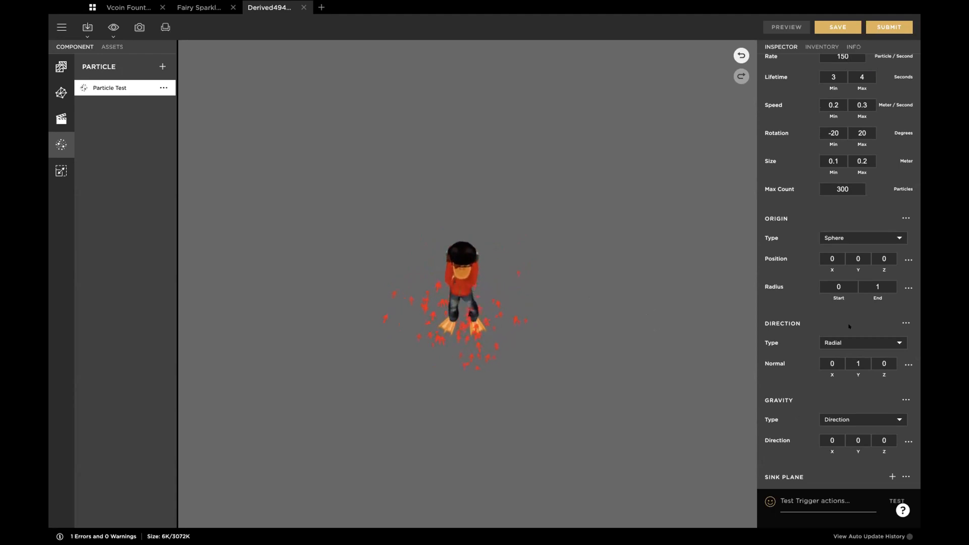
# Step: Change the direction type to Cone with radius 2 and position Y 5, and preview the emission
pyautogui.click(858, 343)
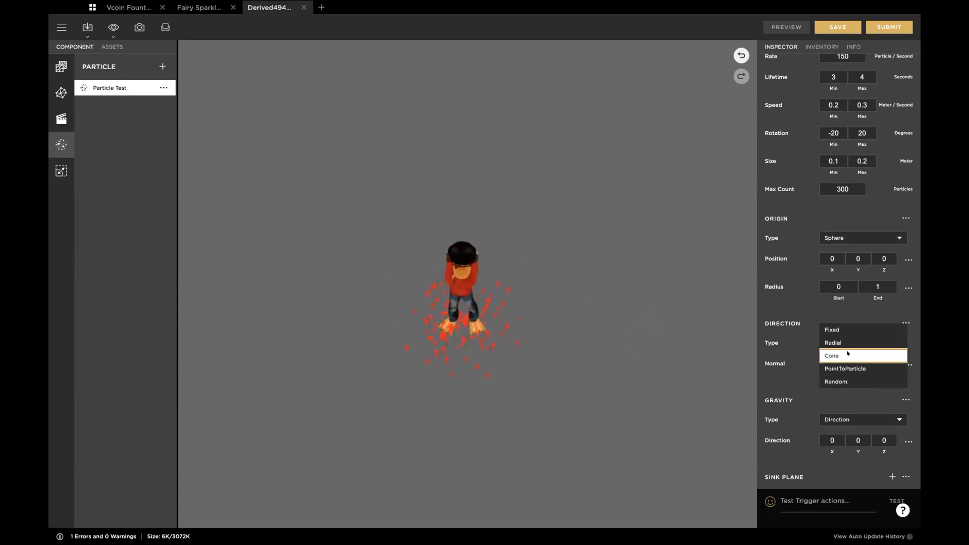
pyautogui.click(856, 355)
pyautogui.moveTo(524, 302); pyautogui.dragTo(557, 238)
pyautogui.click(841, 386)
pyautogui.write('2')
pyautogui.press('Return')
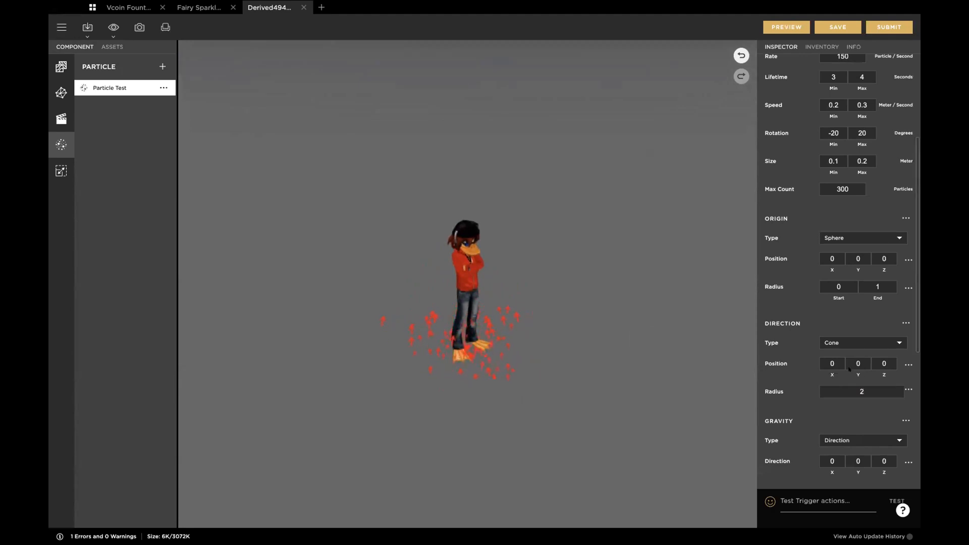
pyautogui.click(857, 361)
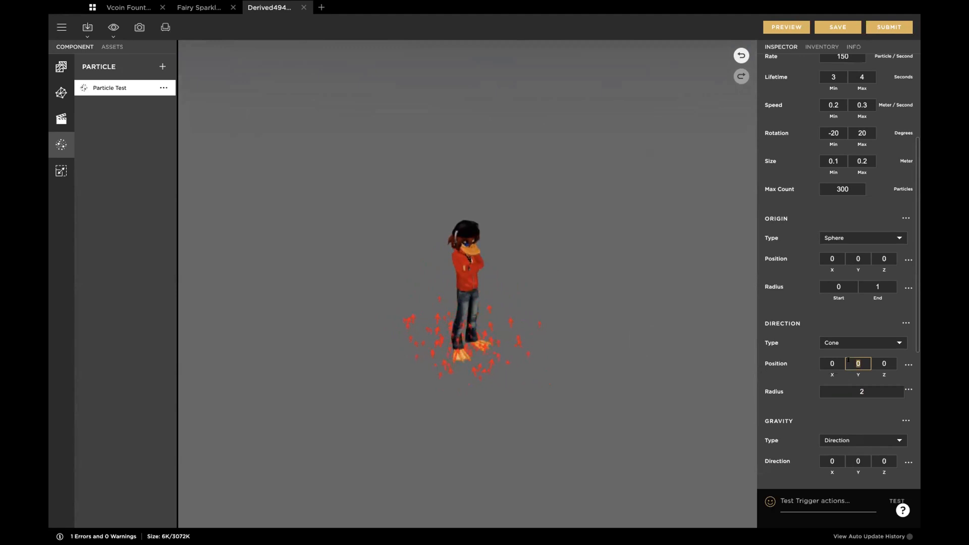
pyautogui.write('5')
pyautogui.press('Tab')
pyautogui.click(786, 26)
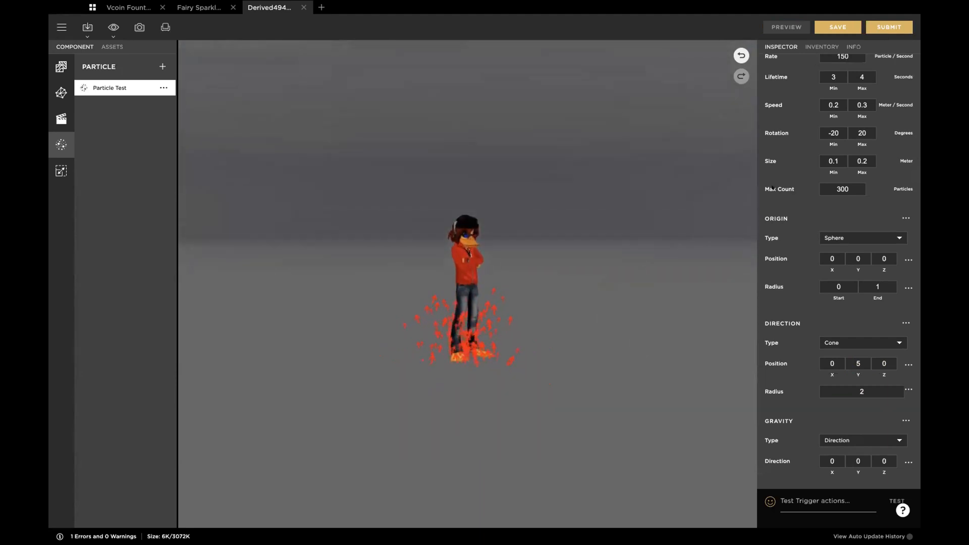
# Step: Set the particle's minimum and maximum speed to 0.5 meters per second and preview the emission
pyautogui.scroll(1, 799, 109)
pyautogui.click(831, 128)
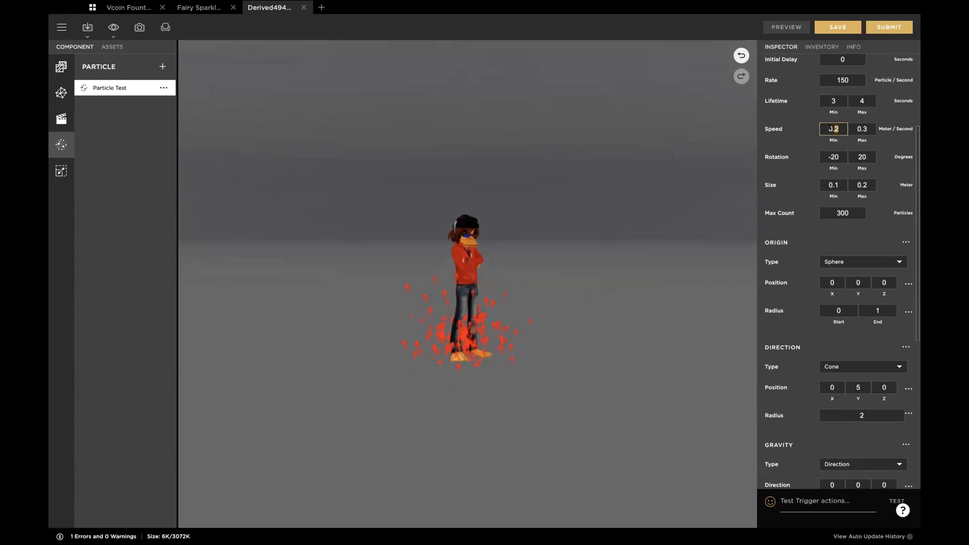
pyautogui.click(833, 129)
pyautogui.moveTo(838, 129)
pyautogui.mouseDown()
pyautogui.moveTo(867, 128)
pyautogui.moveTo(833, 129)
pyautogui.mouseUp()
pyautogui.write('555')
pyautogui.click(781, 28)
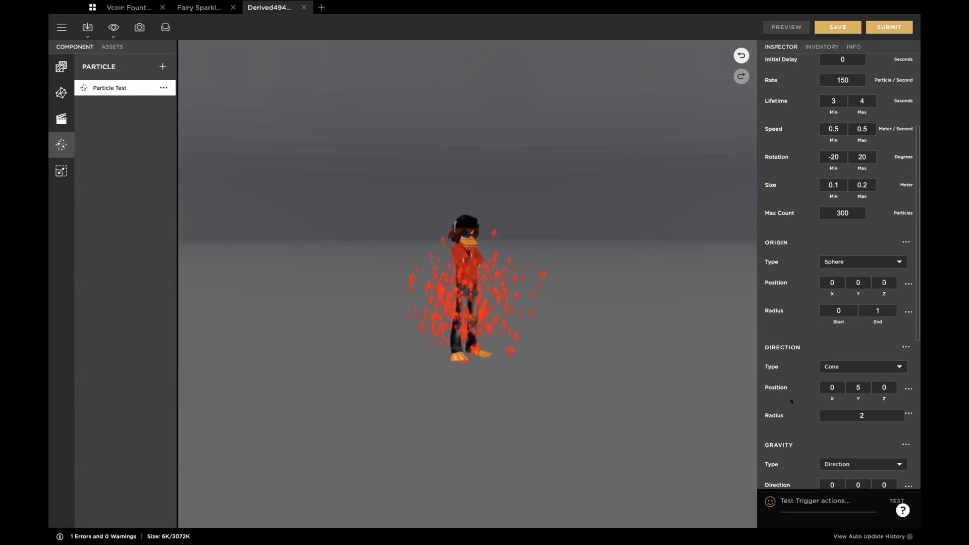
# Step: Reduce the cone direction's radius to 1 and preview the emission
pyautogui.click(846, 411)
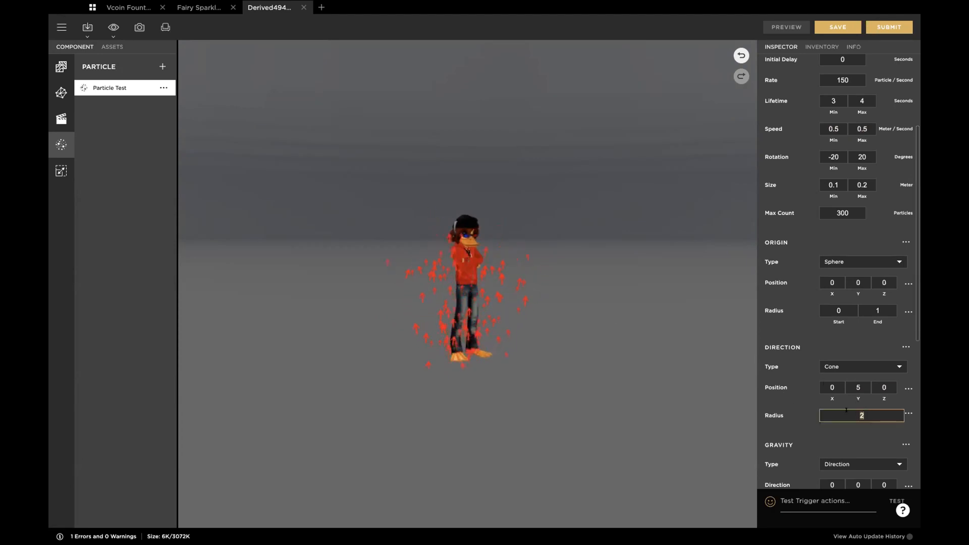
pyautogui.write('1')
pyautogui.press('Return')
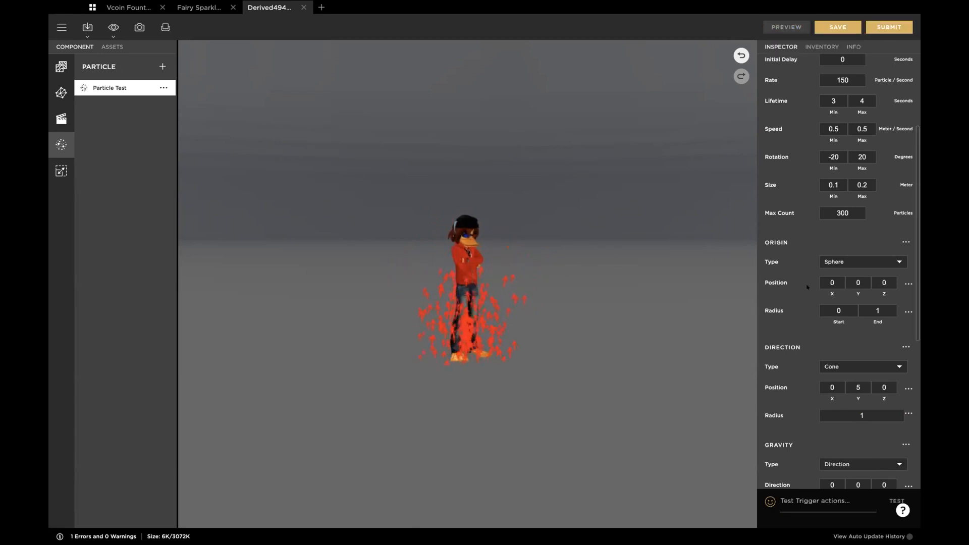
# Step: Set the sphere origin's end radius to 0.1 and preview the emission from different heights
pyautogui.click(861, 310)
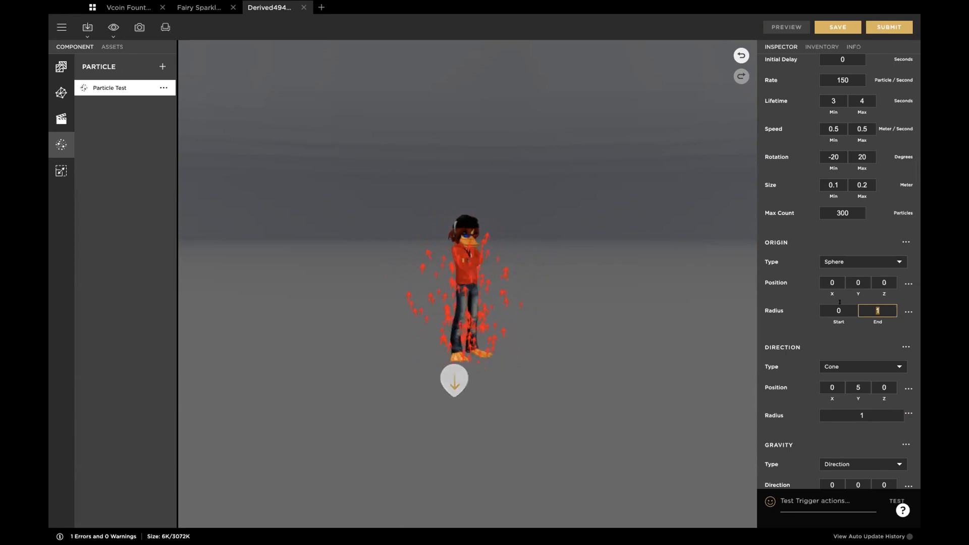
pyautogui.write('0.1')
pyautogui.press('Return')
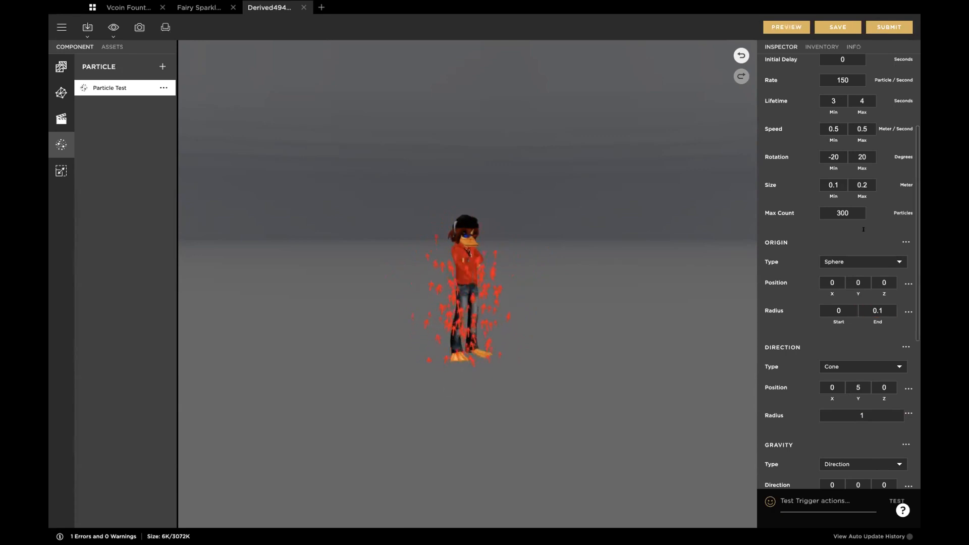
pyautogui.click(788, 29)
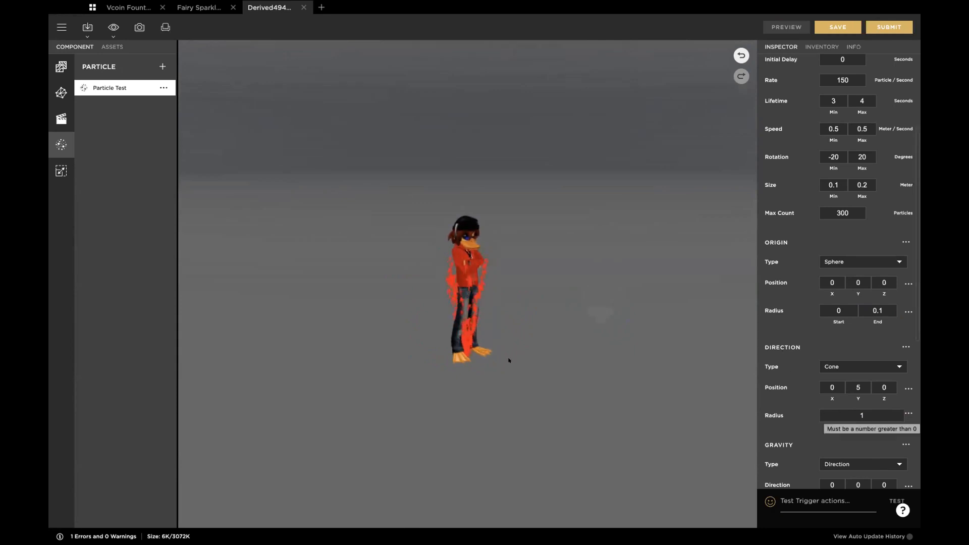
pyautogui.click(858, 386)
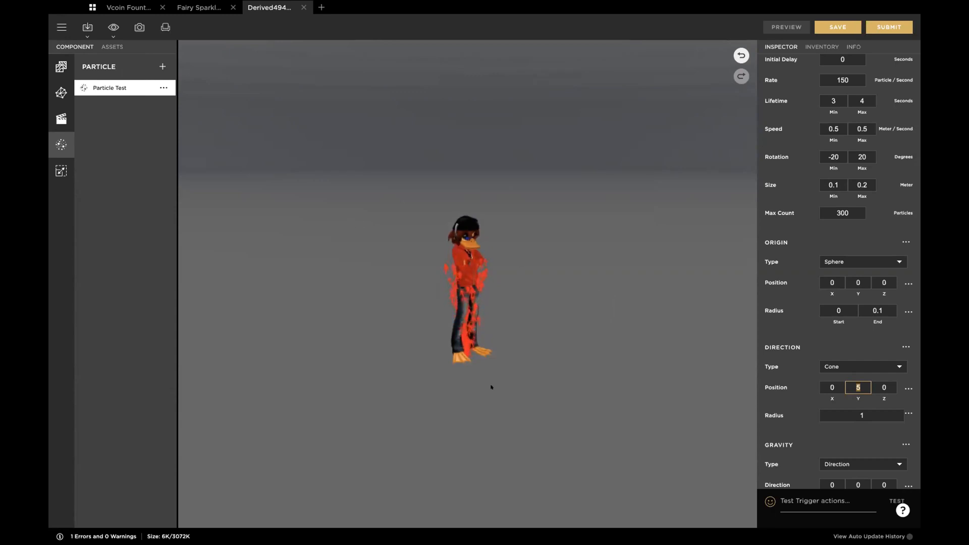
pyautogui.moveTo(565, 296); pyautogui.dragTo(566, 251)
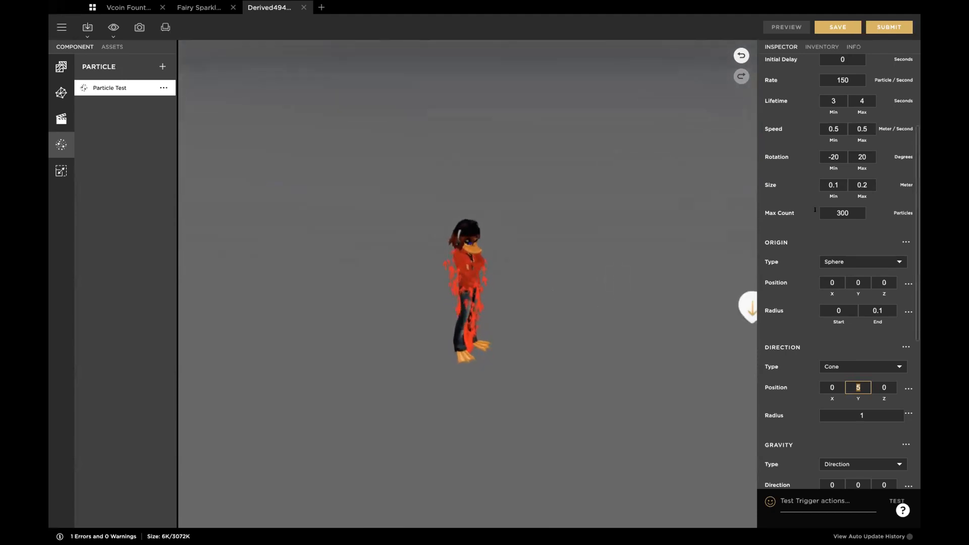
# Step: Set the particle lifetime to minimum 5 and maximum 6 seconds, and preview the emission from several angles
pyautogui.scroll(1, 832, 110)
pyautogui.click(833, 121)
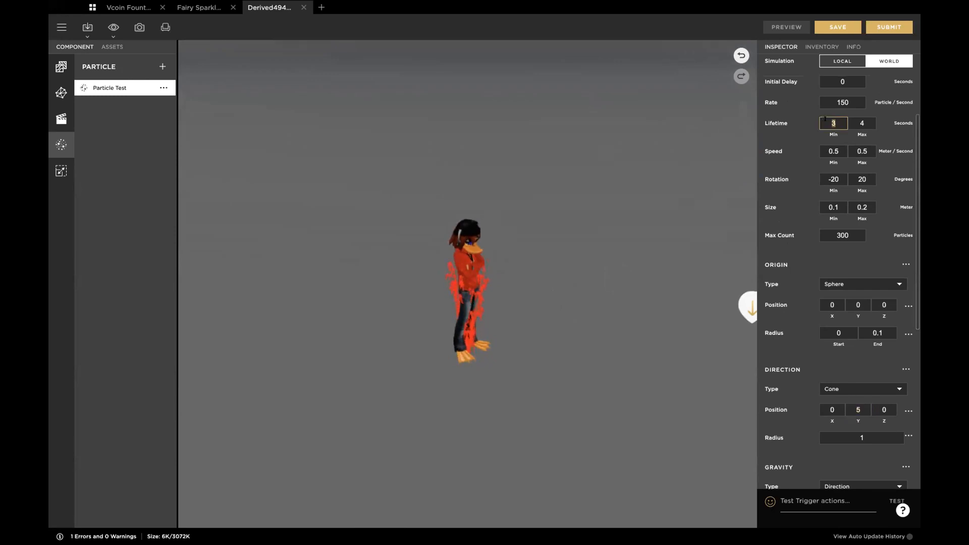
pyautogui.click(863, 122)
pyautogui.write('6')
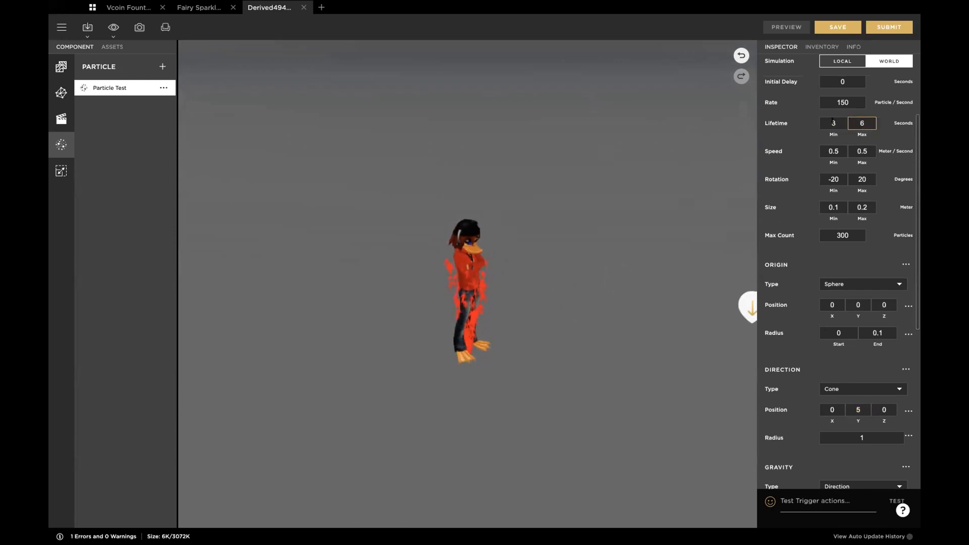
pyautogui.click(832, 121)
pyautogui.write('5')
pyautogui.click(791, 29)
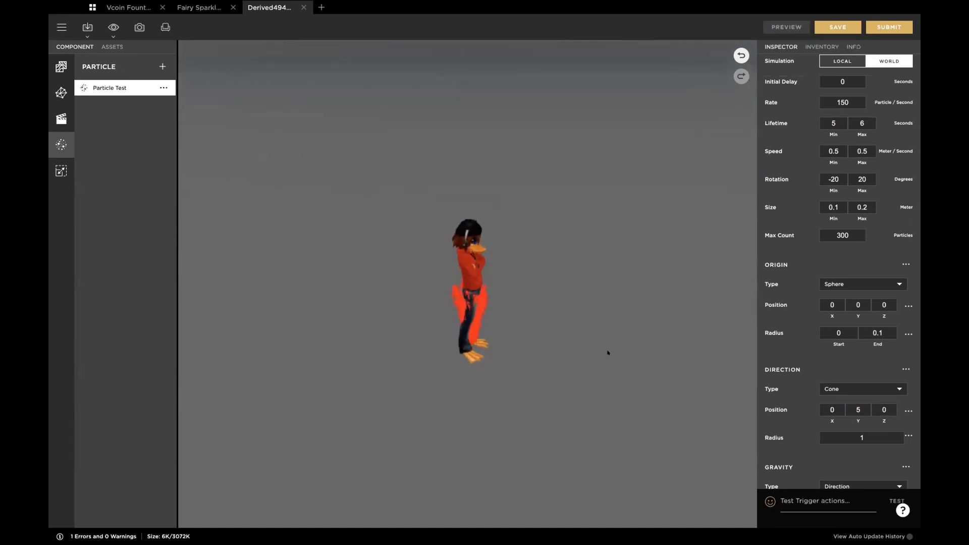
pyautogui.moveTo(592, 392); pyautogui.dragTo(583, 427)
pyautogui.moveTo(582, 393); pyautogui.dragTo(580, 302)
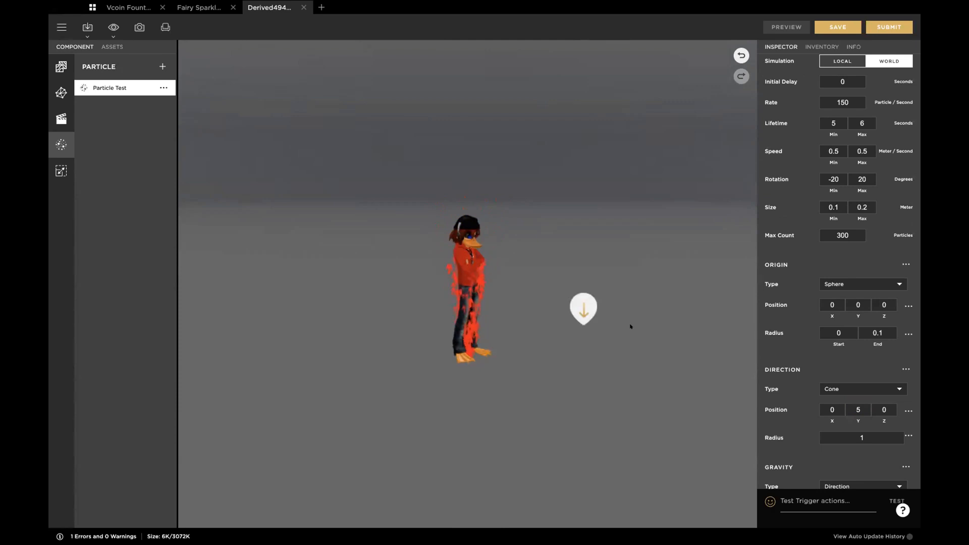
# Step: Set the cone direction's radius back to 2 and preview the wider emission
pyautogui.click(854, 437)
pyautogui.write('2')
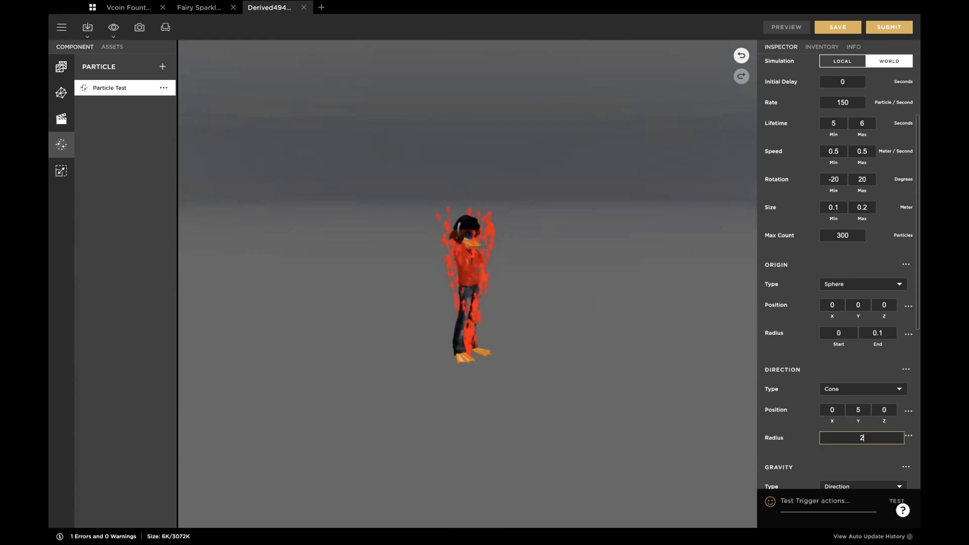
pyautogui.press('Return')
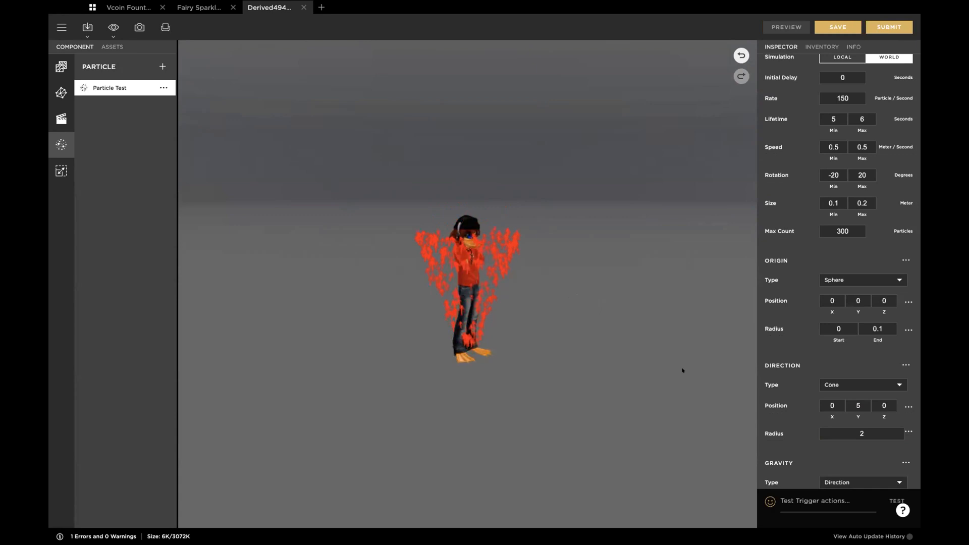
# Step: Change the particle direction type to Random and preview the emission from different angles
pyautogui.click(857, 384)
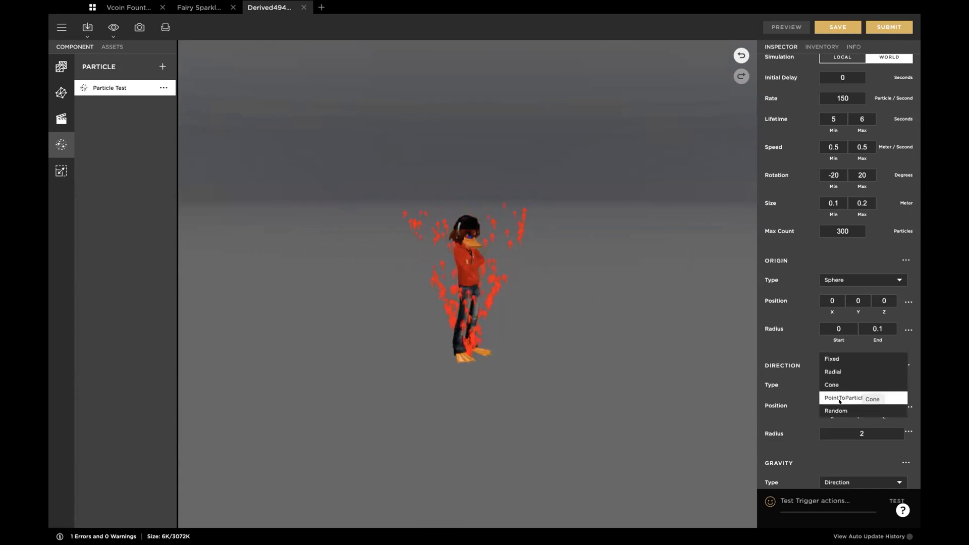
pyautogui.click(830, 410)
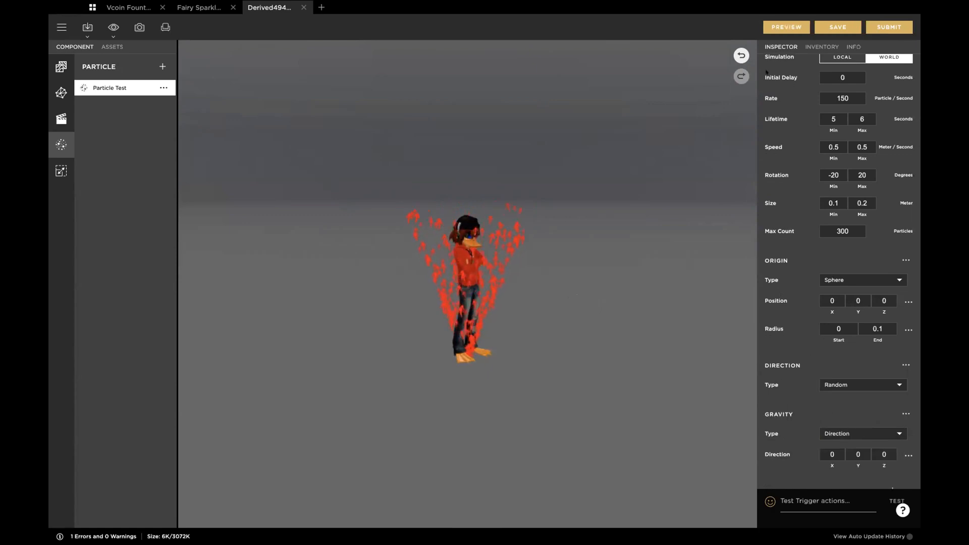
pyautogui.click(782, 26)
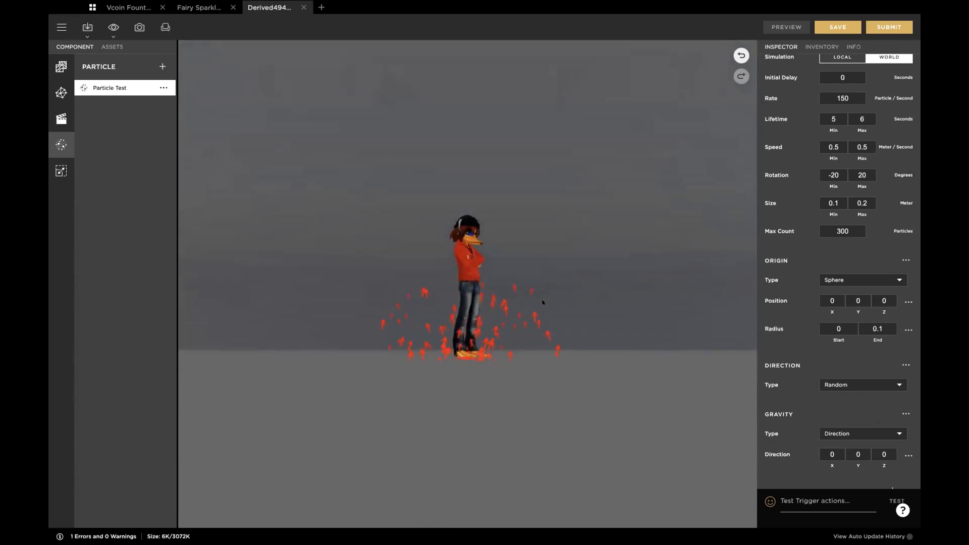
pyautogui.moveTo(542, 303); pyautogui.dragTo(529, 318)
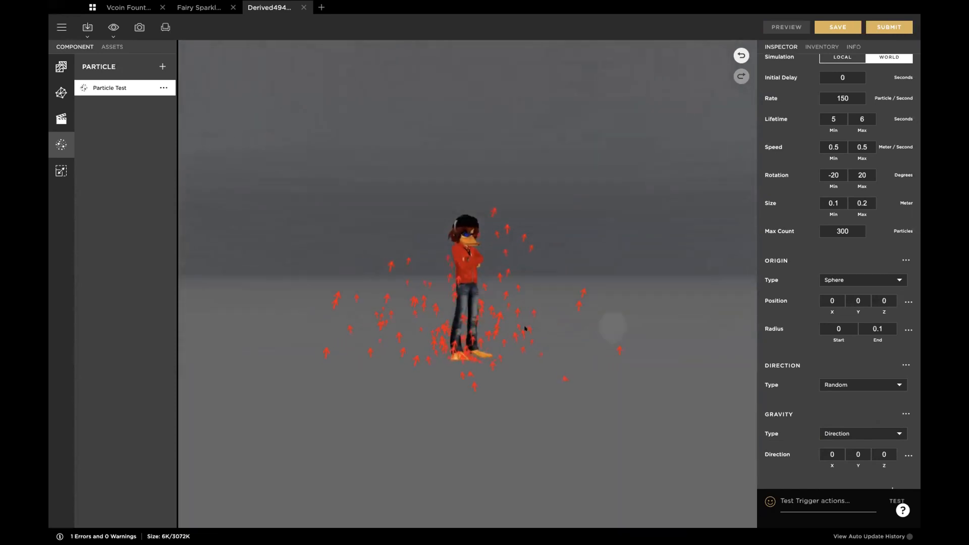
# Step: Change the direction type to PointToParticle with position Y 3 and Z 3, and preview the emission
pyautogui.click(833, 385)
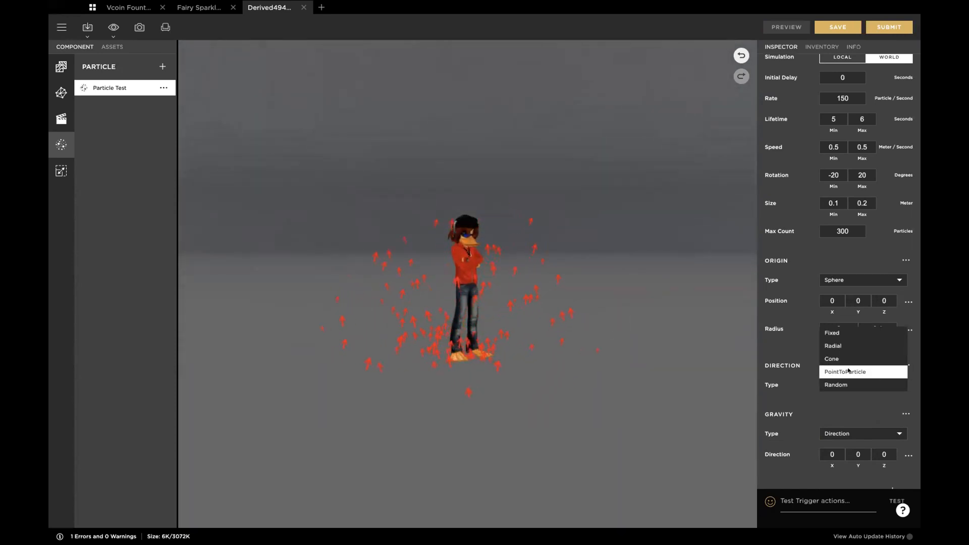
pyautogui.click(858, 371)
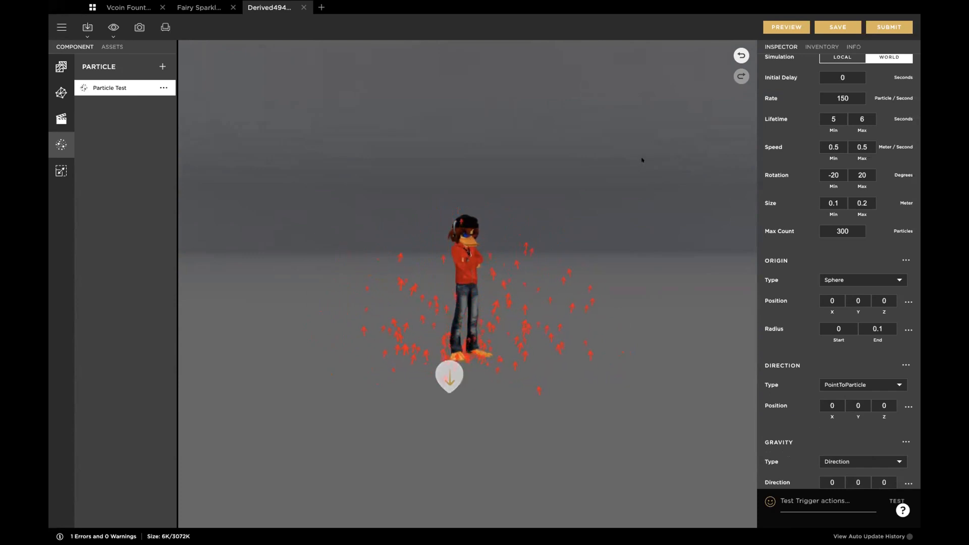
pyautogui.moveTo(575, 202); pyautogui.dragTo(630, 177)
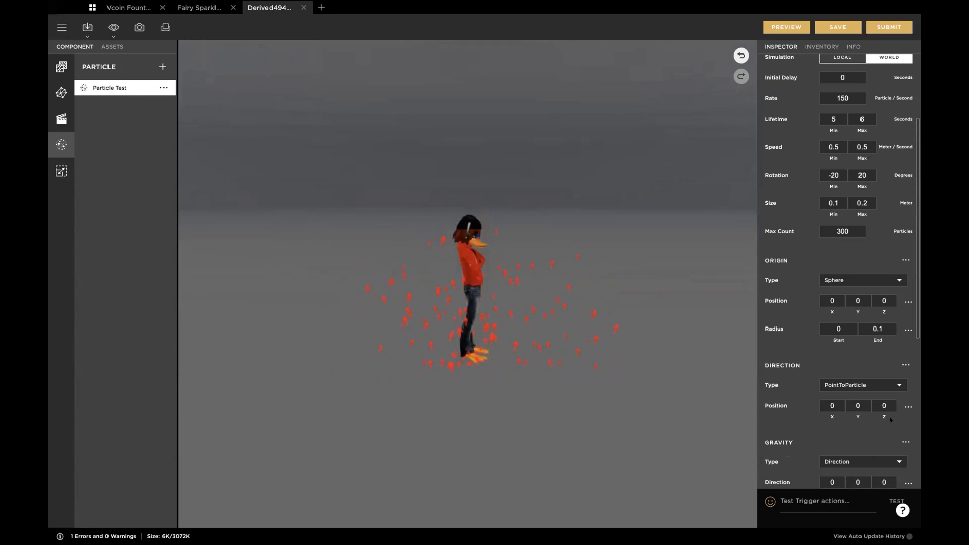
pyautogui.click(857, 403)
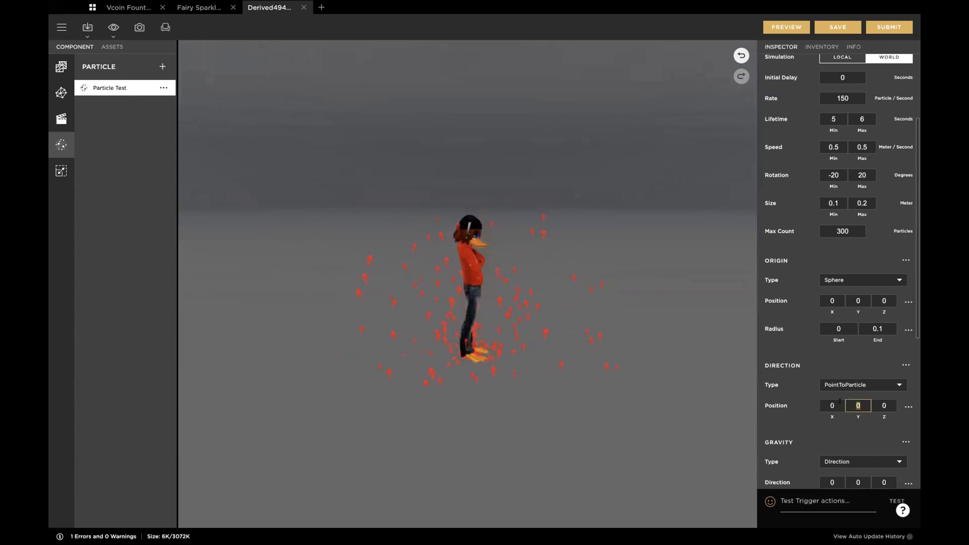
pyautogui.write('3')
pyautogui.click(882, 404)
pyautogui.write('3')
pyautogui.press('Return')
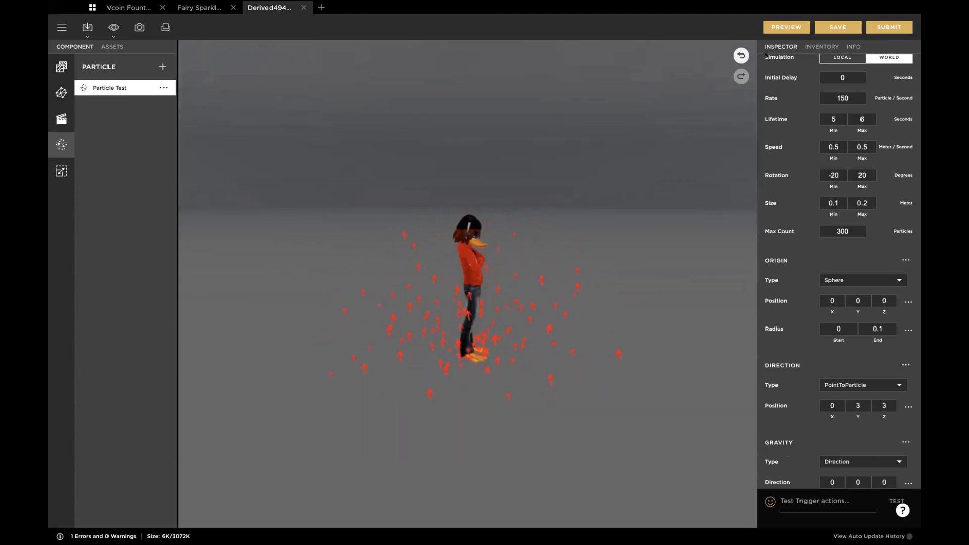
pyautogui.click(786, 27)
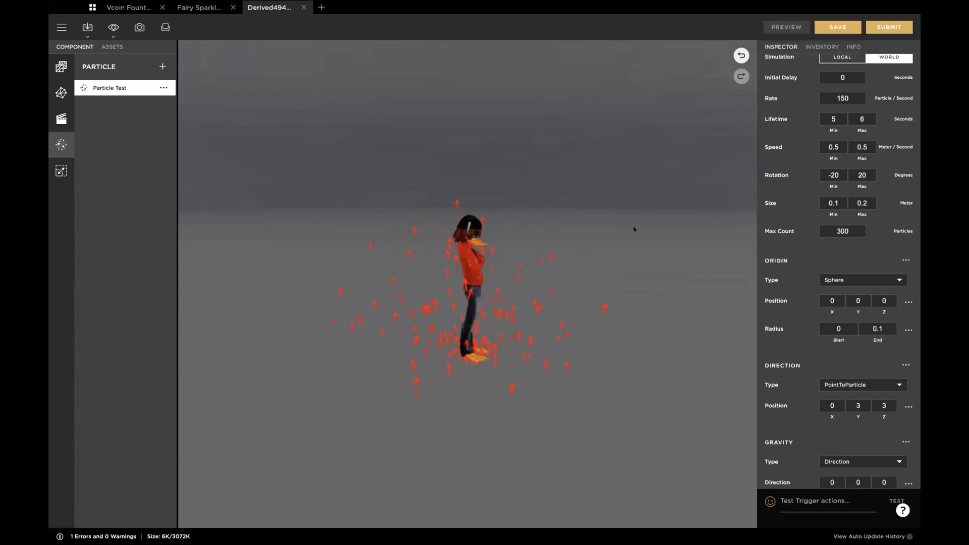
pyautogui.moveTo(659, 264)
pyautogui.mouseDown()
pyautogui.moveTo(625, 277)
pyautogui.moveTo(647, 270)
pyautogui.mouseUp()
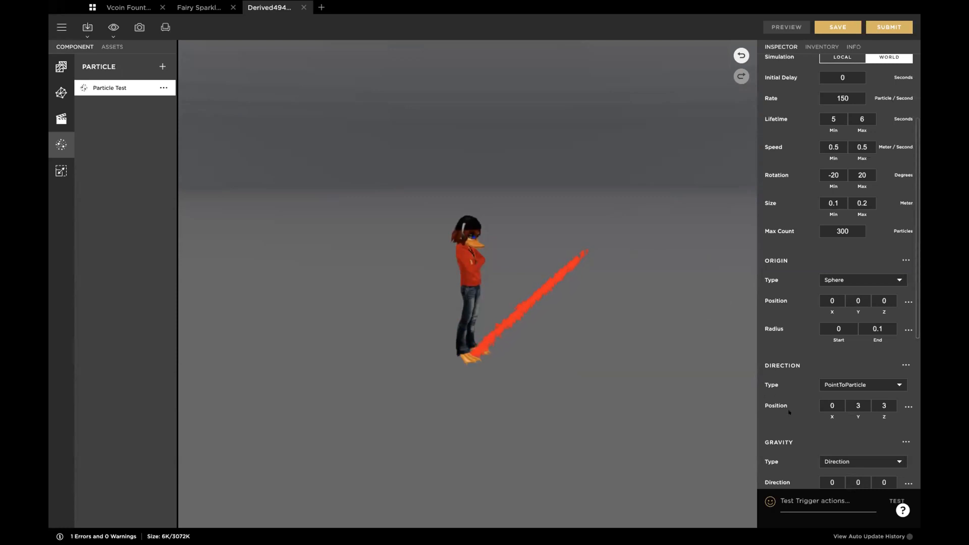
# Step: Switch the direction type to Cone, set its radius to 2, and preview the tilted emission
pyautogui.click(883, 384)
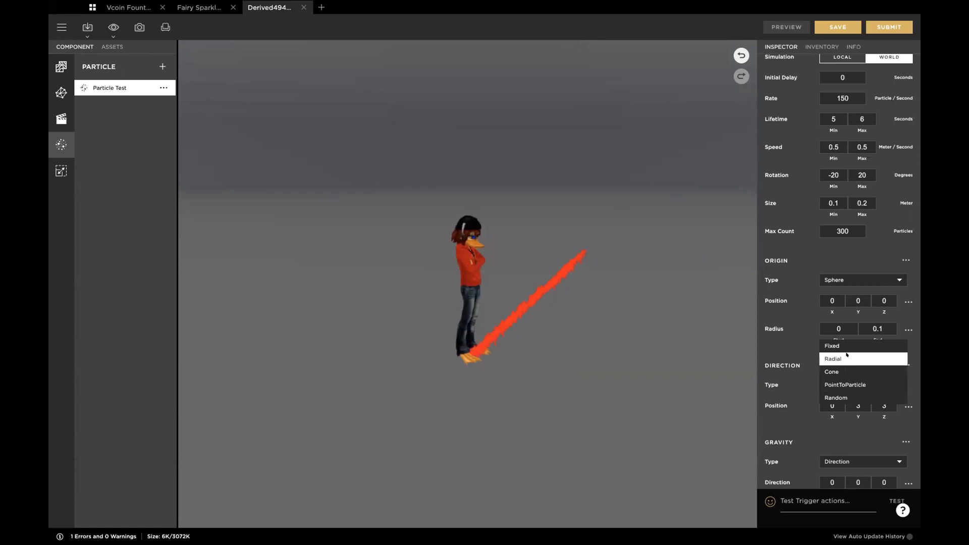
pyautogui.click(835, 371)
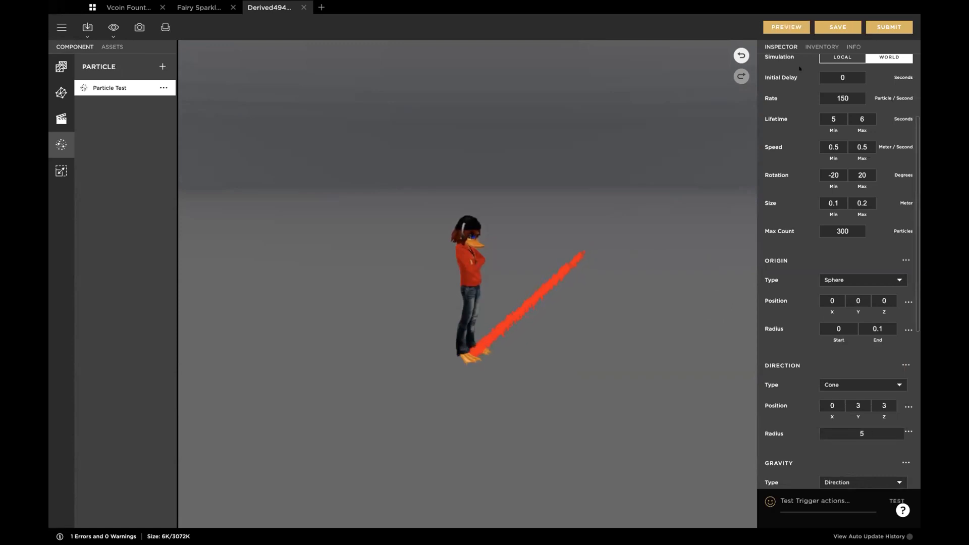
pyautogui.click(792, 28)
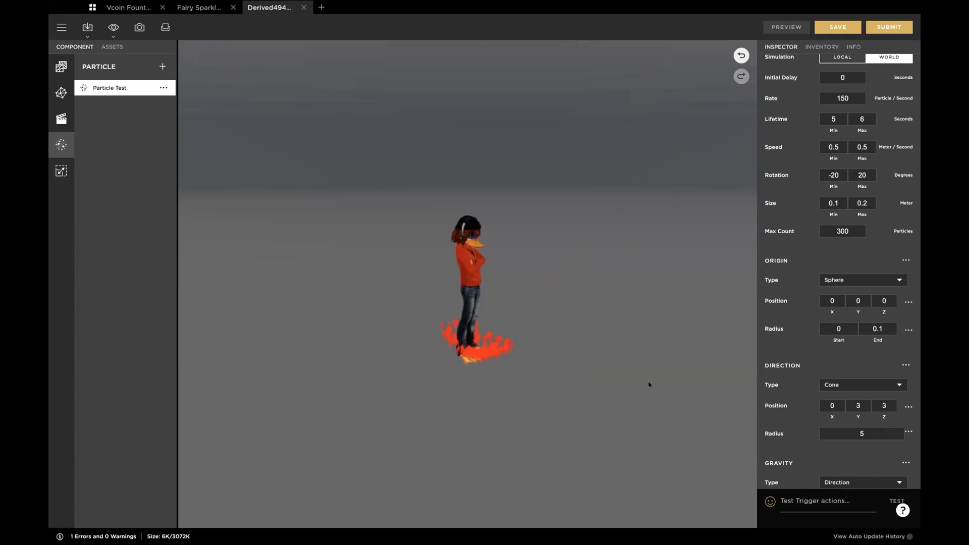
pyautogui.click(842, 430)
pyautogui.press('BackSpace')
pyautogui.write('2')
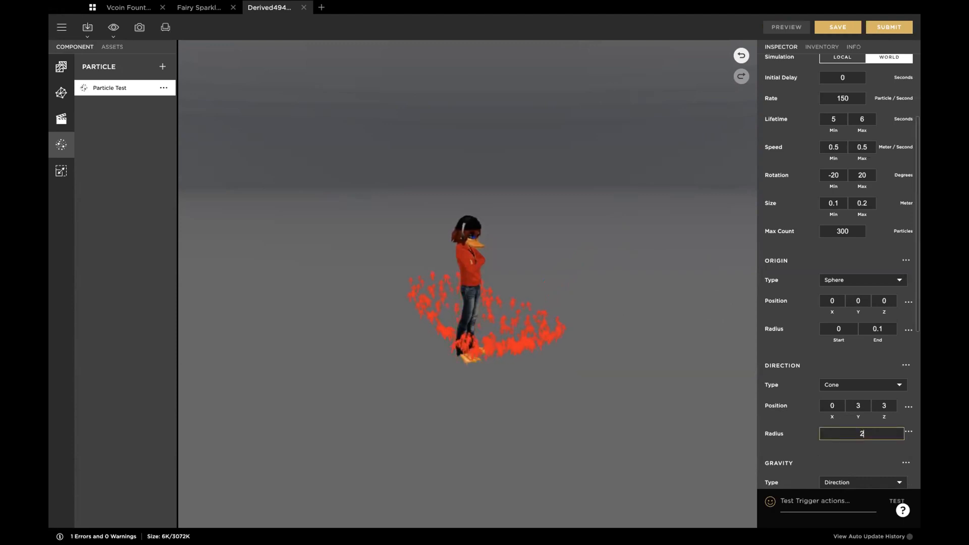
pyautogui.press('Return')
pyautogui.click(785, 25)
# Step: Set the gravity direction's Y value to -1
pyautogui.scroll(-2, 790, 401)
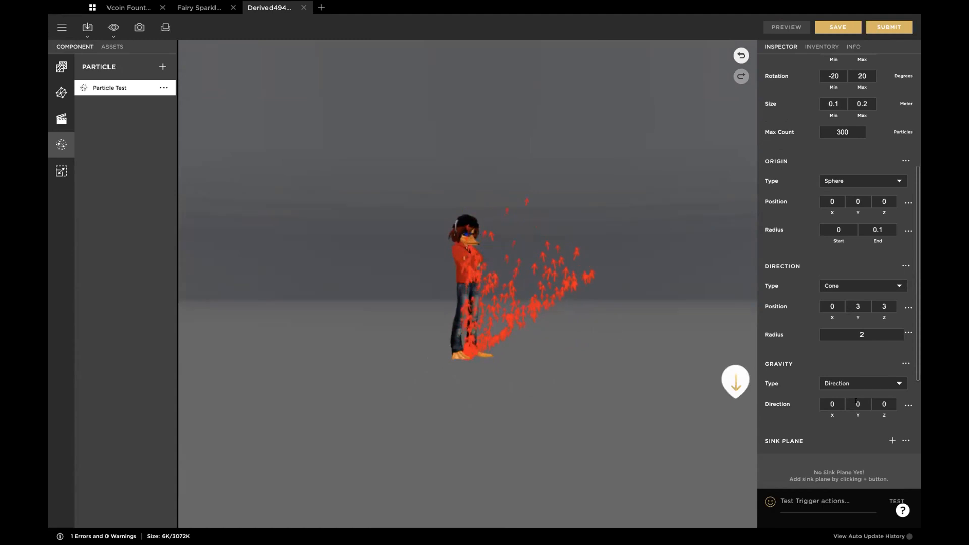
pyautogui.click(857, 402)
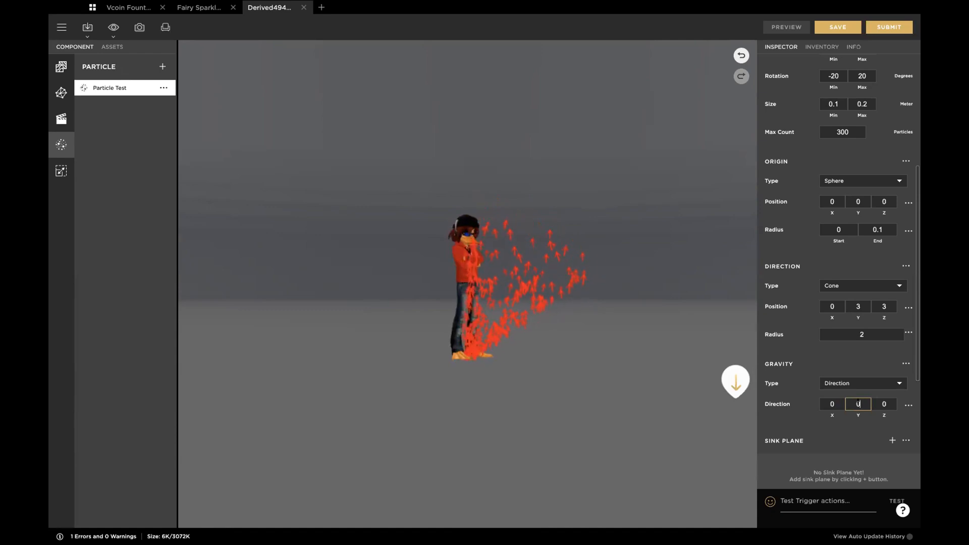
pyautogui.moveTo(857, 400); pyautogui.dragTo(846, 399)
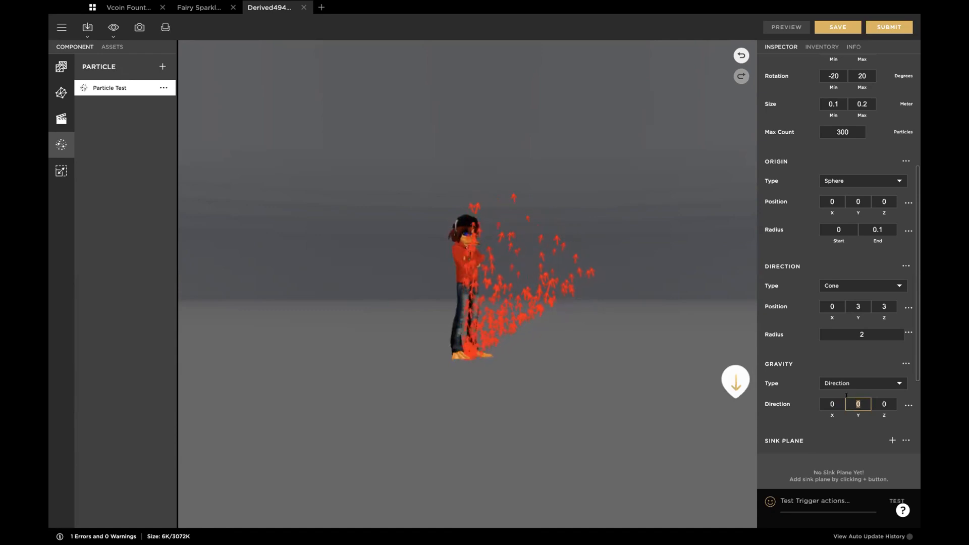
pyautogui.write('3')
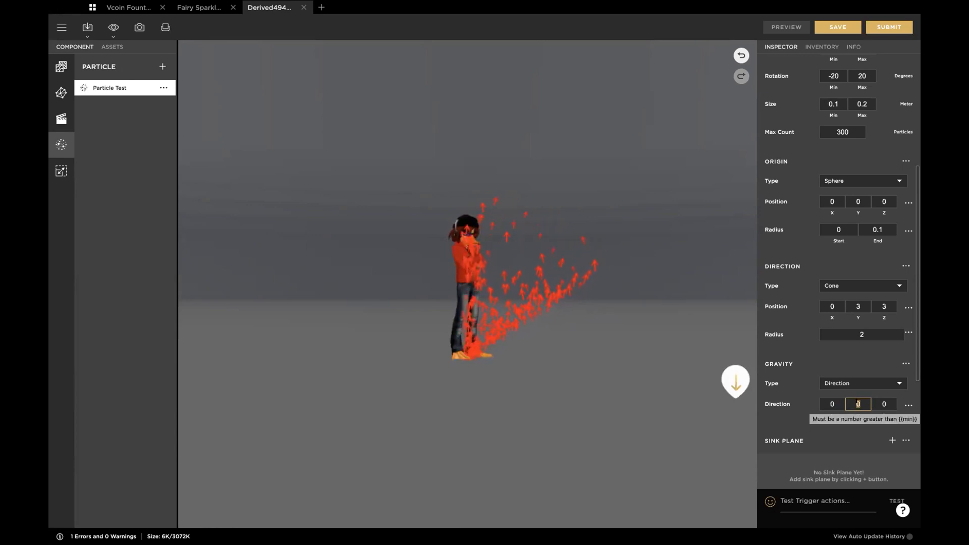
pyautogui.write('0')
pyautogui.press('BackSpace')
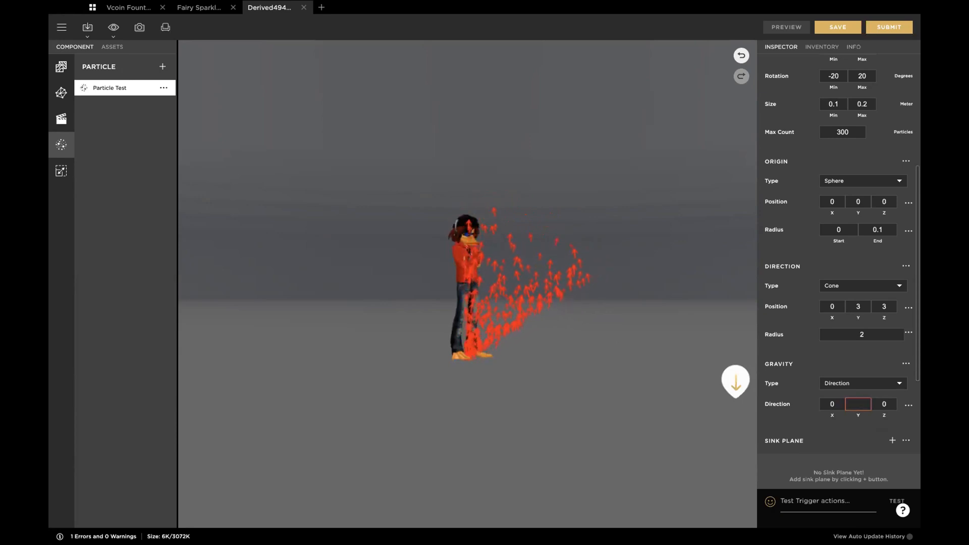
pyautogui.write('-1')
pyautogui.press('Tab')
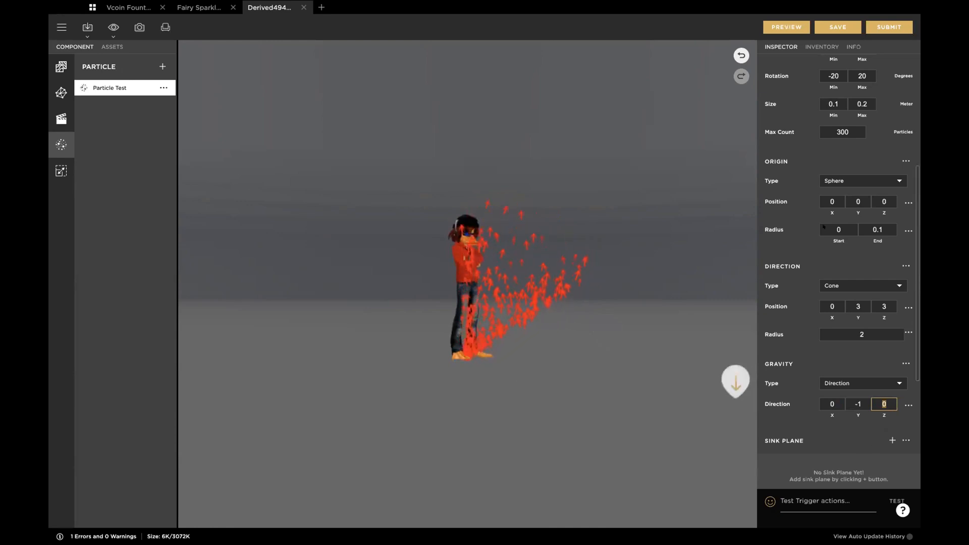
# Step: Preview the current gravity, set the gravity direction's Y value to -0.2, and preview the emission again
pyautogui.click(780, 27)
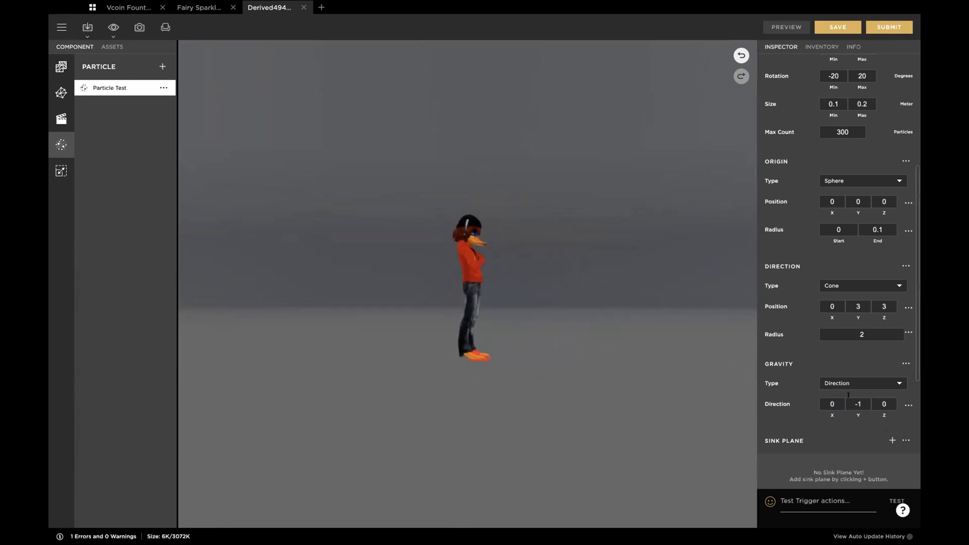
pyautogui.doubleClick(857, 403)
pyautogui.press('BackSpace')
pyautogui.write('-0.2')
pyautogui.press('Tab')
pyautogui.click(782, 28)
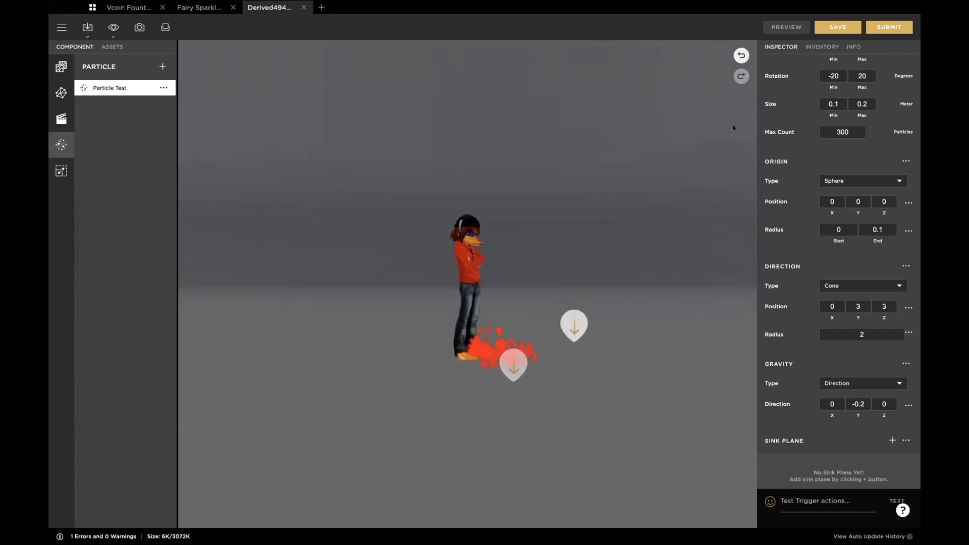
# Step: Set the emission speed to a minimum of 1 and a maximum of 2, and inspect the wider particle spread
pyautogui.scroll(5, 796, 193)
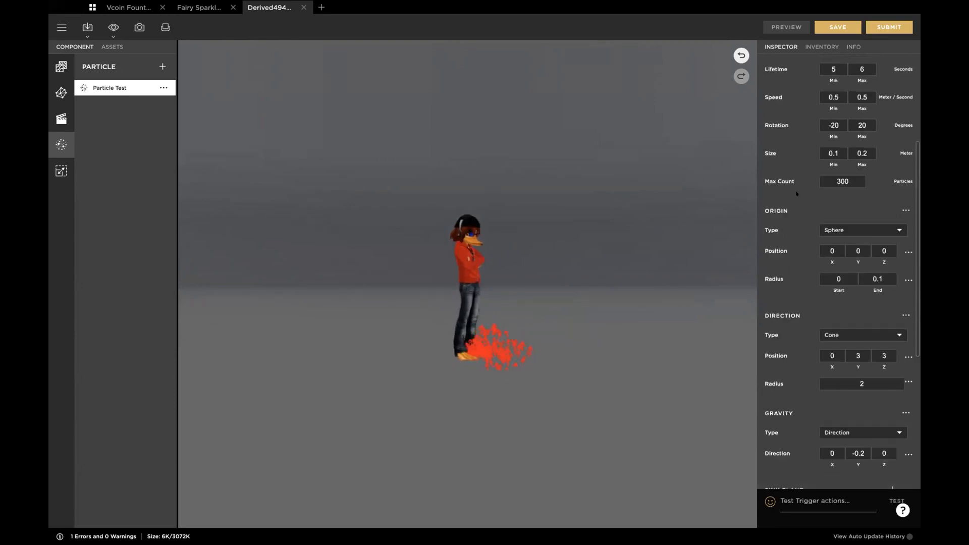
pyautogui.click(822, 212)
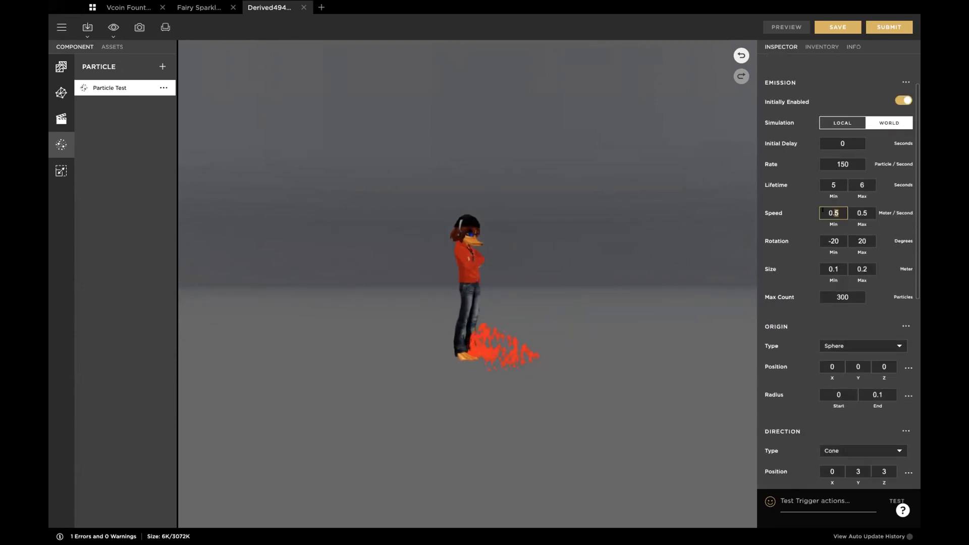
pyautogui.click(862, 212)
pyautogui.write('2')
pyautogui.click(833, 212)
pyautogui.write('1')
pyautogui.press('Tab')
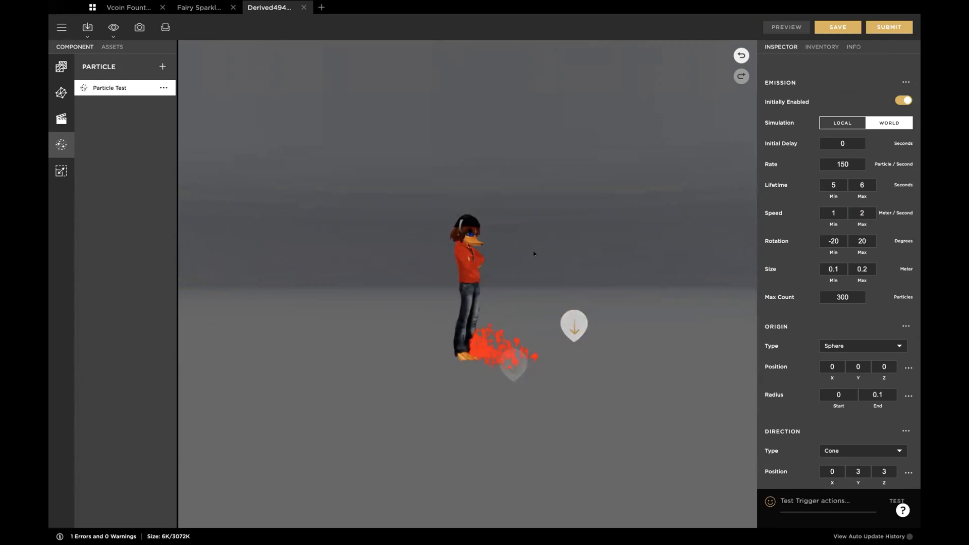
pyautogui.moveTo(546, 245); pyautogui.dragTo(551, 237)
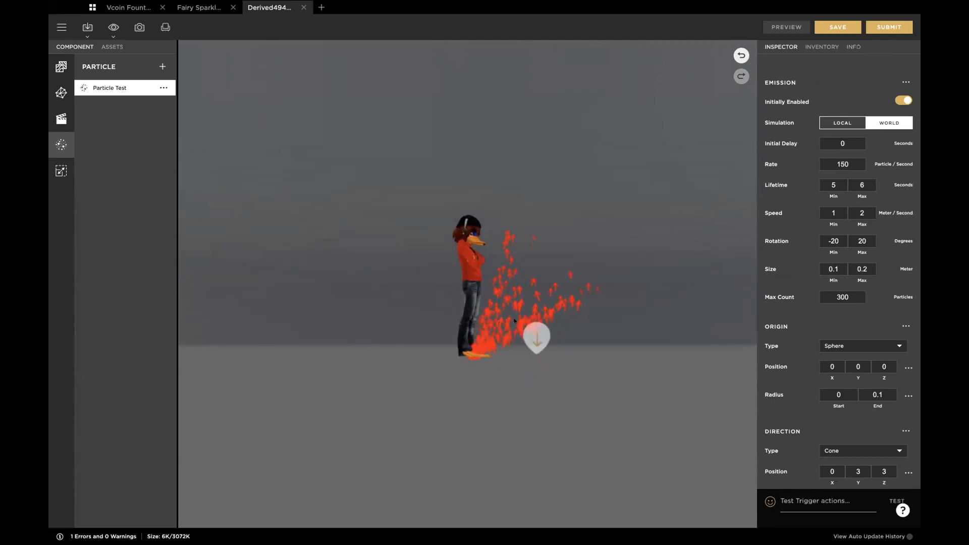
pyautogui.moveTo(567, 288); pyautogui.dragTo(566, 313)
pyautogui.scroll(-5, 566, 312)
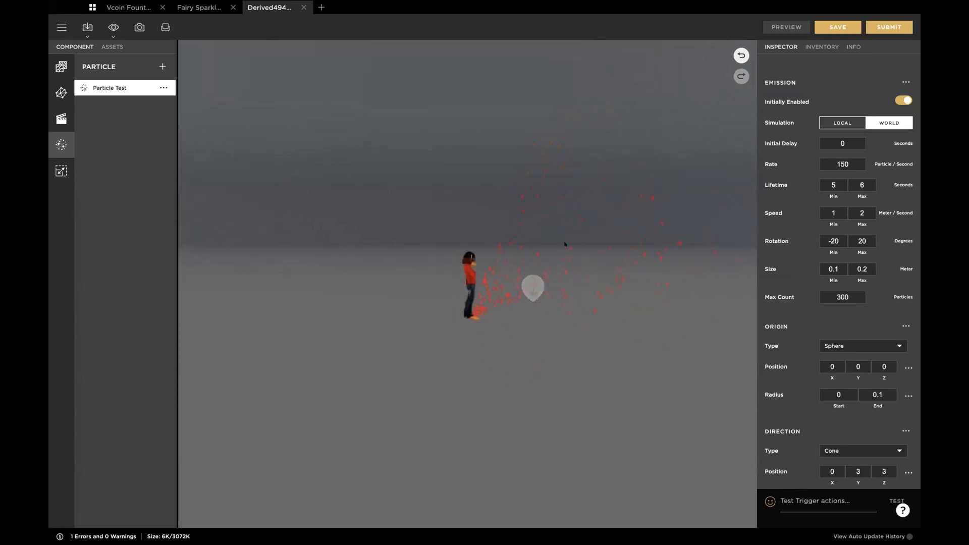
# Step: Set the gravity direction's Y value to -0.5 and preview the emission
pyautogui.scroll(-3, 866, 453)
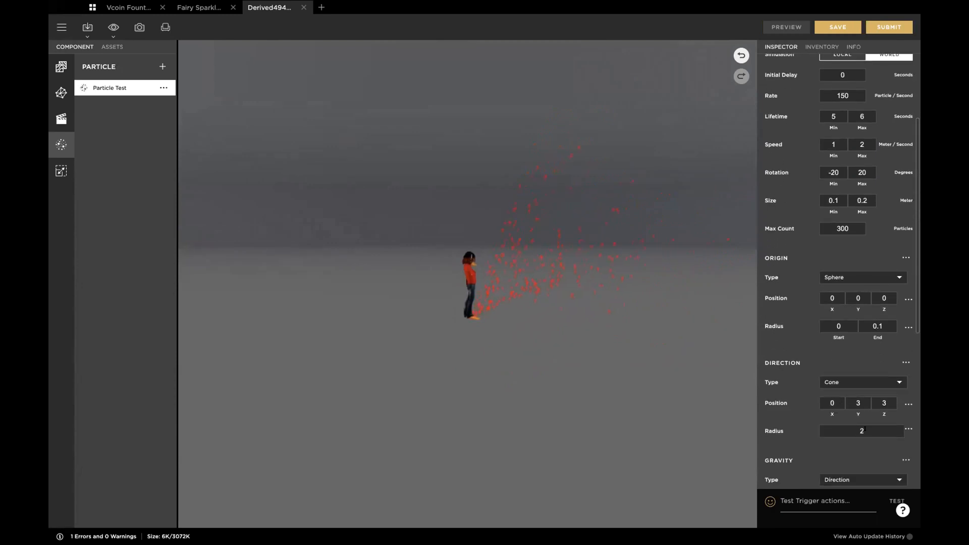
pyautogui.scroll(-3, 864, 429)
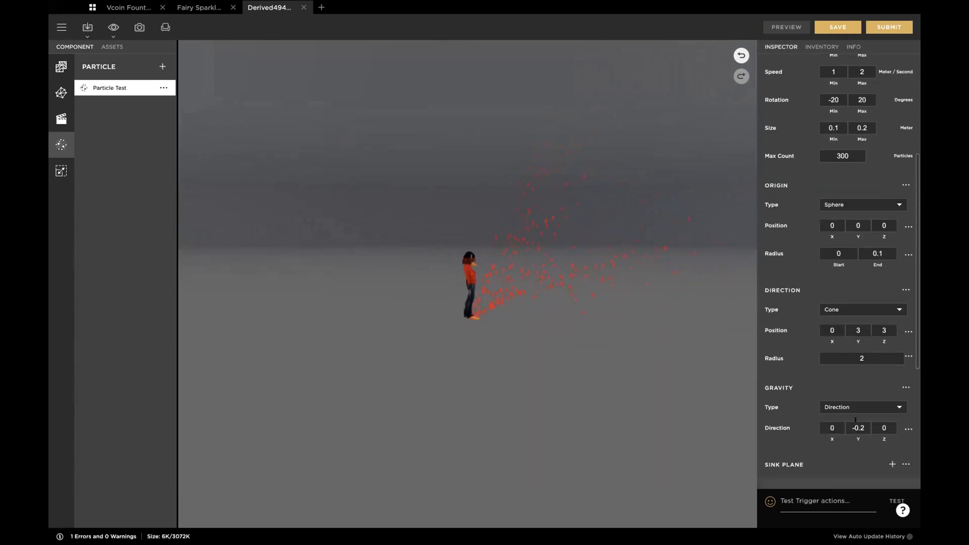
pyautogui.click(862, 423)
pyautogui.press('BackSpace')
pyautogui.write('5')
pyautogui.press('Tab')
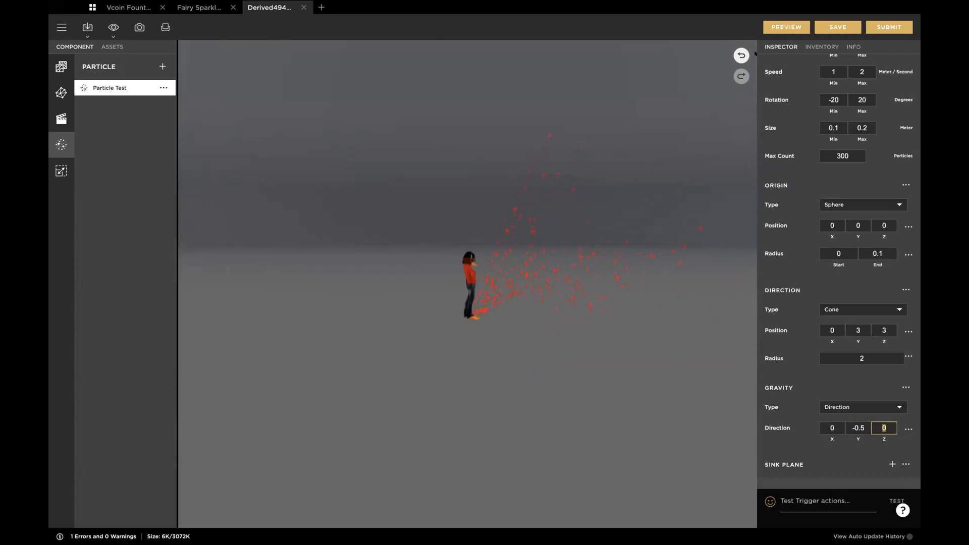
pyautogui.click(777, 25)
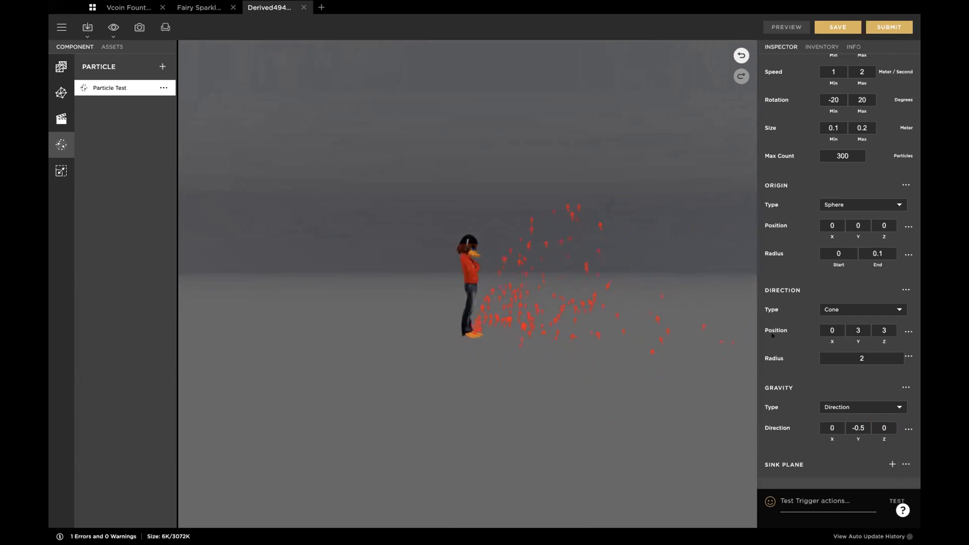
# Step: Review the available gravity types and switch the gravity type to Point
pyautogui.scroll(-2, 791, 402)
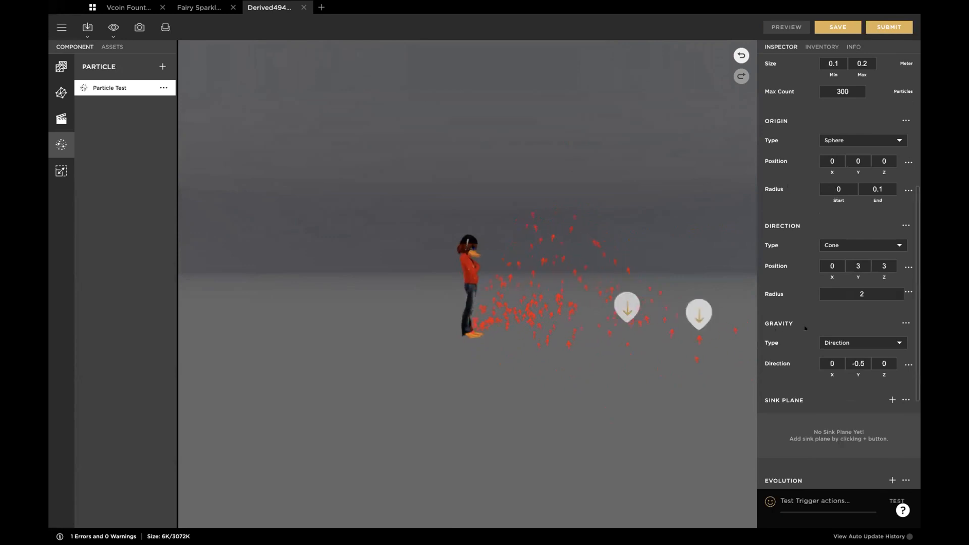
pyautogui.click(865, 337)
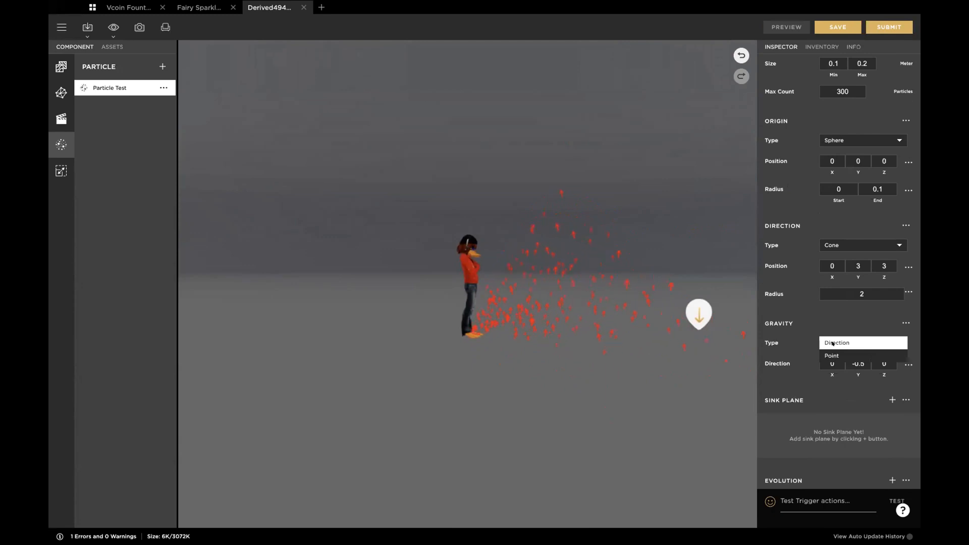
pyautogui.click(833, 343)
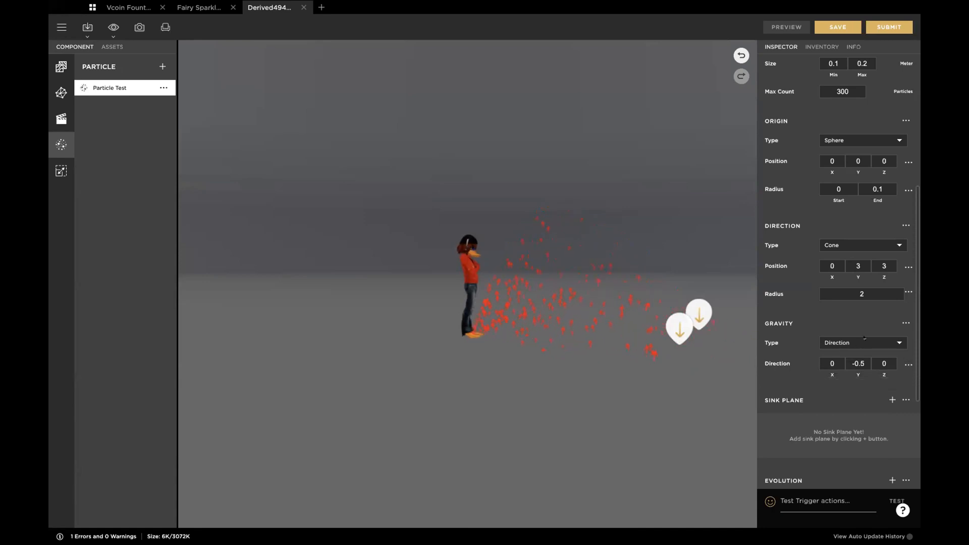
pyautogui.click(864, 340)
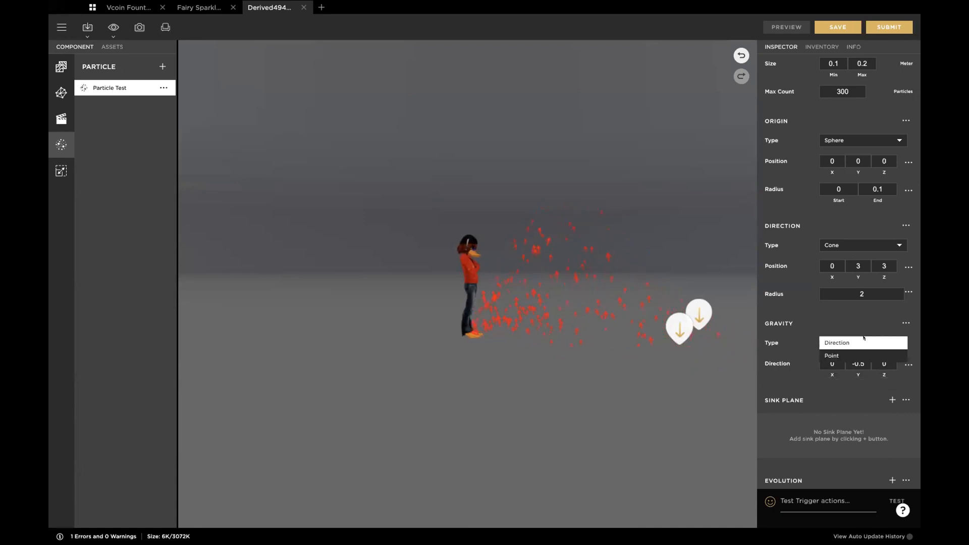
pyautogui.click(831, 355)
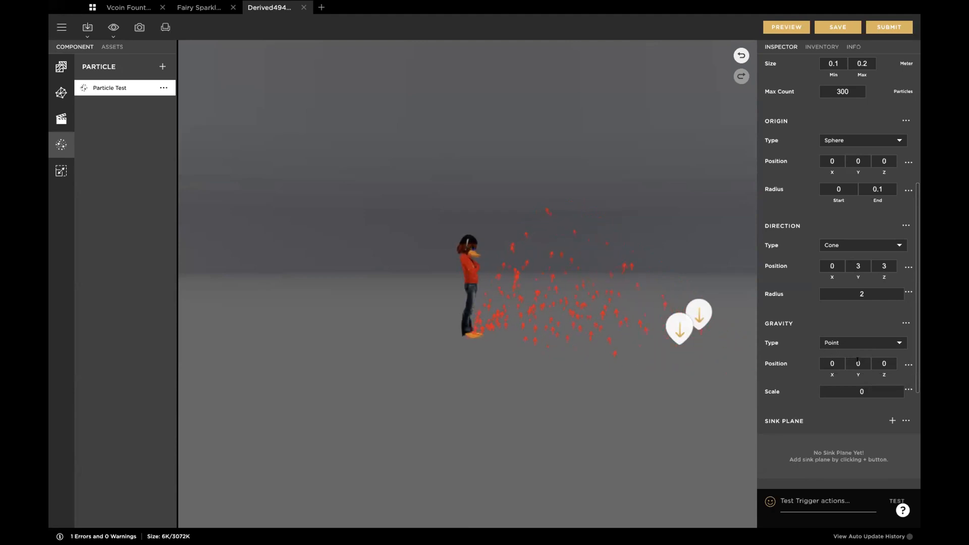
# Step: Set the gravity point's position to Y 3 and Z 3, and its scale to 3
pyautogui.click(860, 367)
pyautogui.write('3')
pyautogui.click(886, 364)
pyautogui.write('3')
pyautogui.press('Tab')
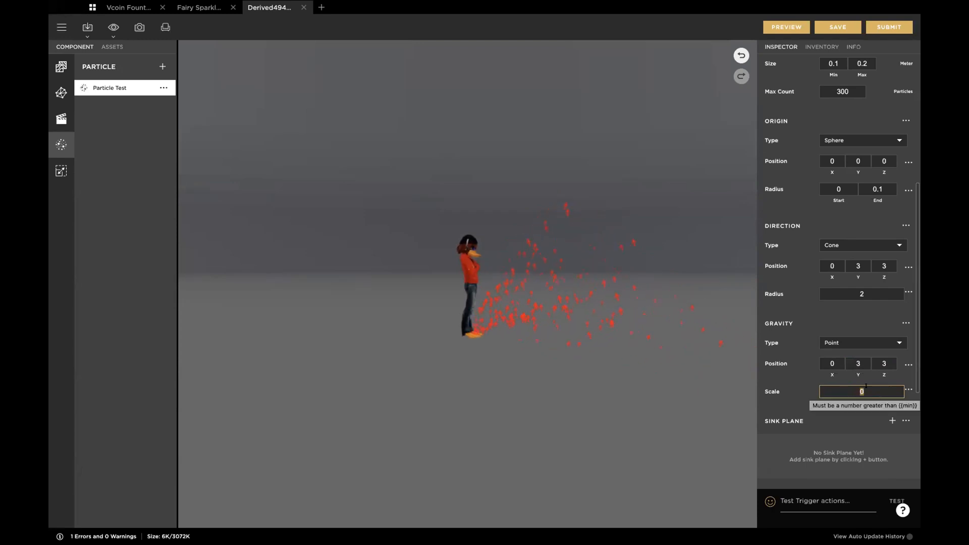
pyautogui.write('3')
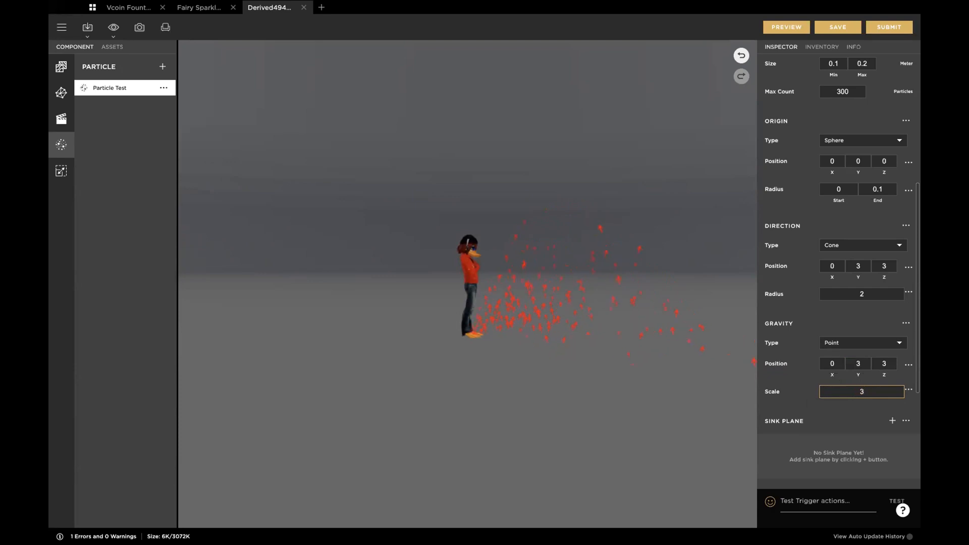
pyautogui.press('Tab')
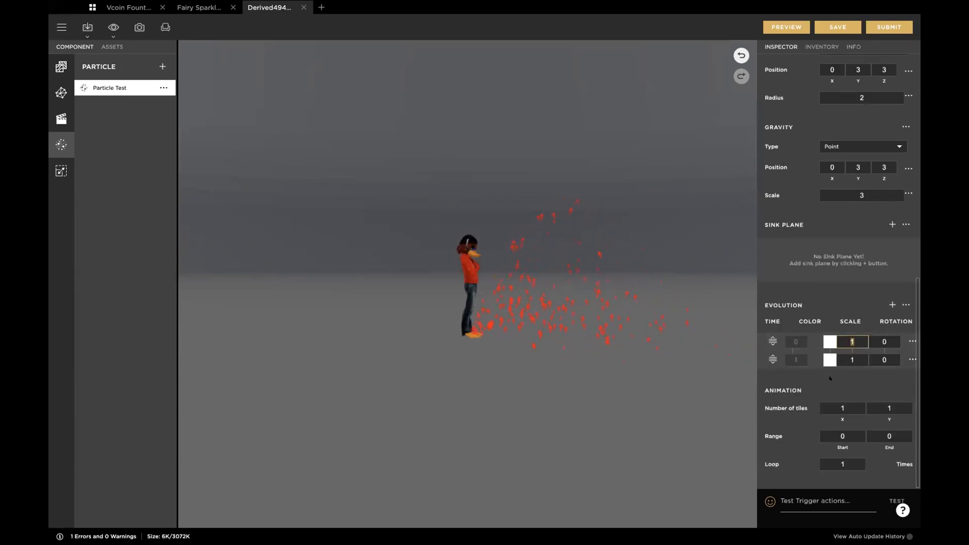
# Step: Preview the point gravity and examine the particle paths from near and far
pyautogui.scroll(2, 816, 261)
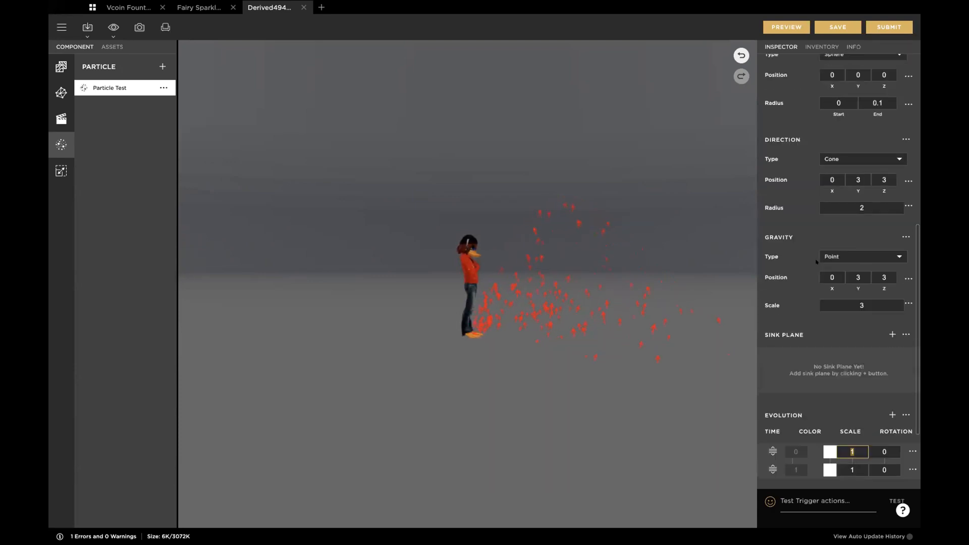
pyautogui.click(778, 24)
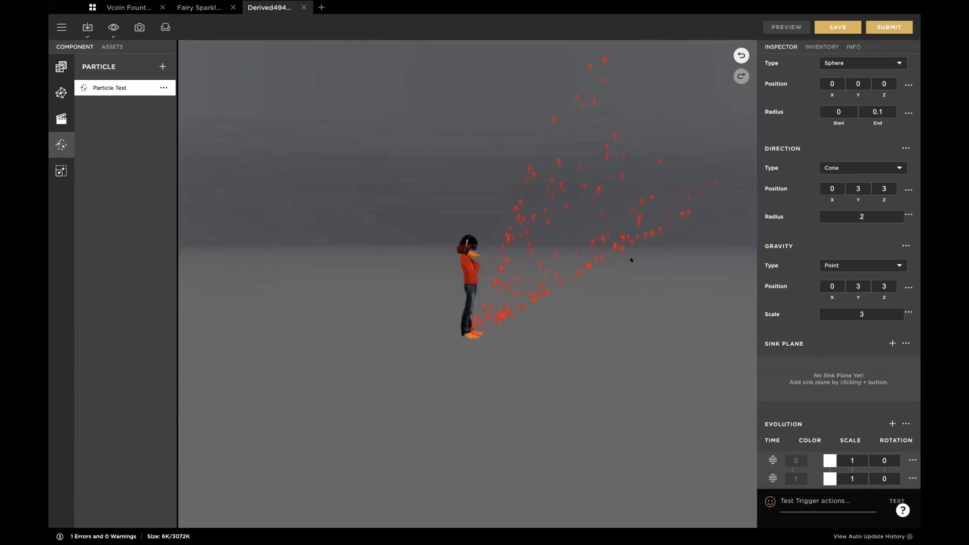
pyautogui.scroll(3, 631, 260)
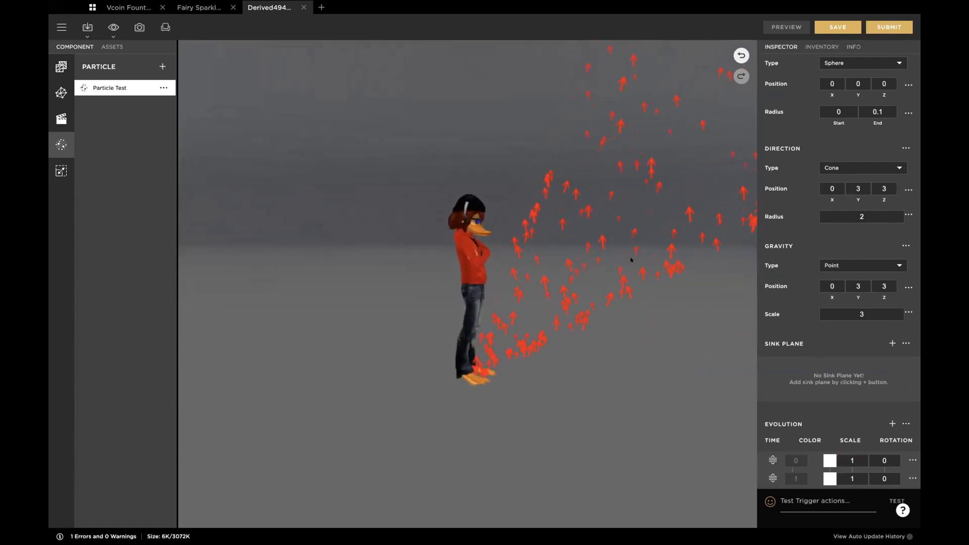
pyautogui.scroll(4, 631, 259)
pyautogui.scroll(-1, 630, 260)
pyautogui.moveTo(631, 260); pyautogui.dragTo(443, 264, button='right')
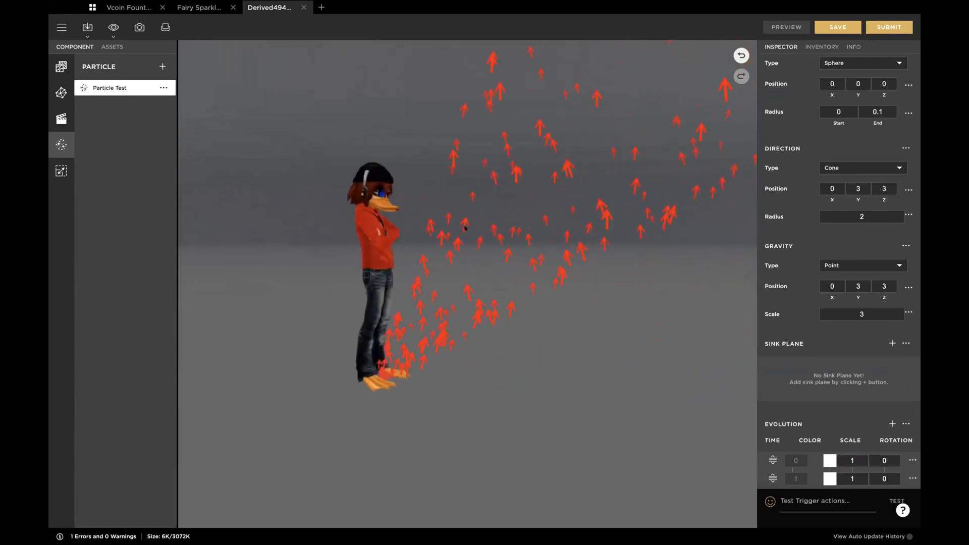
pyautogui.scroll(-4, 443, 263)
pyautogui.scroll(3, 444, 263)
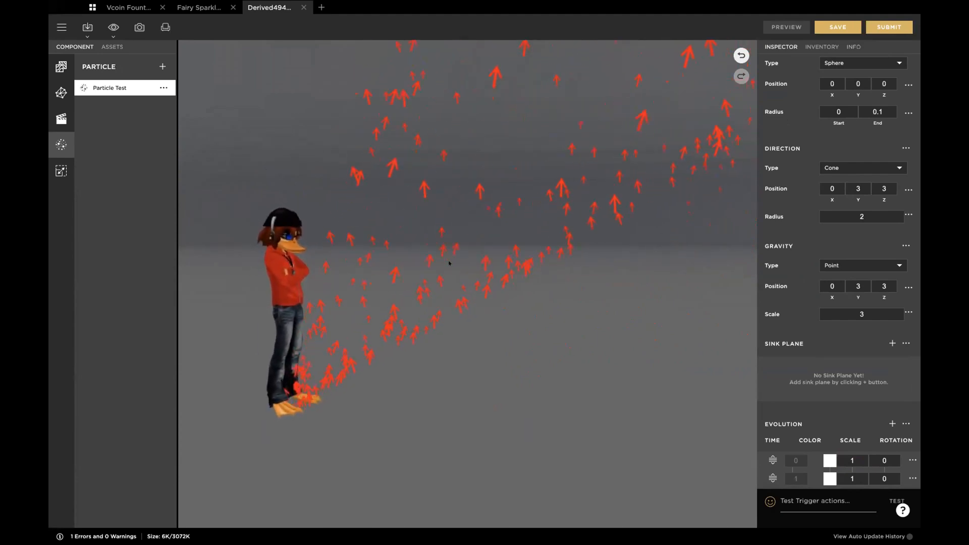
# Step: Set the gravity point's scale to 10 and preview the emission from the side and from behind the avatar
pyautogui.click(841, 312)
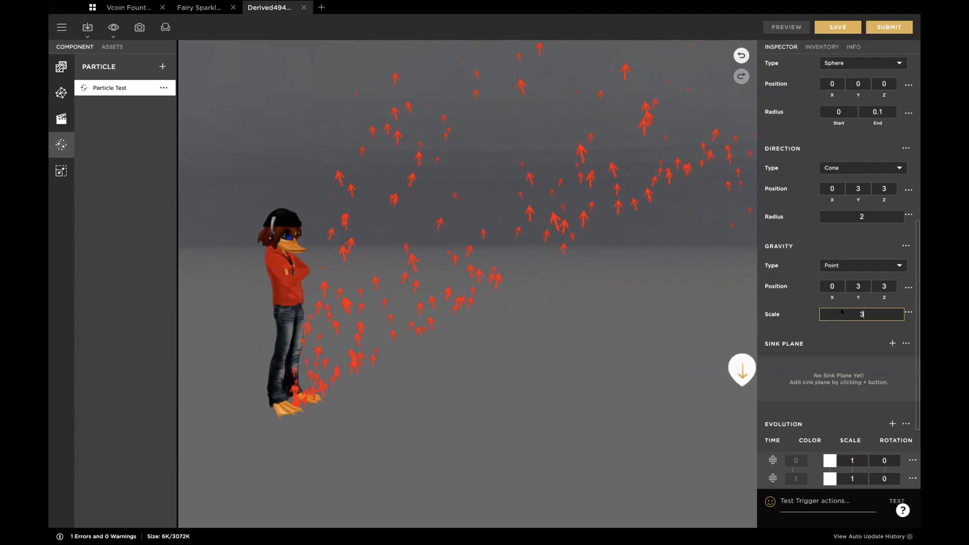
pyautogui.press('BackSpace')
pyautogui.write('10')
pyautogui.press('Tab')
pyautogui.click(783, 25)
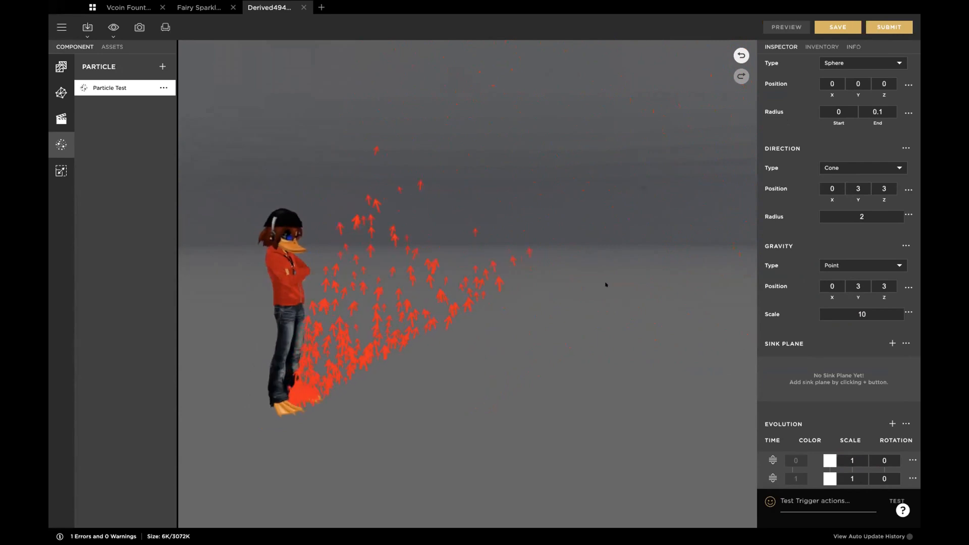
pyautogui.scroll(-4, 606, 285)
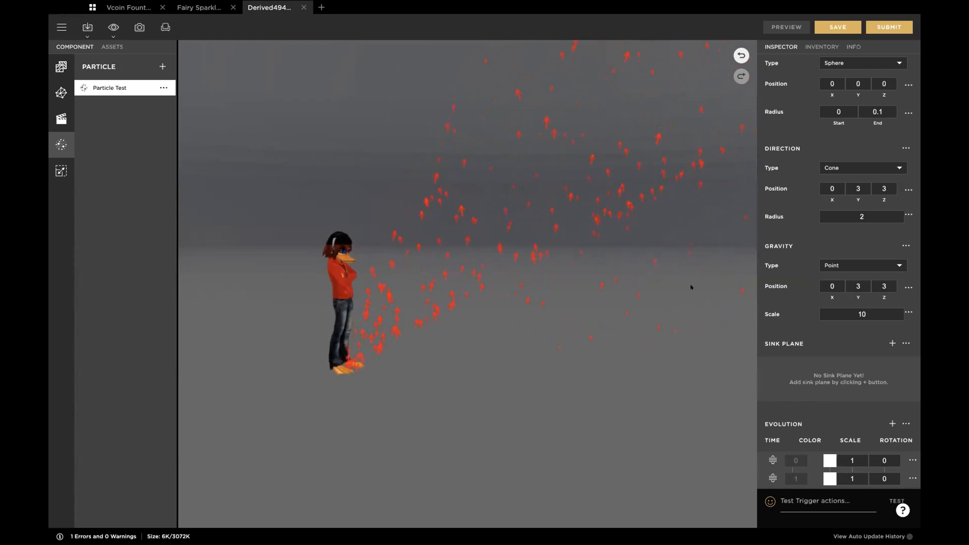
pyautogui.moveTo(625, 277); pyautogui.dragTo(656, 271)
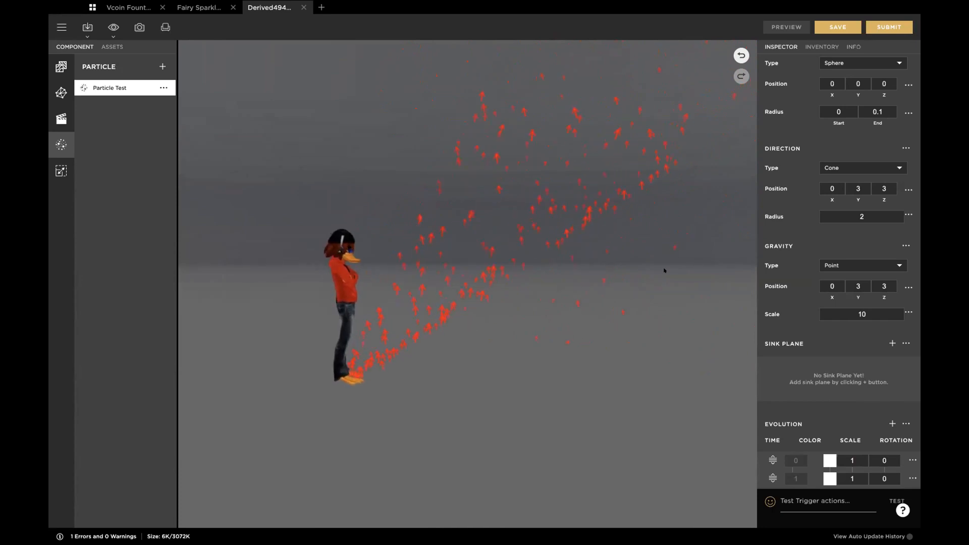
pyautogui.scroll(2, 664, 270)
pyautogui.moveTo(664, 269); pyautogui.dragTo(733, 259)
pyautogui.scroll(-2, 733, 259)
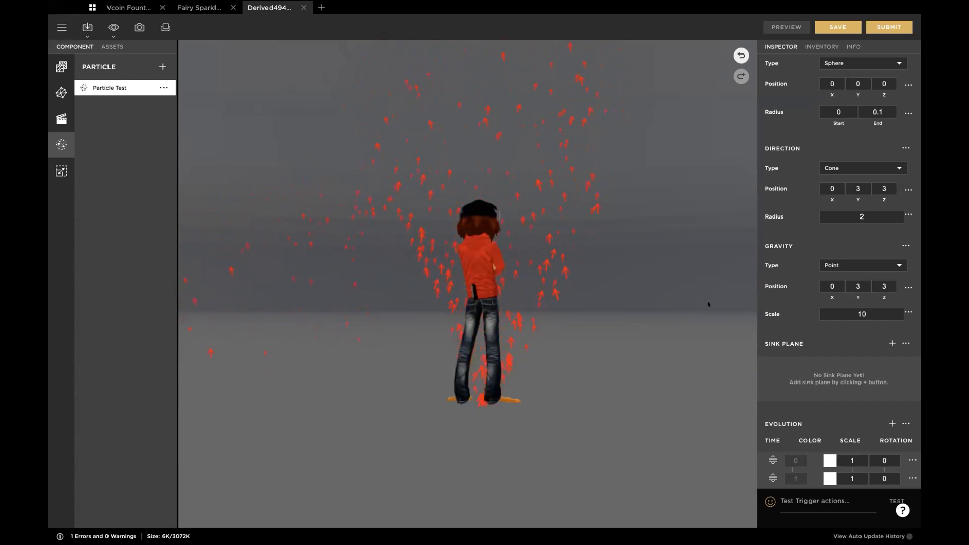
# Step: Switch the gravity type back to Direction, set its Y value to -0.5, and preview the emission from the side
pyautogui.click(855, 263)
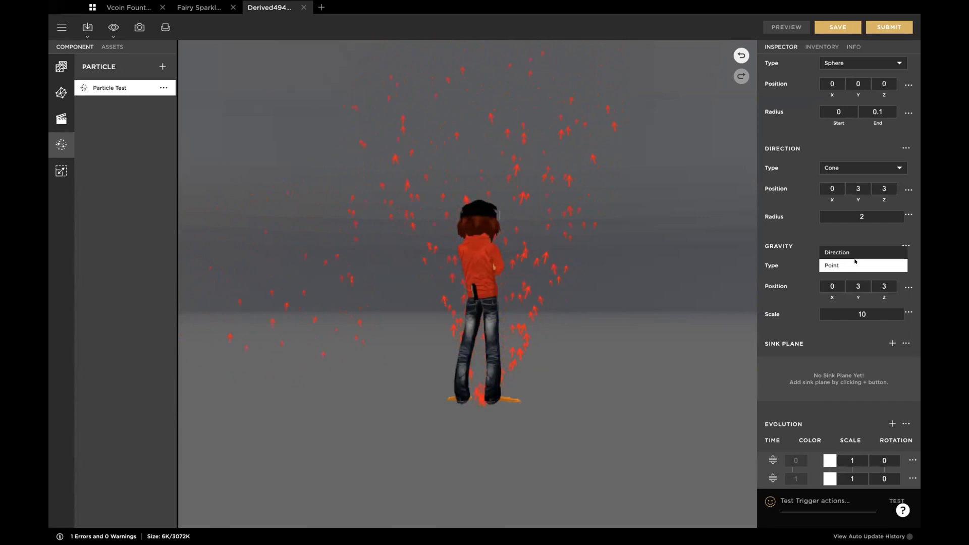
pyautogui.click(854, 253)
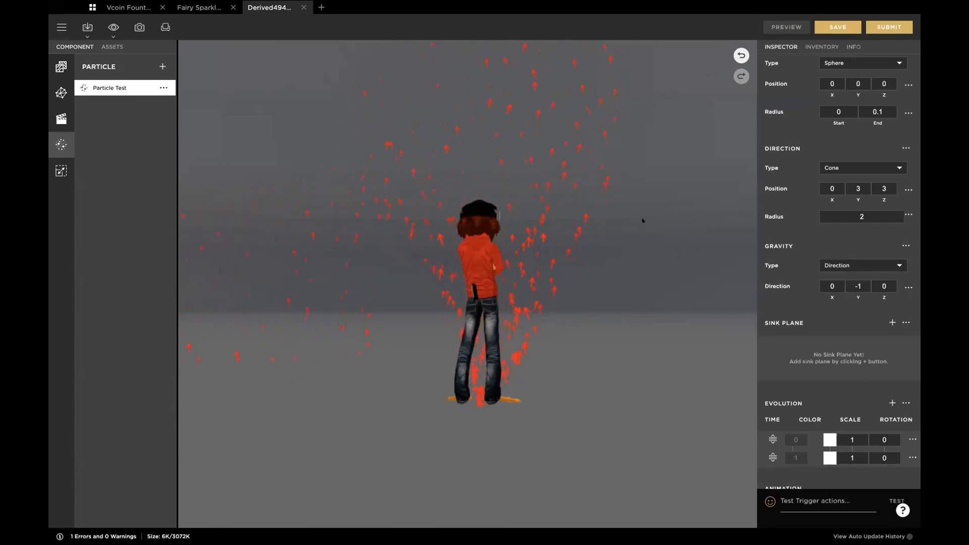
pyautogui.moveTo(642, 219); pyautogui.dragTo(542, 221)
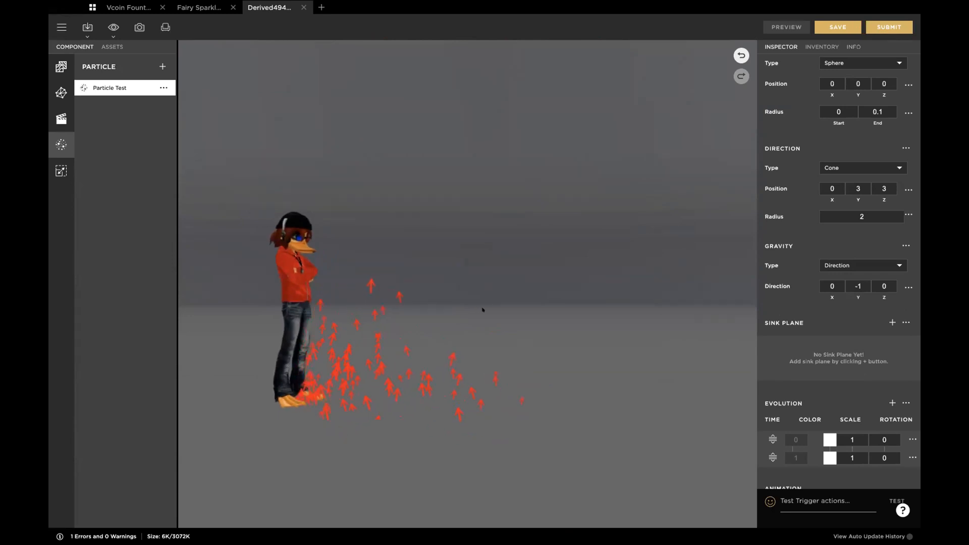
pyautogui.click(857, 280)
pyautogui.press('BackSpace')
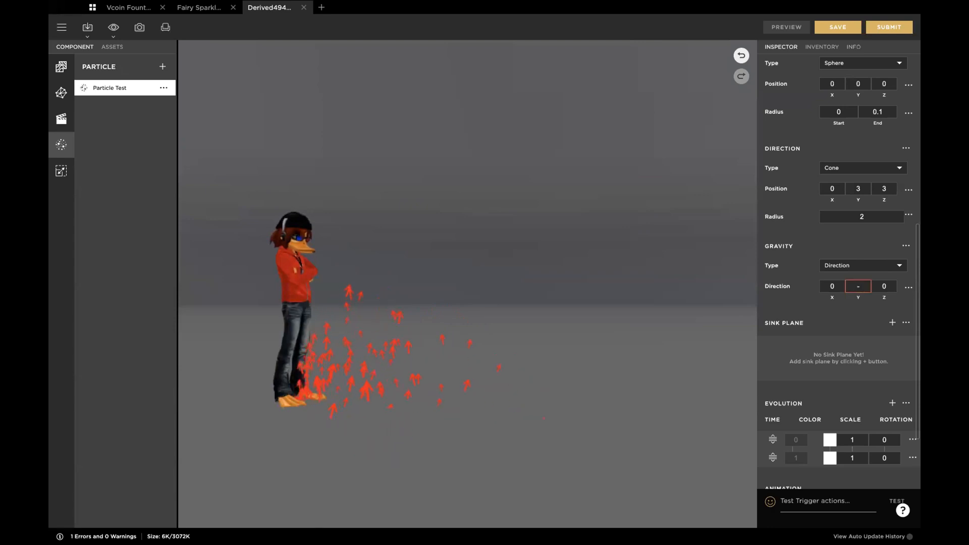
pyautogui.write('0.5')
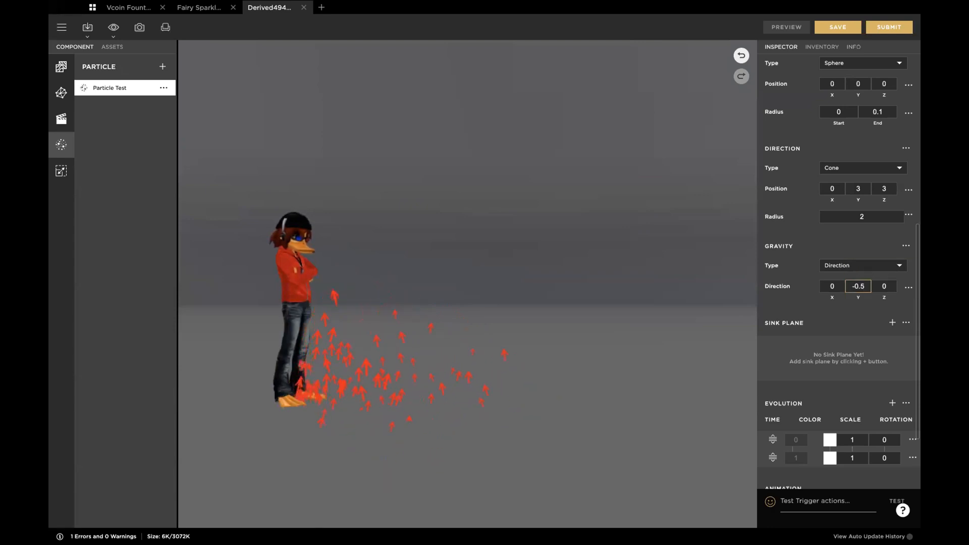
pyautogui.click(541, 336)
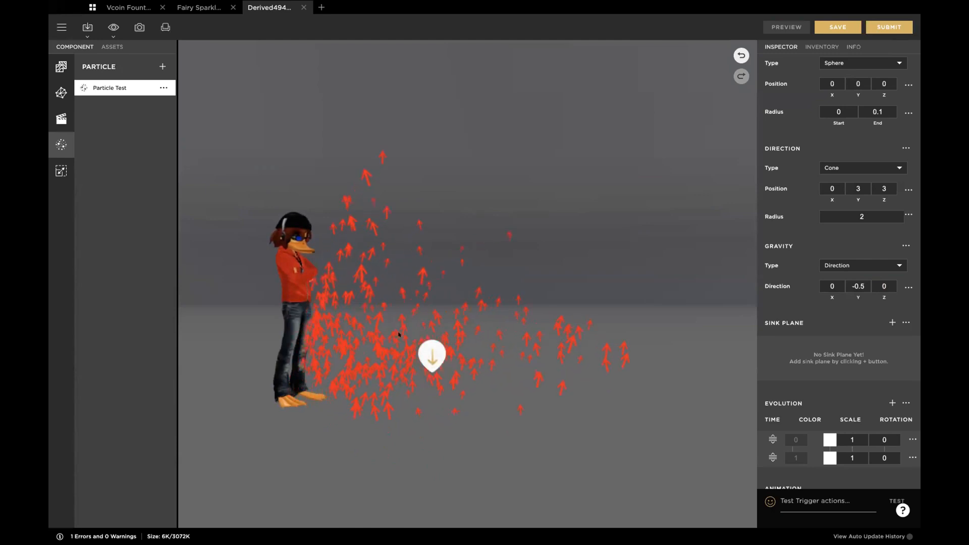
pyautogui.moveTo(489, 348)
pyautogui.mouseDown()
pyautogui.moveTo(493, 337)
pyautogui.moveTo(468, 337)
pyautogui.mouseUp()
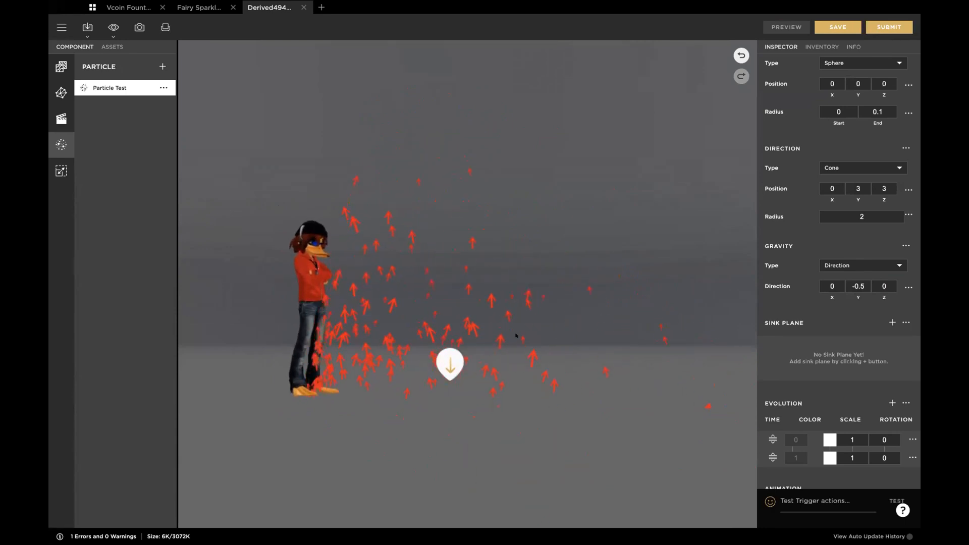
pyautogui.scroll(-2, 848, 386)
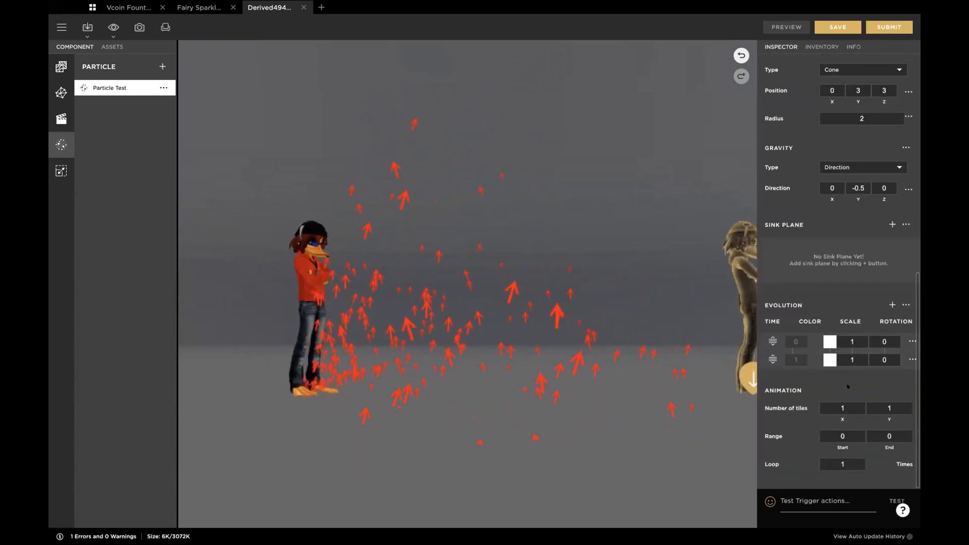
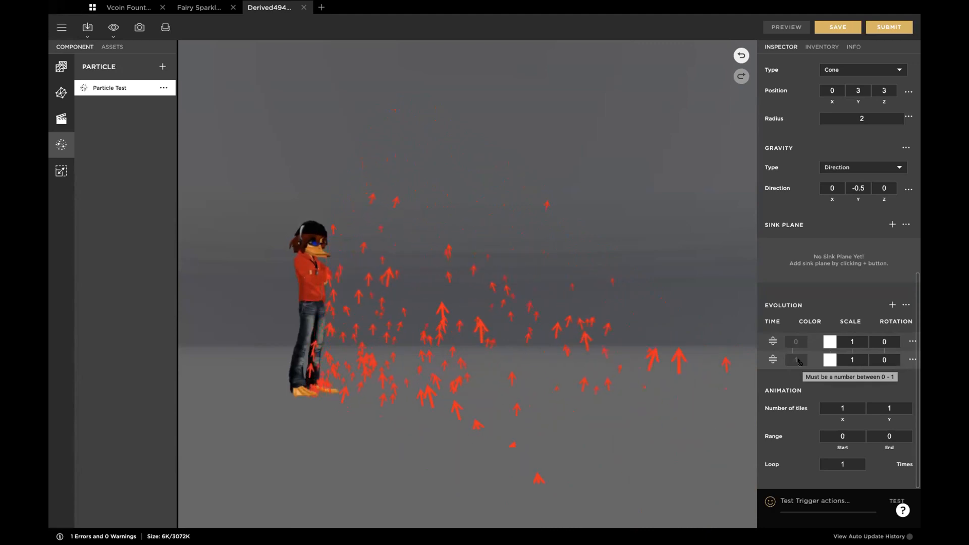
# Step: Add an intermediate evolution stage to the particle and set its time to 0.8
pyautogui.scroll(10, 789, 286)
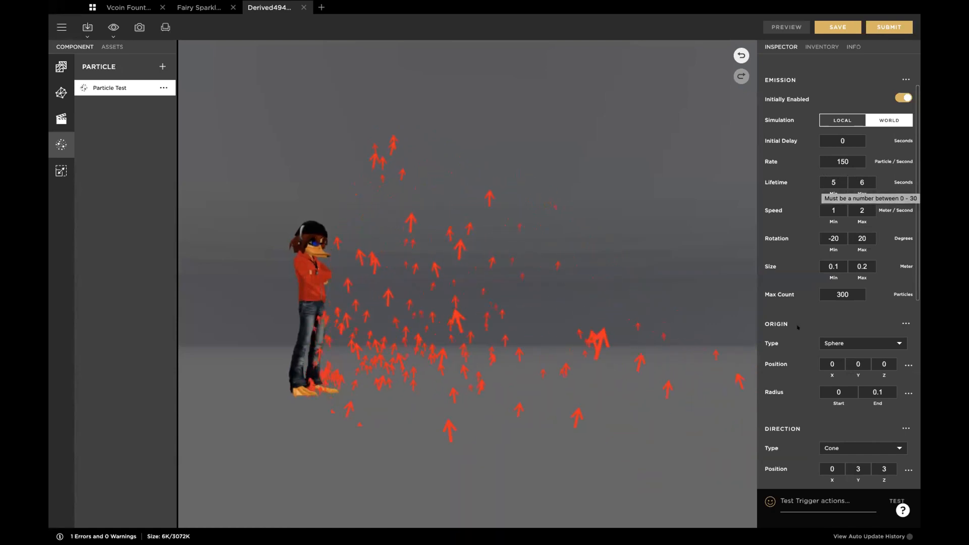
pyautogui.scroll(-3, 797, 327)
pyautogui.scroll(-5, 797, 327)
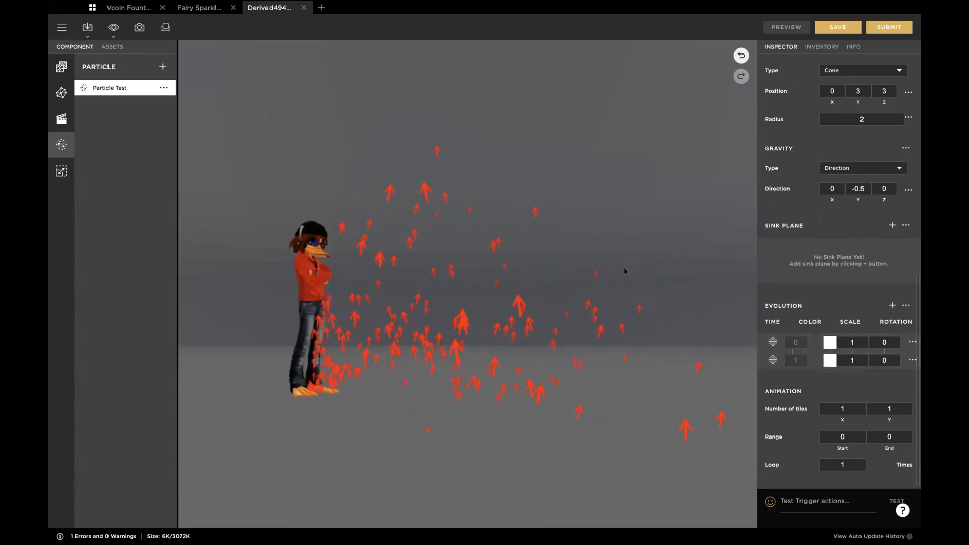
pyautogui.click(886, 304)
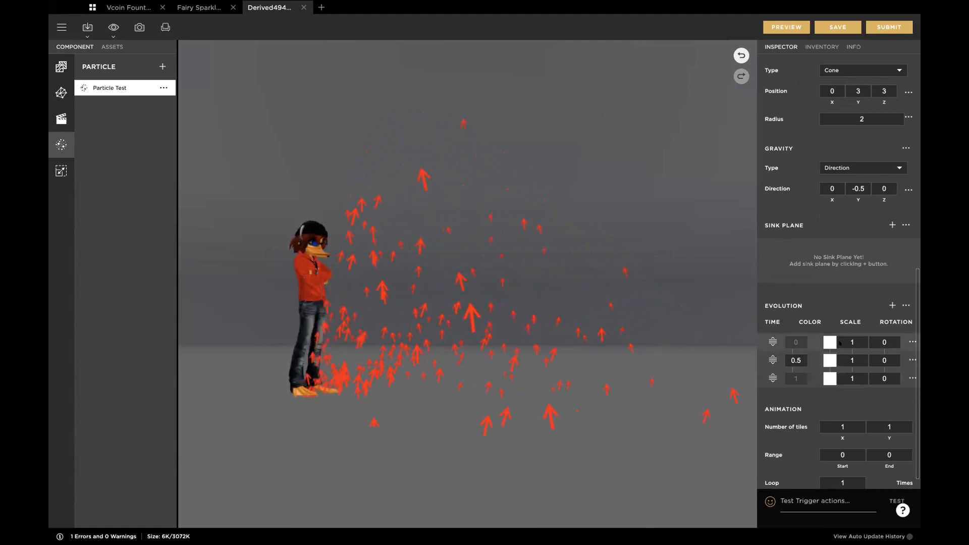
pyautogui.click(798, 355)
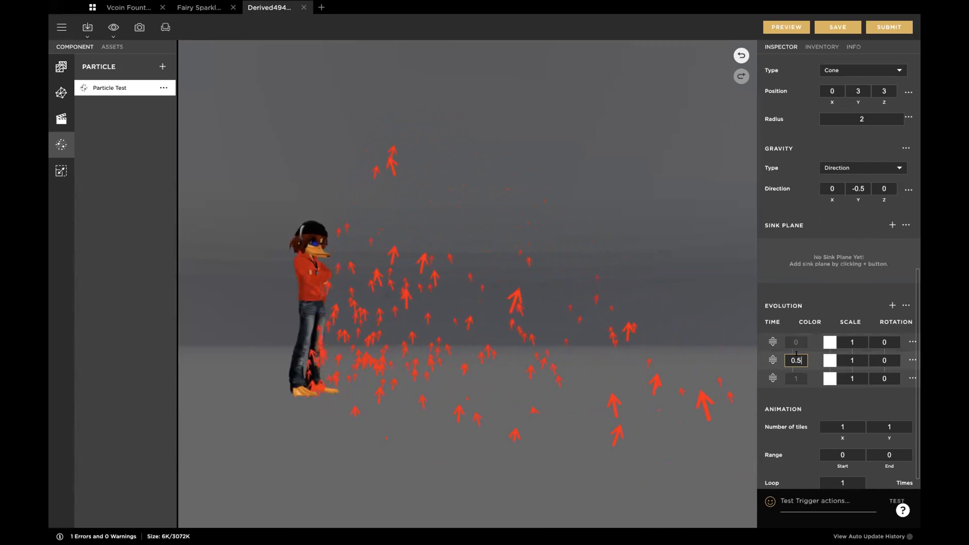
pyautogui.press('BackSpace')
pyautogui.press('BackSpace')
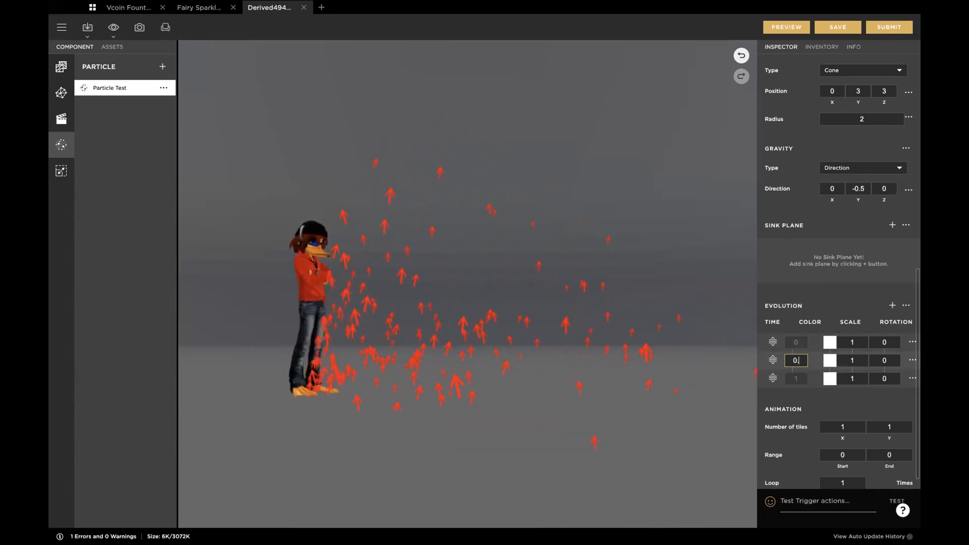
pyautogui.write('.8')
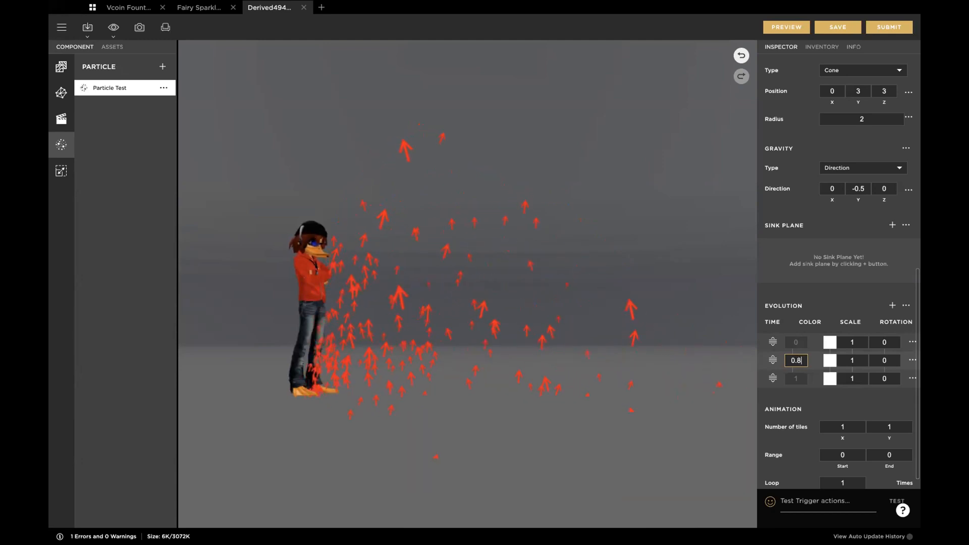
pyautogui.press('BackSpace')
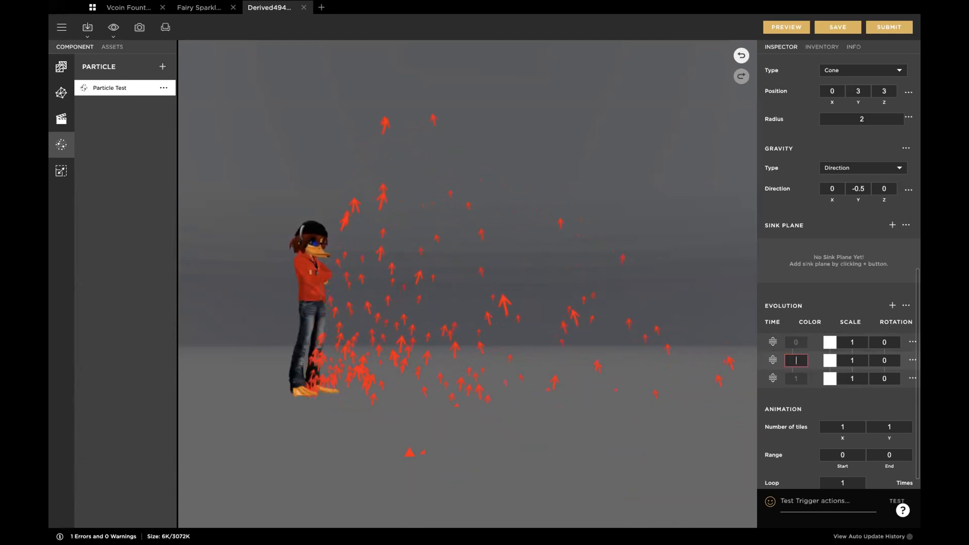
pyautogui.write('0.8')
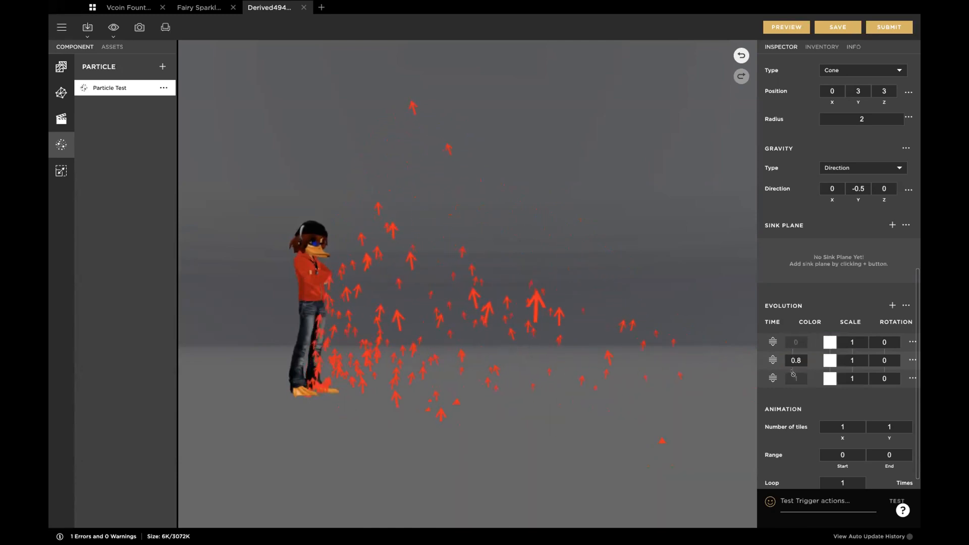
# Step: Set the color alpha of the final evolution stage to 0 and preview the emission from the side
pyautogui.click(825, 372)
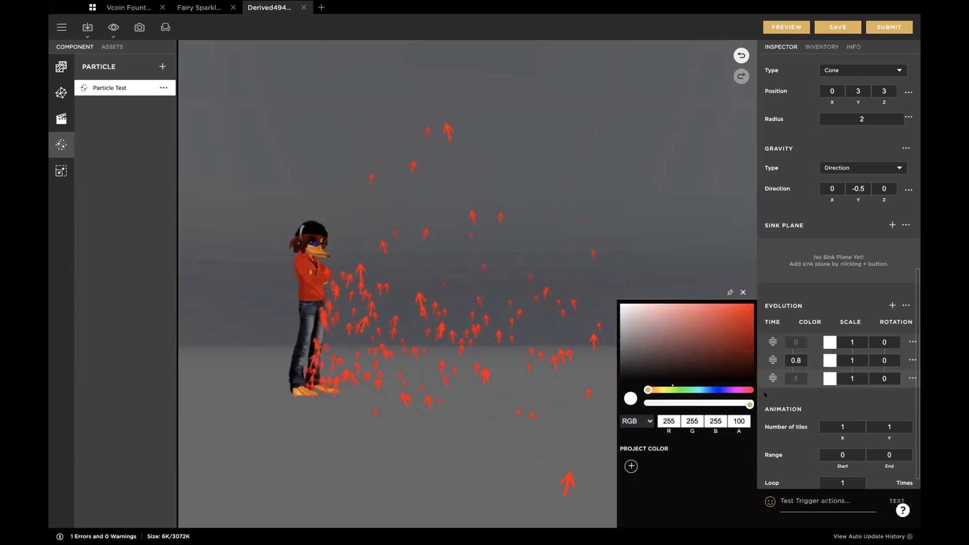
pyautogui.moveTo(744, 402); pyautogui.dragTo(648, 404)
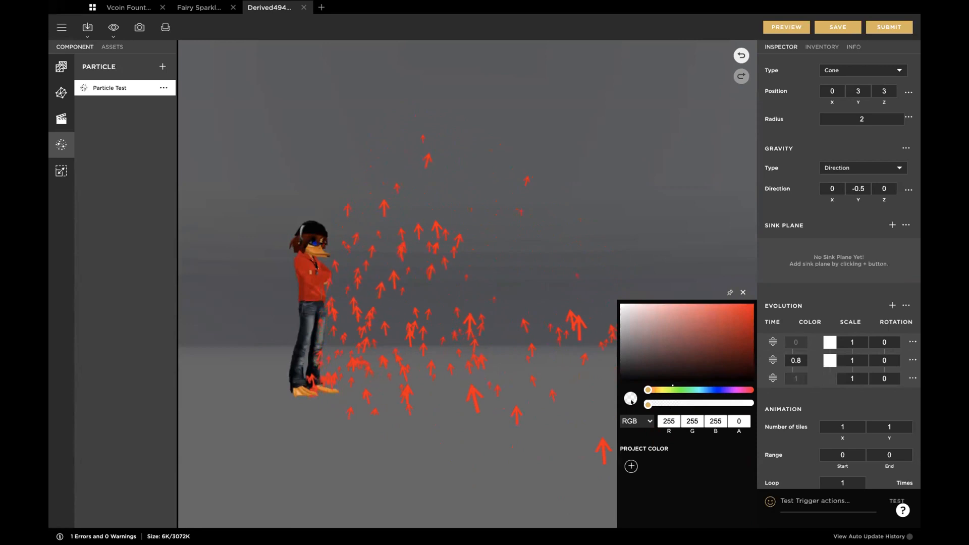
pyautogui.click(742, 292)
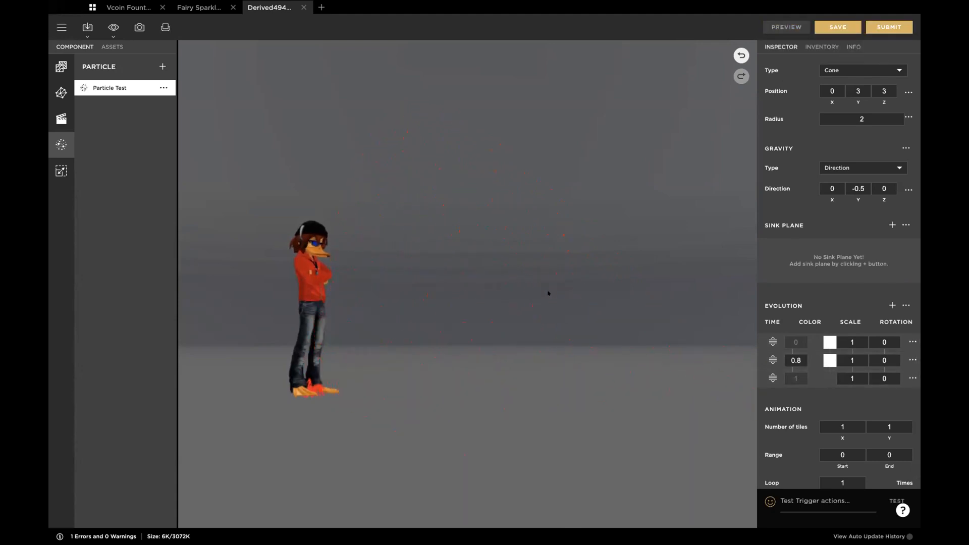
pyautogui.moveTo(407, 378); pyautogui.dragTo(458, 286)
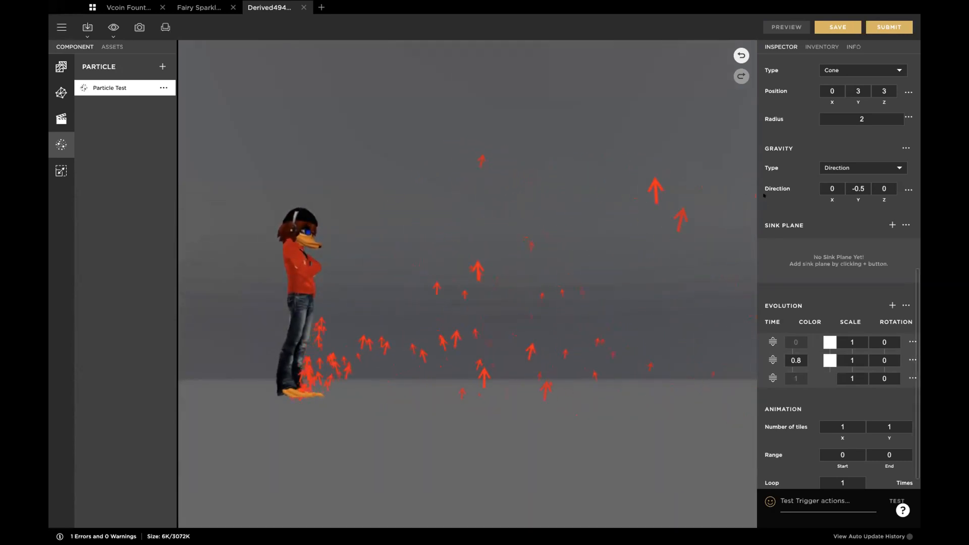
# Step: Set the particle's minimum and maximum lifetime to 4 seconds and preview the emission
pyautogui.scroll(8, 767, 188)
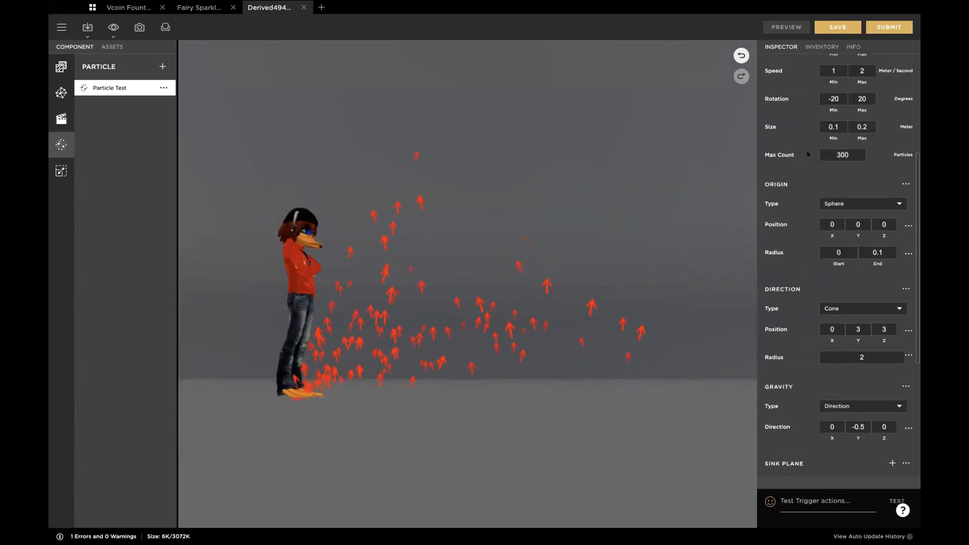
pyautogui.scroll(2, 807, 153)
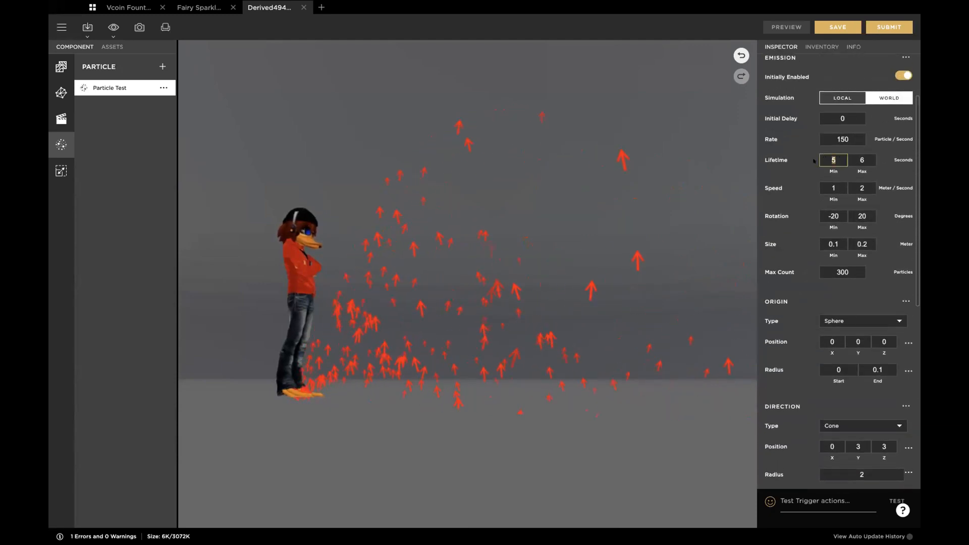
pyautogui.write('4')
pyautogui.press('Tab')
pyautogui.write('4')
pyautogui.click(789, 25)
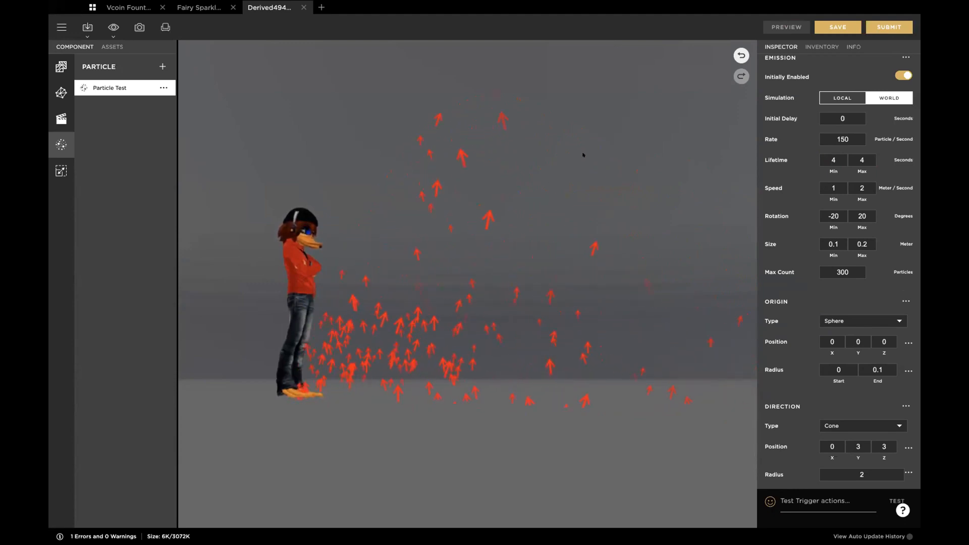
# Step: Set the color of the 0.8 evolution stage to green, RGB 0, 255, 30, and preview it
pyautogui.scroll(-7, 837, 353)
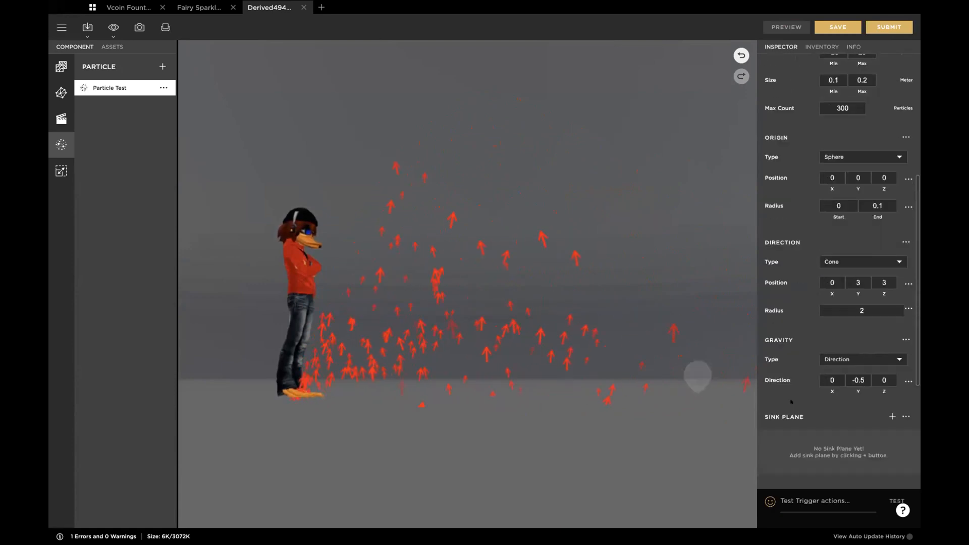
pyautogui.scroll(-1, 799, 409)
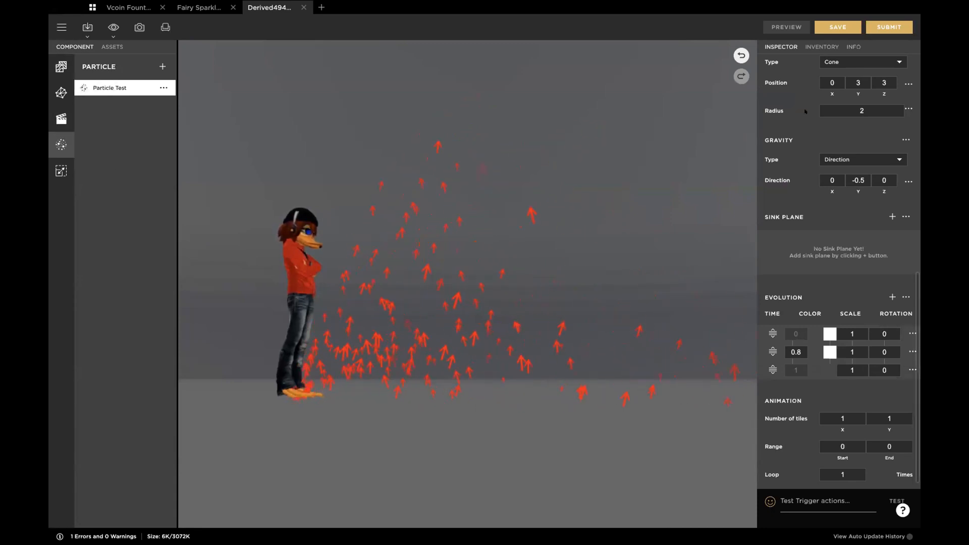
pyautogui.click(827, 350)
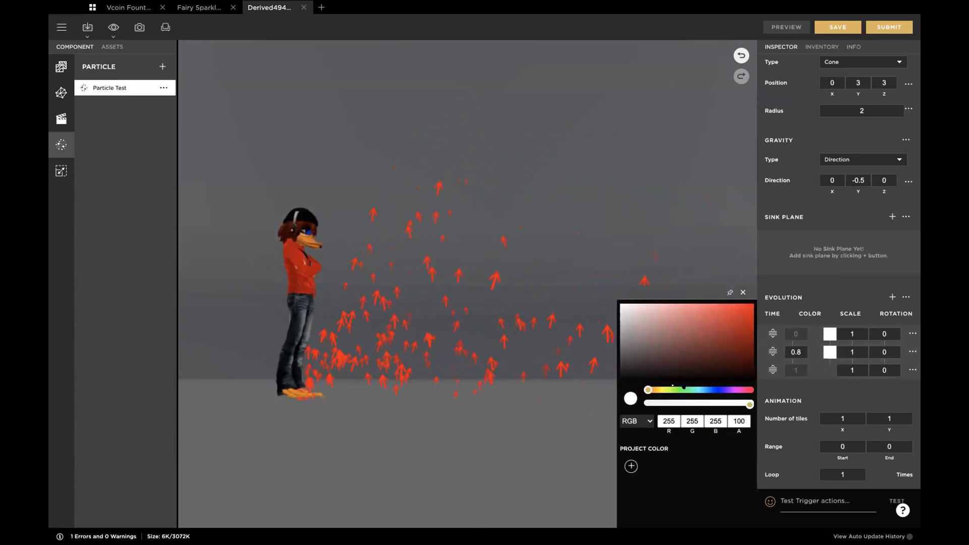
pyautogui.click(684, 390)
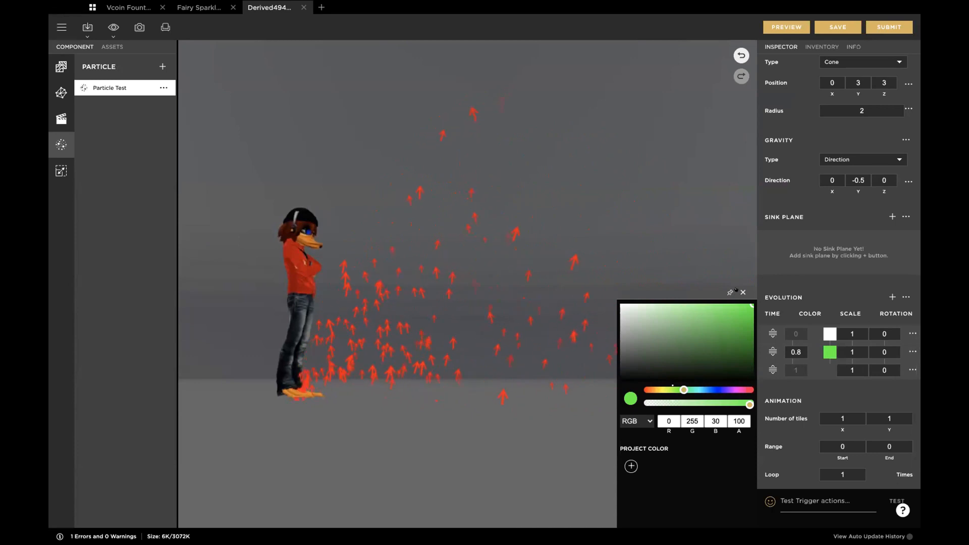
pyautogui.click(742, 292)
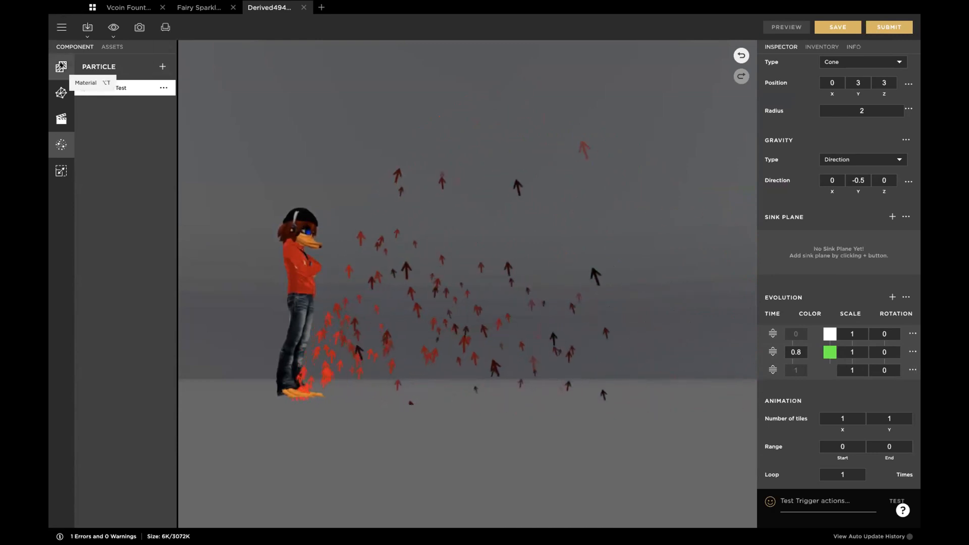
# Step: Replace the diffuse texture of the particle default 02 material with Arrow.png and preview the change
pyautogui.click(61, 67)
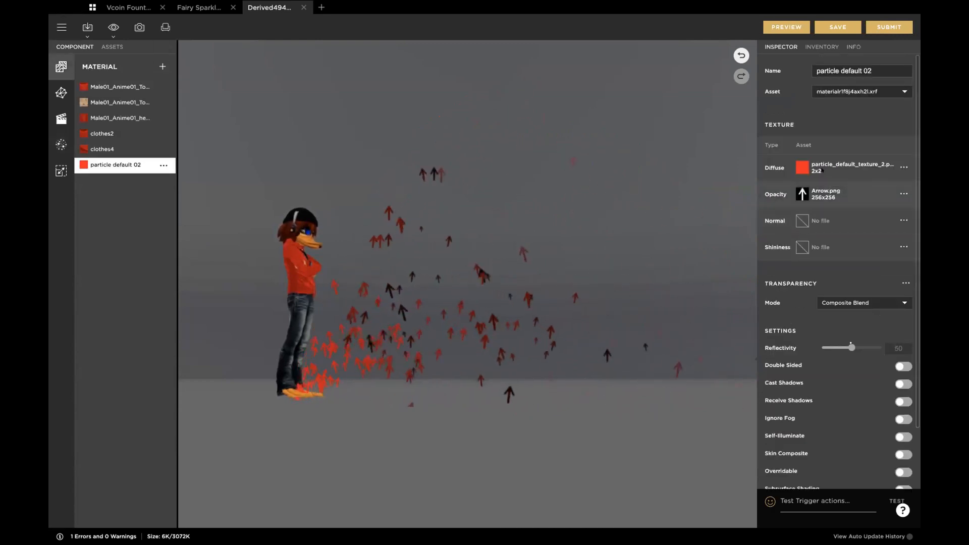
pyautogui.click(802, 168)
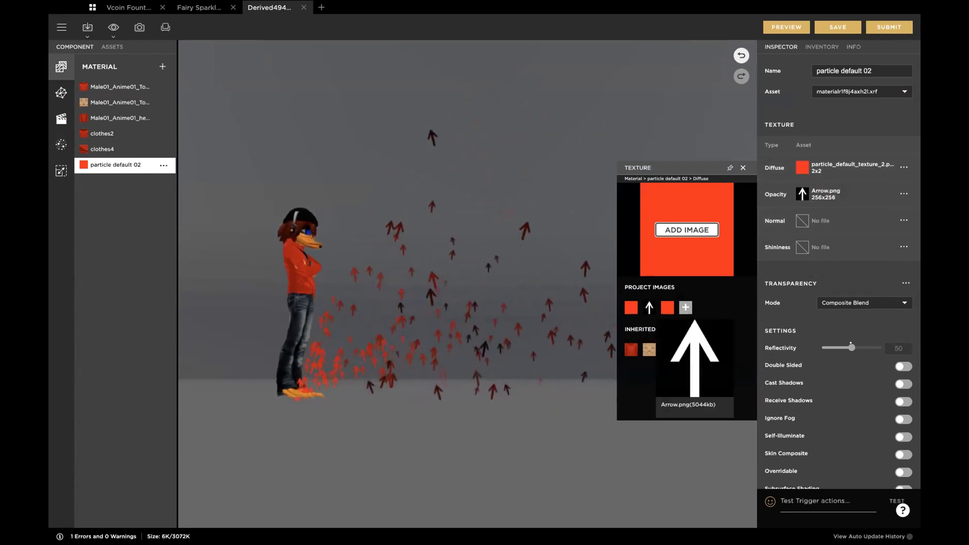
pyautogui.click(649, 307)
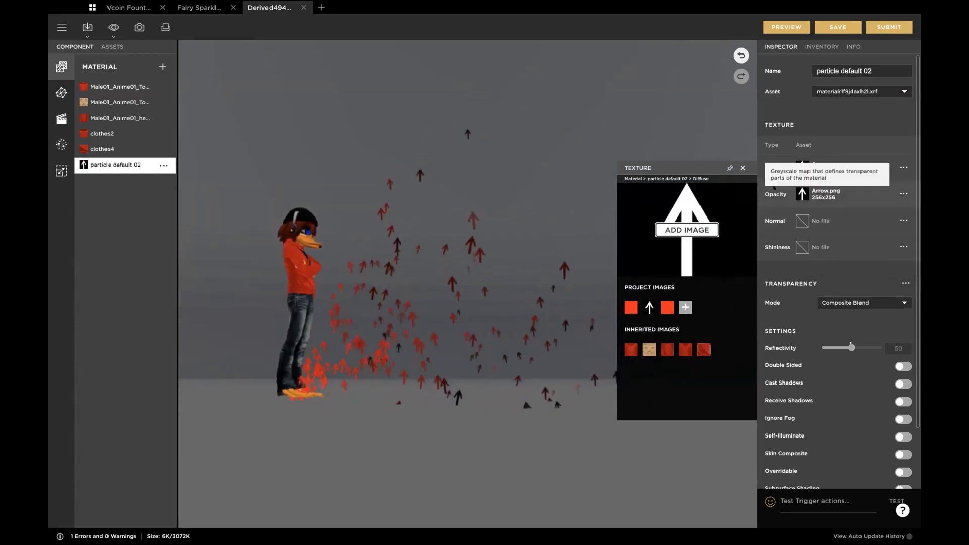
pyautogui.click(742, 168)
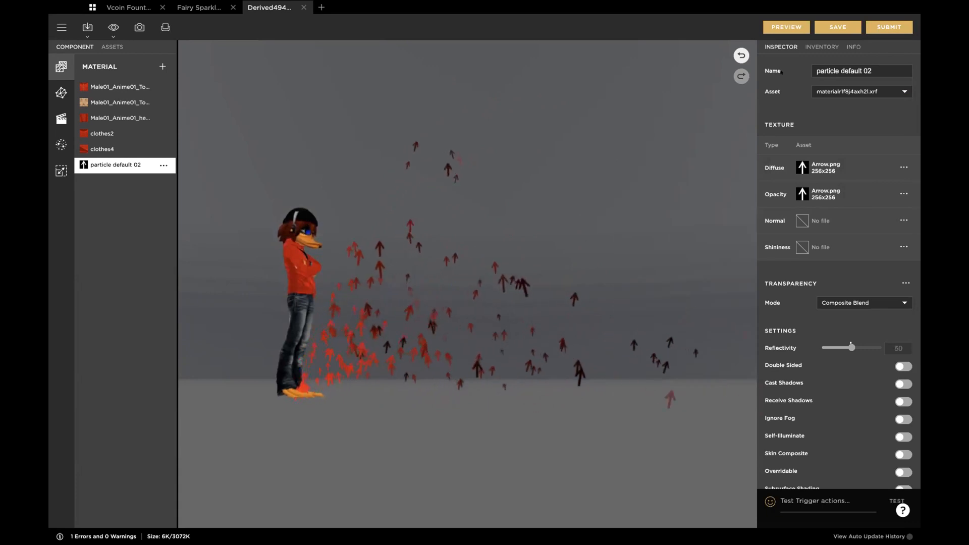
pyautogui.click(777, 24)
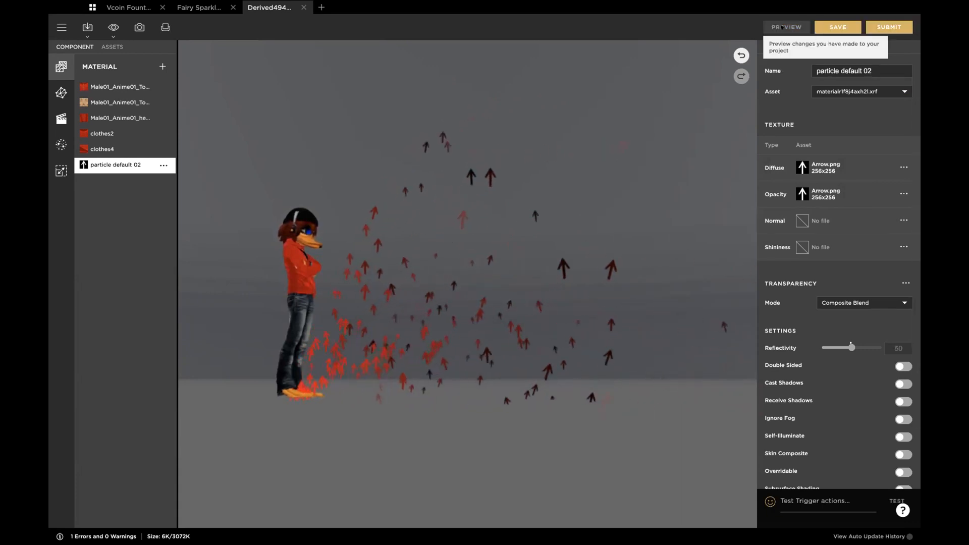
# Step: Set the color of Particle Test's first evolution stage to dark blue, RGB 18, 5, 161, and preview it
pyautogui.click(60, 144)
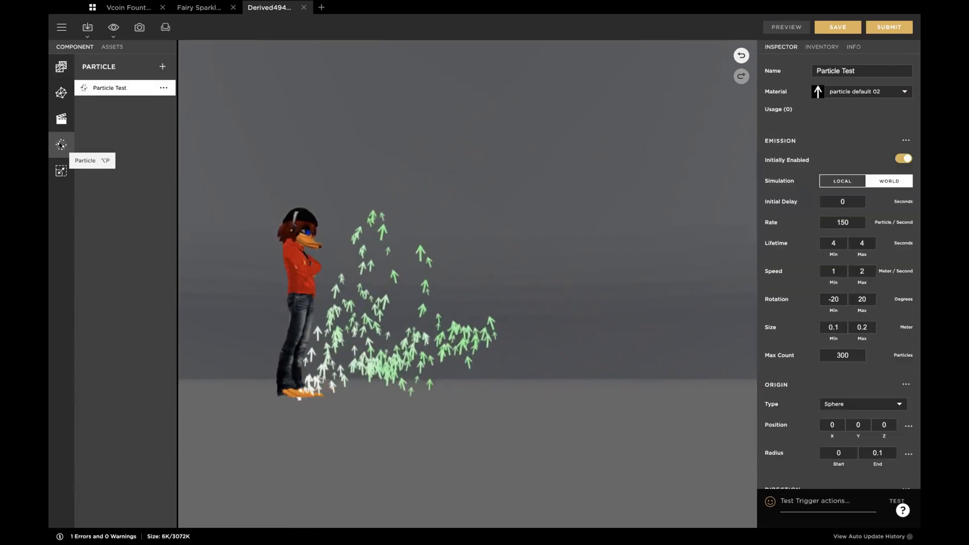
pyautogui.scroll(-5, 797, 401)
pyautogui.scroll(-4, 797, 401)
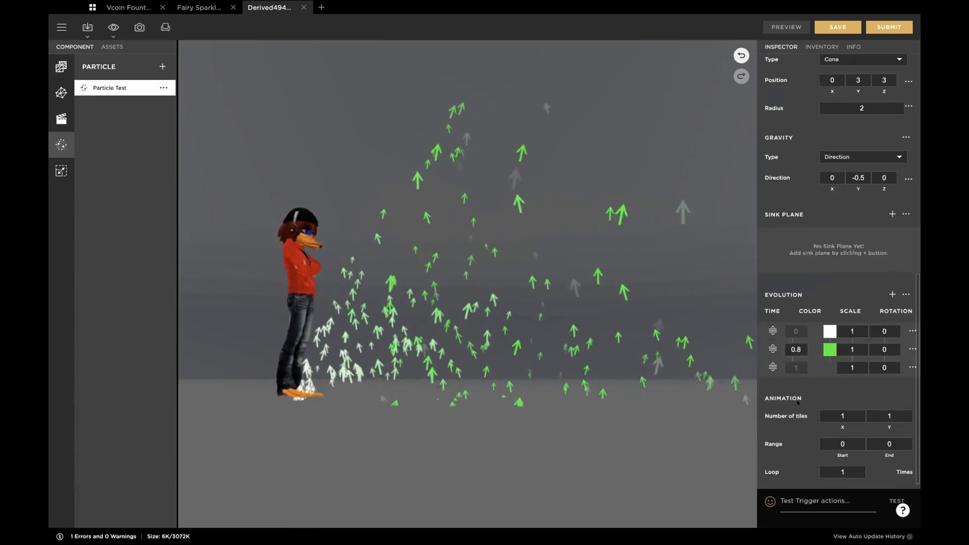
pyautogui.click(827, 322)
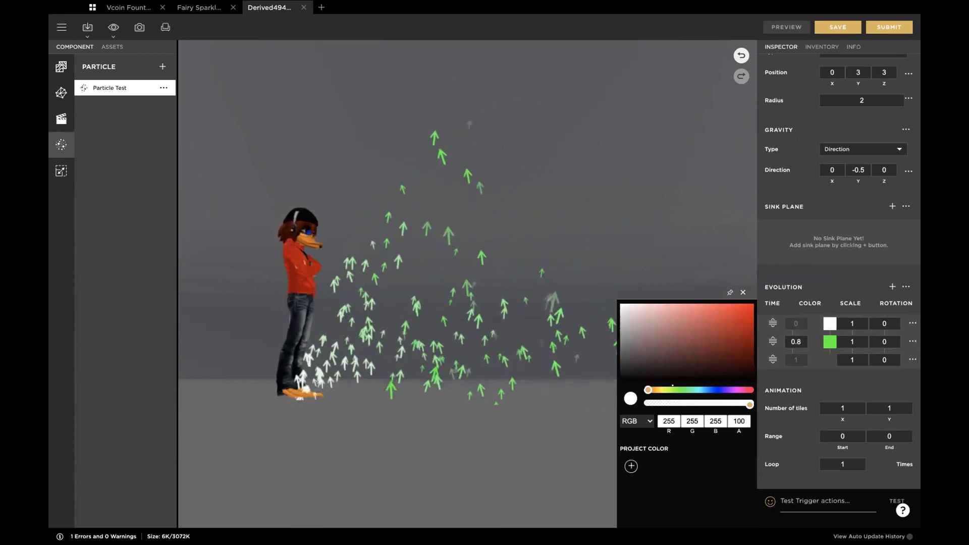
pyautogui.moveTo(648, 389); pyautogui.dragTo(655, 390)
pyautogui.moveTo(701, 389); pyautogui.dragTo(717, 389)
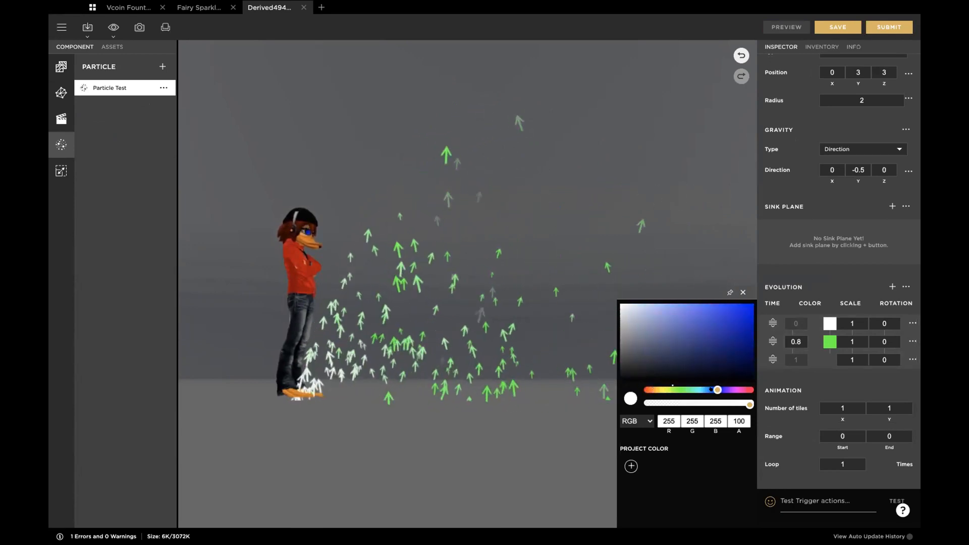
pyautogui.click(748, 331)
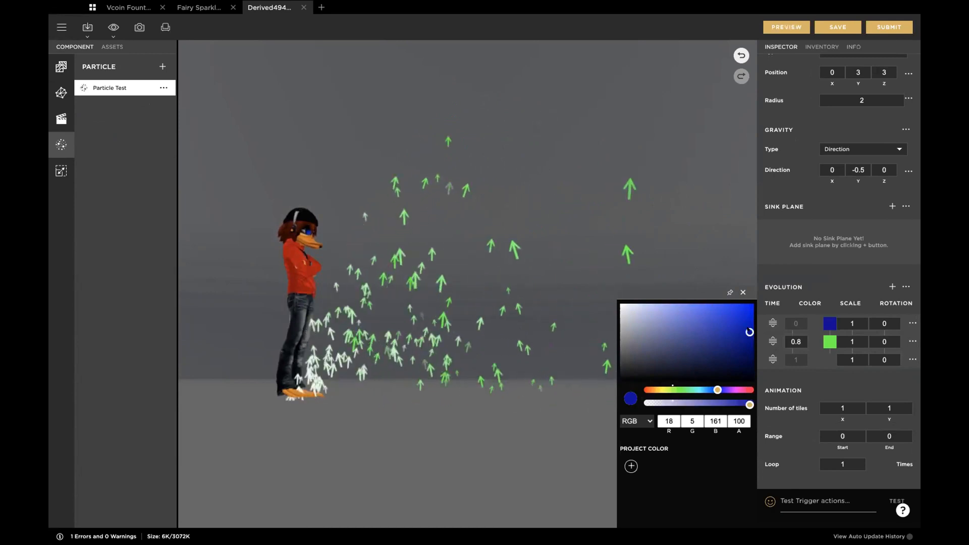
pyautogui.click(742, 292)
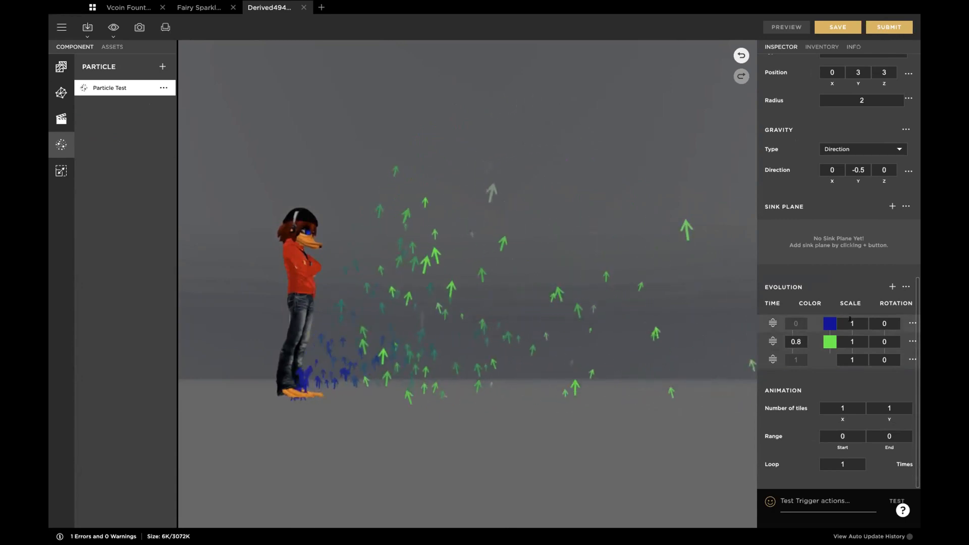
# Step: Set the evolution scale to 3 at the 0.8 stage and to 0 at the final stage
pyautogui.click(852, 341)
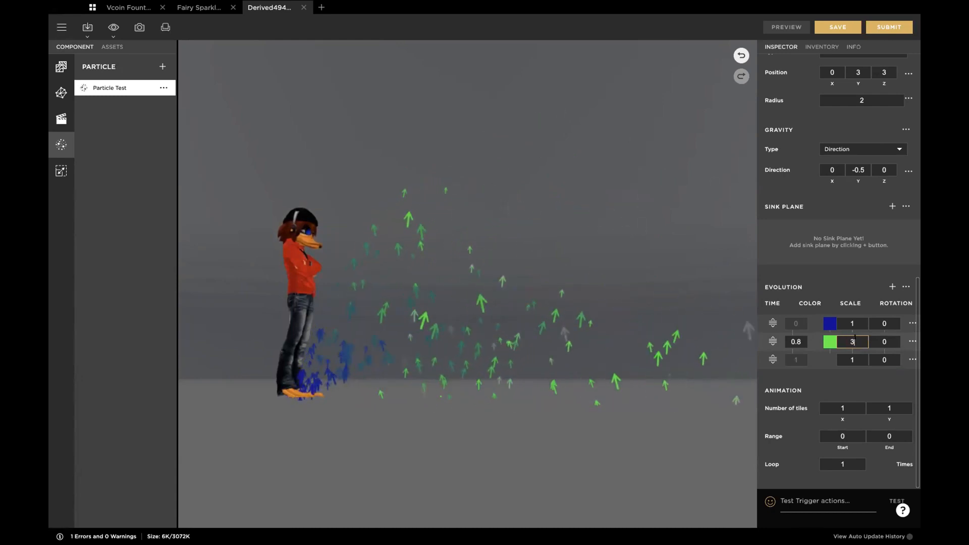
pyautogui.press('Return')
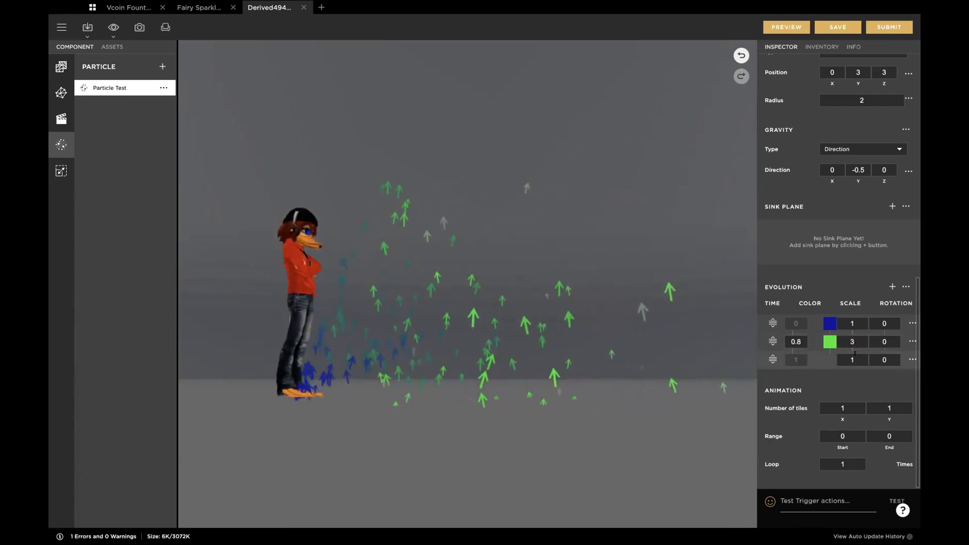
pyautogui.click(854, 360)
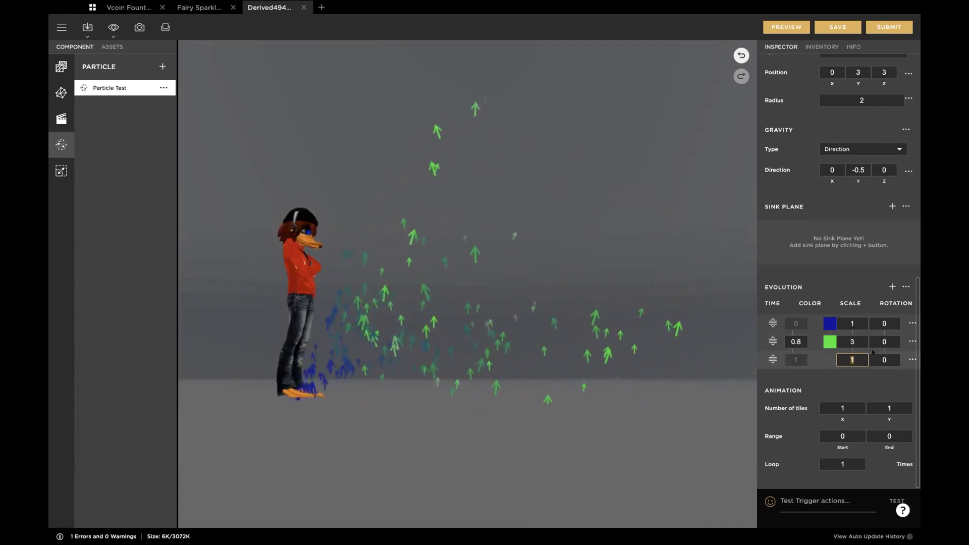
pyautogui.write('0')
pyautogui.press('Return')
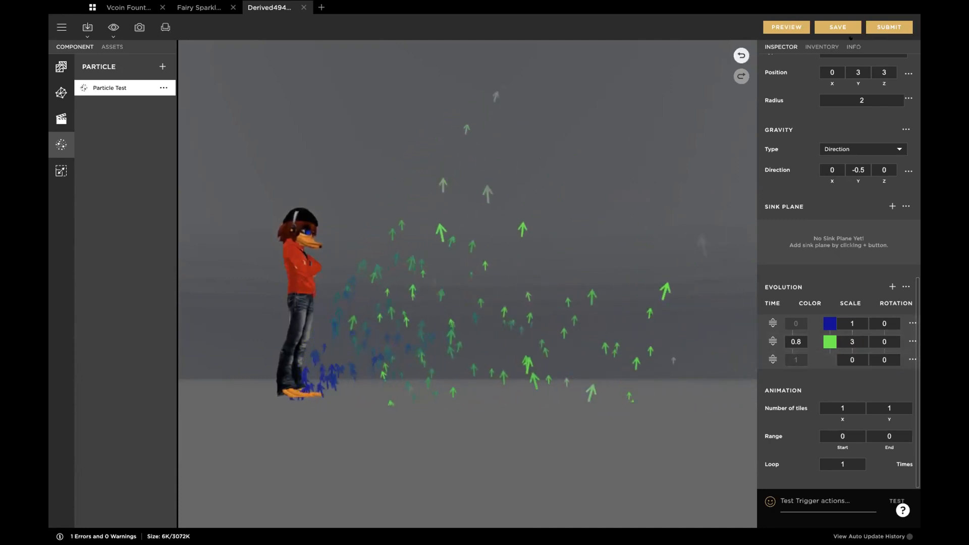
# Step: Preview the evolution scale changes, and set the rotation of the 0.8 evolution stage to 360 with a preview
pyautogui.click(785, 27)
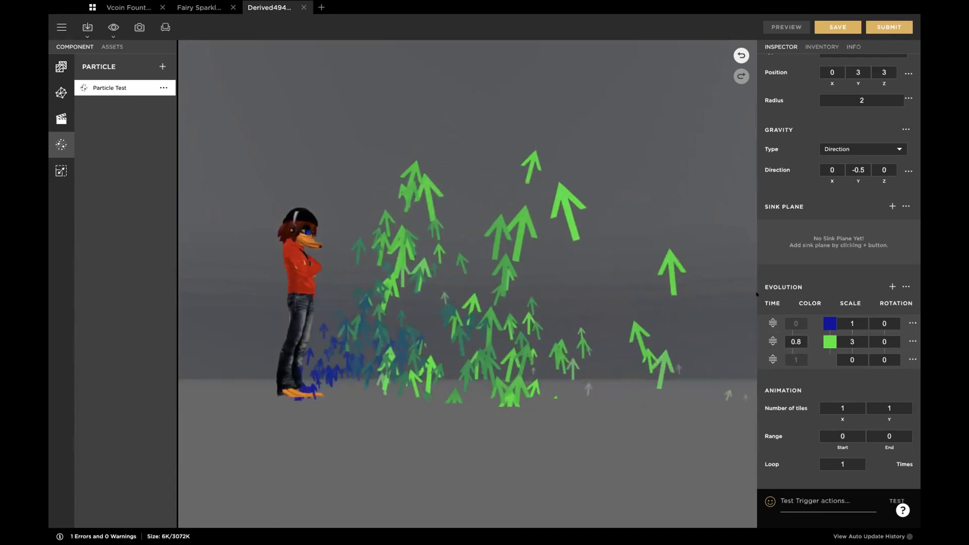
pyautogui.click(882, 341)
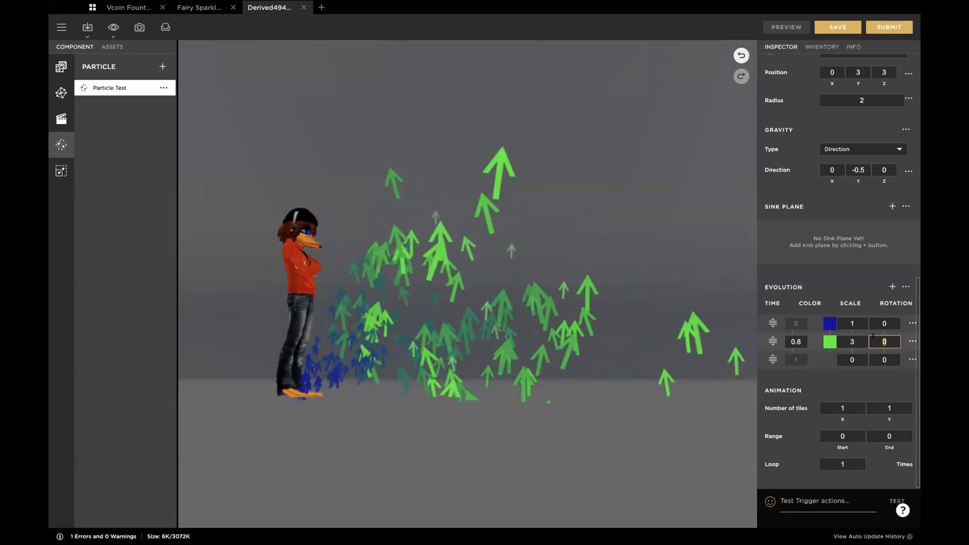
pyautogui.write('60')
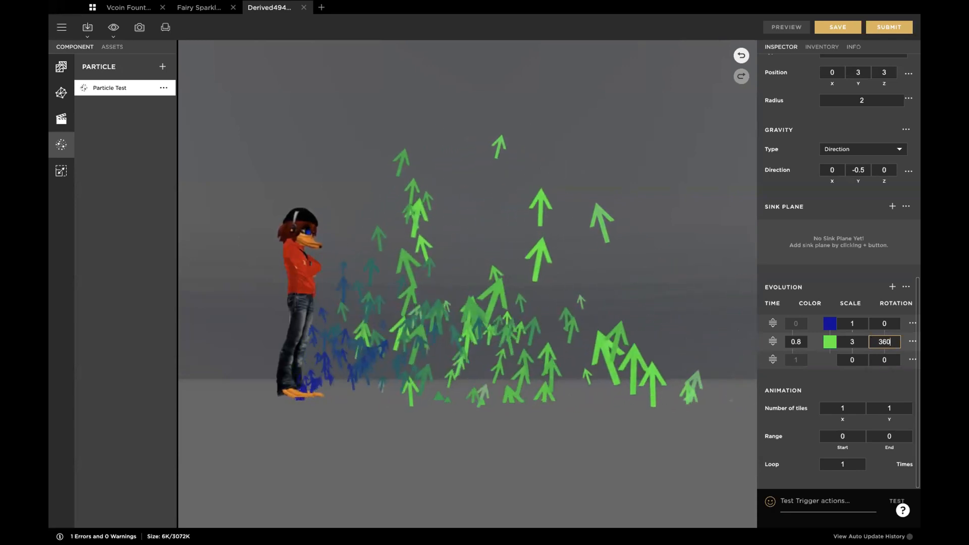
pyautogui.press('Return')
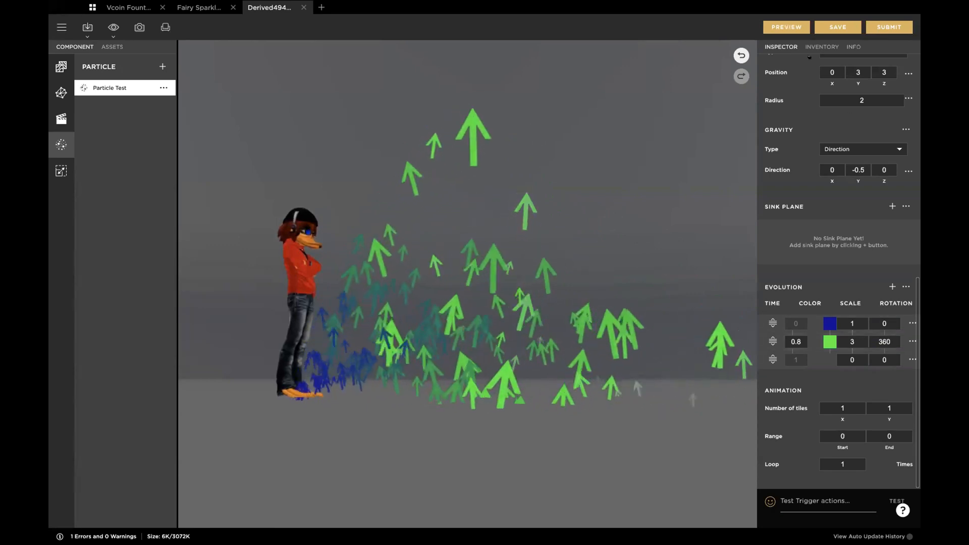
pyautogui.click(784, 26)
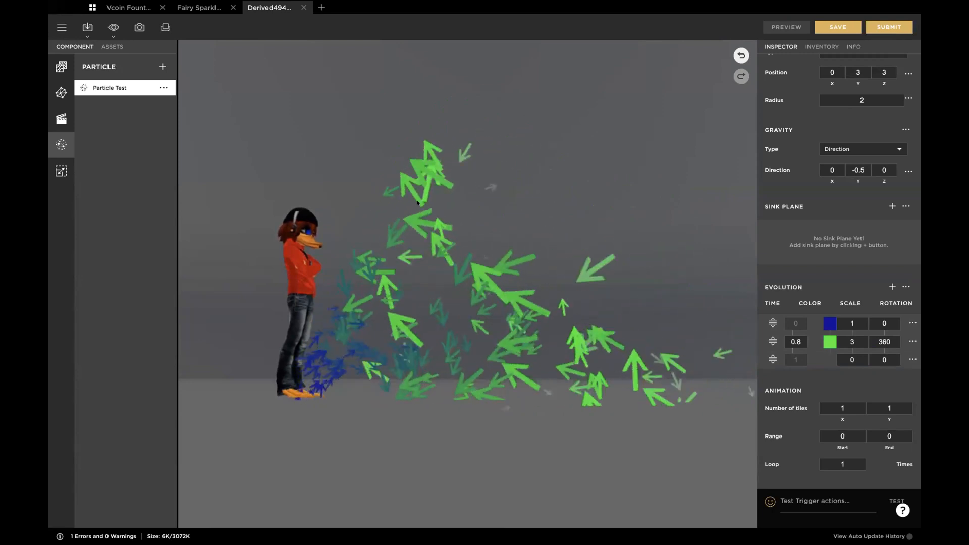
# Step: Set the evolution rotation to 720 at both the 0.8 stage and the final stage, and preview the particles
pyautogui.click(883, 339)
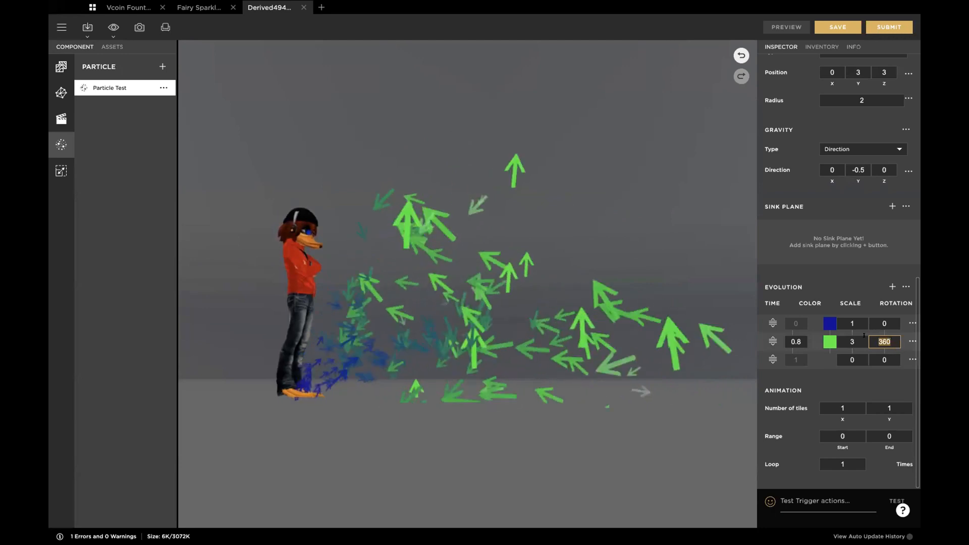
pyautogui.write('720')
pyautogui.press('Return')
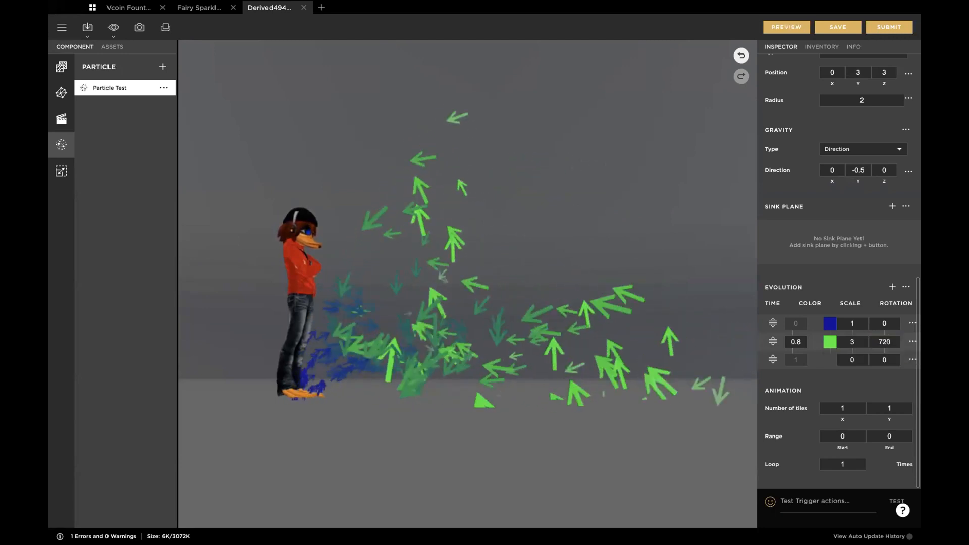
pyautogui.write('720')
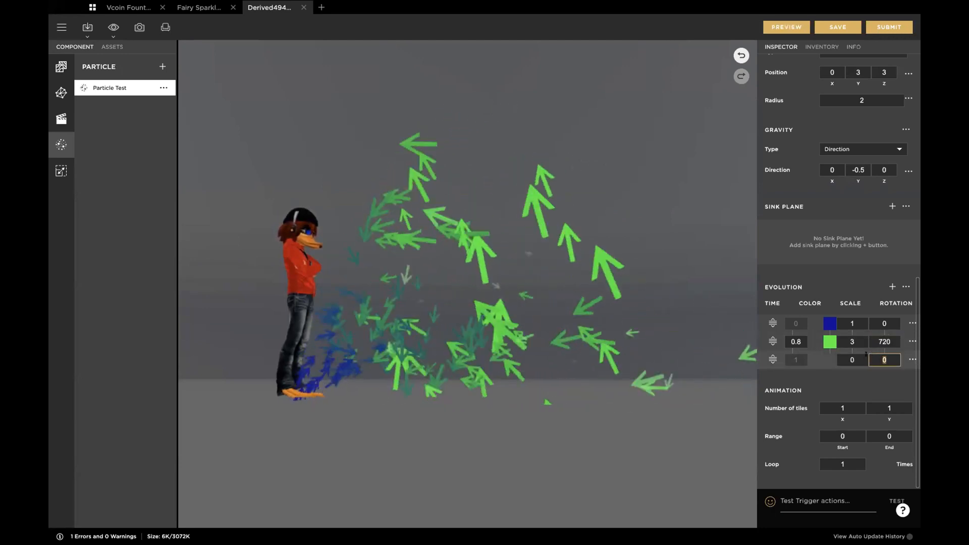
pyautogui.press('Tab')
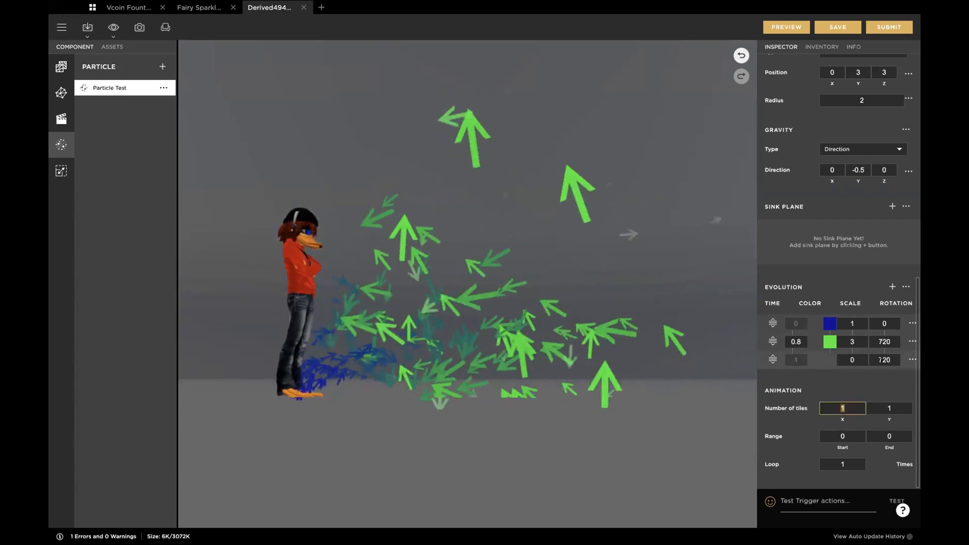
pyautogui.click(775, 10)
pyautogui.click(778, 26)
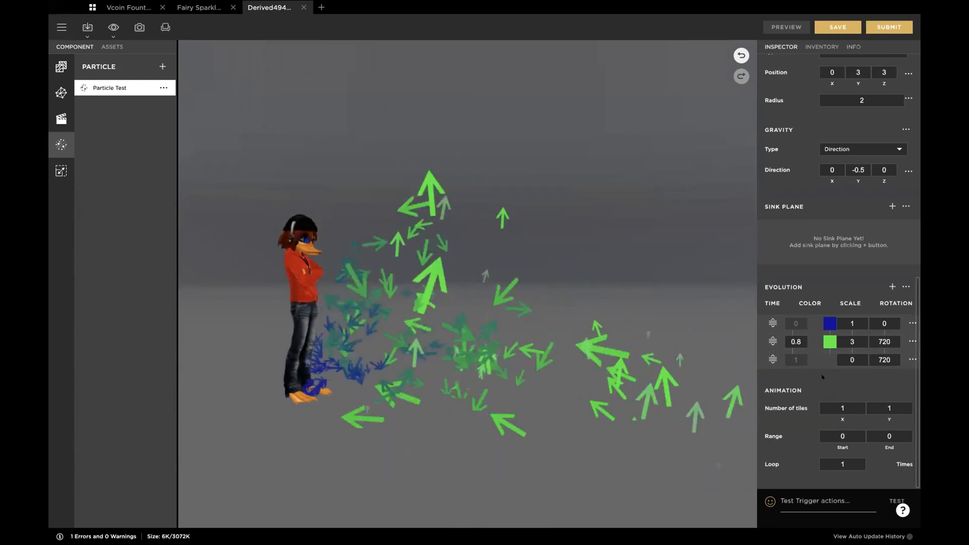
# Step: In the advanced evolution settings, enable Random Displacement in Sphere mode with a radius of 0.1 to 0.5 and preview it
pyautogui.click(901, 283)
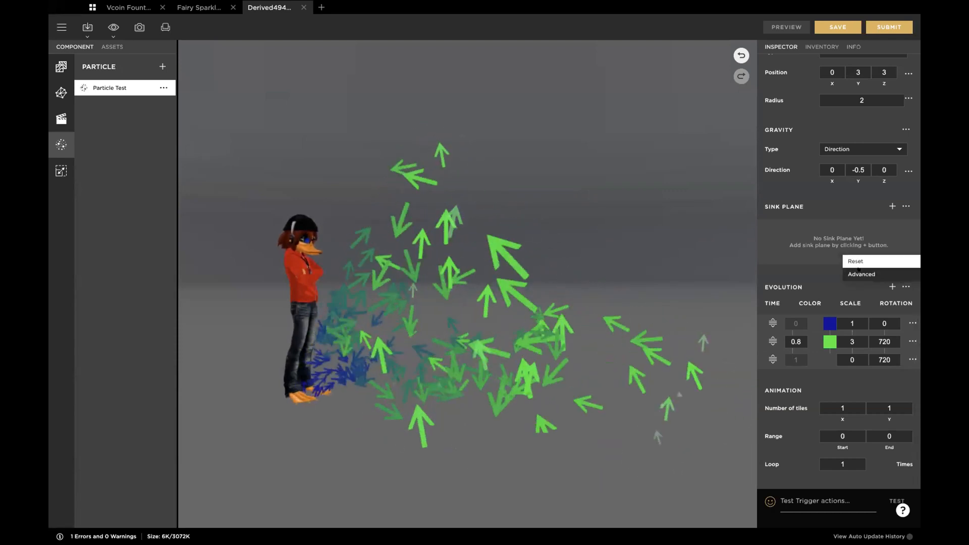
pyautogui.click(866, 273)
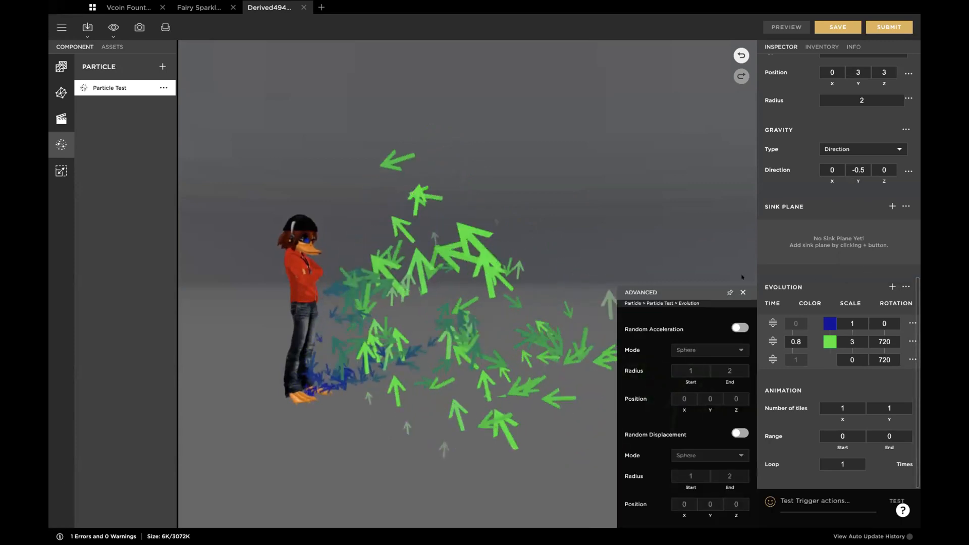
pyautogui.moveTo(698, 286); pyautogui.dragTo(689, 120)
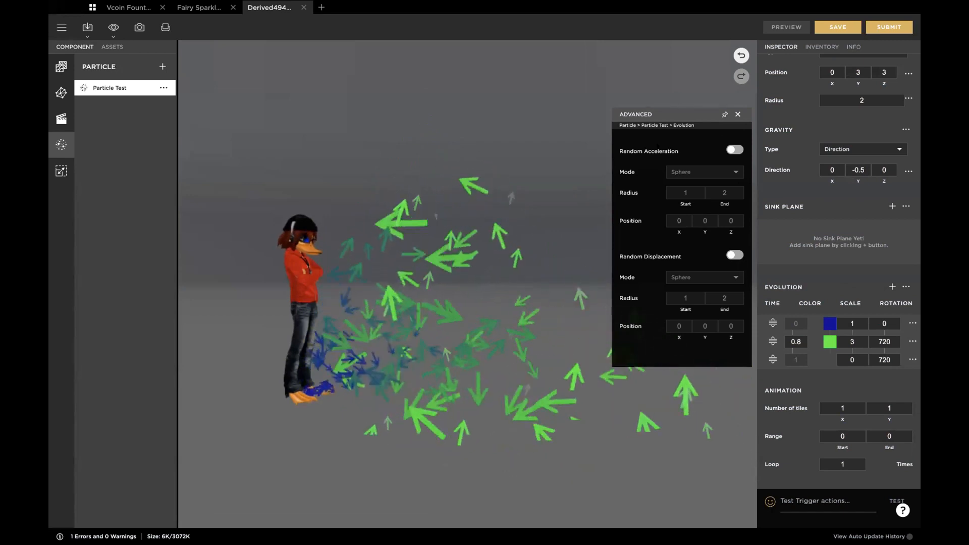
pyautogui.click(734, 255)
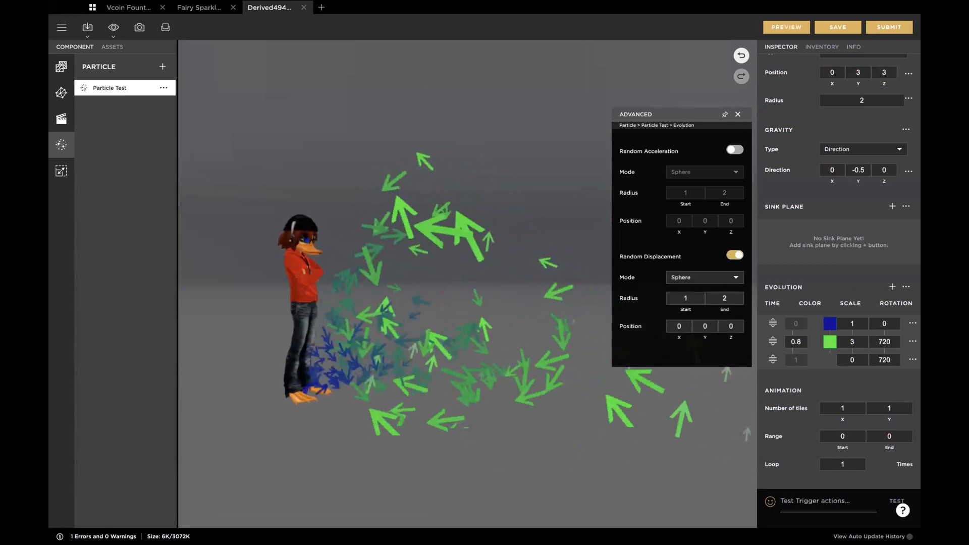
pyautogui.click(685, 298)
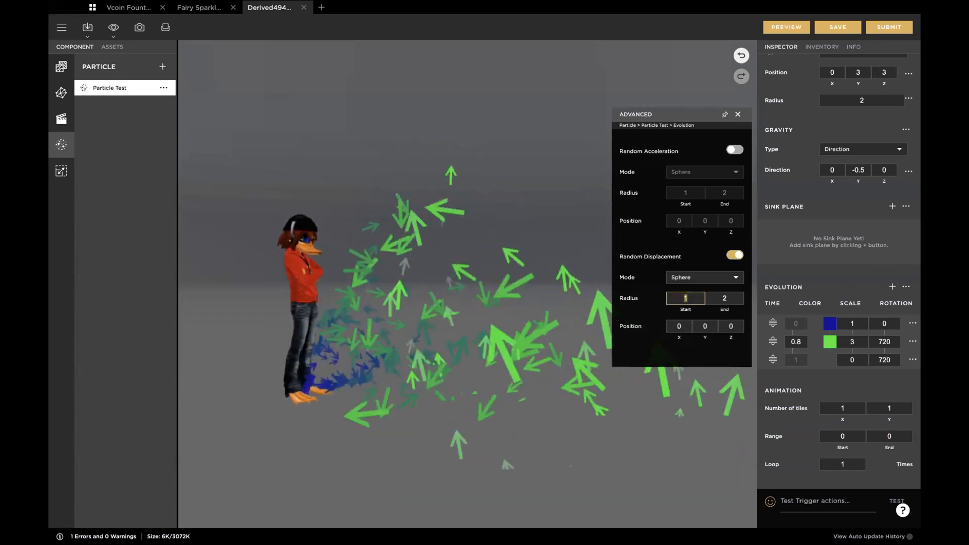
pyautogui.write('0.1')
pyautogui.press('Tab')
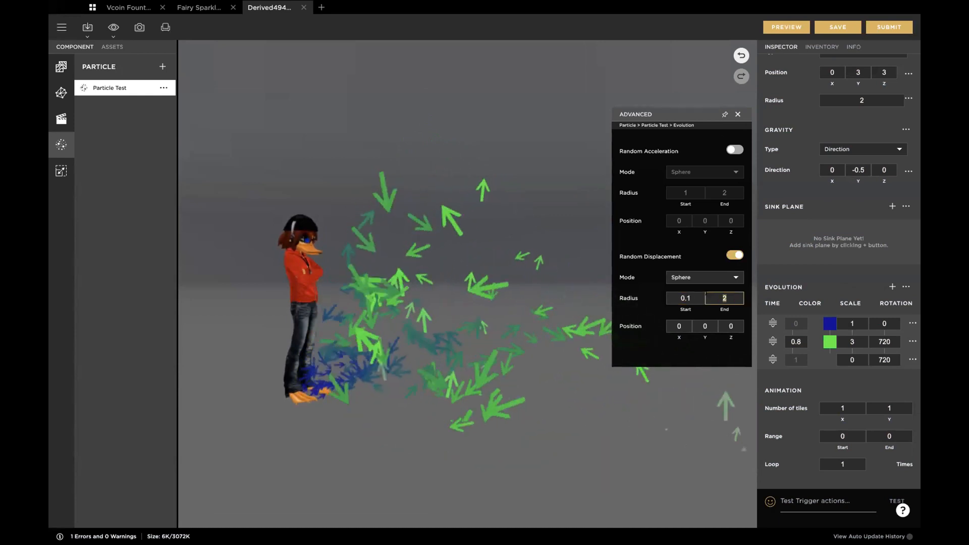
pyautogui.write('0.5')
pyautogui.press('Tab')
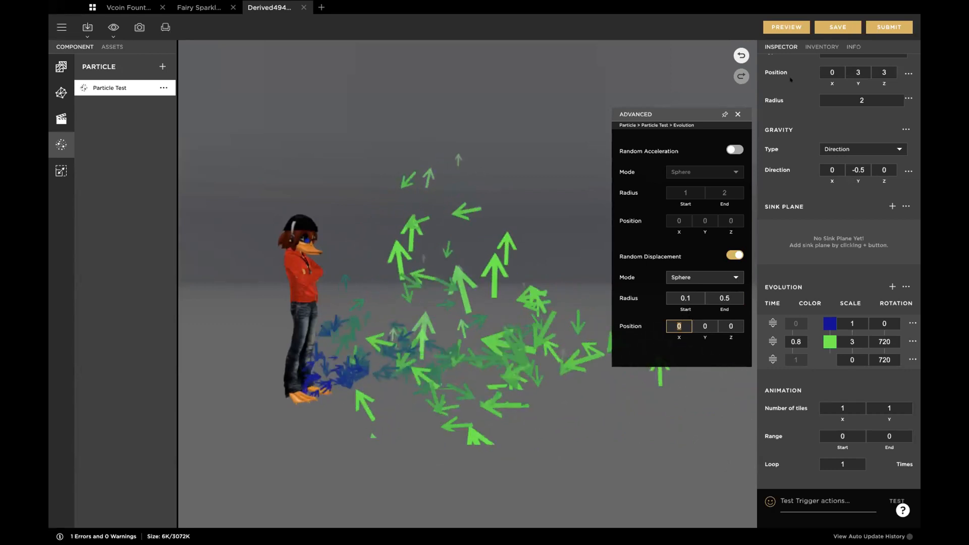
pyautogui.click(783, 26)
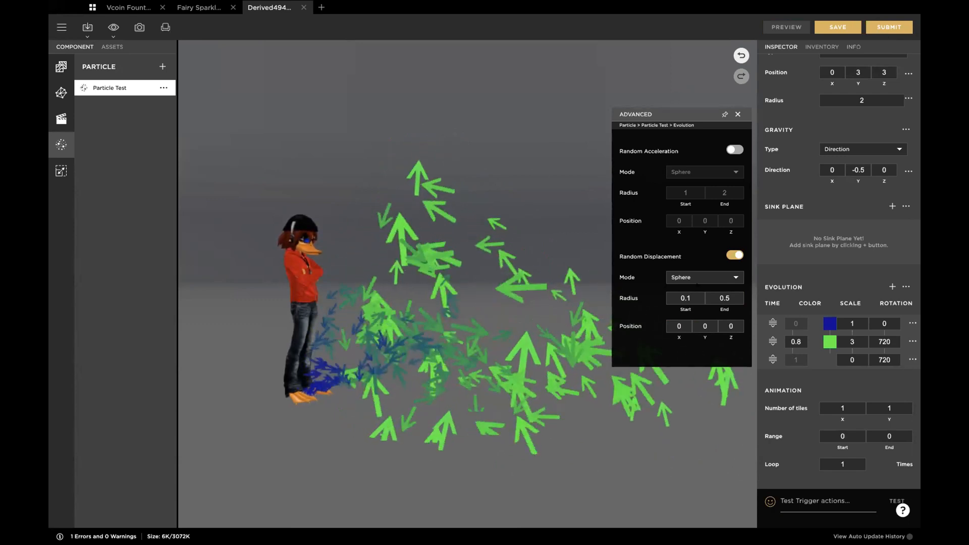
# Step: Preview Random Displacement with a start and end radius of 2, and turn the displacement back off
pyautogui.press('Tab')
pyautogui.write('1')
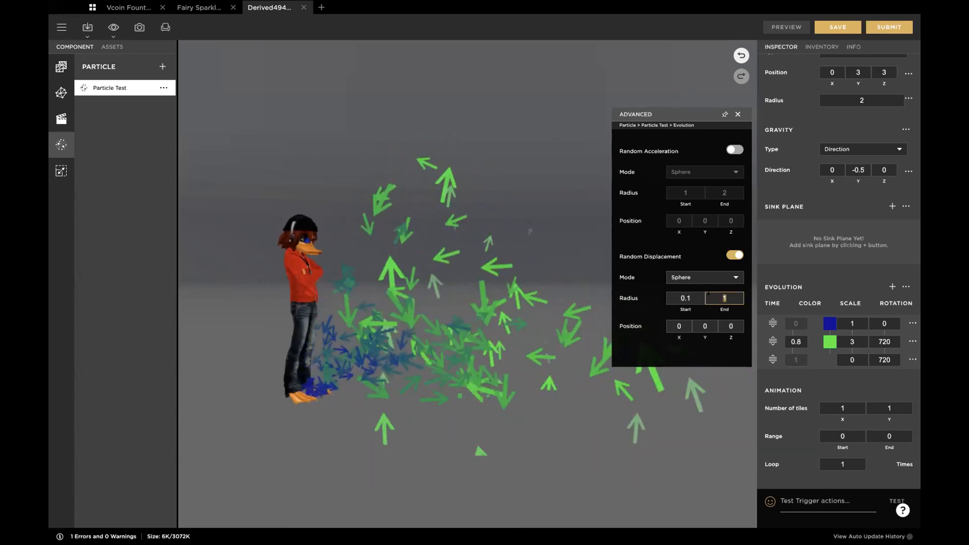
pyautogui.click(682, 297)
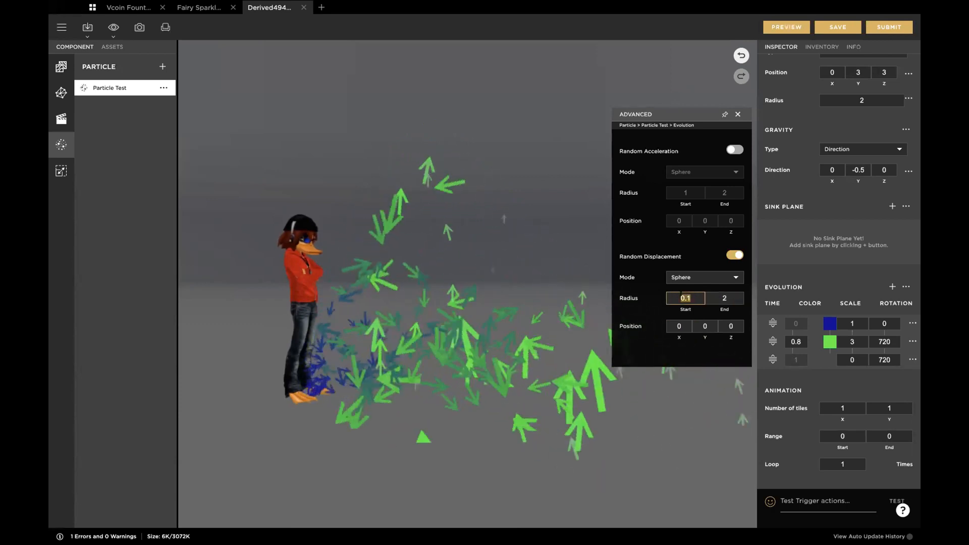
pyautogui.click(781, 22)
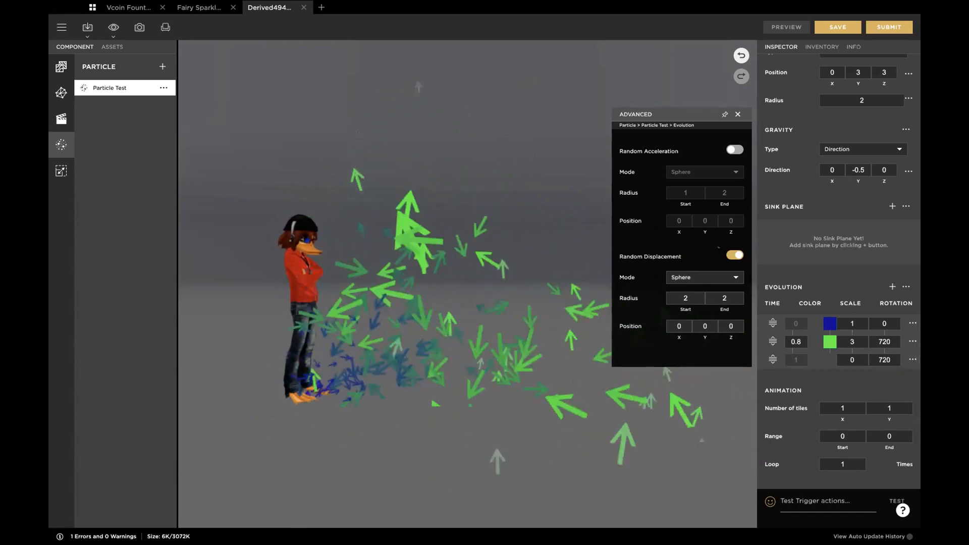
pyautogui.click(735, 256)
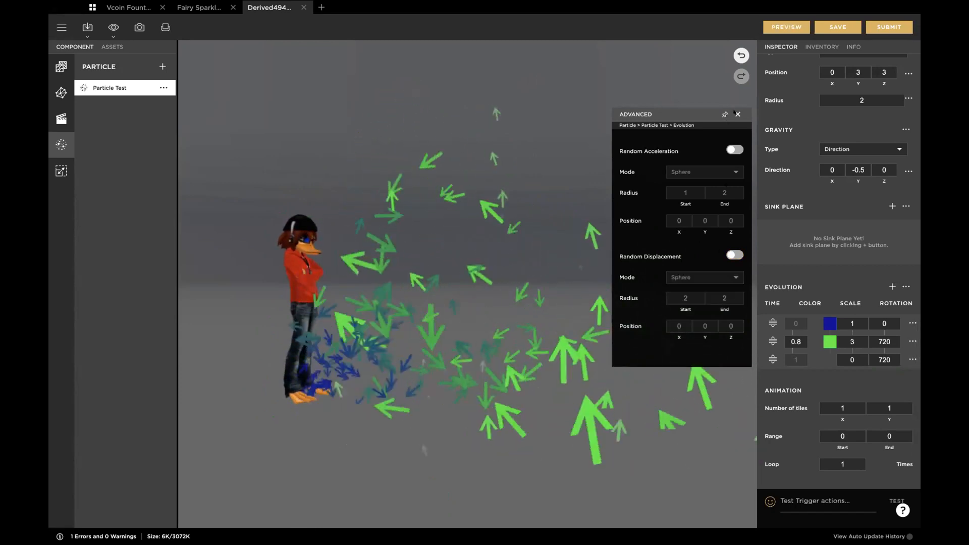
pyautogui.click(737, 114)
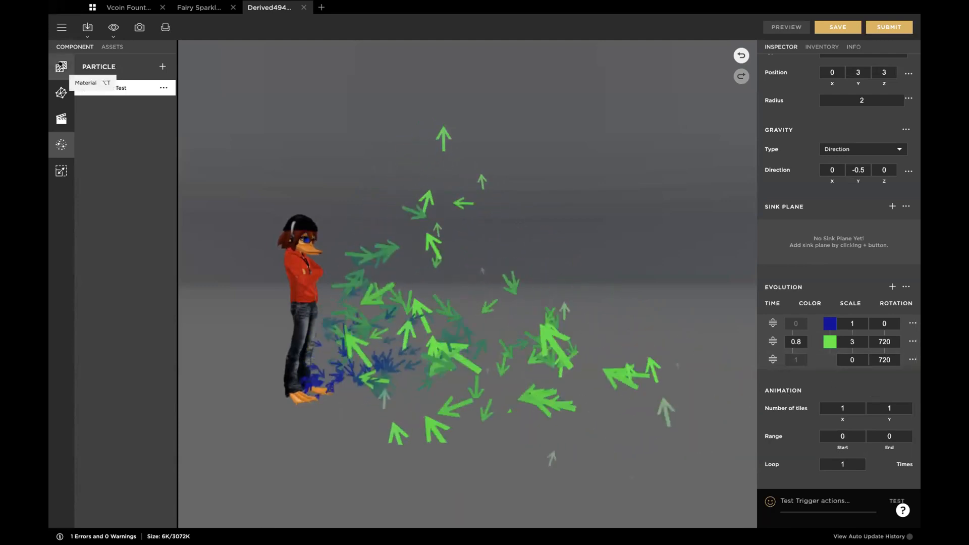
# Step: Review the particle default 02 material's texture and animation settings, and return to Particle Test's animation settings
pyautogui.click(61, 67)
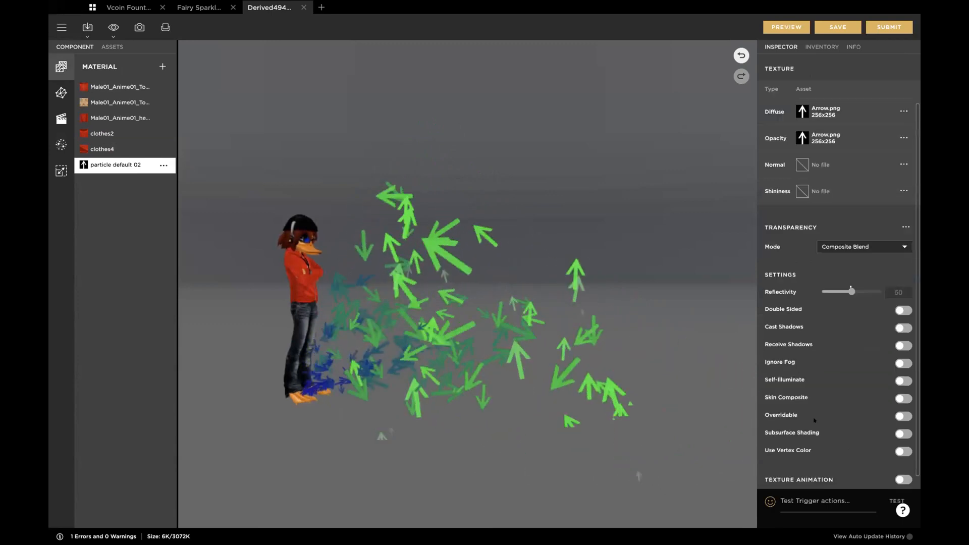
pyautogui.scroll(-3, 805, 452)
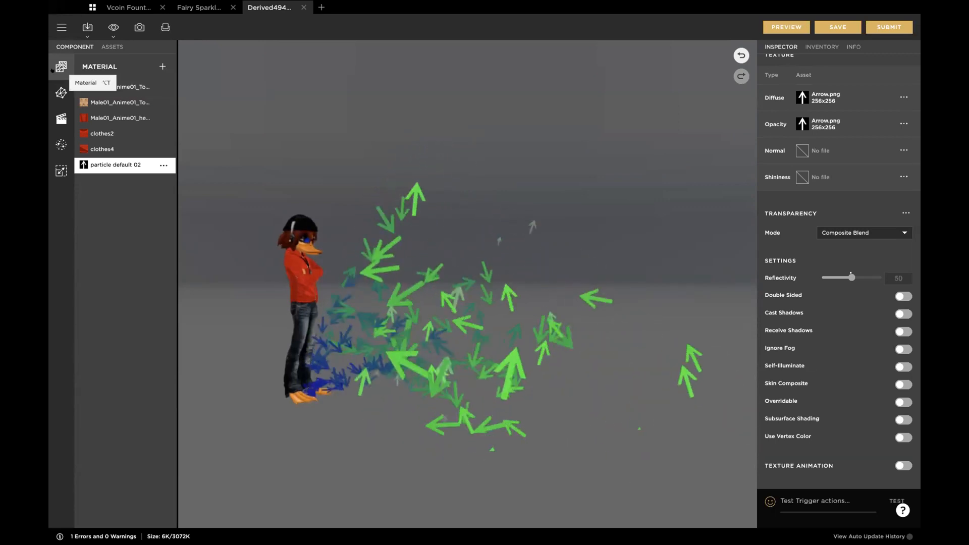
pyautogui.click(54, 142)
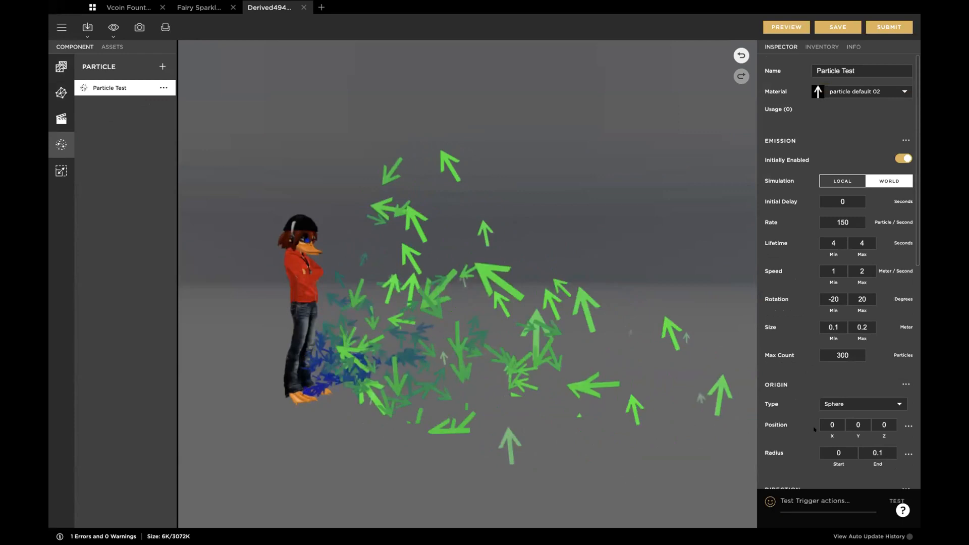
pyautogui.scroll(-10, 814, 429)
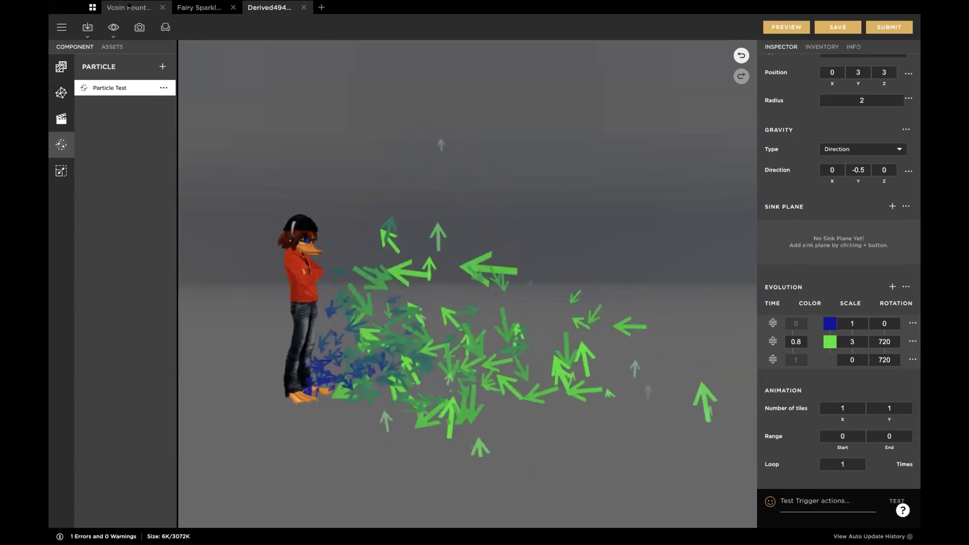
# Step: Switch to the Vcoin fountain project and examine its coin effect and the animation settings of particle 1
pyautogui.click(129, 6)
pyautogui.scroll(6, 458, 221)
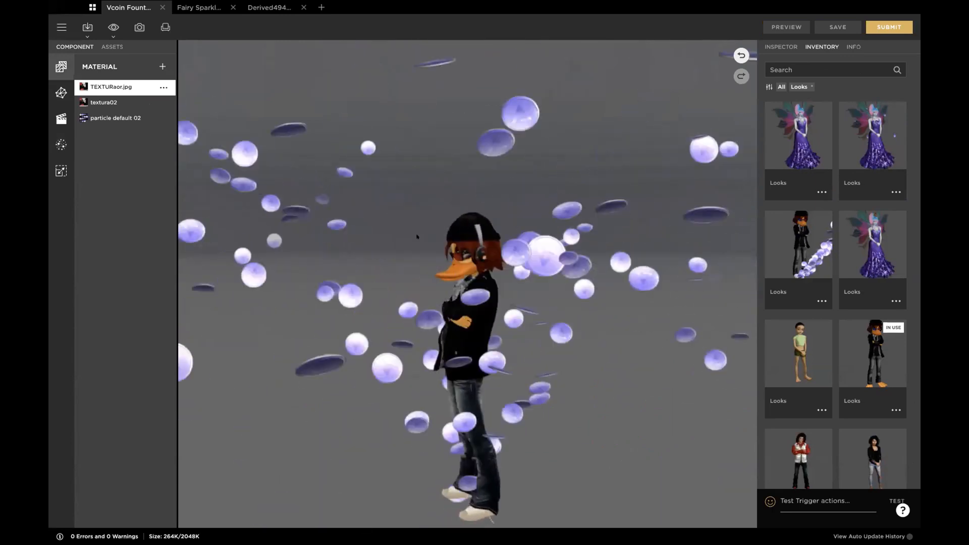
pyautogui.scroll(-3, 507, 270)
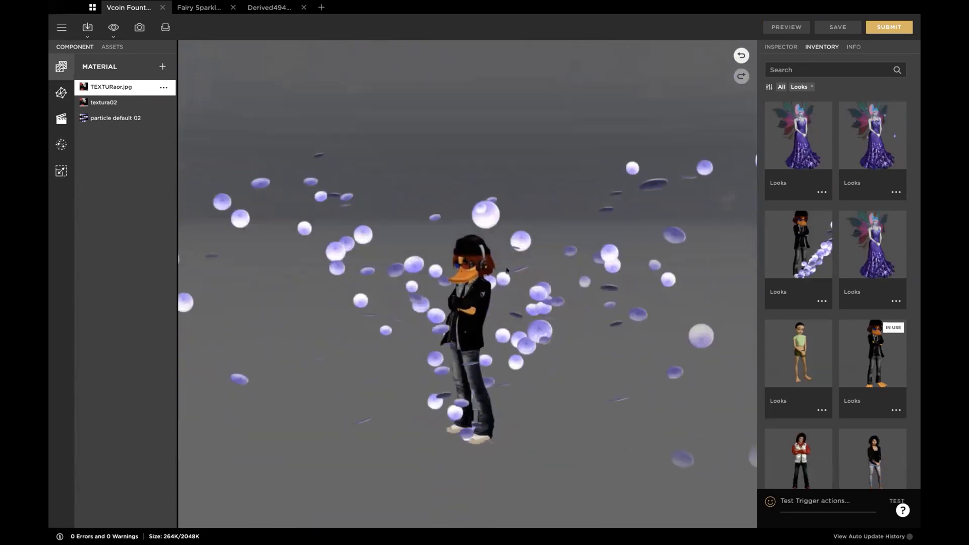
pyautogui.click(60, 145)
pyautogui.scroll(-5, 825, 420)
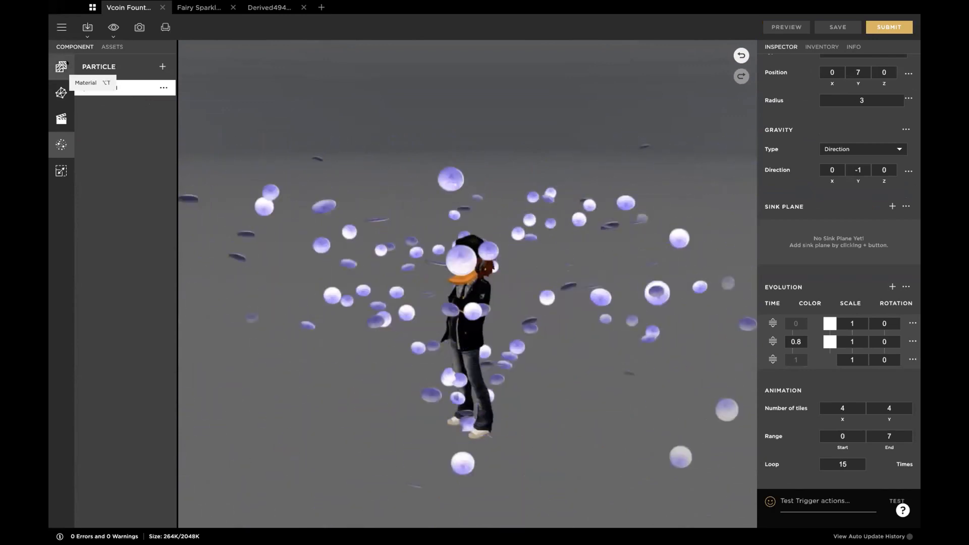
# Step: Check the material assigned to particle 1 and the other materials available for it
pyautogui.scroll(1, 791, 143)
pyautogui.scroll(10, 791, 144)
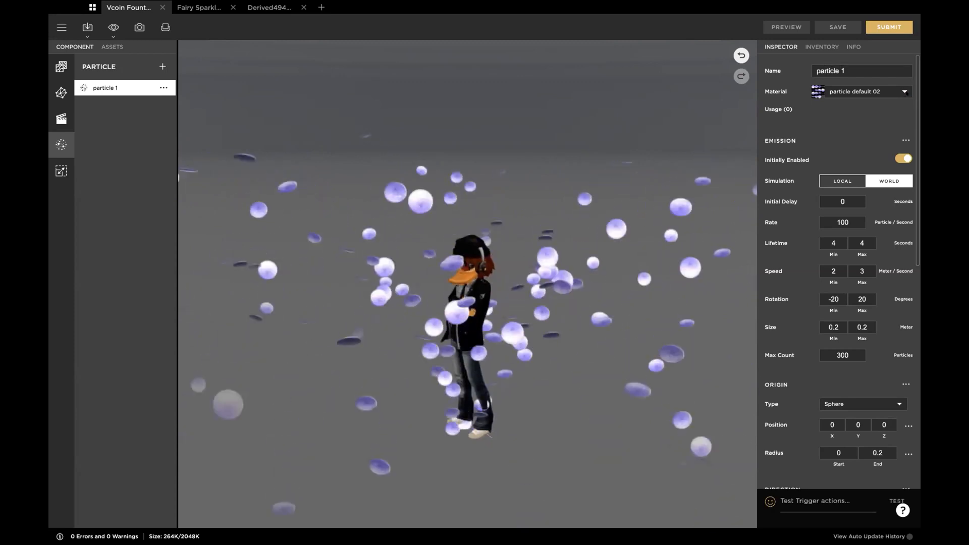
pyautogui.click(906, 92)
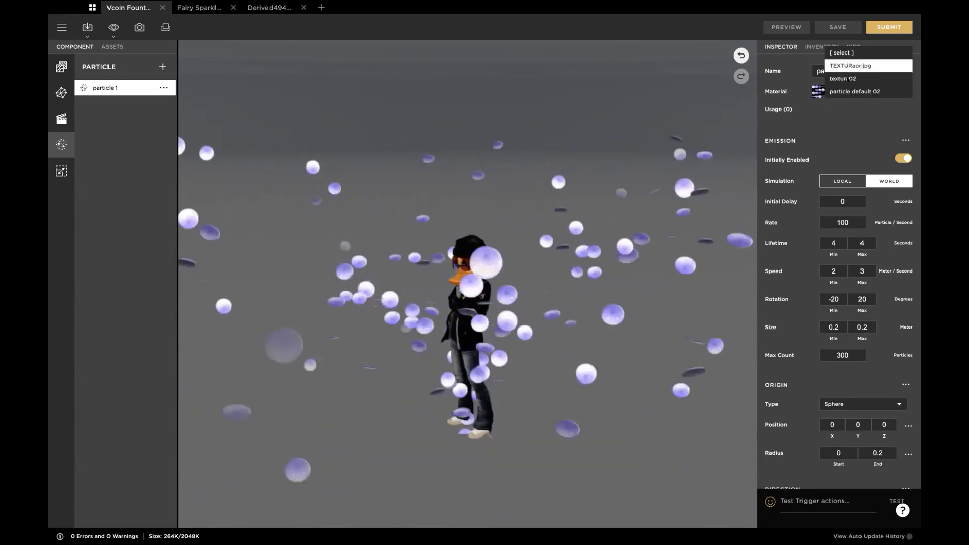
pyautogui.click(848, 111)
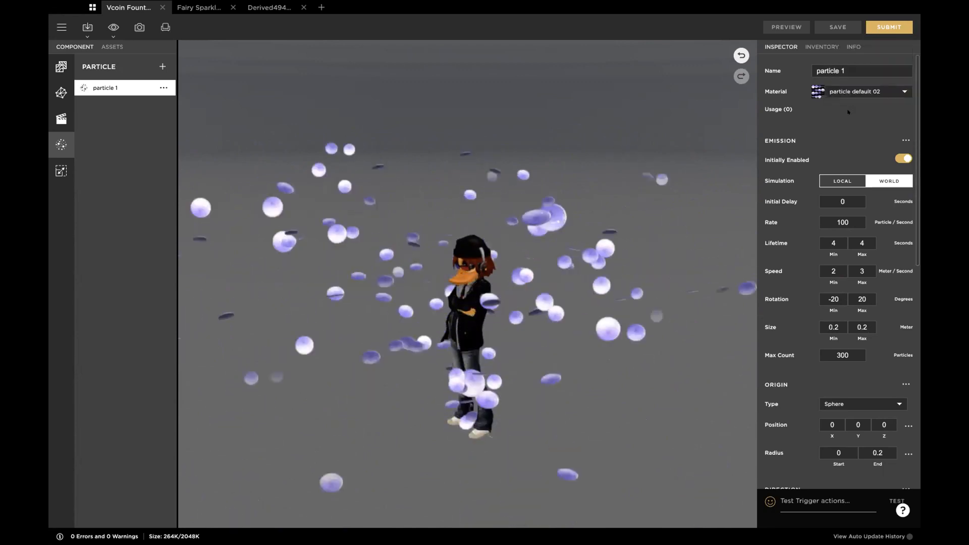
pyautogui.moveTo(848, 111)
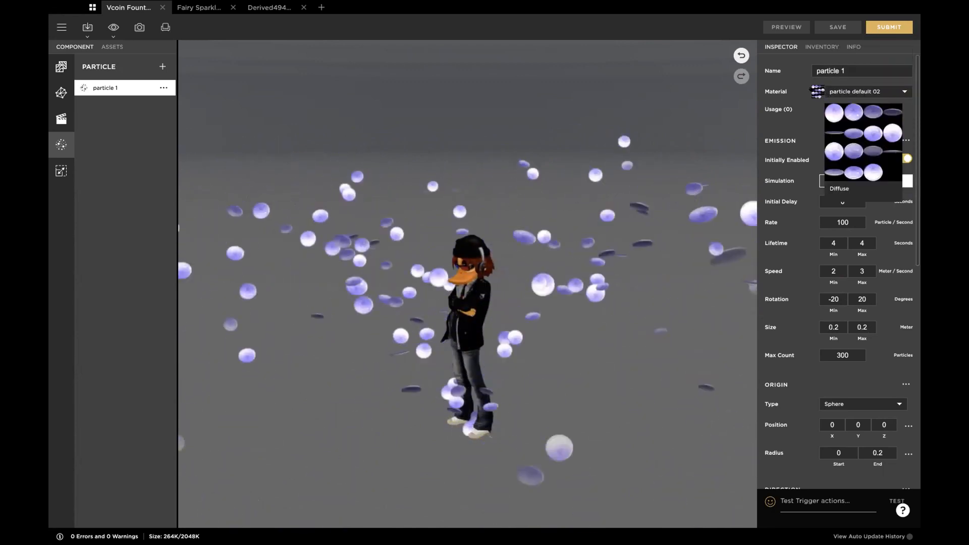
# Step: Open the diffuse texture coinFlipCells.png of the particle default 02 material and inspect its tiled coin frames
pyautogui.click(53, 64)
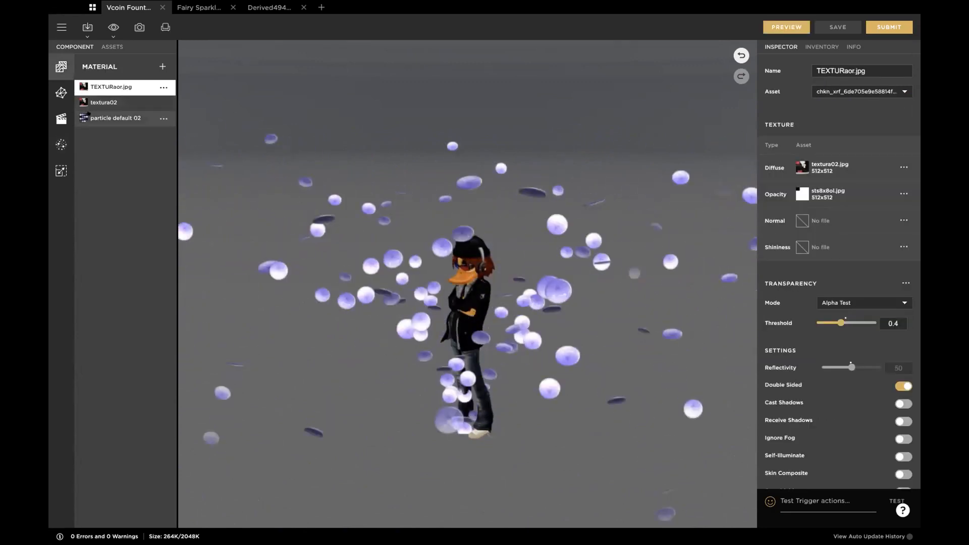
pyautogui.click(88, 117)
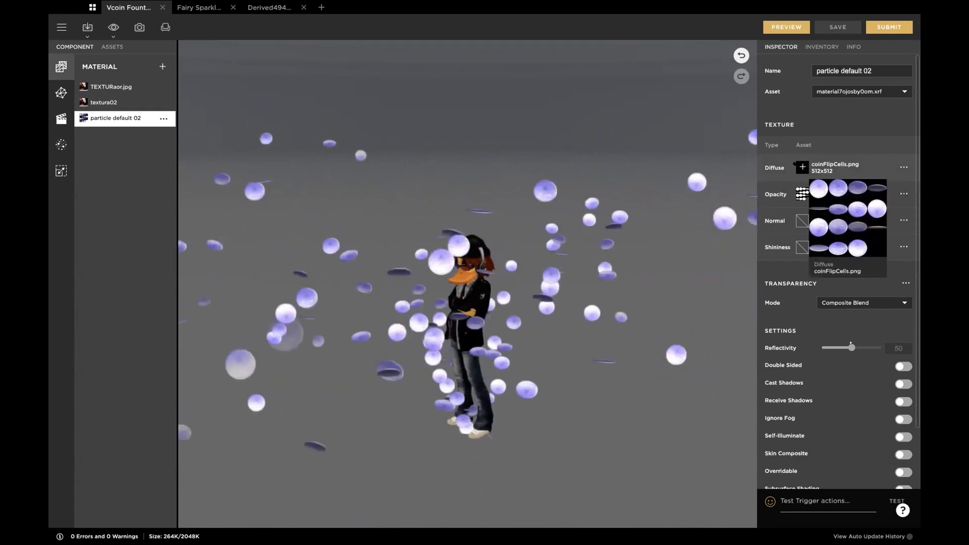
pyautogui.click(801, 167)
pyautogui.moveTo(692, 162); pyautogui.dragTo(652, 106)
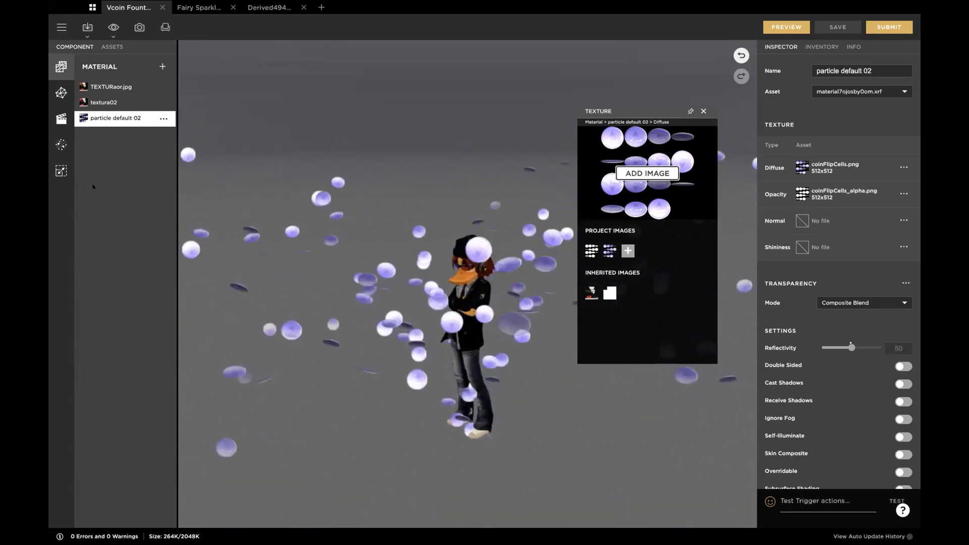
# Step: Return to particle 1 and compare its number of tiles and frame range with the tile layout of its material texture
pyautogui.click(60, 143)
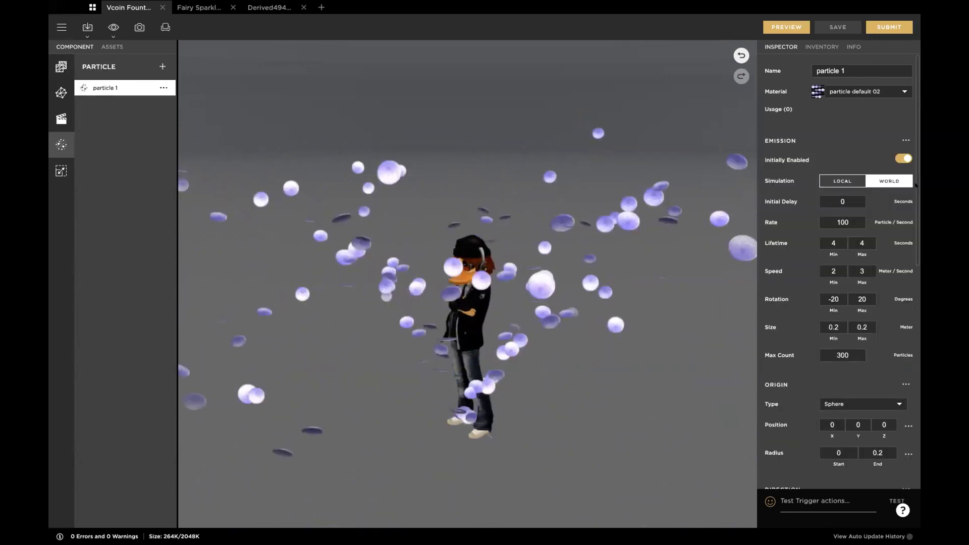
pyautogui.scroll(-5, 858, 320)
pyautogui.scroll(-3, 852, 353)
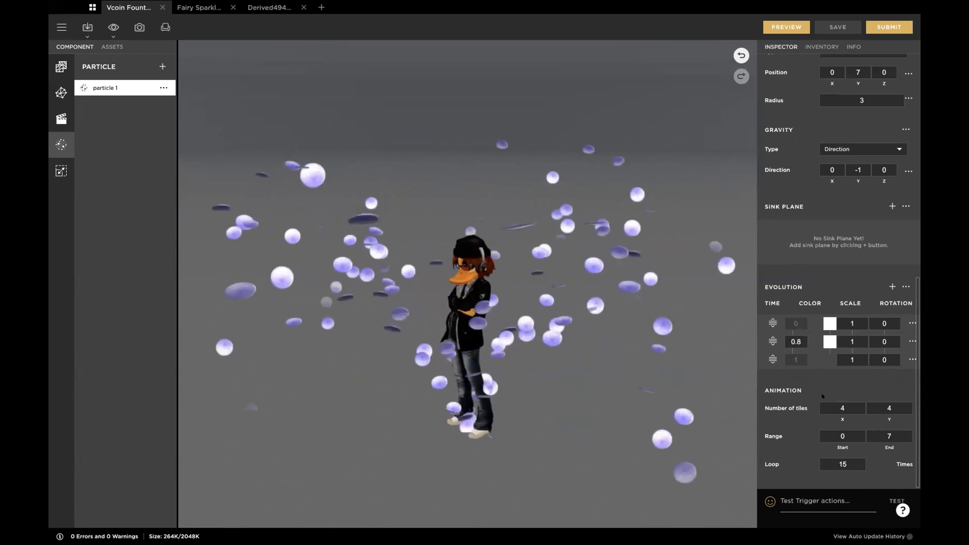
pyautogui.scroll(10, 781, 267)
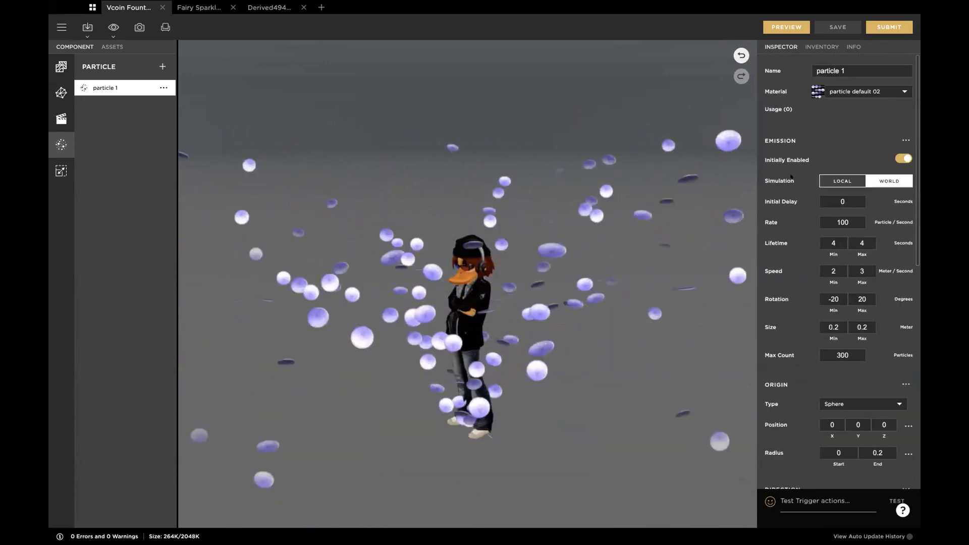
pyautogui.moveTo(816, 91)
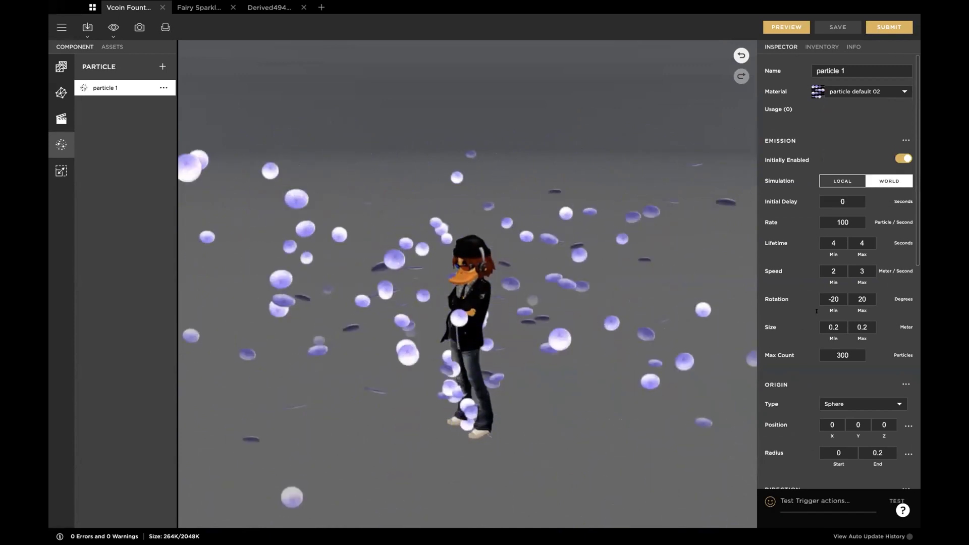
pyautogui.scroll(-10, 832, 367)
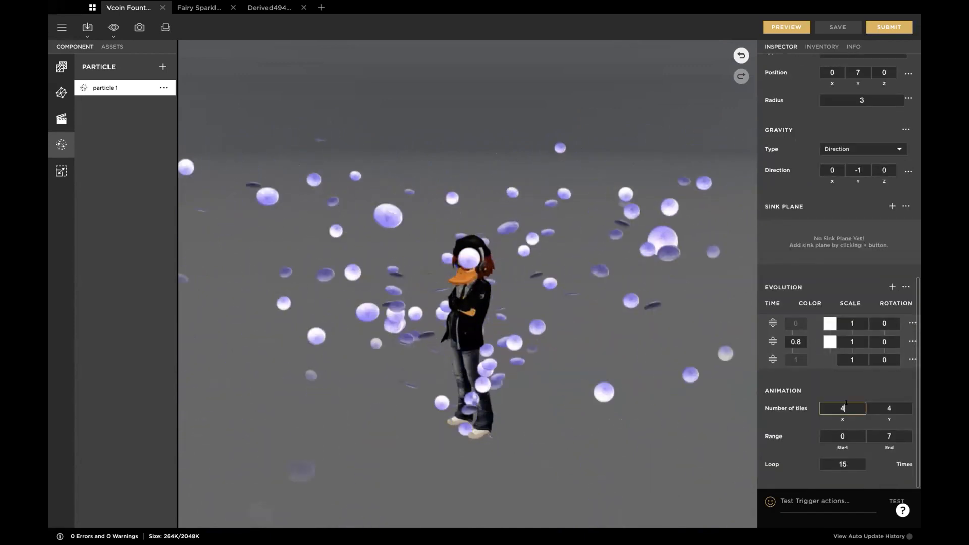
pyautogui.press('Tab')
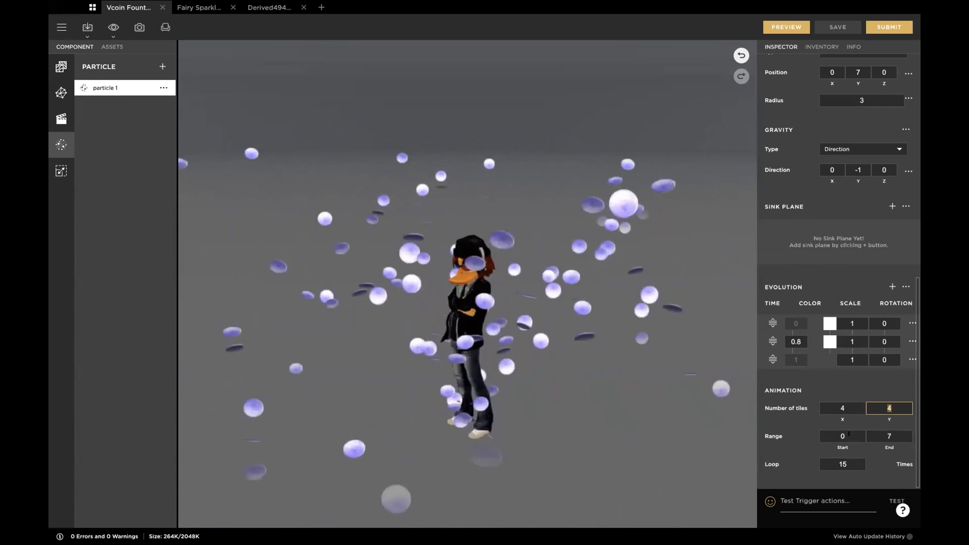
pyautogui.press('Tab')
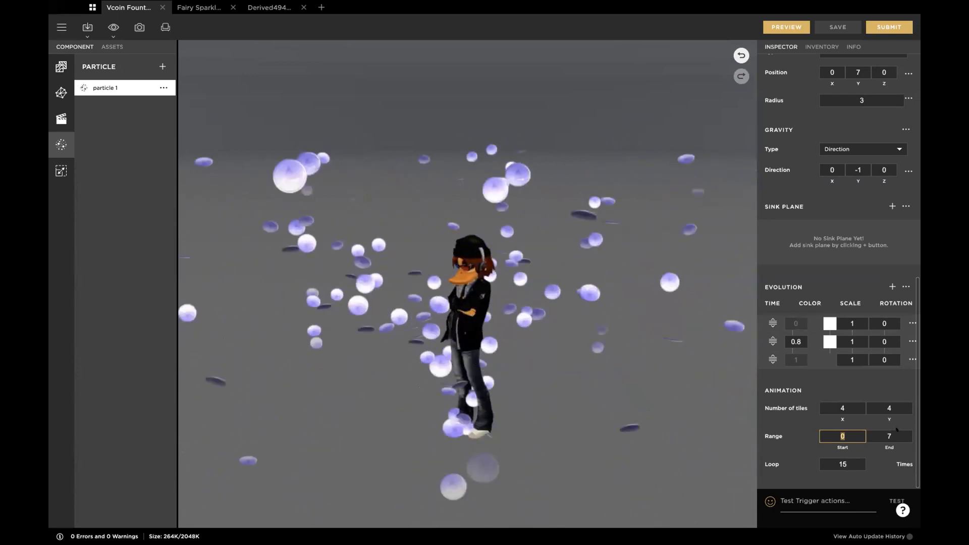
pyautogui.scroll(7, 873, 323)
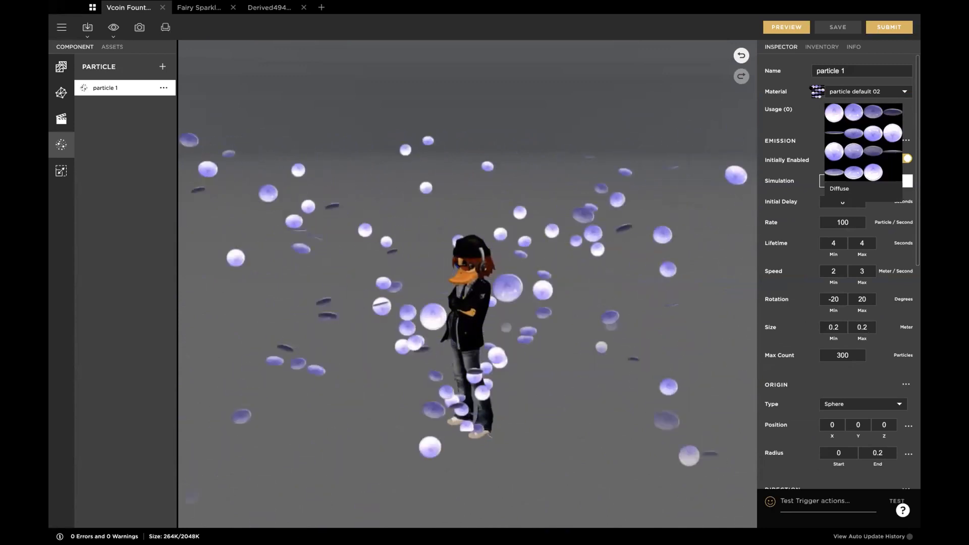
pyautogui.scroll(-7, 824, 235)
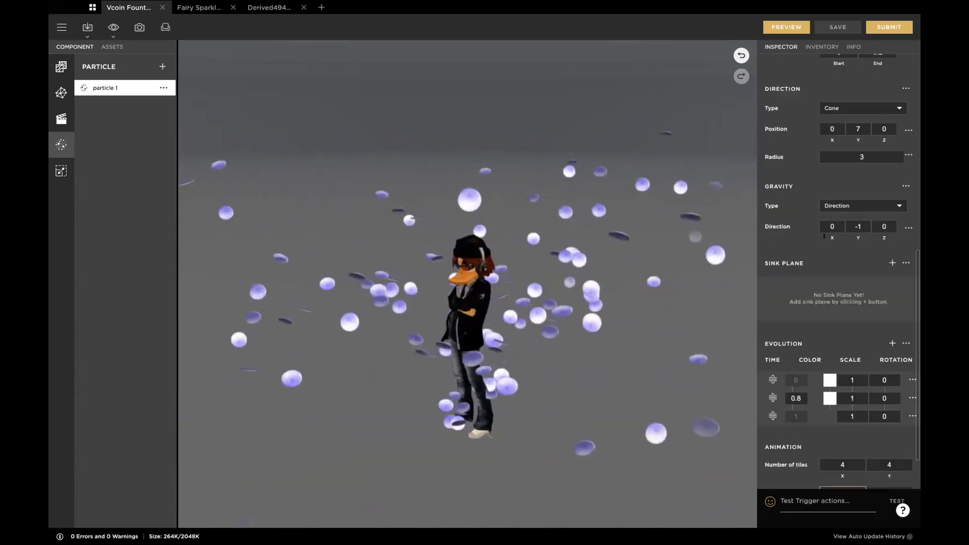
# Step: Set the end of particle 1's animation range to 14 and preview the coins
pyautogui.click(855, 434)
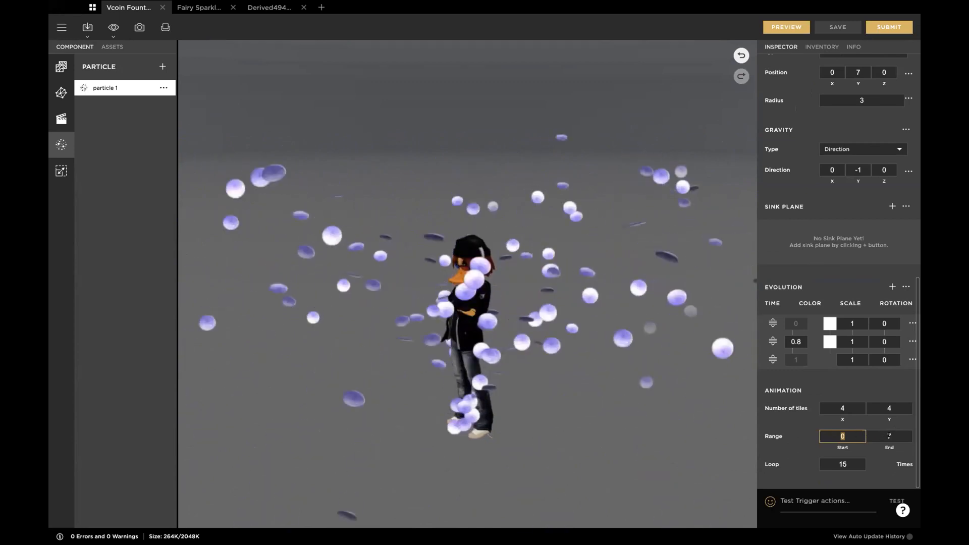
pyautogui.click(889, 436)
pyautogui.write('14')
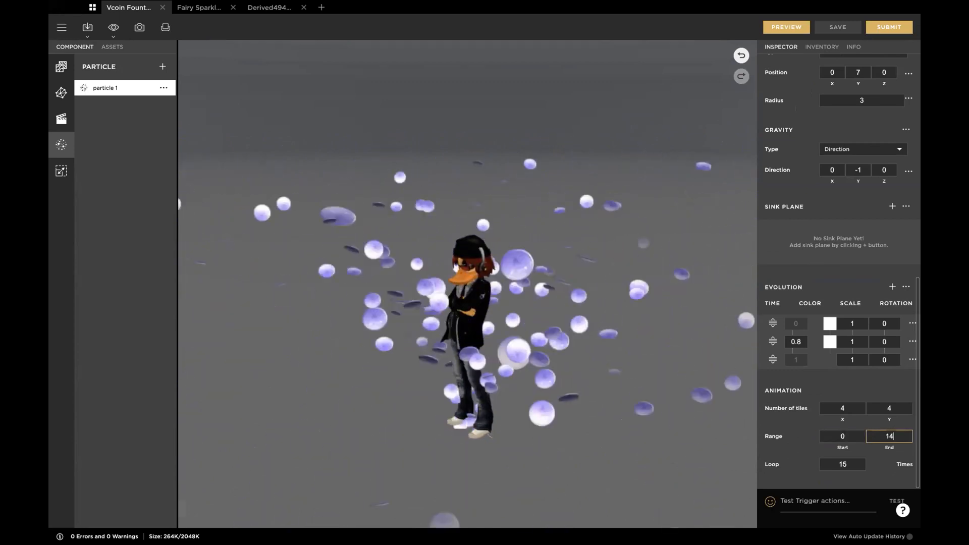
pyautogui.press('Tab')
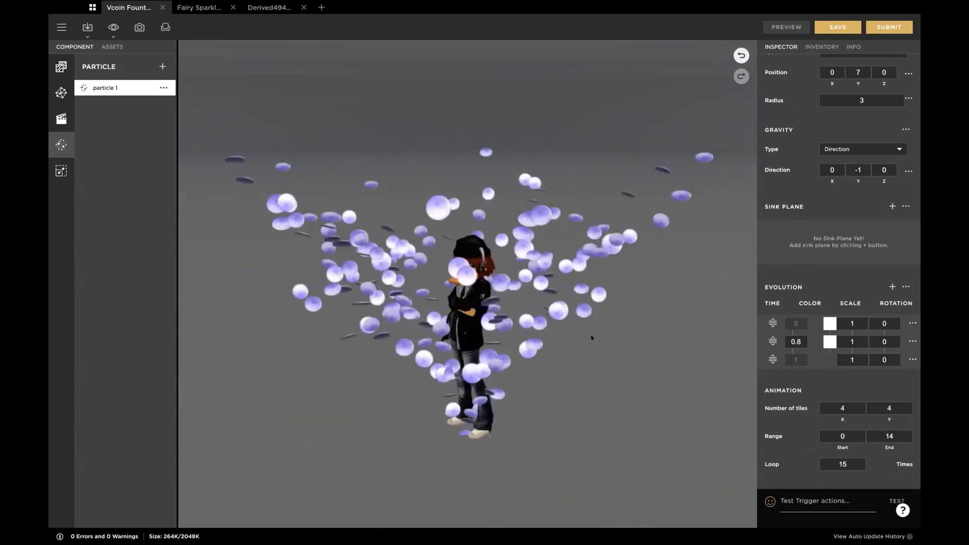
# Step: Preview particle 1's animation with a loop of 5 times, and again with the loop reduced to 1
pyautogui.click(823, 460)
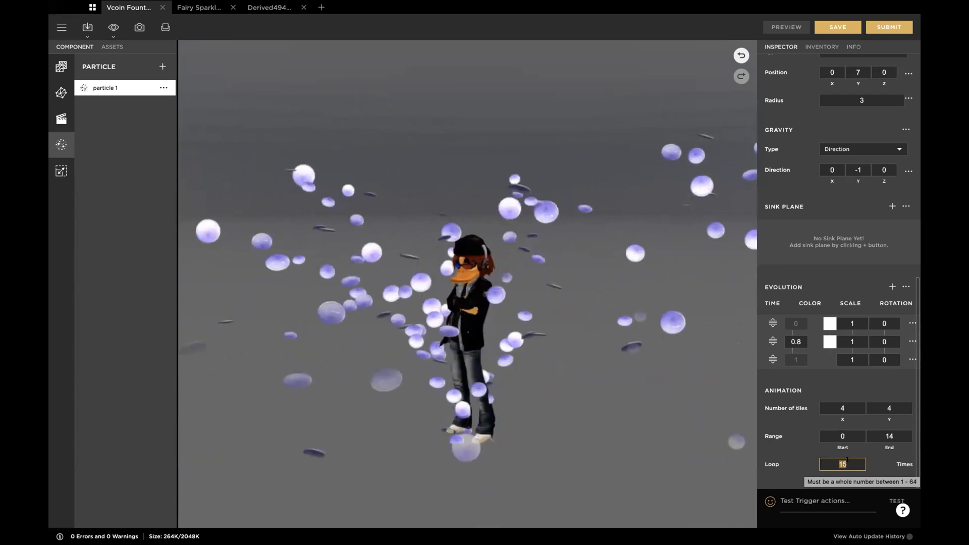
pyautogui.write('5')
pyautogui.press('Tab')
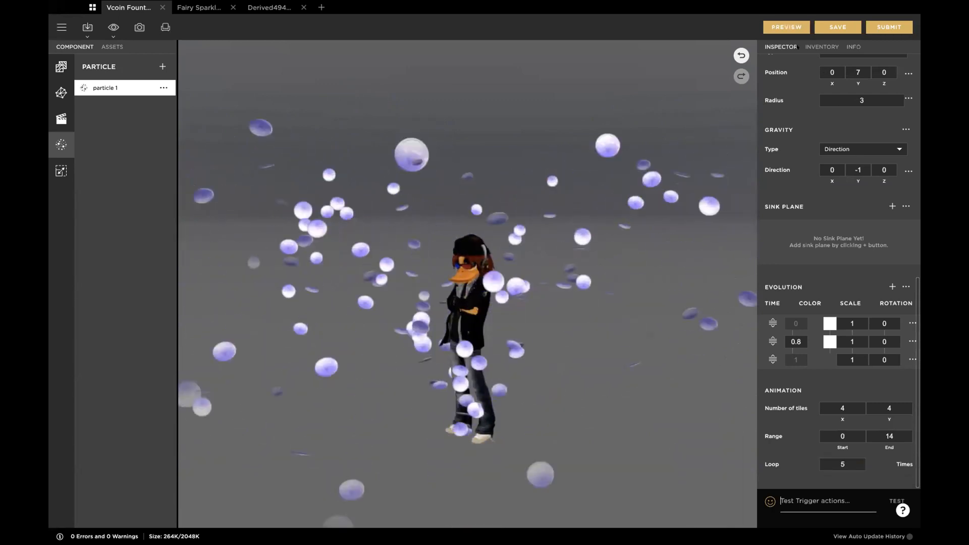
pyautogui.click(786, 28)
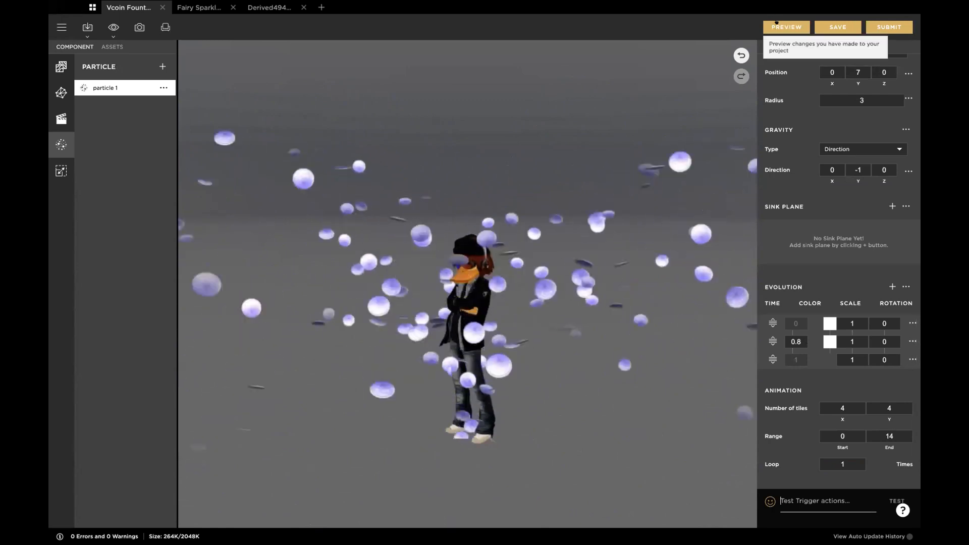
pyautogui.click(774, 28)
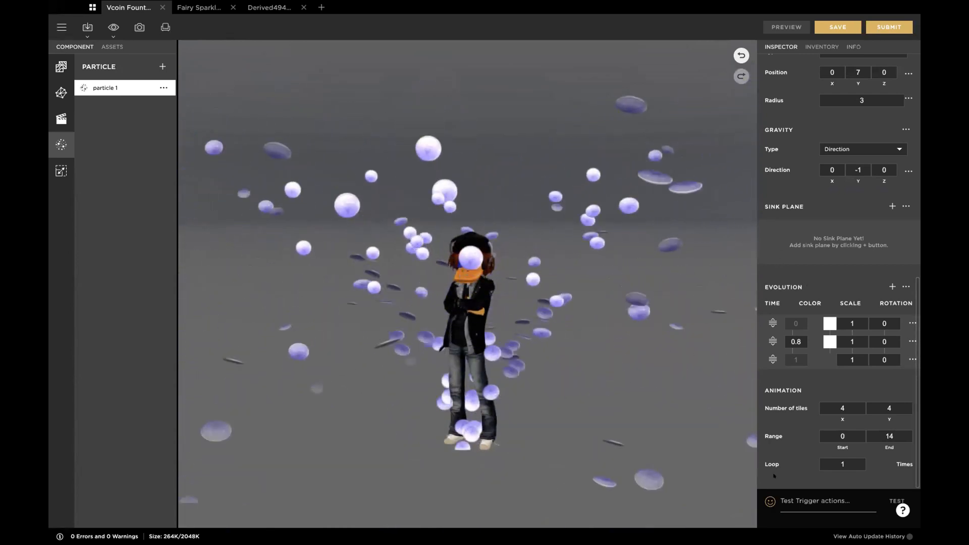
# Step: Examine the slower coin-flip animation around the avatar from several angles, both close up and from far away
pyautogui.scroll(10, 829, 229)
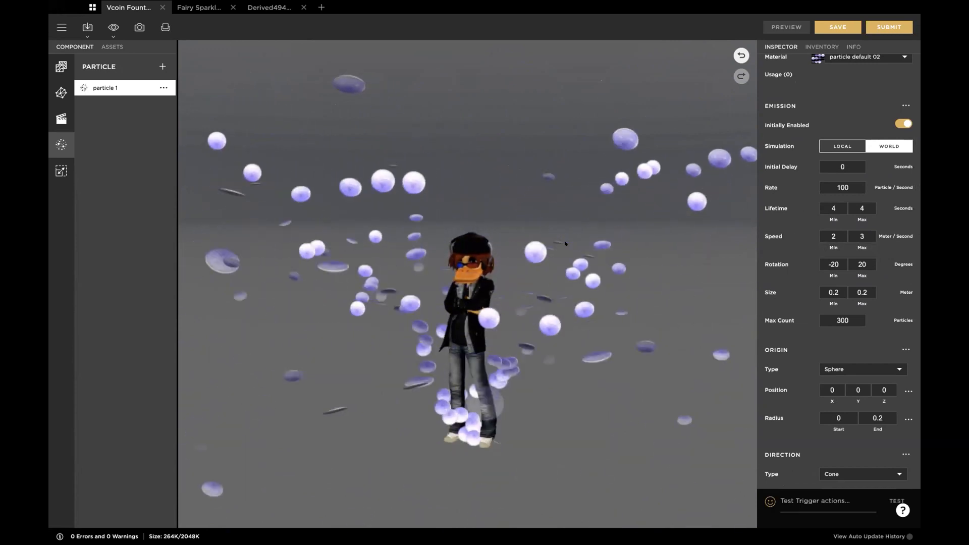
pyautogui.scroll(-3, 565, 243)
pyautogui.moveTo(576, 179); pyautogui.dragTo(625, 212)
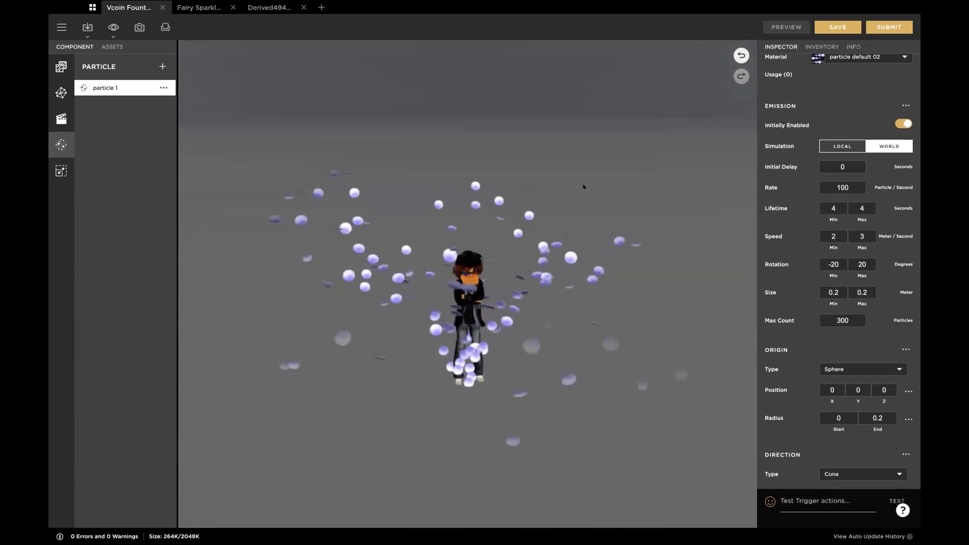
pyautogui.scroll(3, 582, 186)
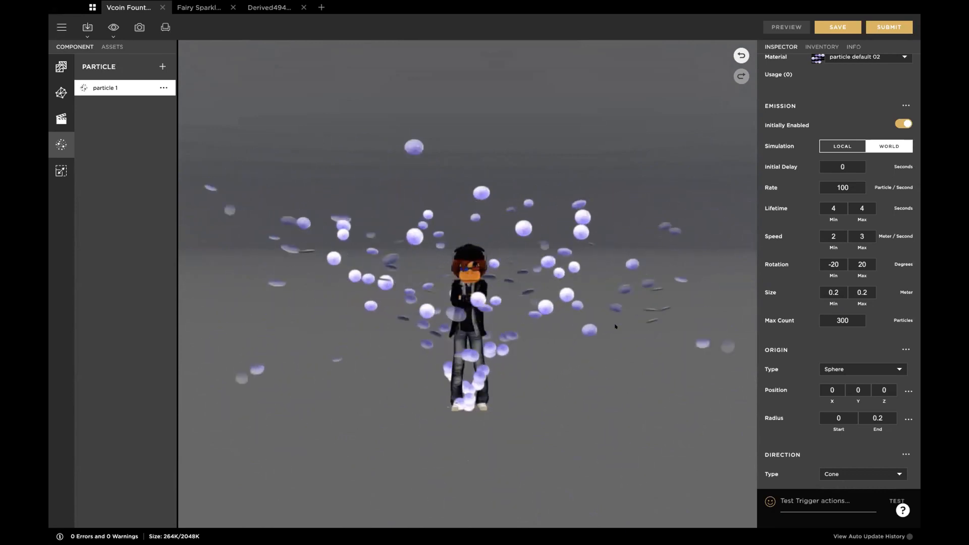
pyautogui.scroll(2, 566, 263)
pyautogui.scroll(2, 566, 263)
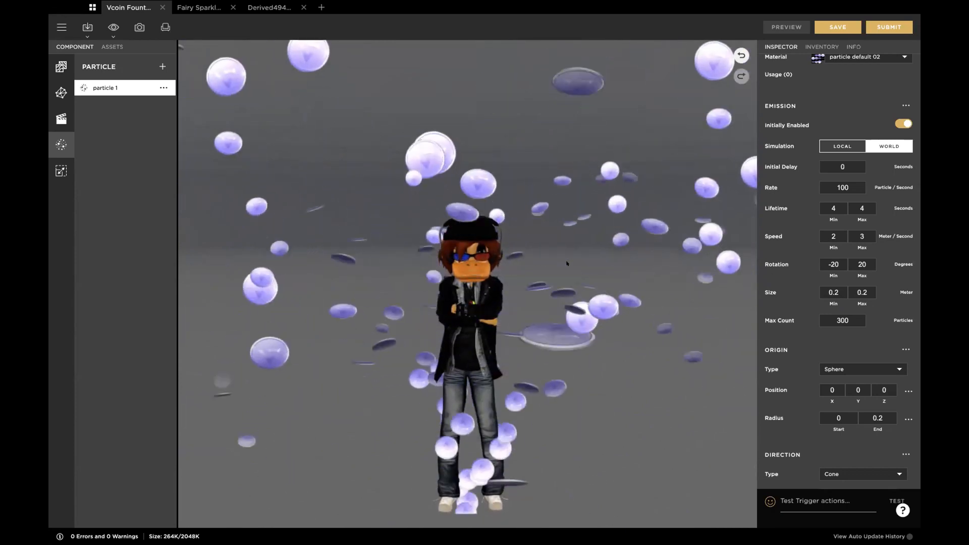
pyautogui.scroll(-3, 567, 263)
pyautogui.scroll(1, 567, 263)
pyautogui.scroll(2, 566, 262)
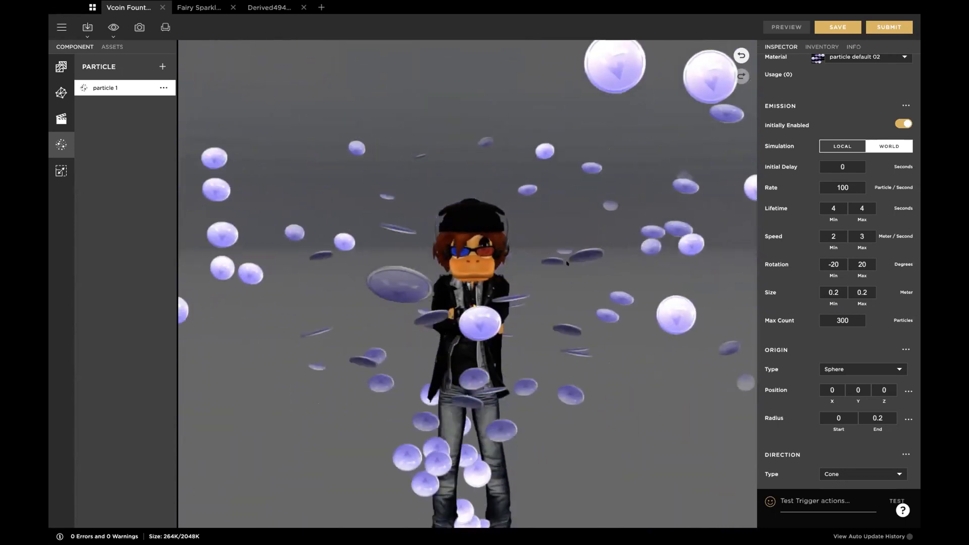
pyautogui.scroll(-5, 567, 263)
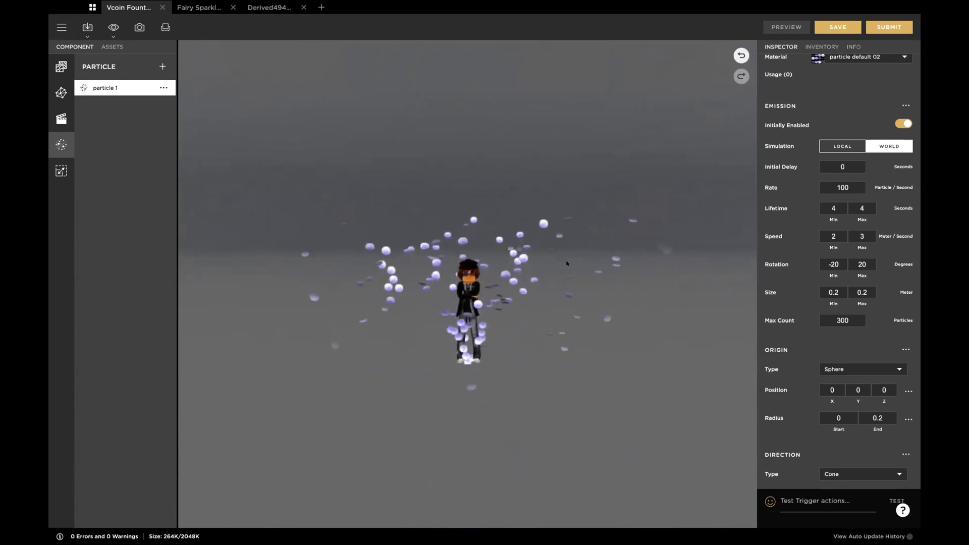
pyautogui.moveTo(566, 262); pyautogui.dragTo(630, 254)
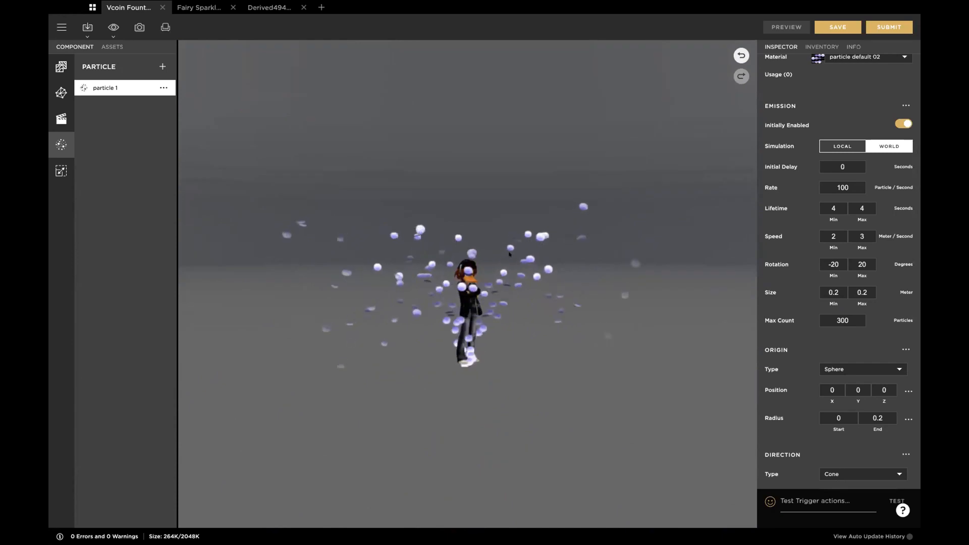
# Step: Switch to the fairy sparkle project and review the Sparkles LH particle settings and its sparkles material
pyautogui.click(197, 7)
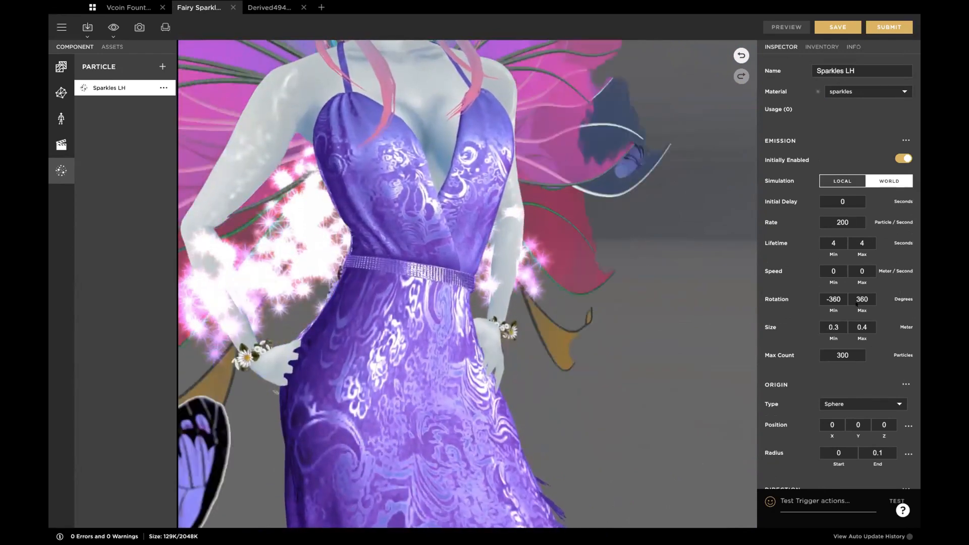
pyautogui.scroll(-9, 806, 360)
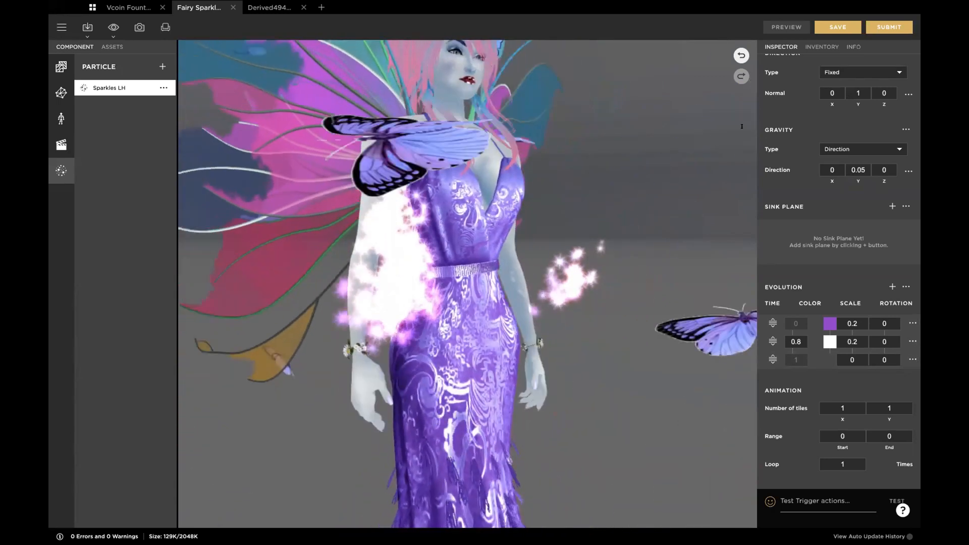
pyautogui.scroll(8, 774, 136)
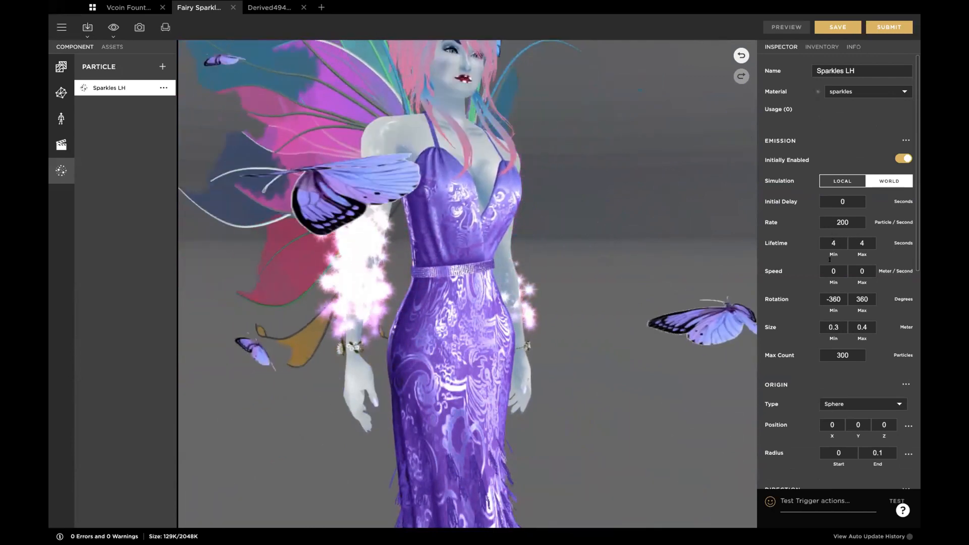
pyautogui.scroll(-2, 837, 252)
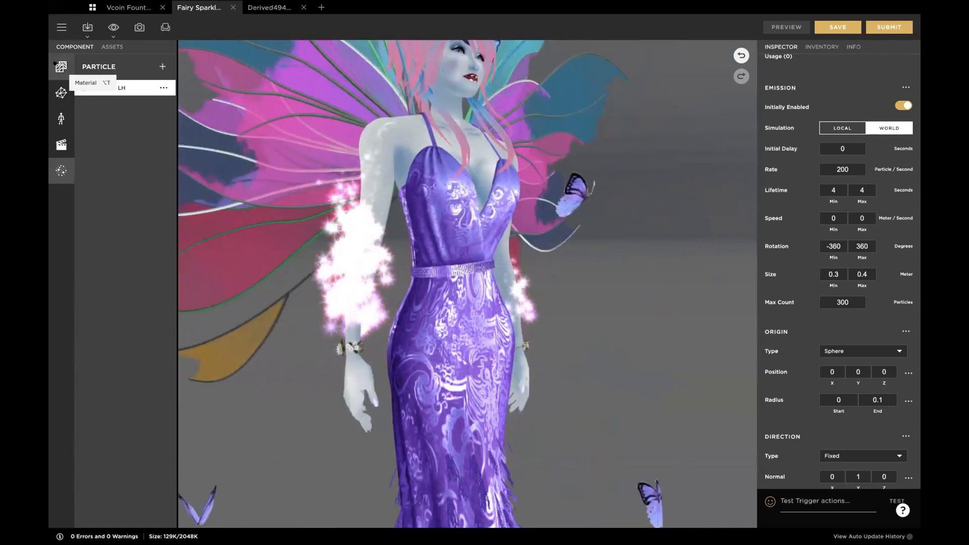
pyautogui.click(61, 66)
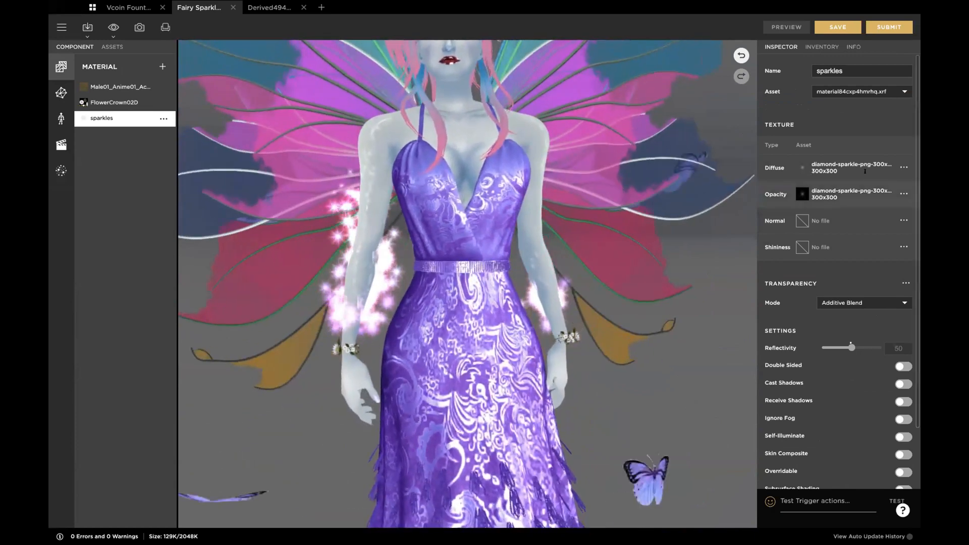
# Step: Set the sparkles material's transparency mode to Composite Blend and preview the effect
pyautogui.moveTo(802, 167)
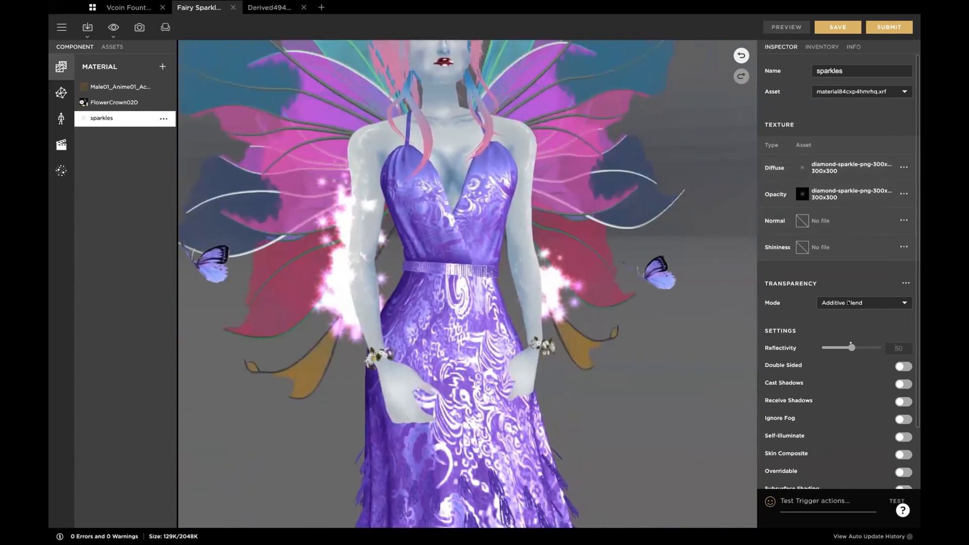
pyautogui.click(848, 303)
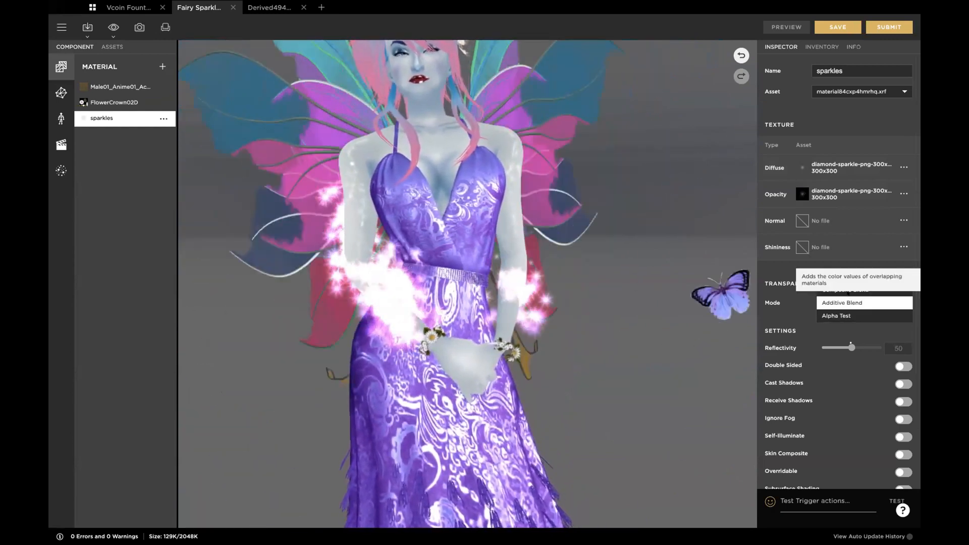
pyautogui.click(840, 289)
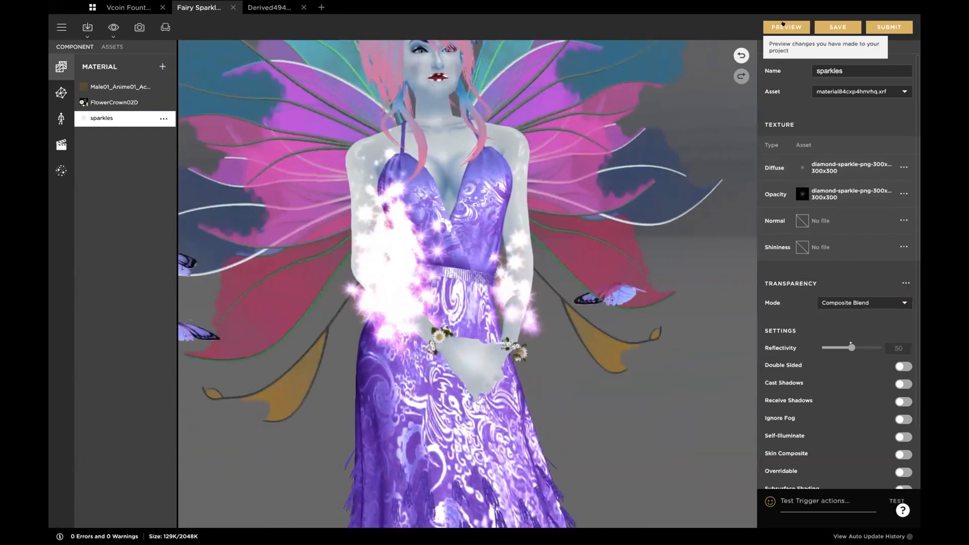
pyautogui.click(786, 27)
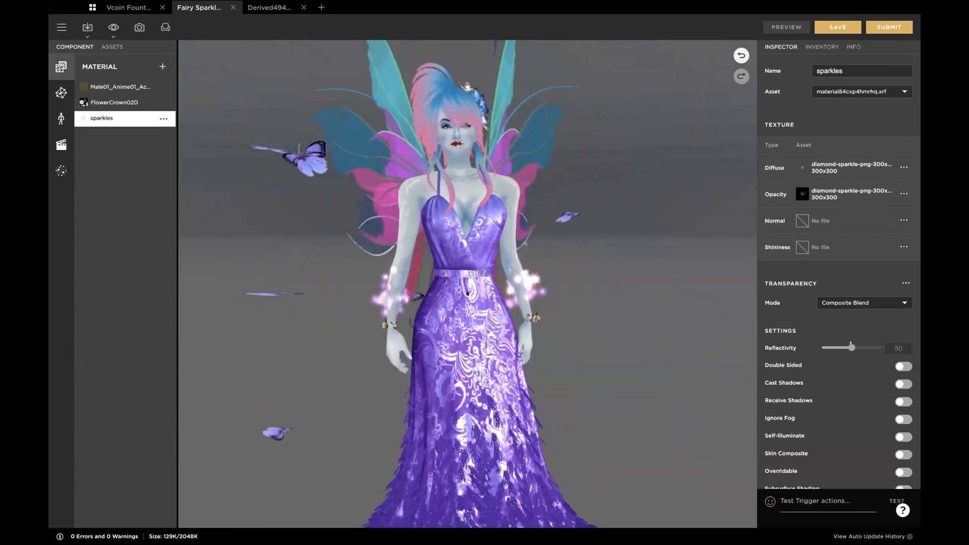
# Step: Dress the avatar in the first look in the inventory and examine the composite-blended sparkles around its arm
pyautogui.click(816, 46)
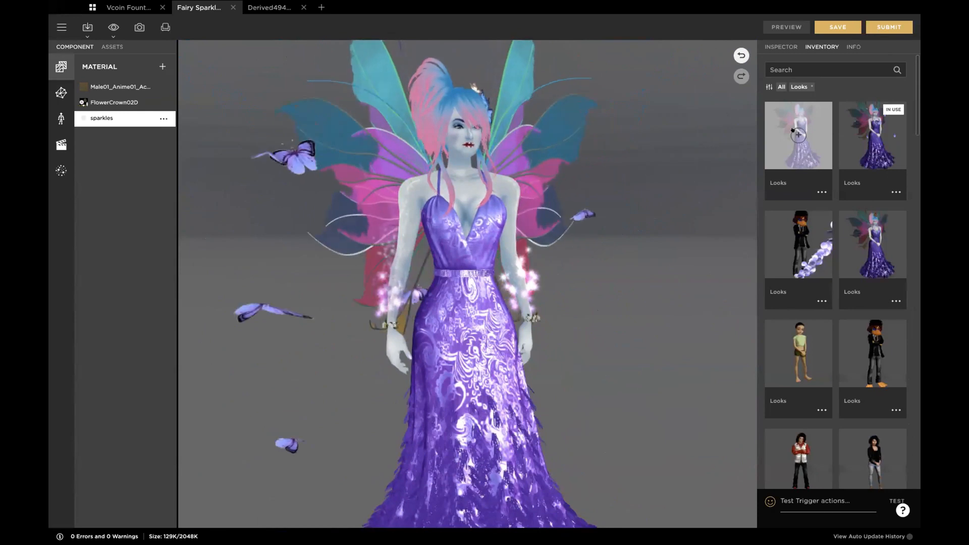
pyautogui.click(797, 135)
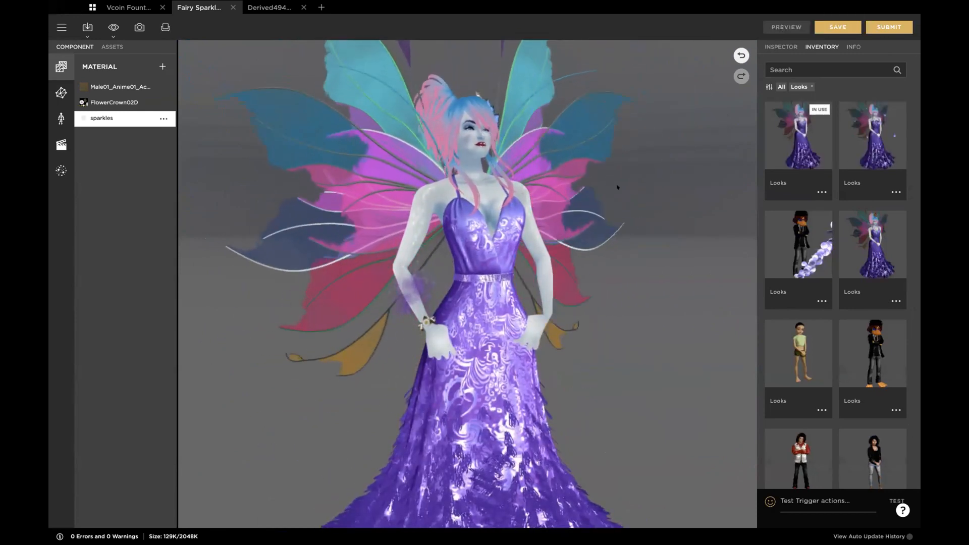
pyautogui.click(781, 46)
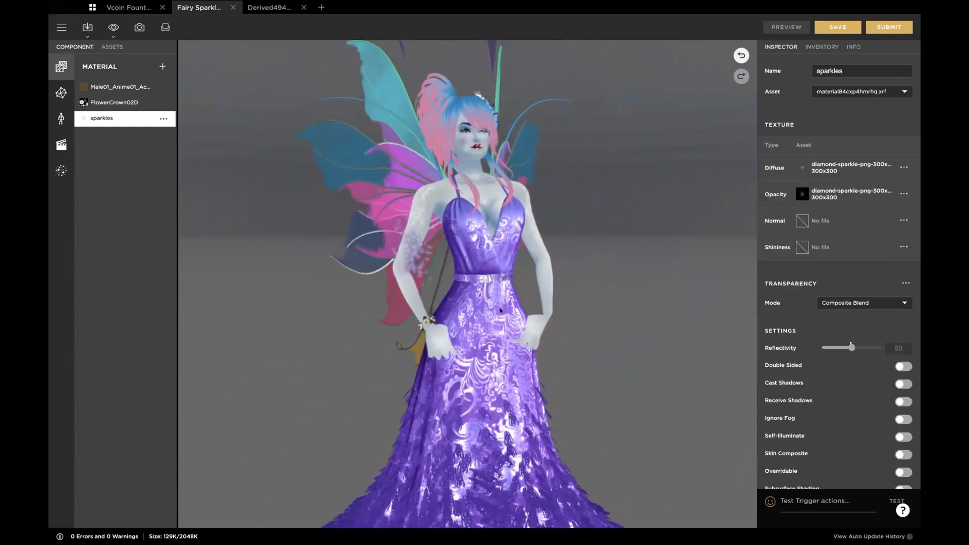
pyautogui.scroll(5, 407, 288)
pyautogui.moveTo(406, 288); pyautogui.dragTo(466, 263)
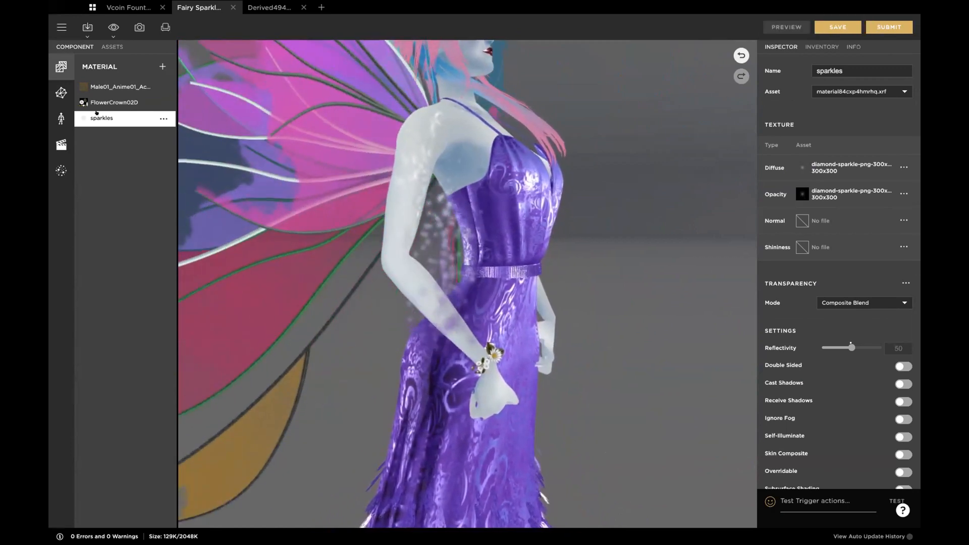
# Step: Restore the sparkles material's transparency mode to Additive Blend and preview the change
pyautogui.click(852, 302)
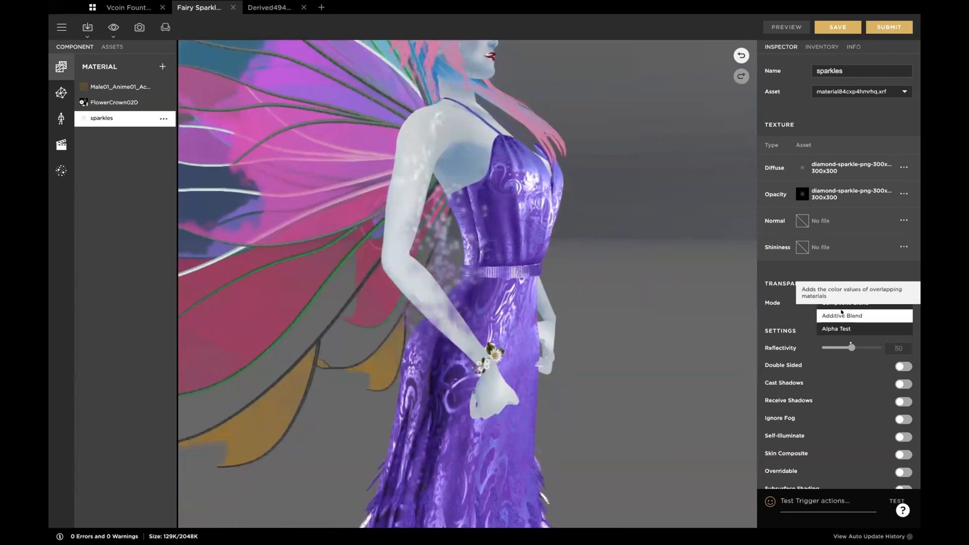
pyautogui.click(842, 314)
pyautogui.click(784, 27)
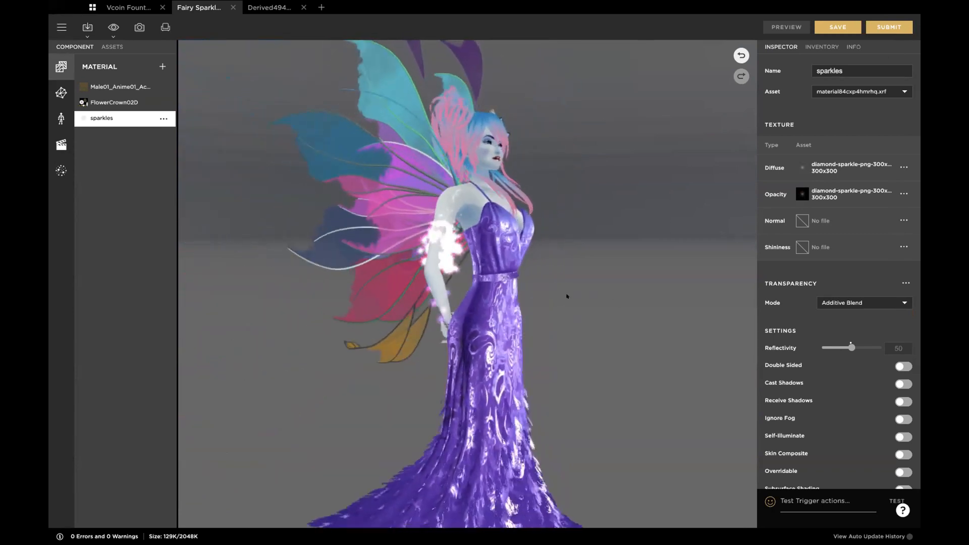
# Step: Run the "sexy" trigger action to test the sparkles on the moving avatar
pyautogui.click(828, 501)
pyautogui.write('sexy')
pyautogui.press('Return')
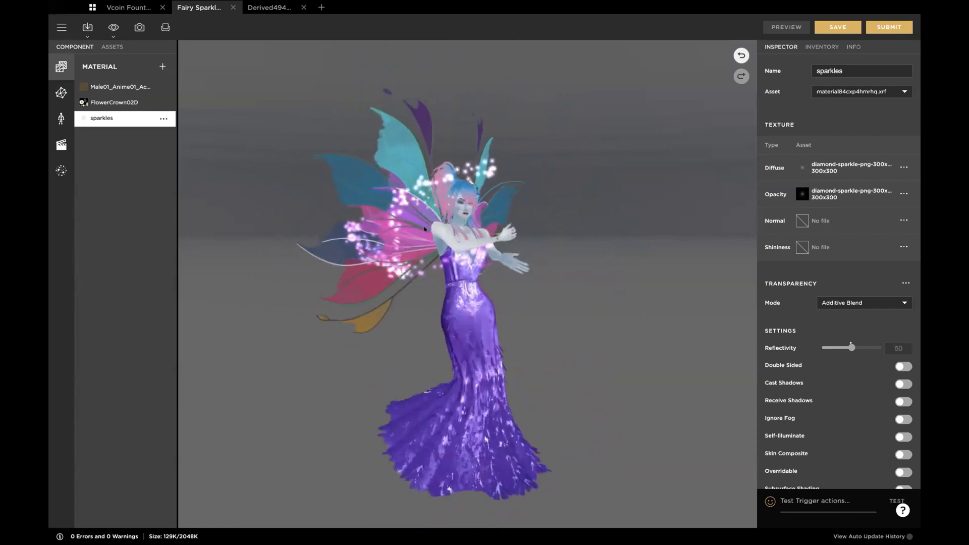
# Step: Review the Sparkles LH emission settings alongside the sparkles material's textures and transparency mode
pyautogui.click(61, 171)
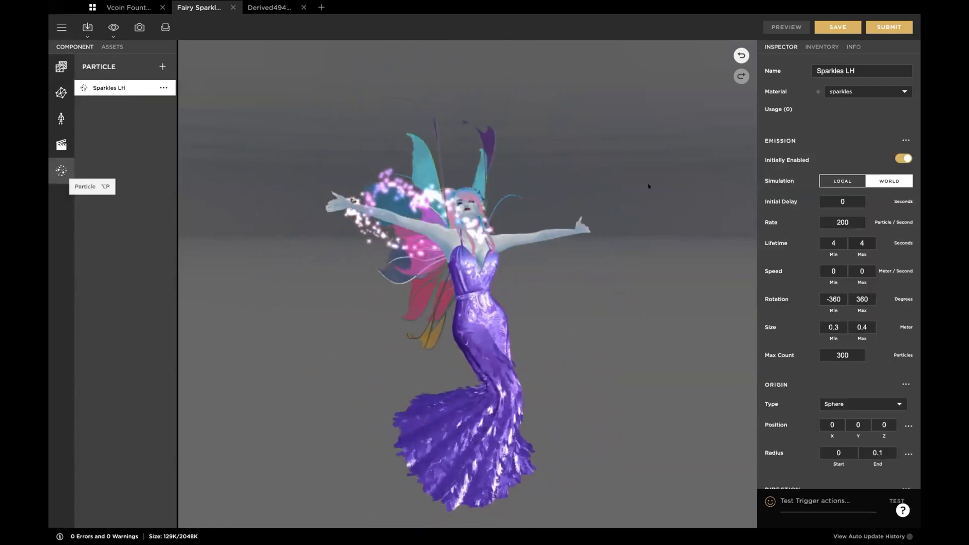
pyautogui.click(61, 67)
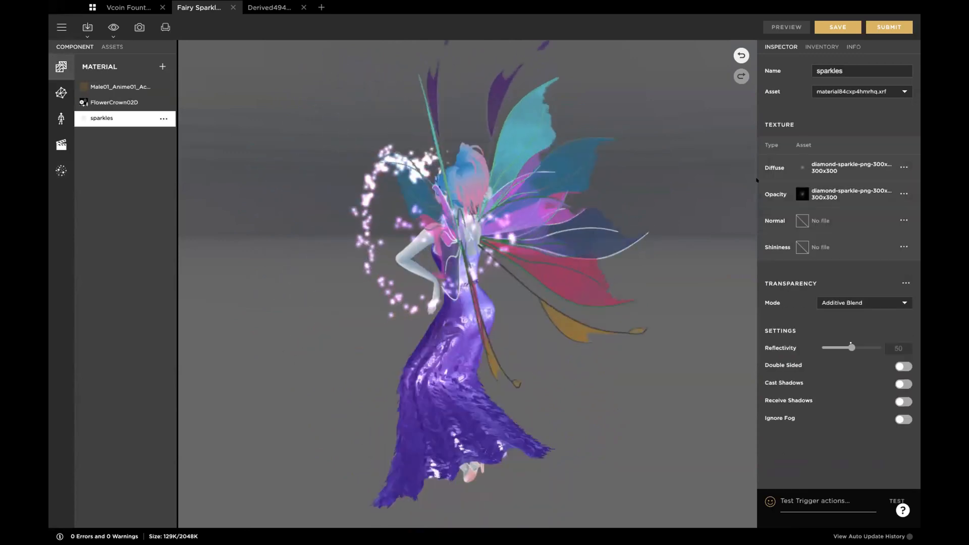
pyautogui.moveTo(773, 194)
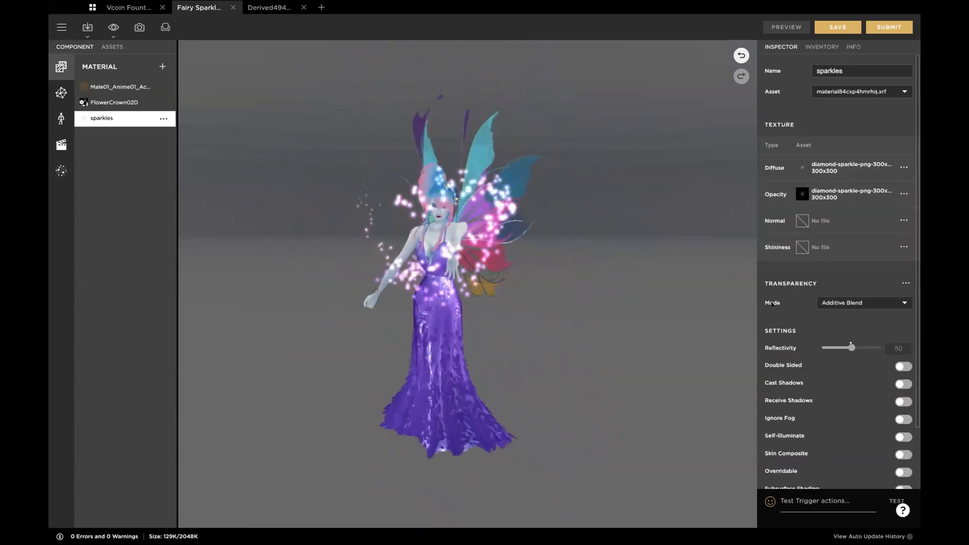
pyautogui.click(61, 171)
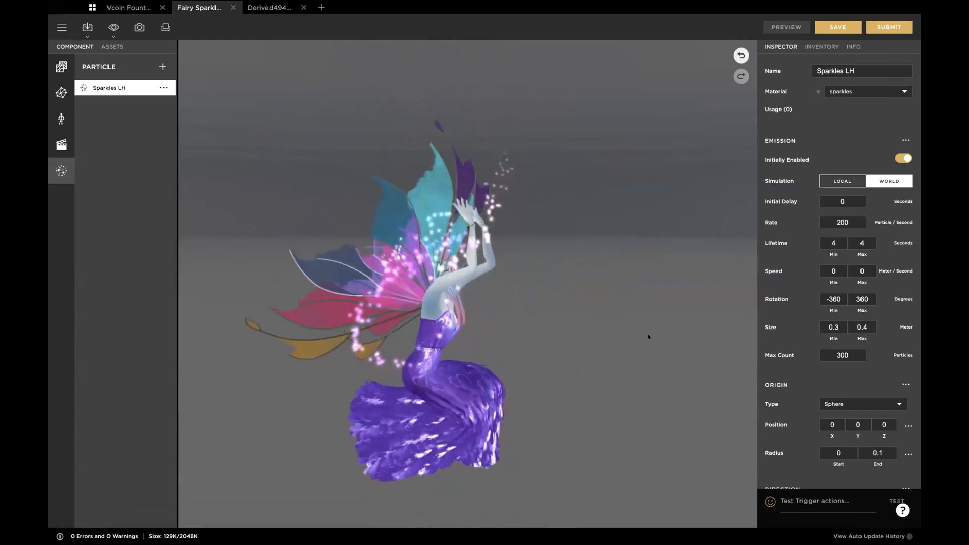
# Step: Dress the avatar in the second inventory look, with the butterflies, and run a dance trigger action
pyautogui.click(822, 47)
pyautogui.moveTo(873, 128)
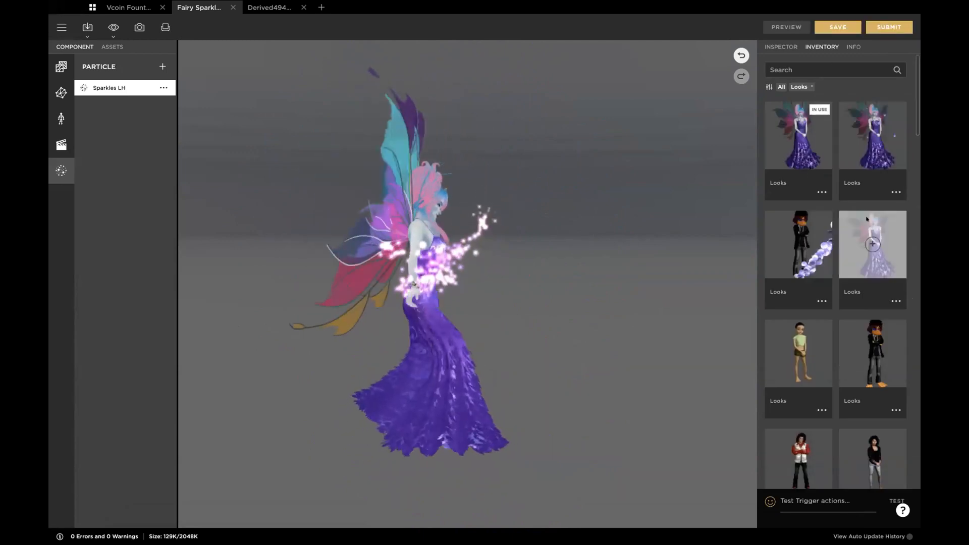
pyautogui.click(868, 132)
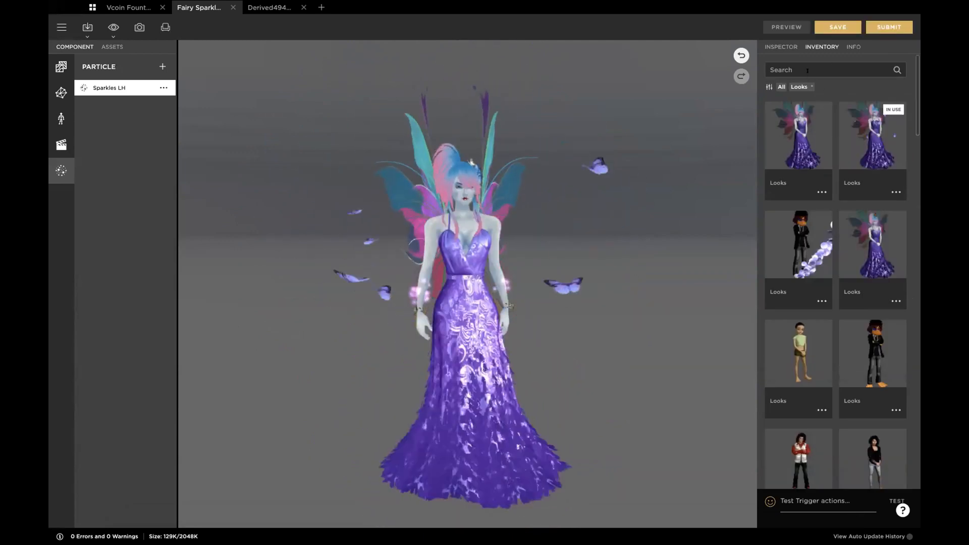
pyautogui.click(776, 45)
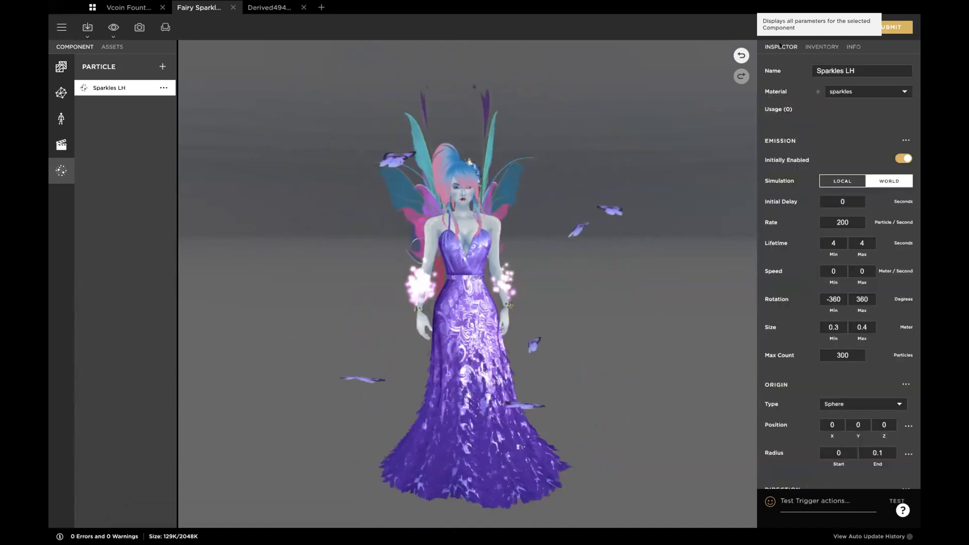
pyautogui.write('move5')
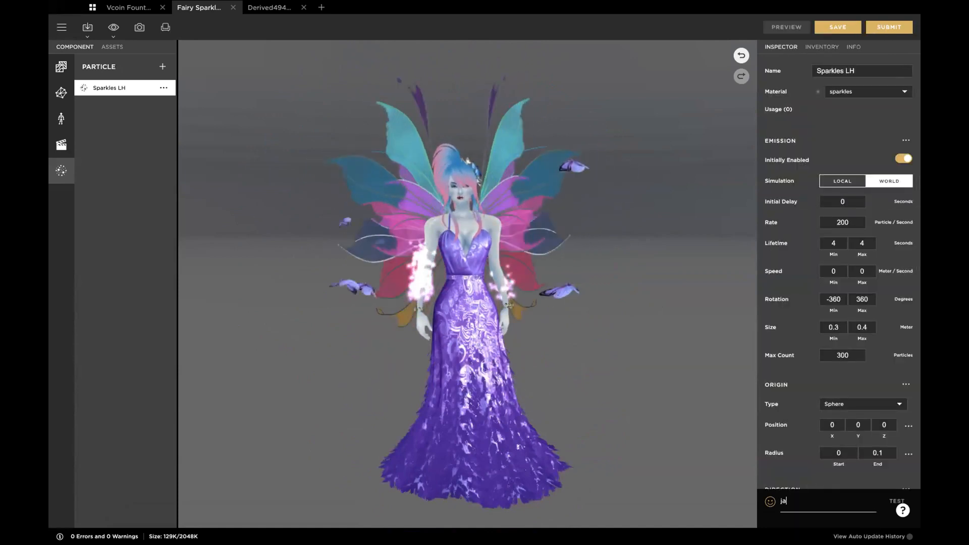
pyautogui.press('Return')
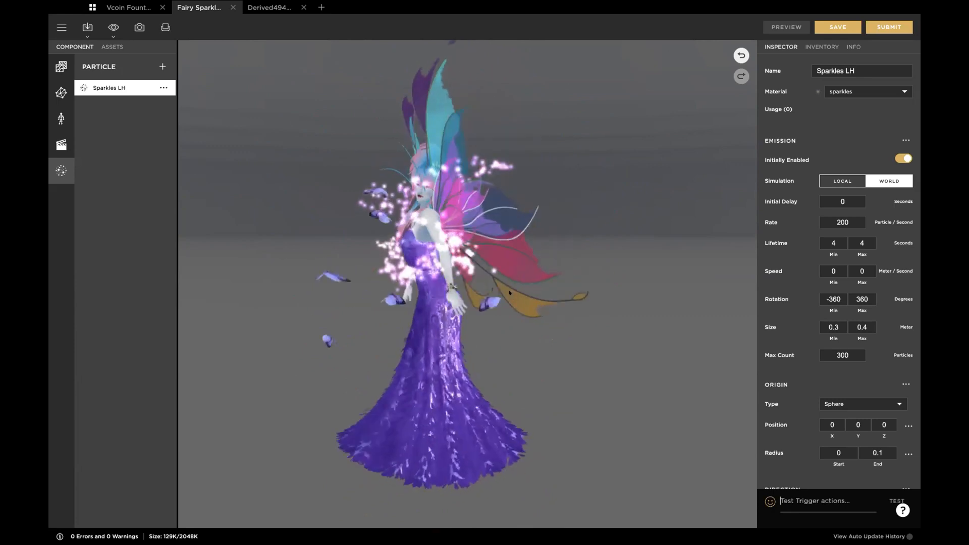
# Step: Add three new particle systems to the fairy sparkle project
pyautogui.click(161, 66)
pyautogui.click(161, 66)
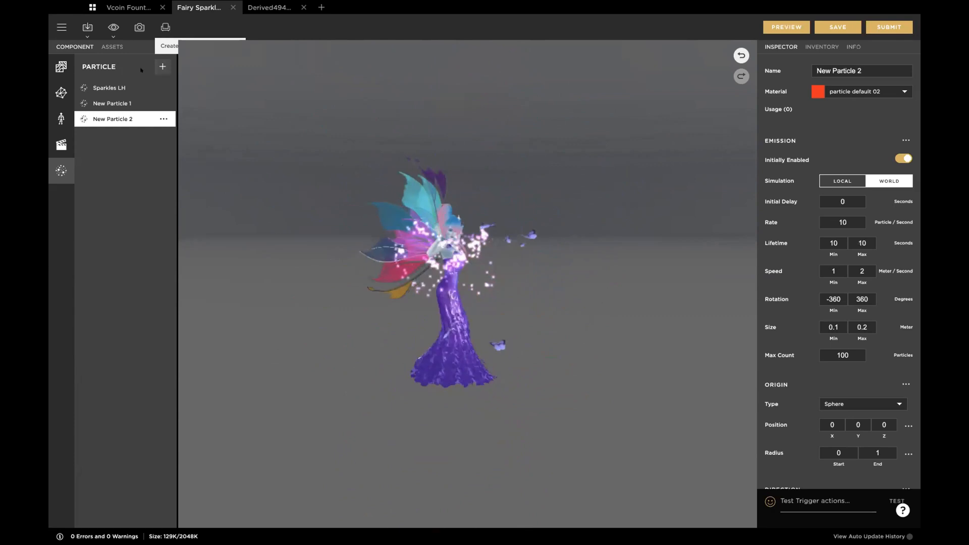
pyautogui.click(162, 67)
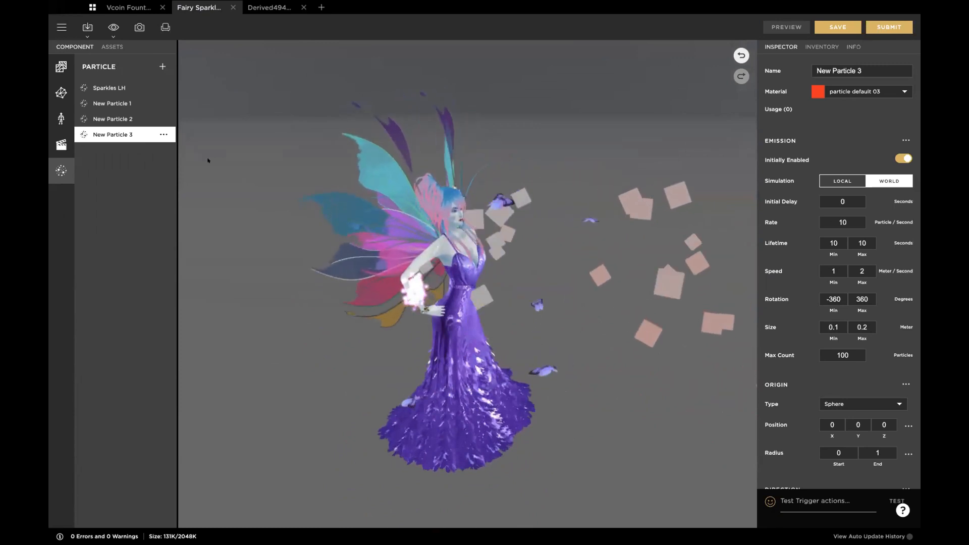
# Step: Remove New Particle 1, 2 and 3, keeping only Sparkles LH, and preview the project
pyautogui.click(163, 103)
pyautogui.click(159, 98)
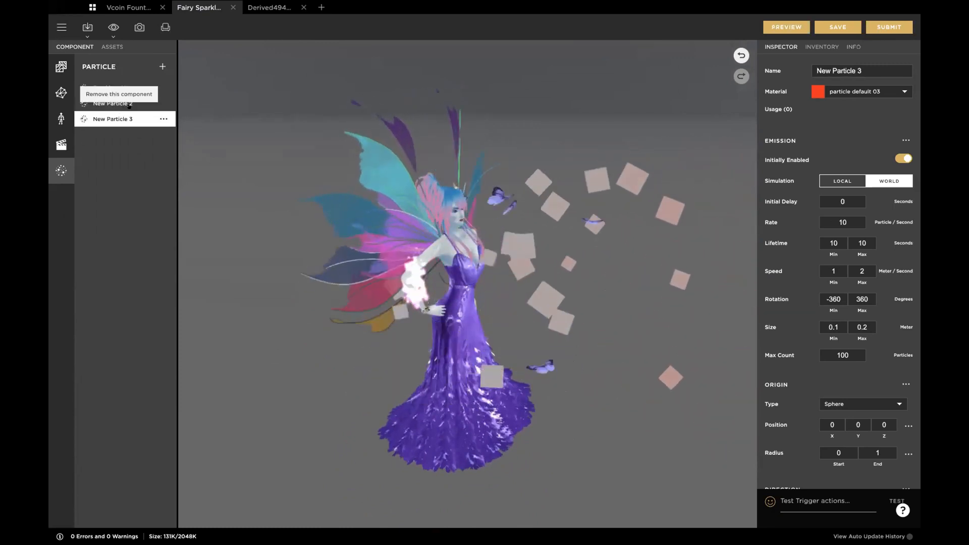
pyautogui.click(162, 103)
pyautogui.click(119, 111)
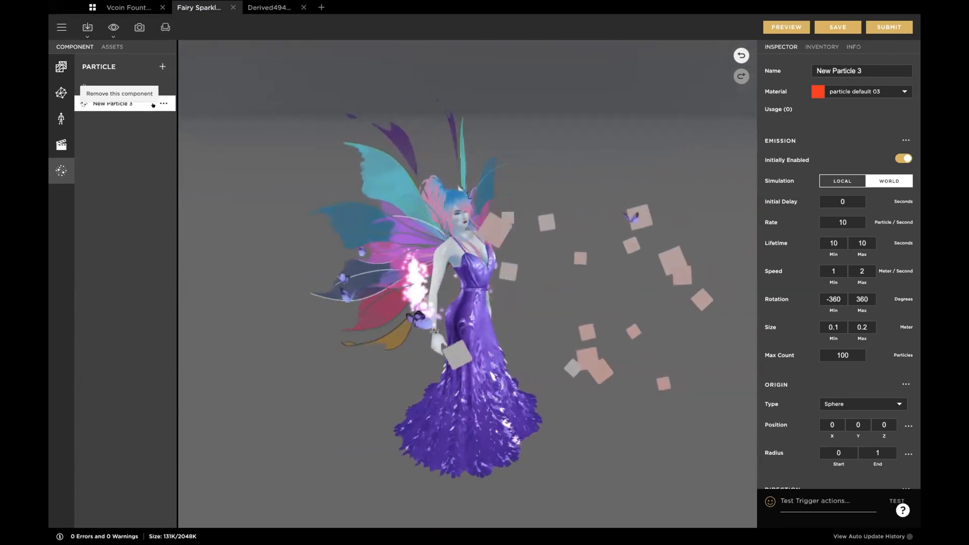
pyautogui.click(162, 102)
pyautogui.click(120, 112)
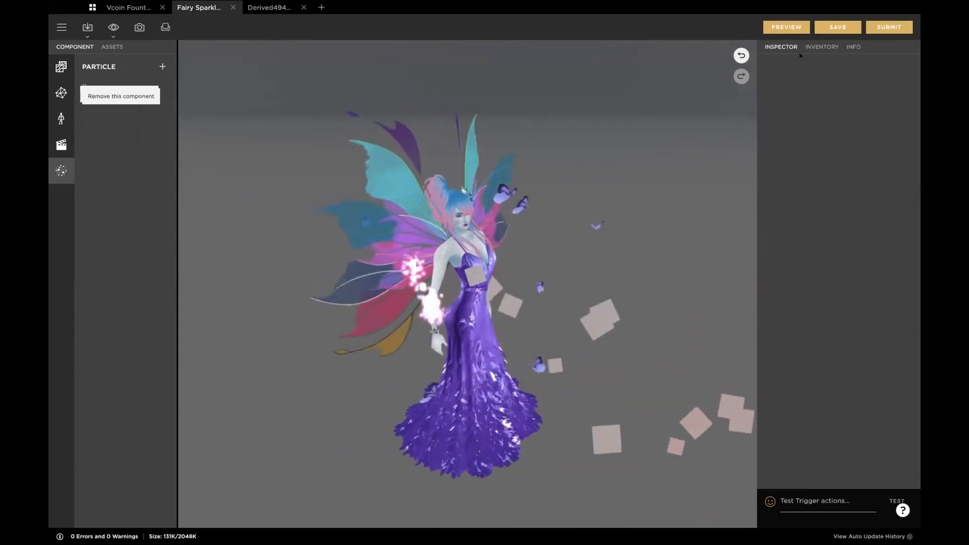
pyautogui.click(785, 25)
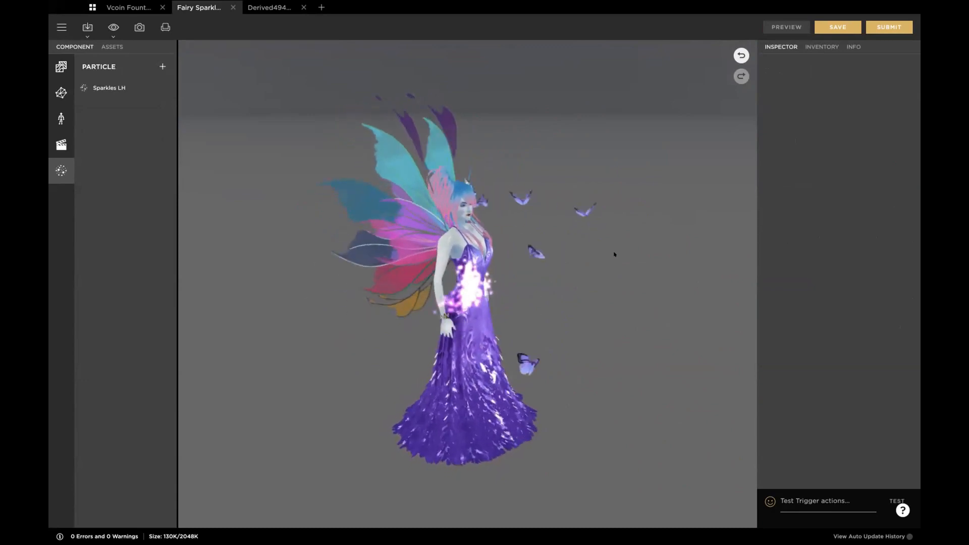
# Step: Examine the fairy's trailing sparkles, and the Vcoin fountain project's coins around the avatar, from near and far
pyautogui.moveTo(548, 278); pyautogui.dragTo(490, 255)
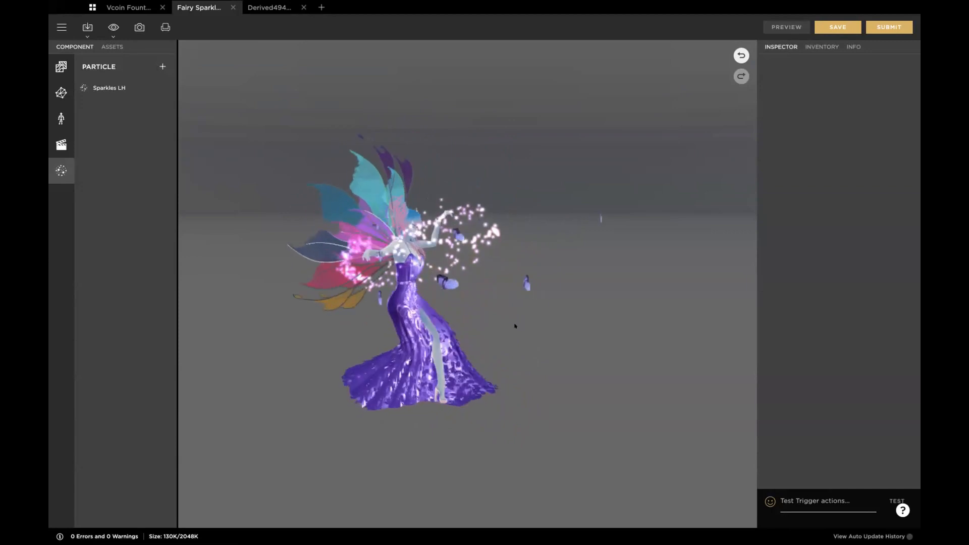
pyautogui.scroll(5, 418, 262)
pyautogui.scroll(-5, 417, 261)
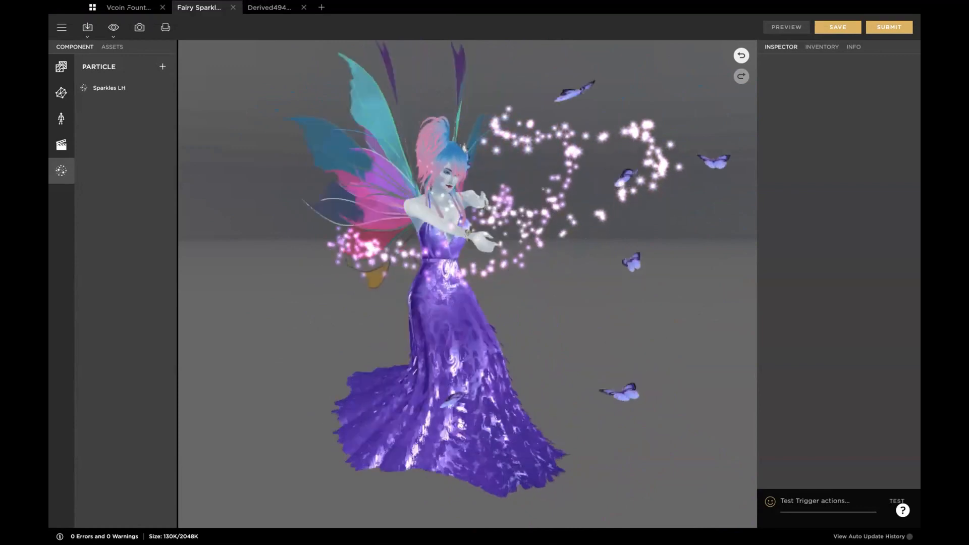
pyautogui.moveTo(125, 4)
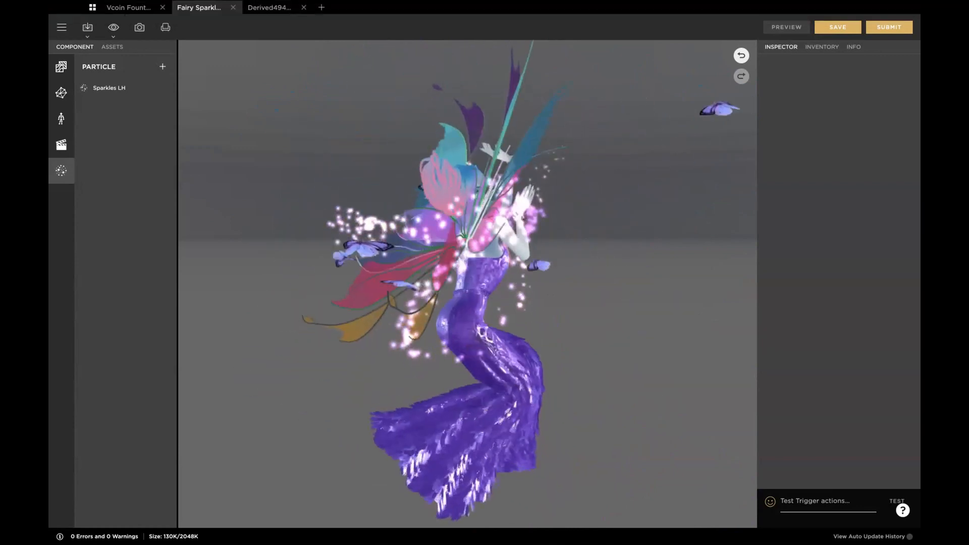
pyautogui.click(121, 7)
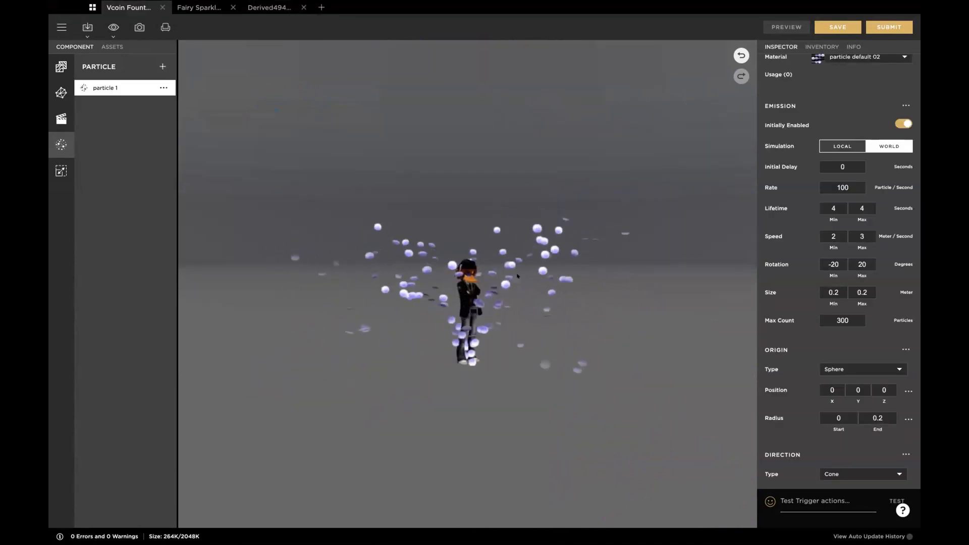
pyautogui.scroll(5, 517, 275)
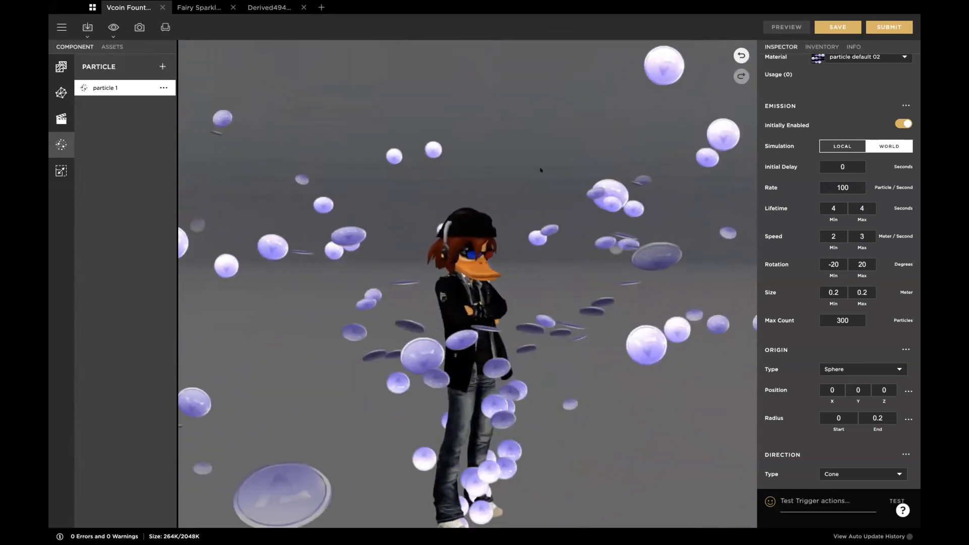
pyautogui.moveTo(541, 163); pyautogui.dragTo(540, 244)
pyautogui.scroll(-3, 540, 244)
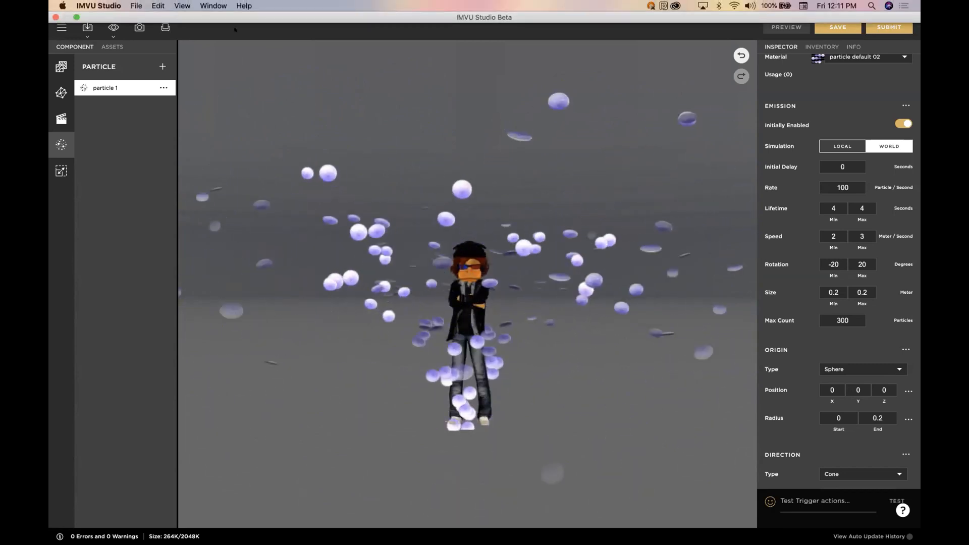
# Step: Return to the fairy sparkle project, and switch to the derived project containing the Particle Test system
pyautogui.click(199, 7)
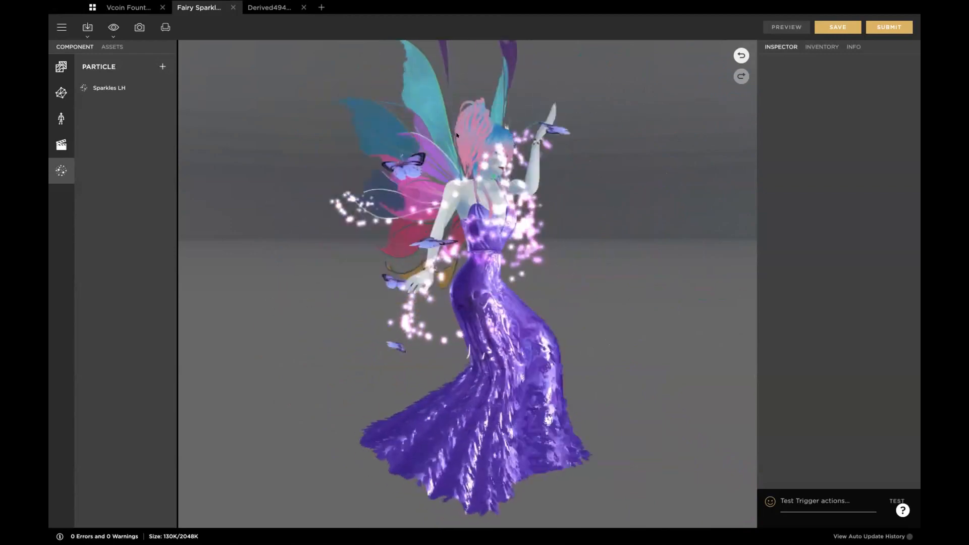
pyautogui.moveTo(249, 5)
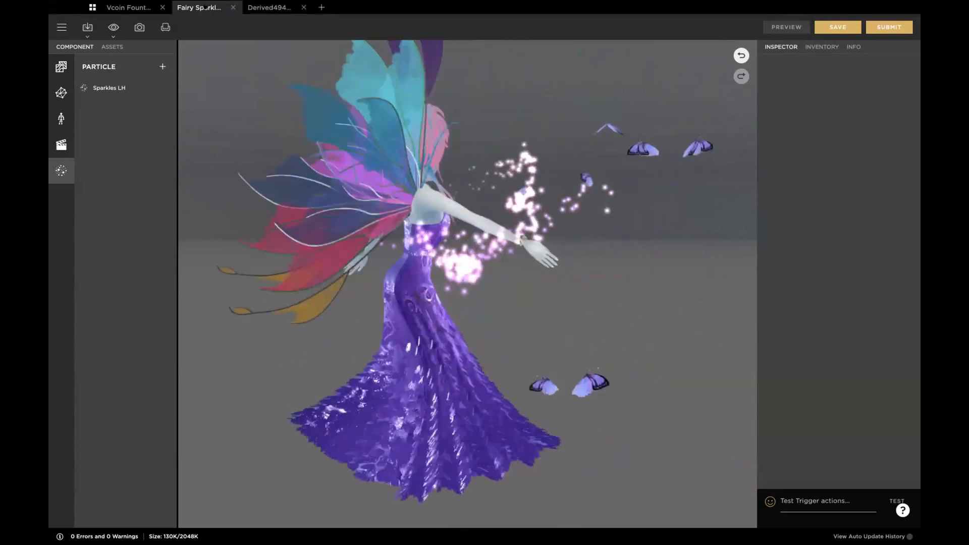
pyautogui.click(260, 8)
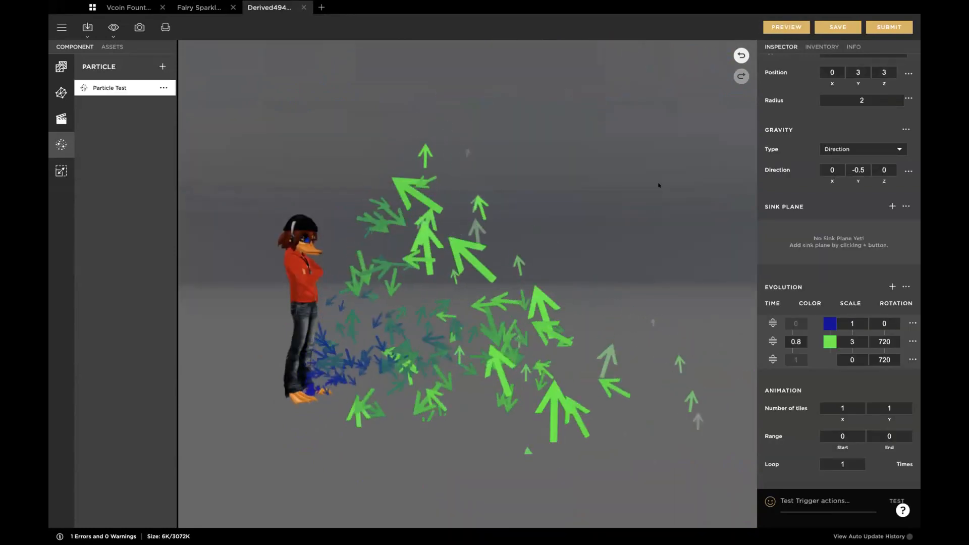
# Step: Set the minimum emission size of the Particle Test system to 0.001 meter
pyautogui.scroll(10, 808, 187)
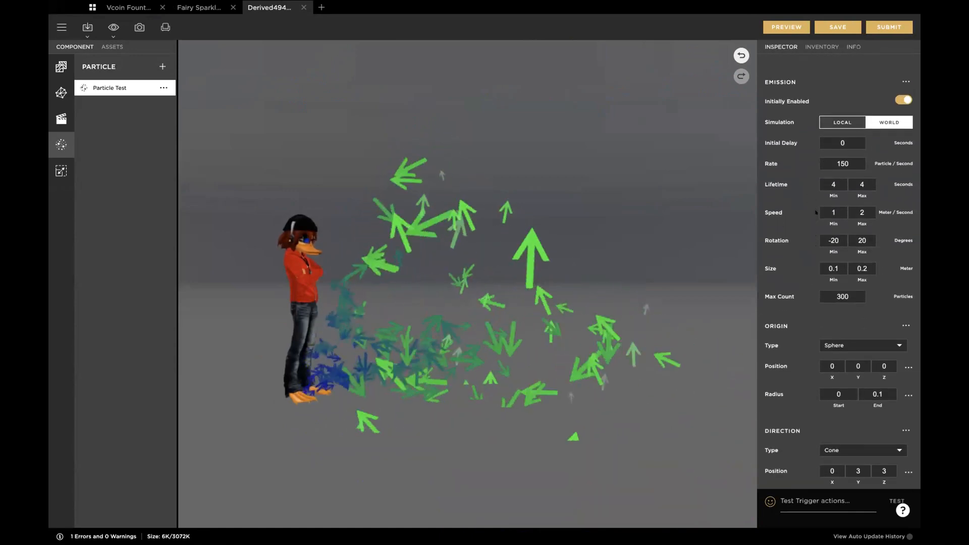
pyautogui.click(833, 269)
pyautogui.press('BackSpace')
pyautogui.write('0001')
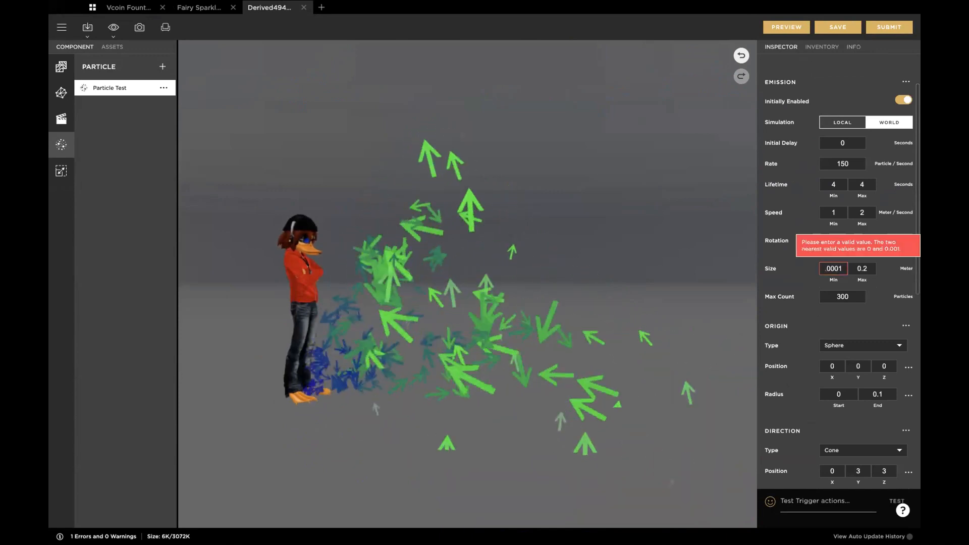
pyautogui.press('BackSpace')
pyautogui.press('BackSpace')
pyautogui.write('1')
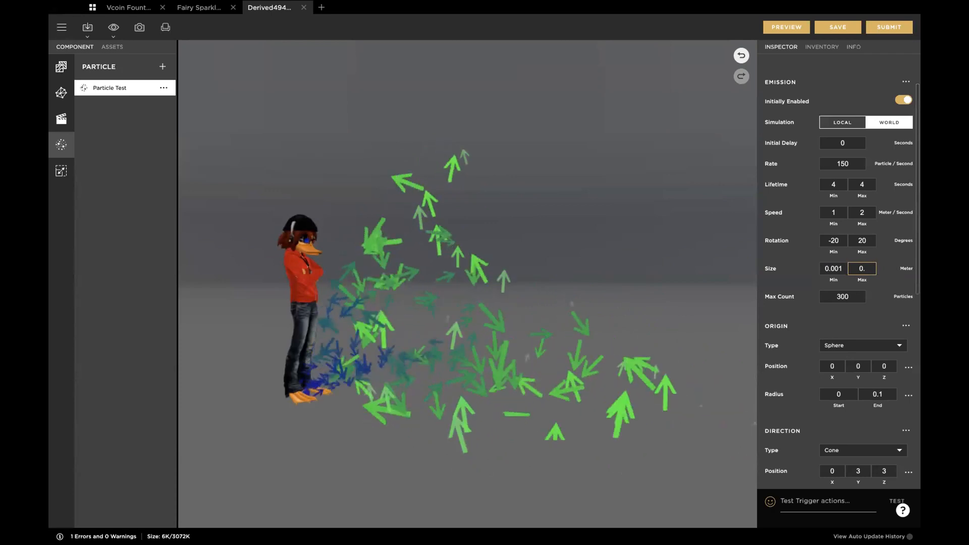
# Step: Try a maximum emission size of 0.001 meter for Particle Test and preview the project
pyautogui.press('BackSpace')
pyautogui.write('00')
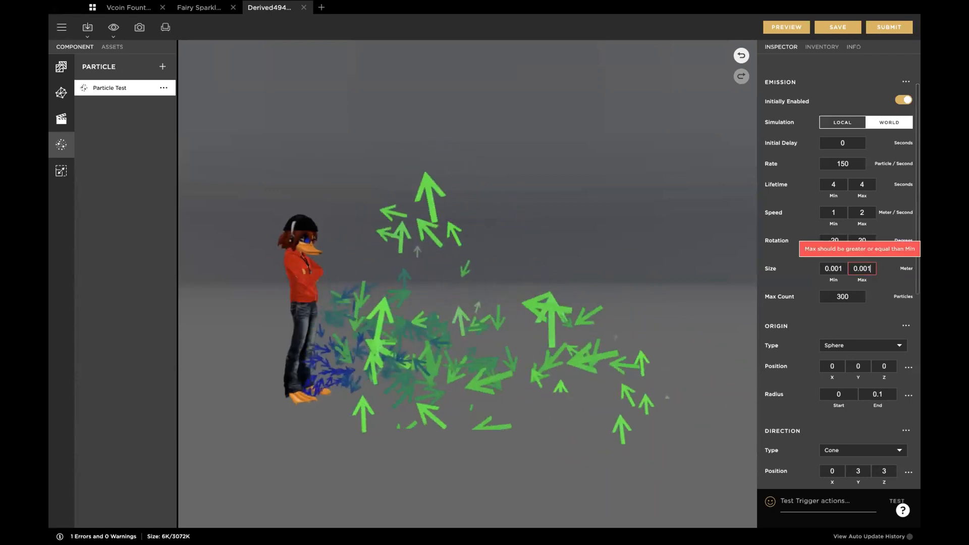
pyautogui.write('1')
pyautogui.press('Tab')
pyautogui.click(383, 295)
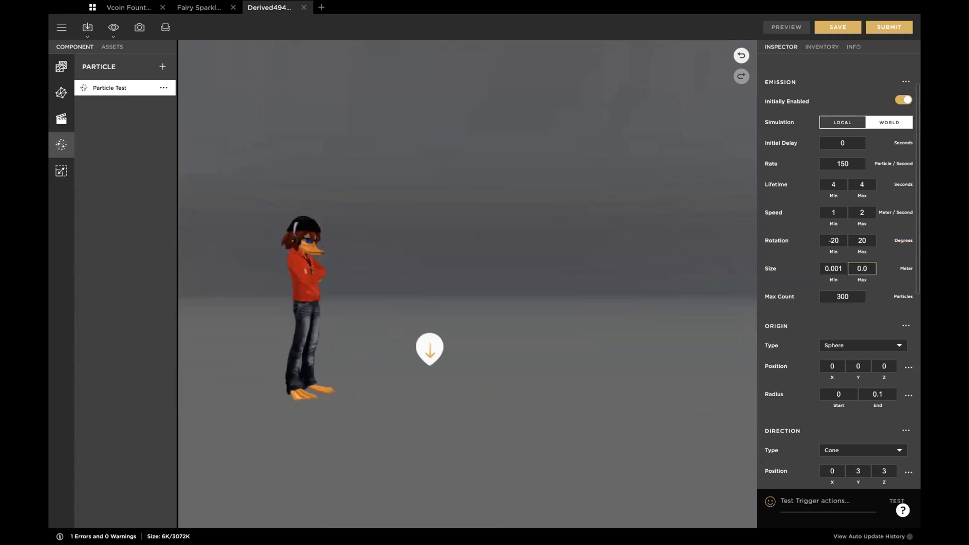
# Step: Set Particle Test's maximum emission size to 0.5 meter and preview the arrows
pyautogui.press('Tab')
pyautogui.click(786, 26)
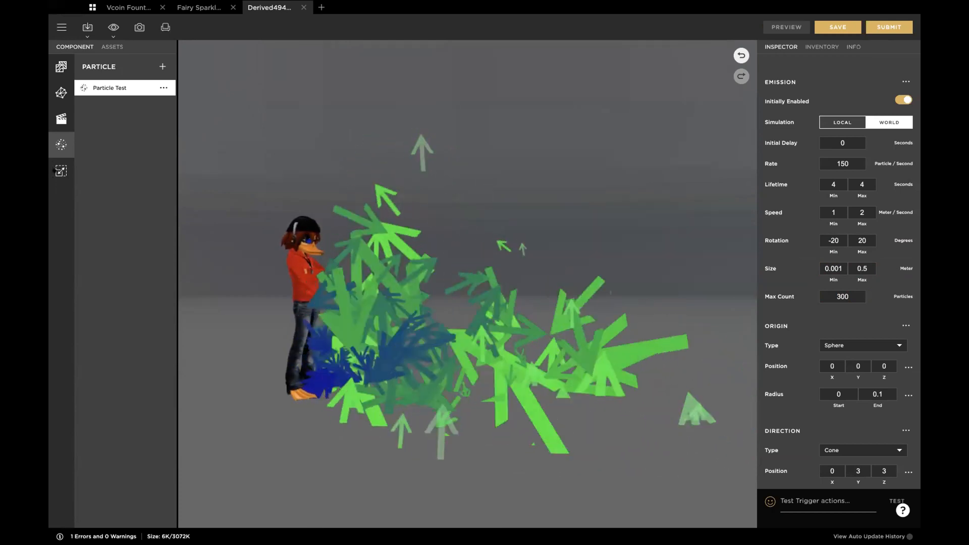
# Step: Add a scale entry to New Bone Scale in the derived project
pyautogui.click(58, 171)
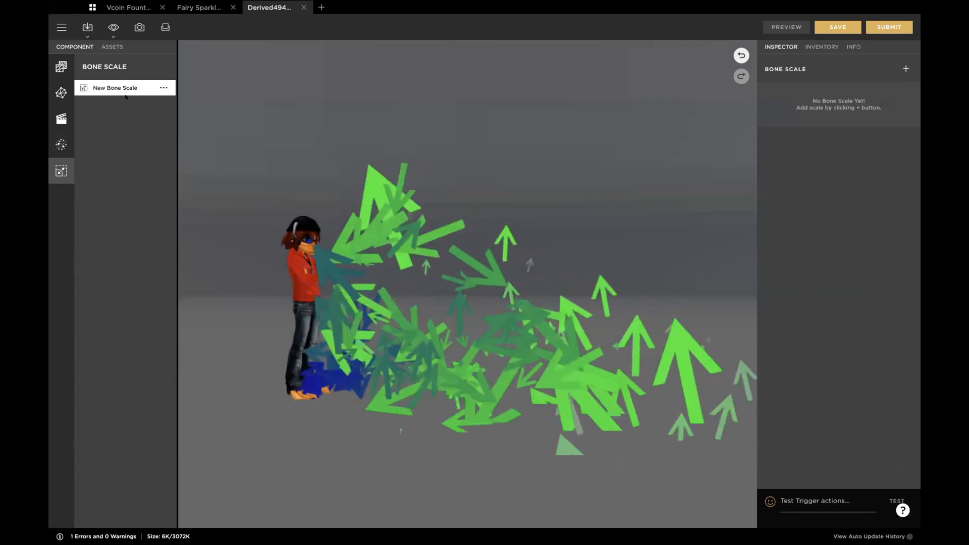
pyautogui.click(901, 65)
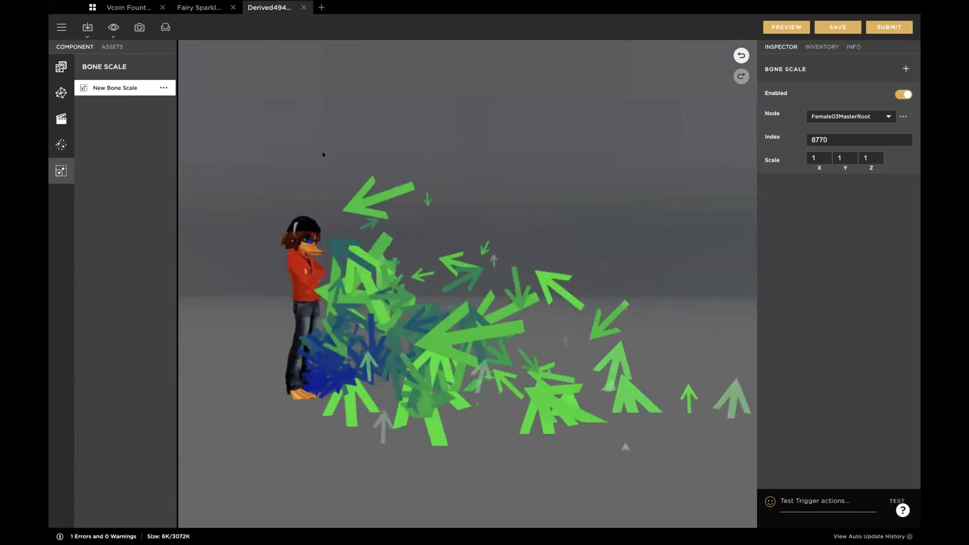
# Step: View the particle default 02 material, and open the Sparkles LH particle settings in the fairy sparkle project
pyautogui.click(61, 67)
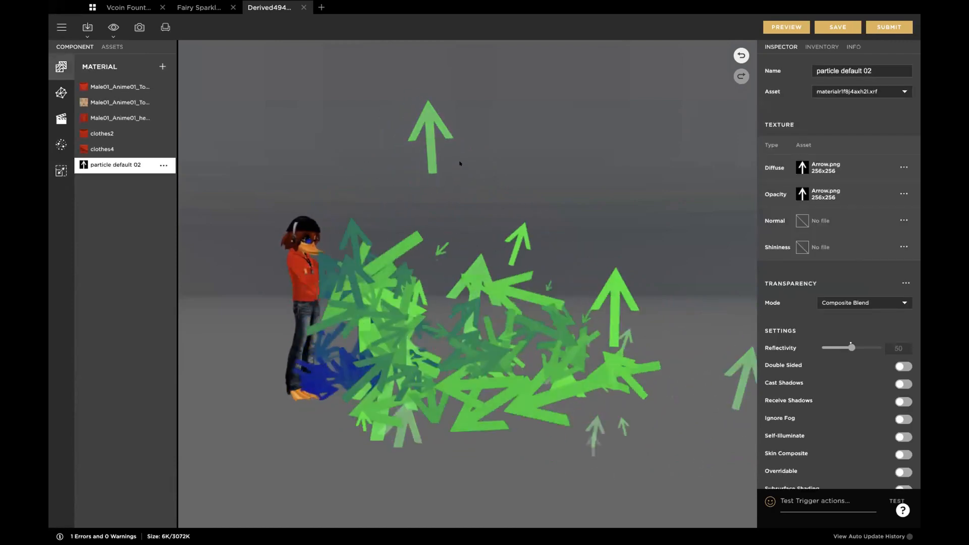
pyautogui.click(198, 7)
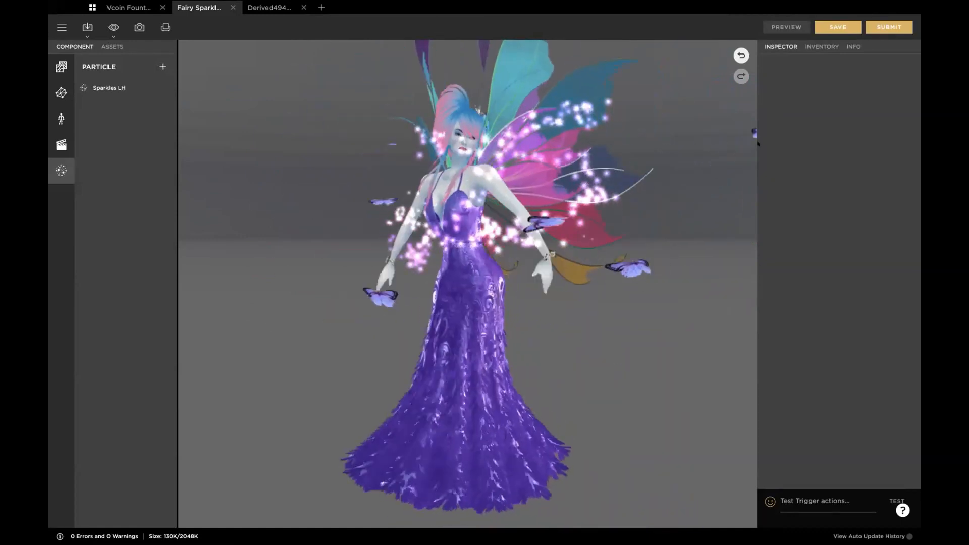
pyautogui.click(104, 88)
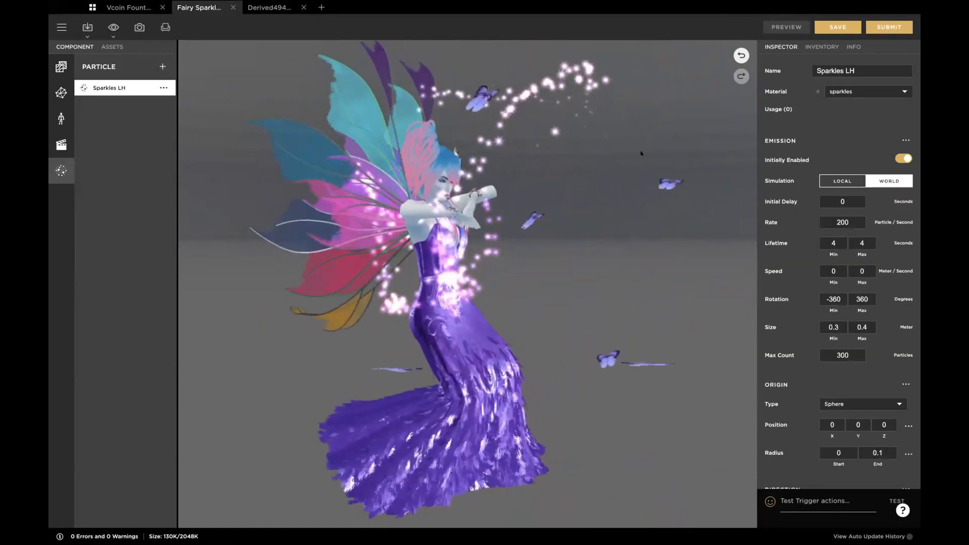